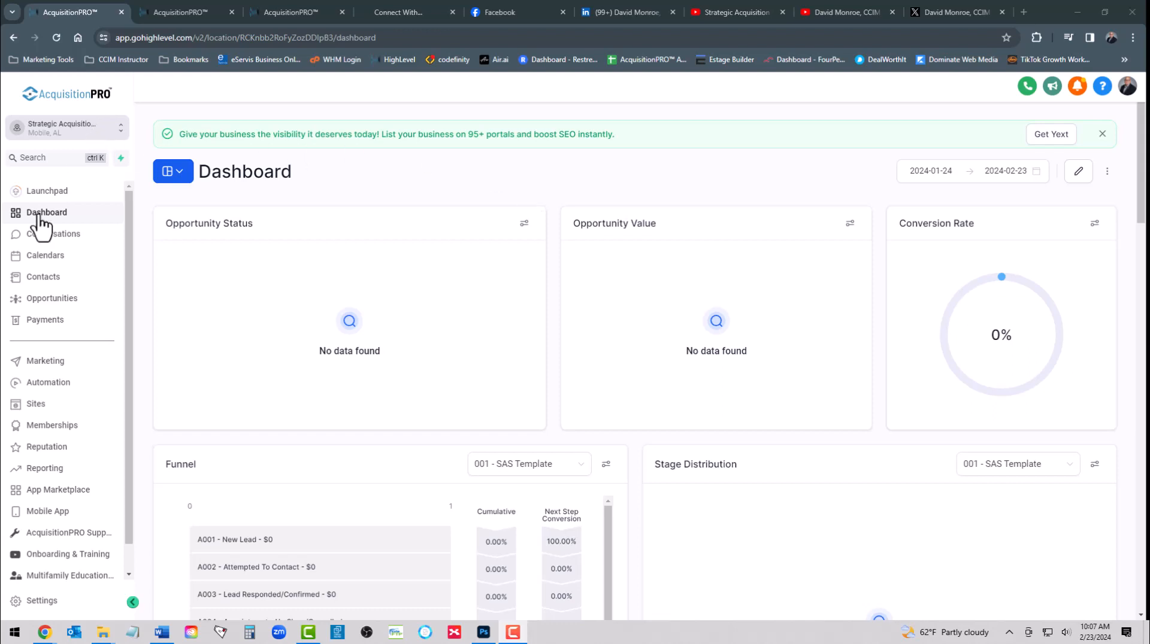
Go from the account dashboard to the Sites section
{"action": "left_click", "coordinate": [33, 406]}
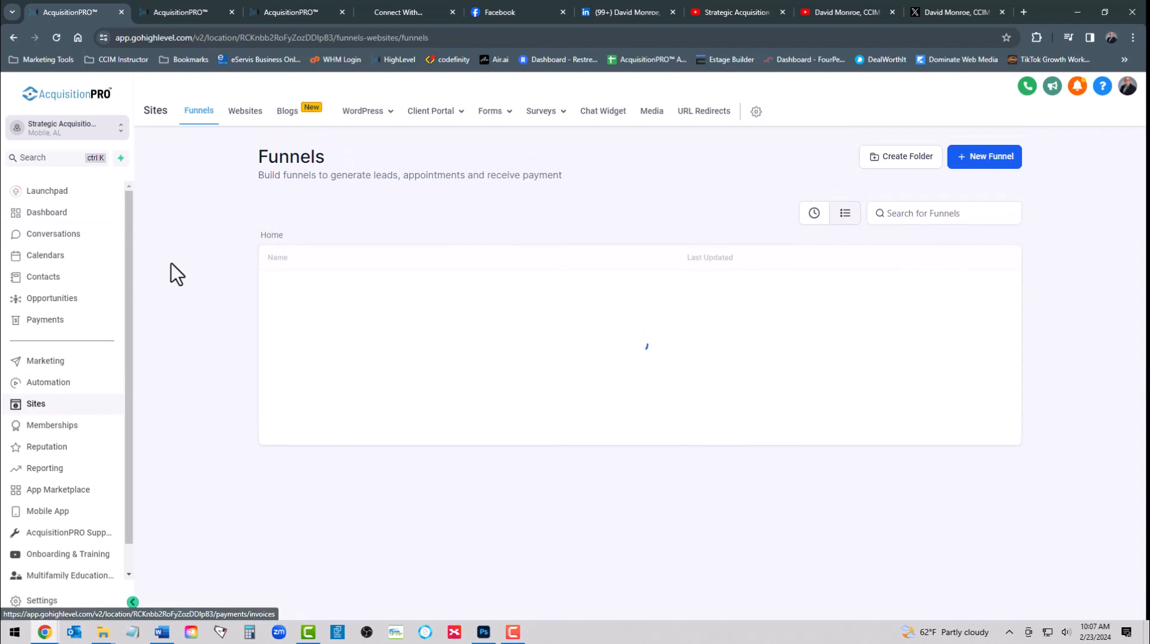
Open the Connect With... link-in-bio website from the Websites list to see its pages
{"action": "left_click", "coordinate": [246, 115]}
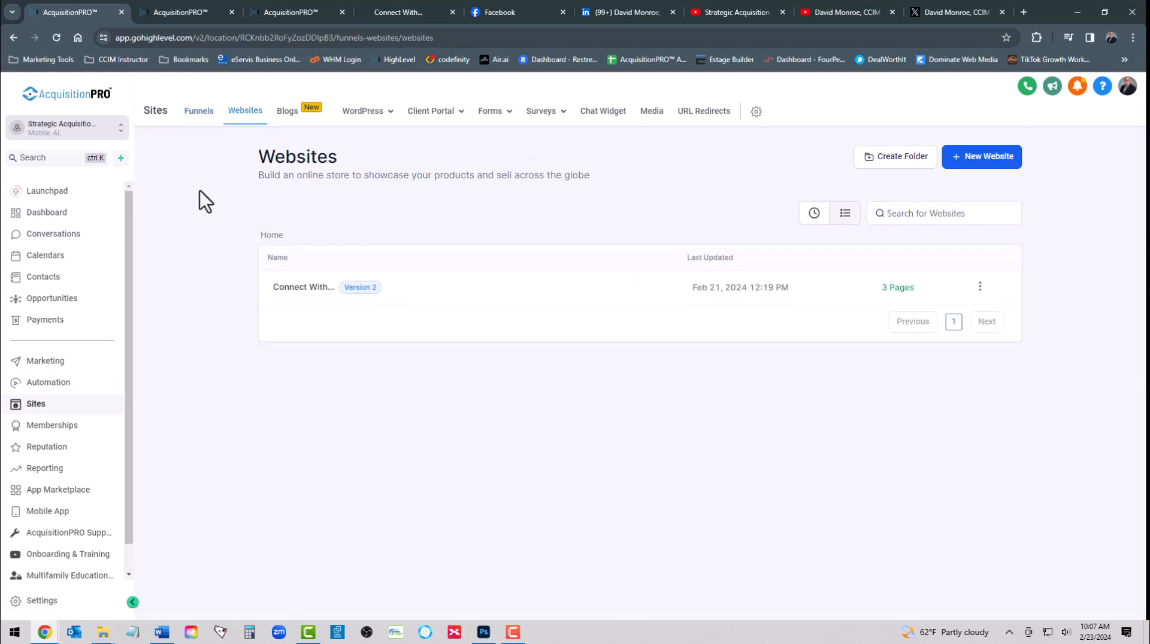
{"action": "left_click", "coordinate": [301, 290]}
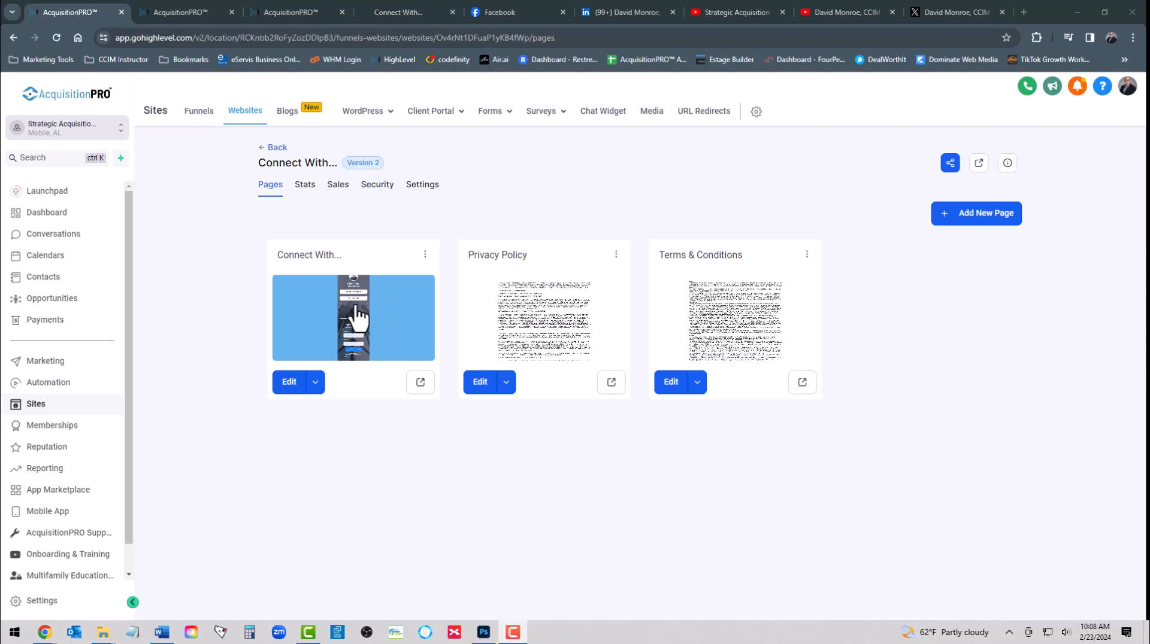
In the website settings, keep multifamilysac.com as the domain
{"action": "left_click", "coordinate": [419, 185]}
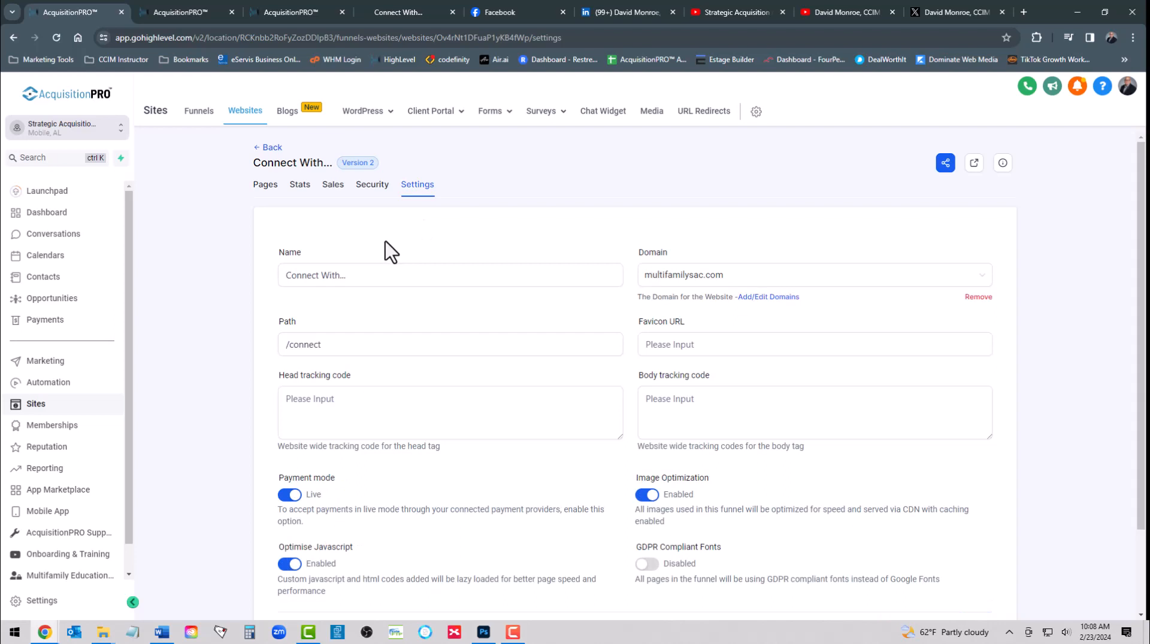
{"action": "left_click", "coordinate": [697, 281]}
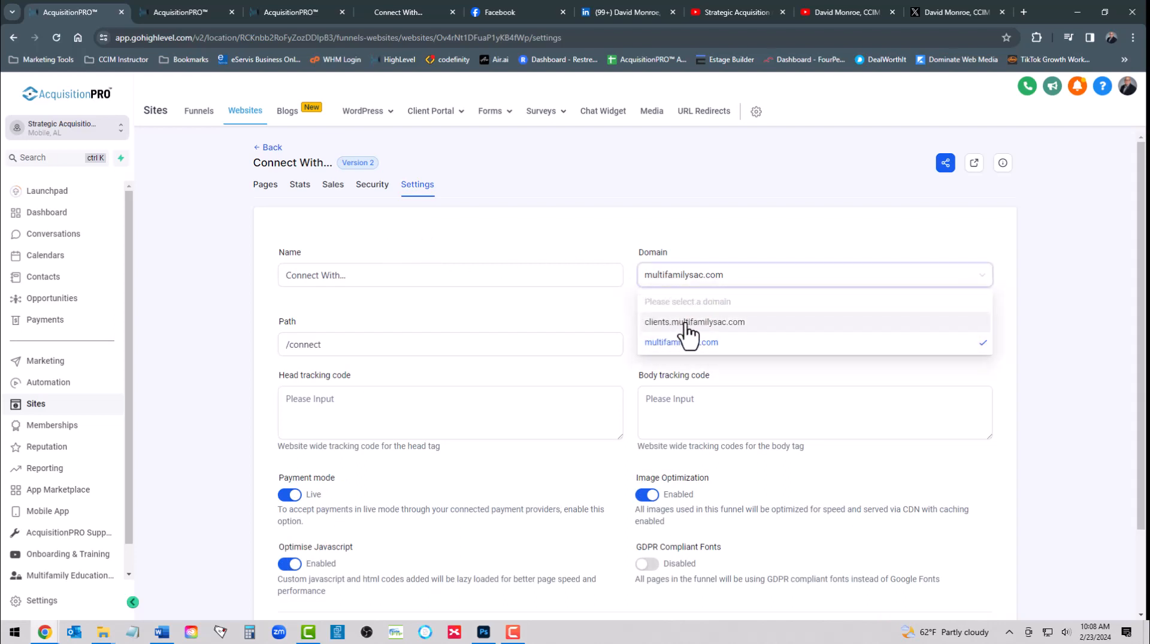
{"action": "left_click", "coordinate": [691, 243]}
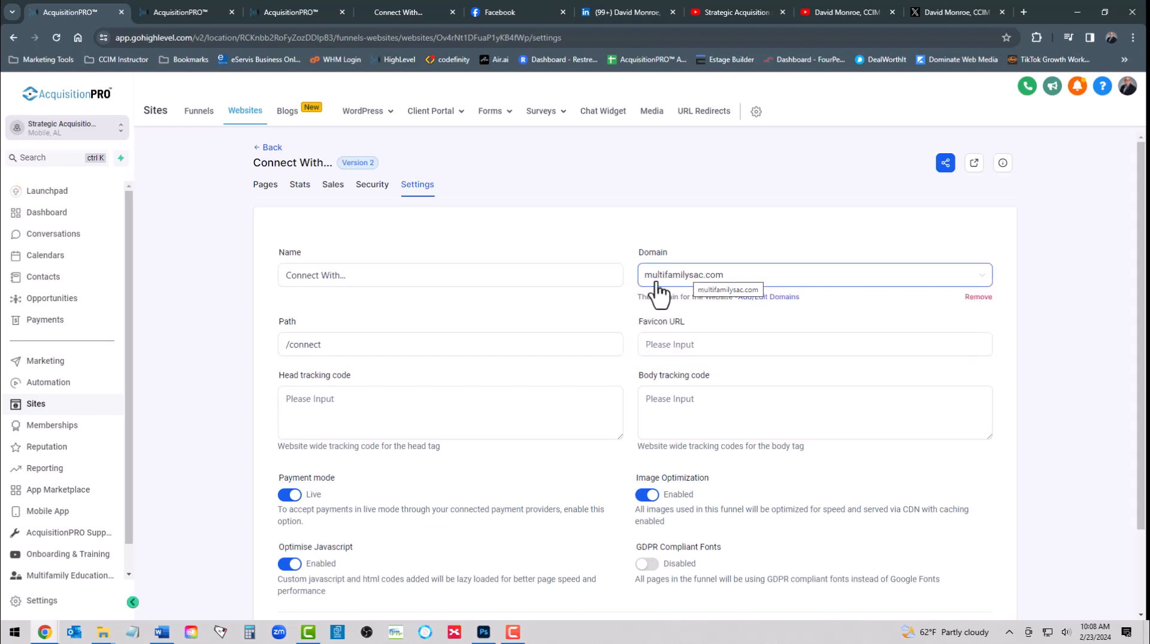
Extend the website name to 'Connect With Strategic Acquisition Certification Team', fixing Acquisition's capitalisation
{"action": "left_click", "coordinate": [403, 276]}
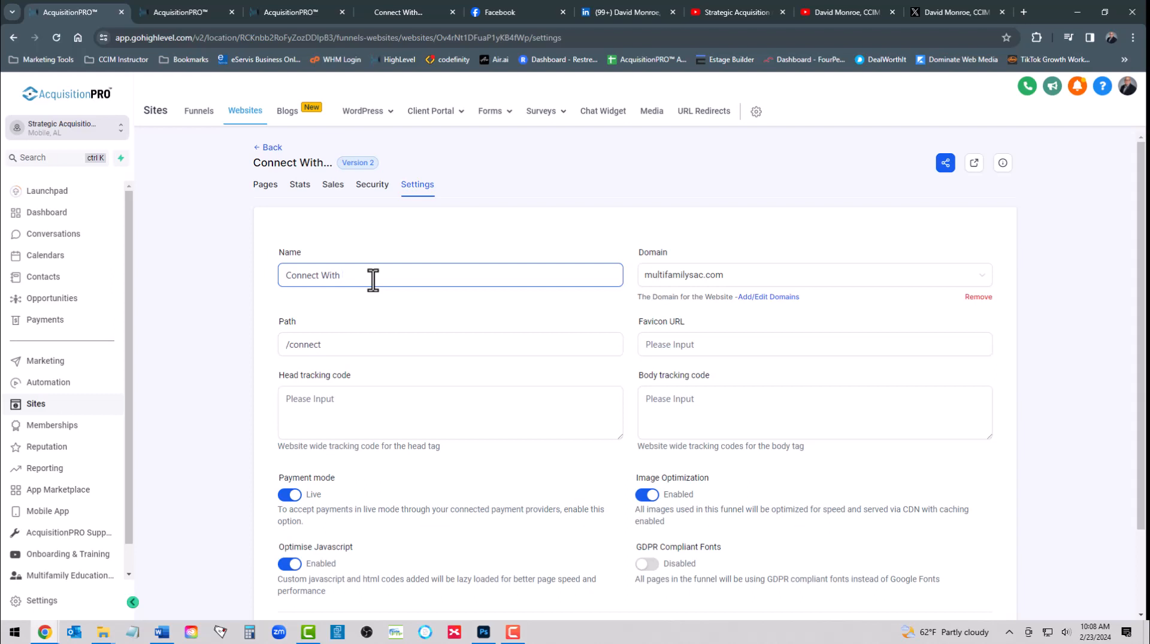
{"action": "type", "text": "Strategic ACquisition Certification Tea"}
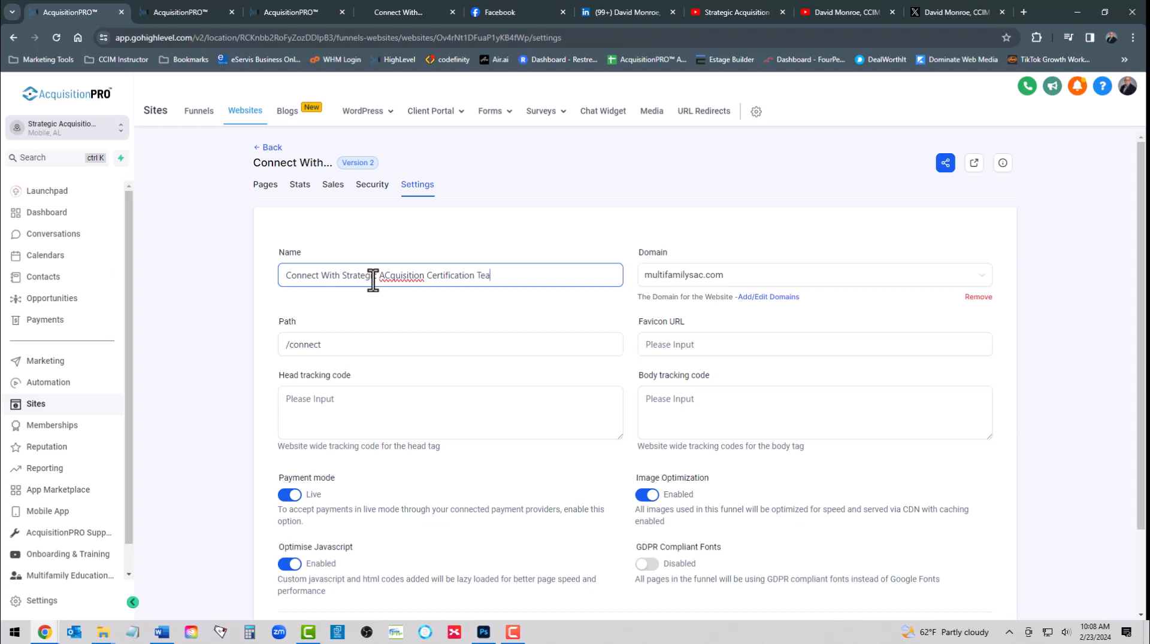
{"action": "type", "text": "m"}
{"action": "left_click", "coordinate": [385, 275]}
{"action": "key", "text": "BackSpace"}
{"action": "type", "text": "c"}
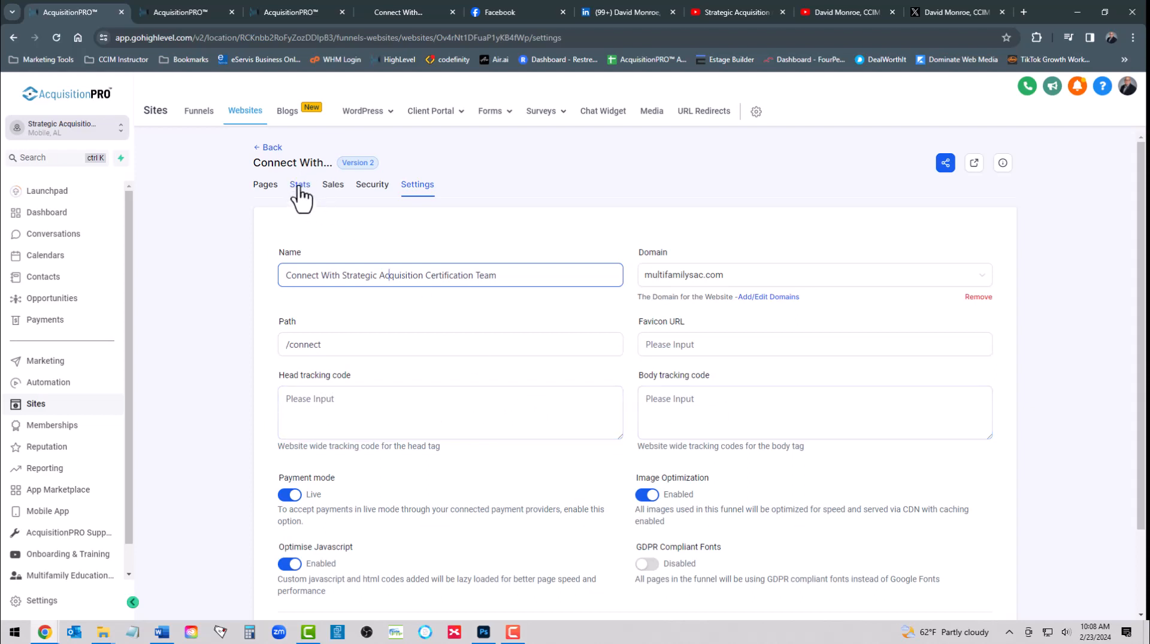
{"action": "left_click", "coordinate": [693, 352]}
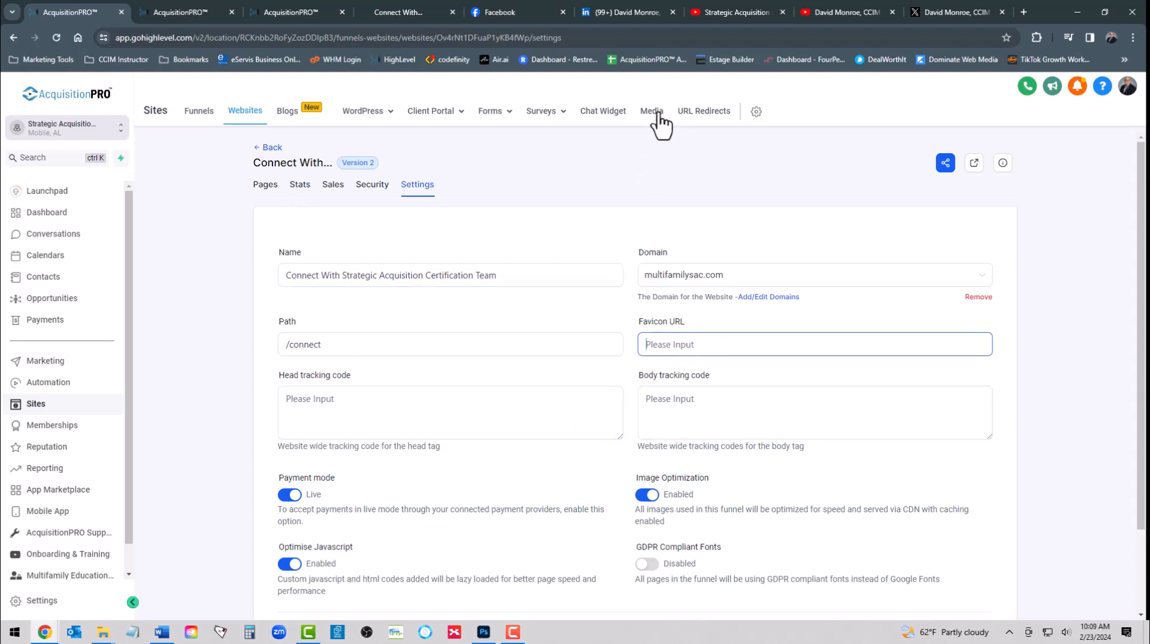
Upload favicon-white.png to the media library and copy its link
{"action": "left_click", "coordinate": [652, 173]}
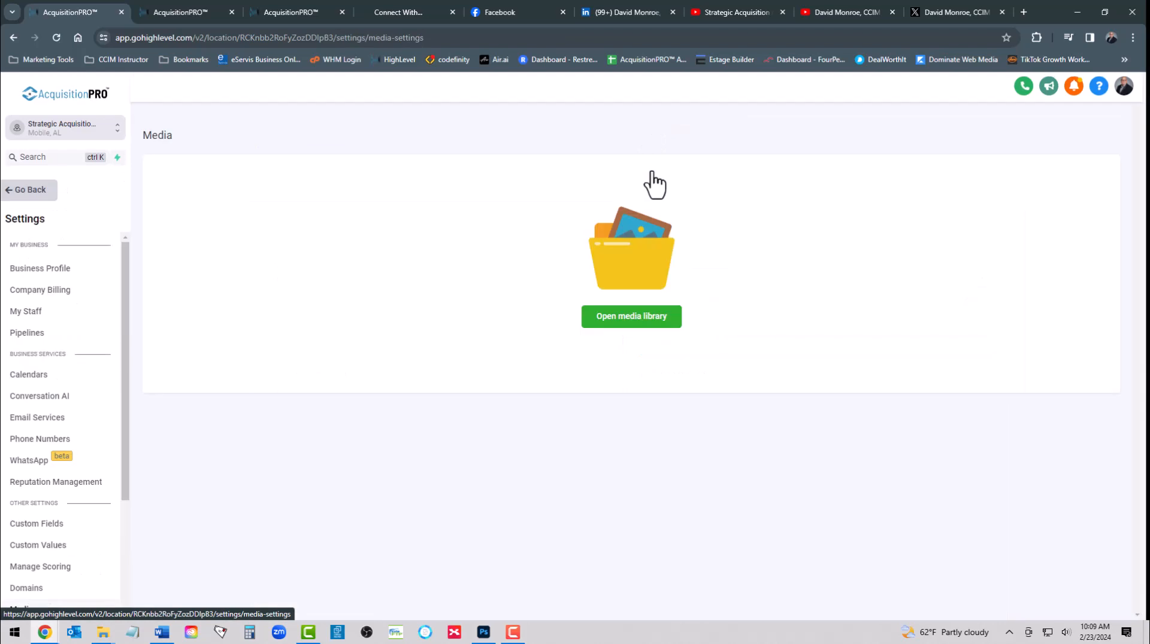
{"action": "left_click", "coordinate": [628, 320]}
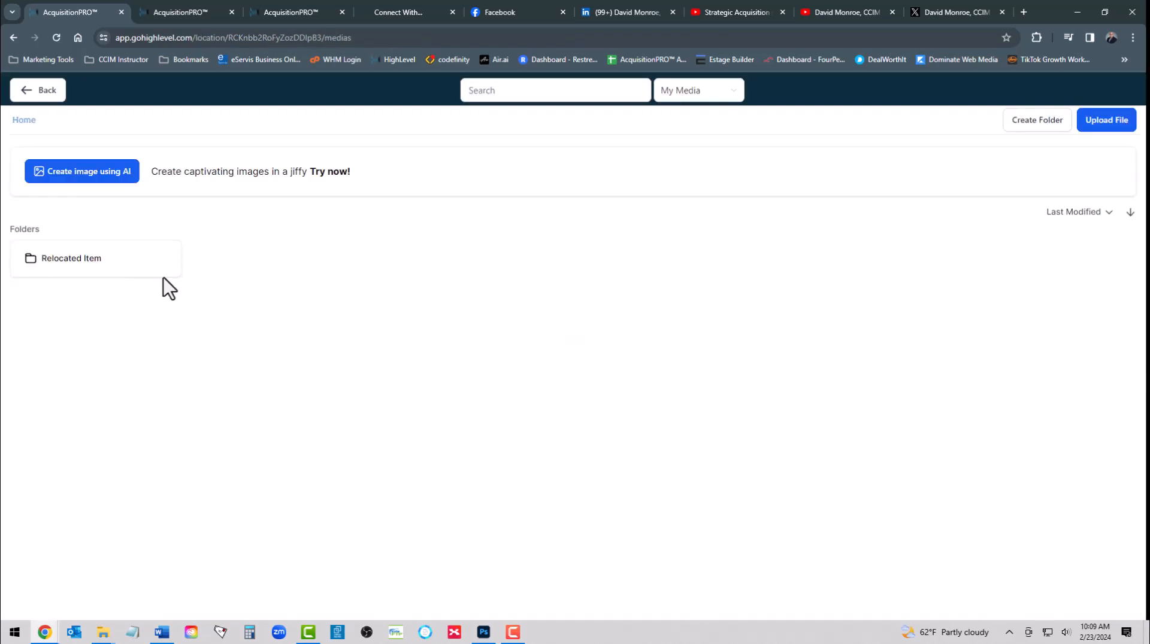
{"action": "left_click", "coordinate": [1107, 121]}
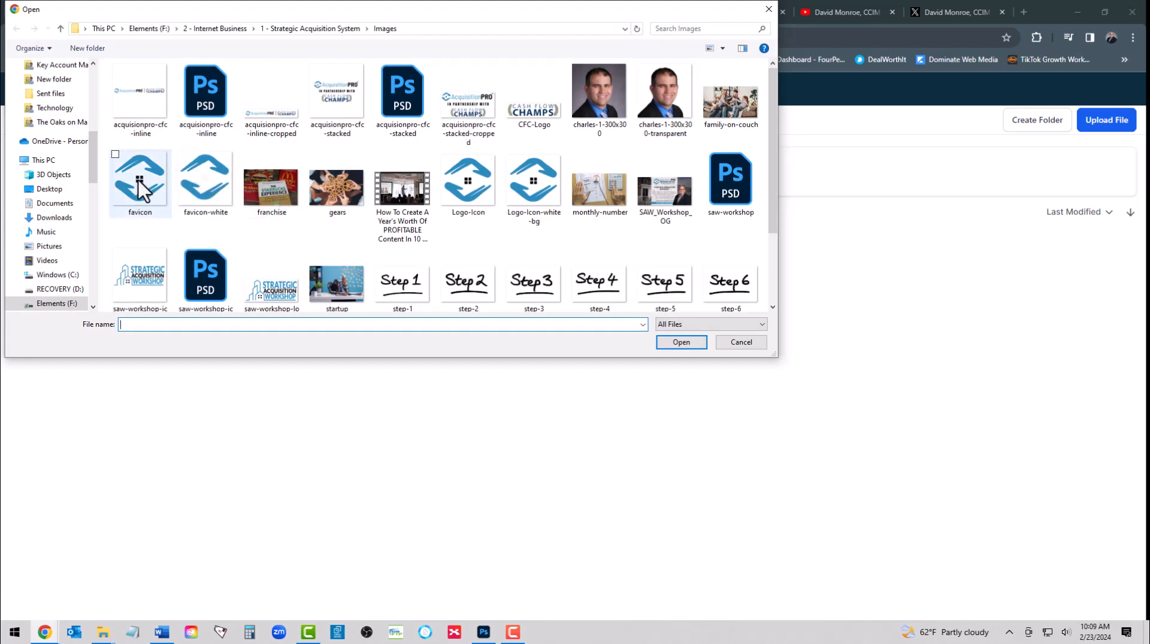
{"action": "left_click", "coordinate": [207, 180]}
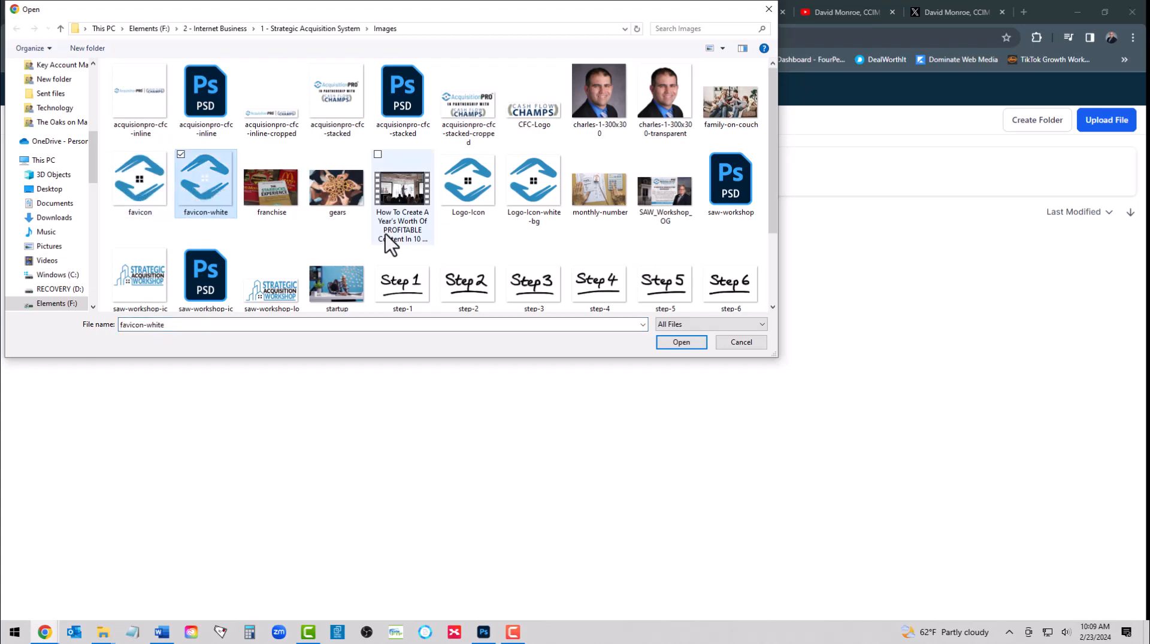
{"action": "left_click", "coordinate": [679, 342]}
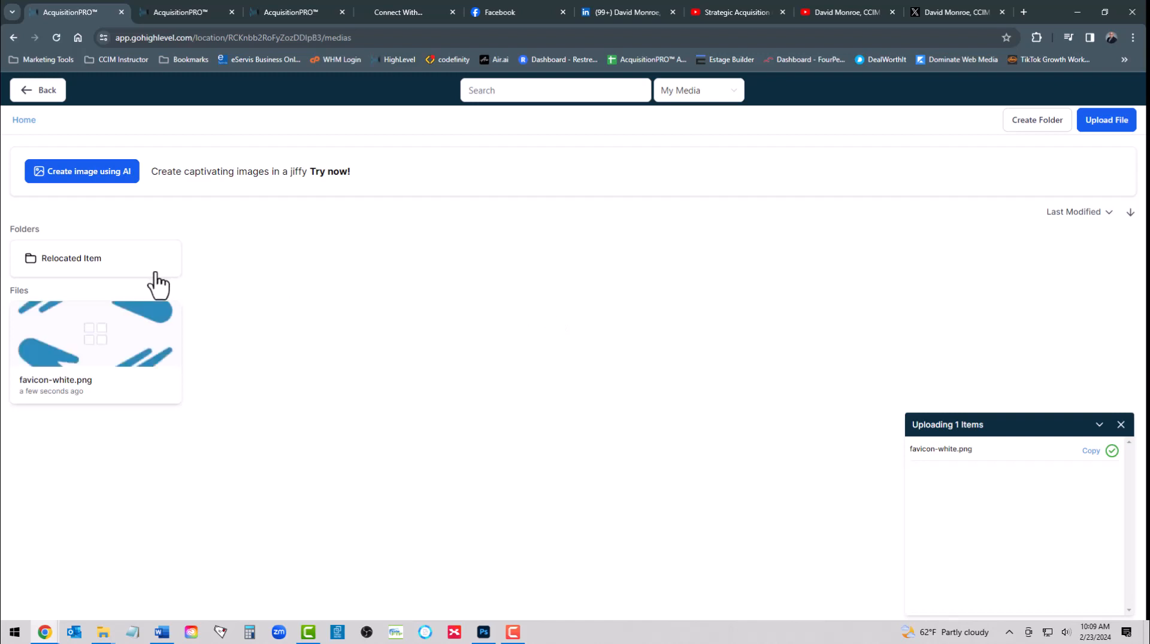
{"action": "left_click", "coordinate": [90, 333]}
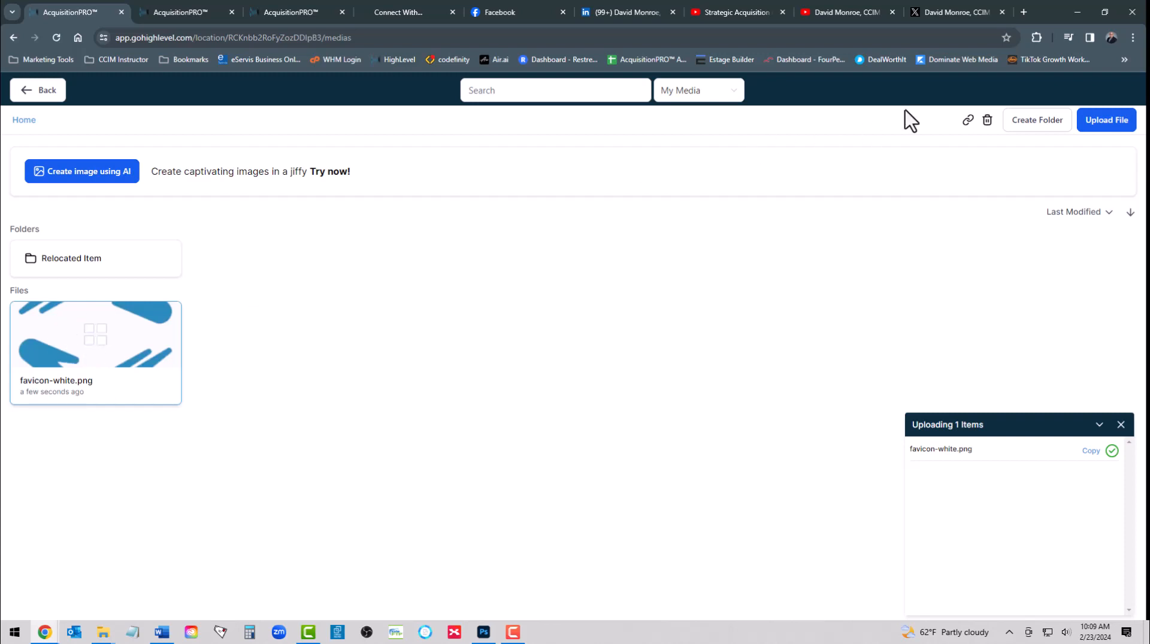
{"action": "left_click", "coordinate": [969, 122]}
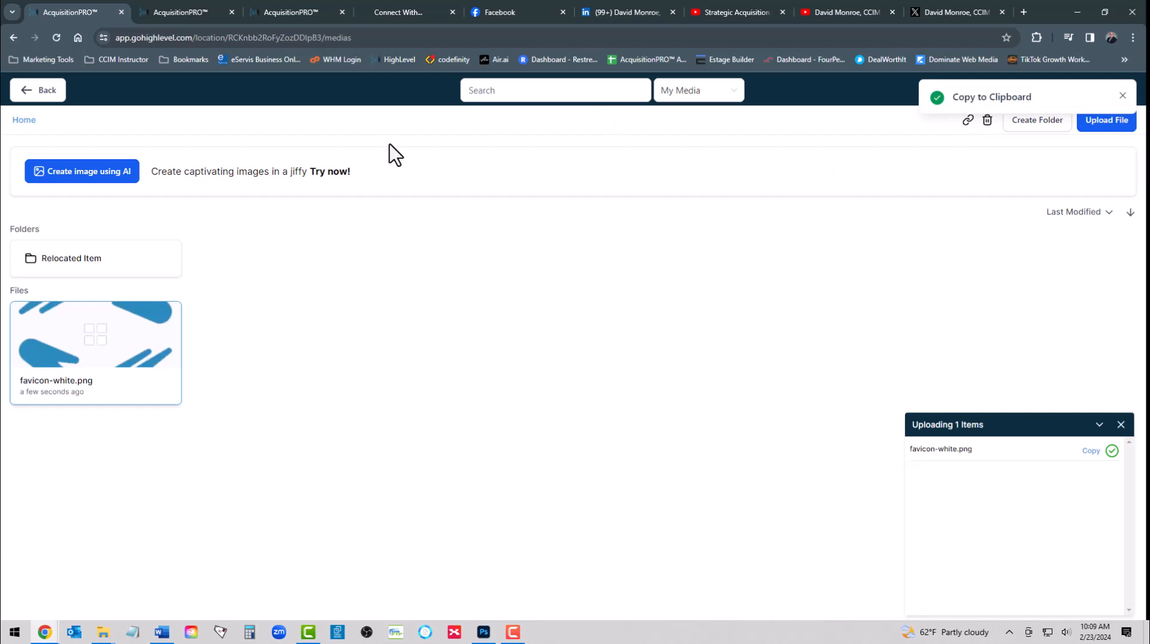
{"action": "left_click", "coordinate": [41, 93]}
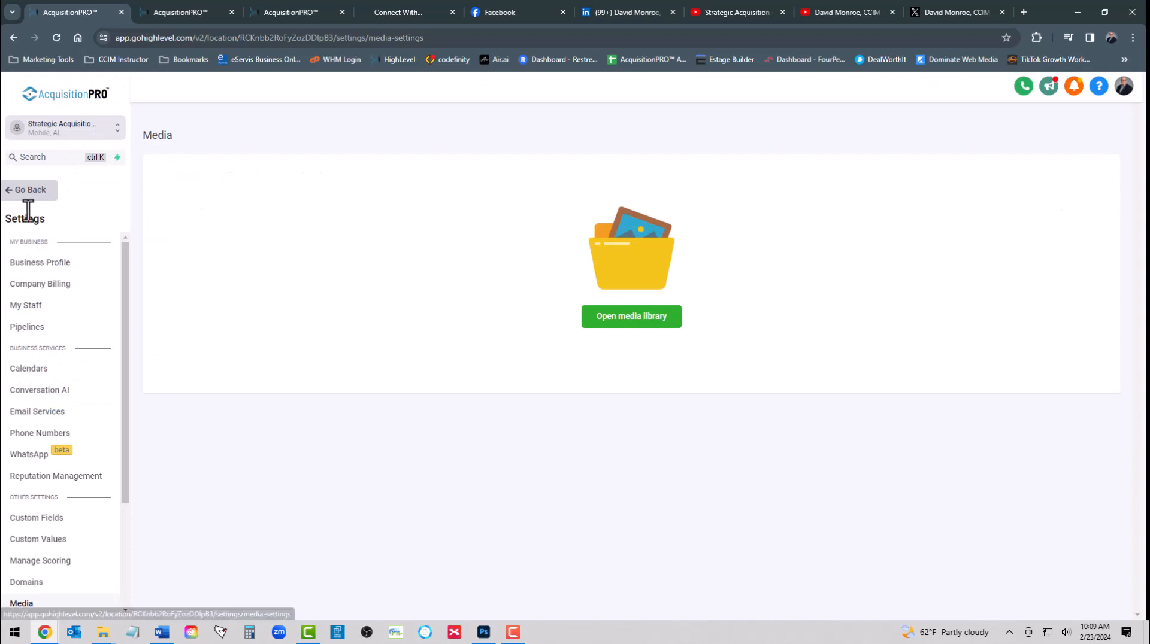
Back in the website settings, paste the favicon-white.png link as the favicon URL and save
{"action": "left_click", "coordinate": [19, 192]}
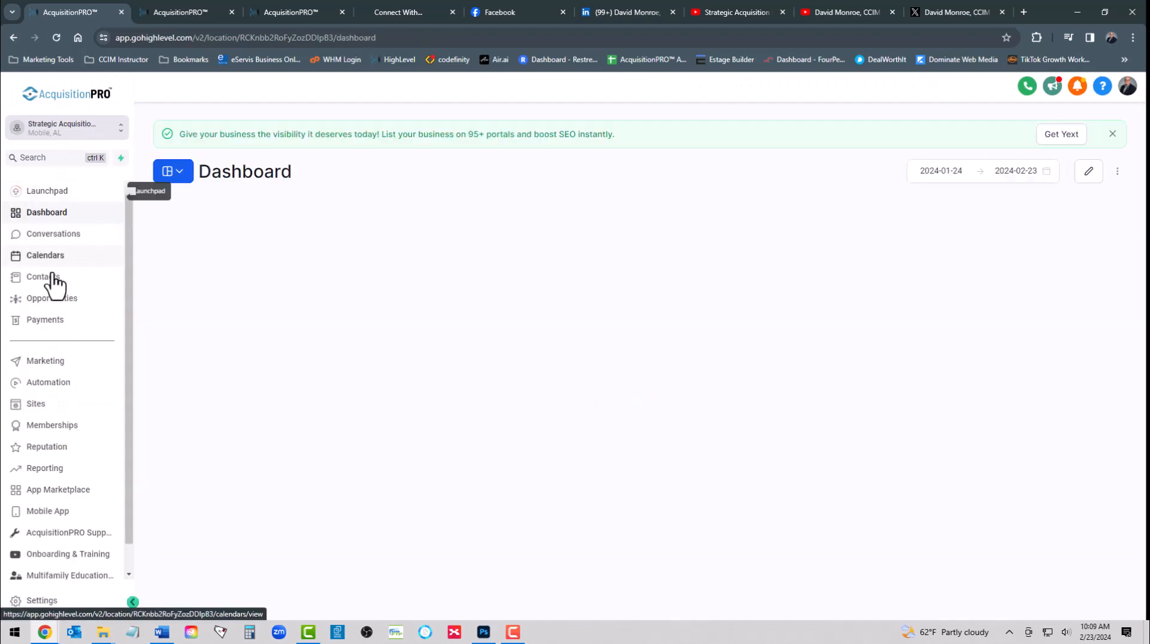
{"action": "left_click", "coordinate": [35, 405]}
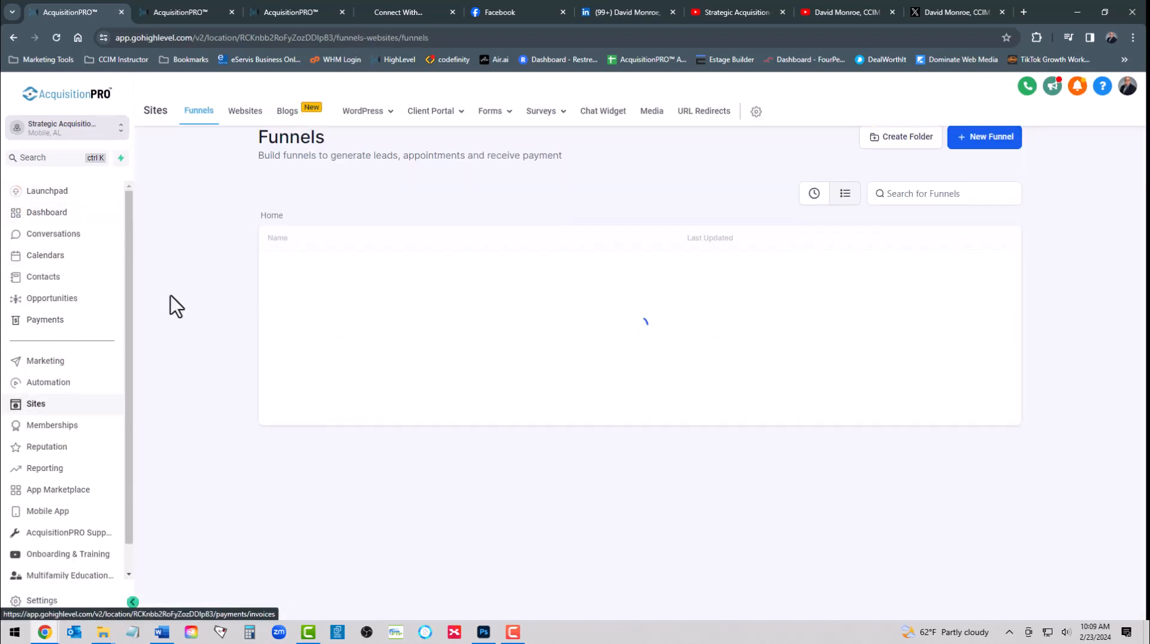
{"action": "left_click", "coordinate": [244, 113]}
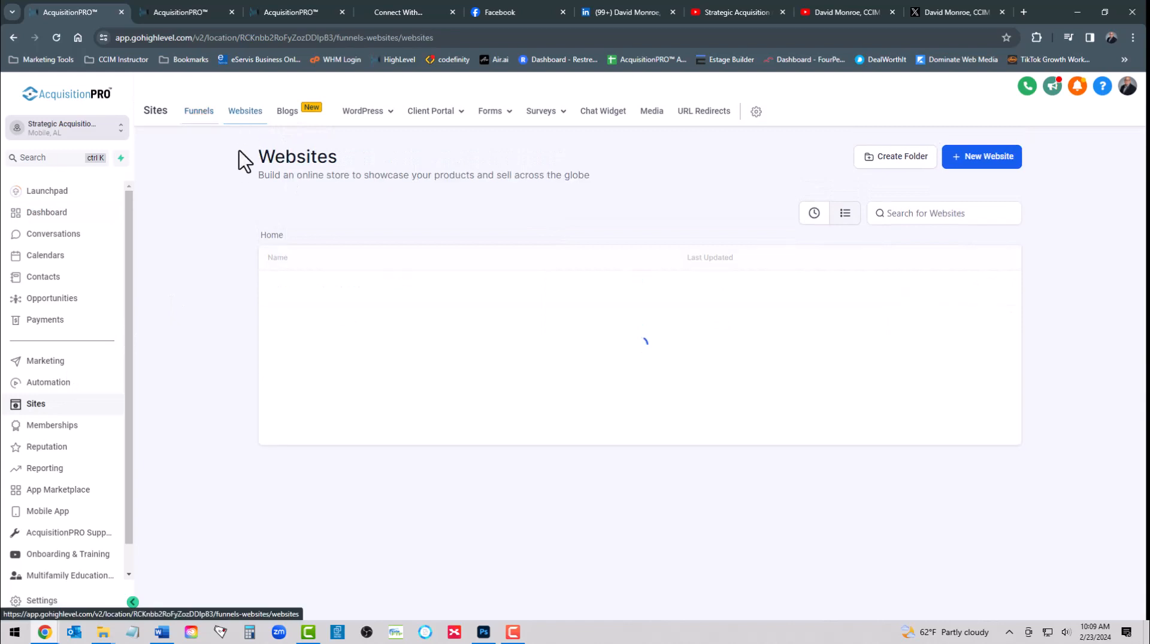
{"action": "left_click", "coordinate": [319, 286]}
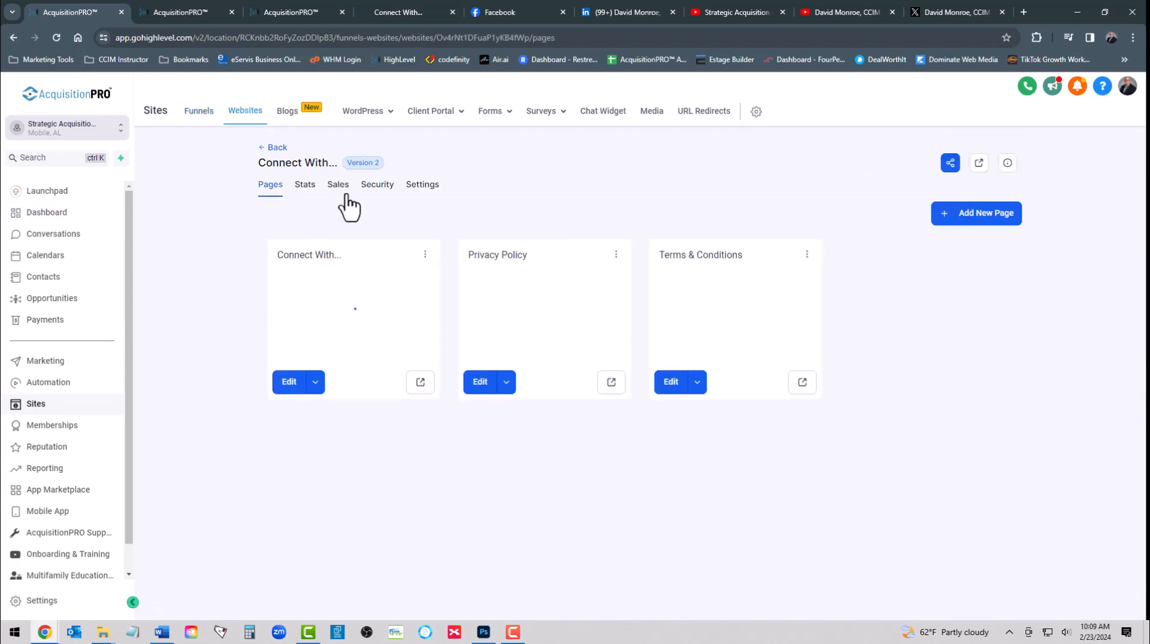
{"action": "left_click", "coordinate": [419, 186]}
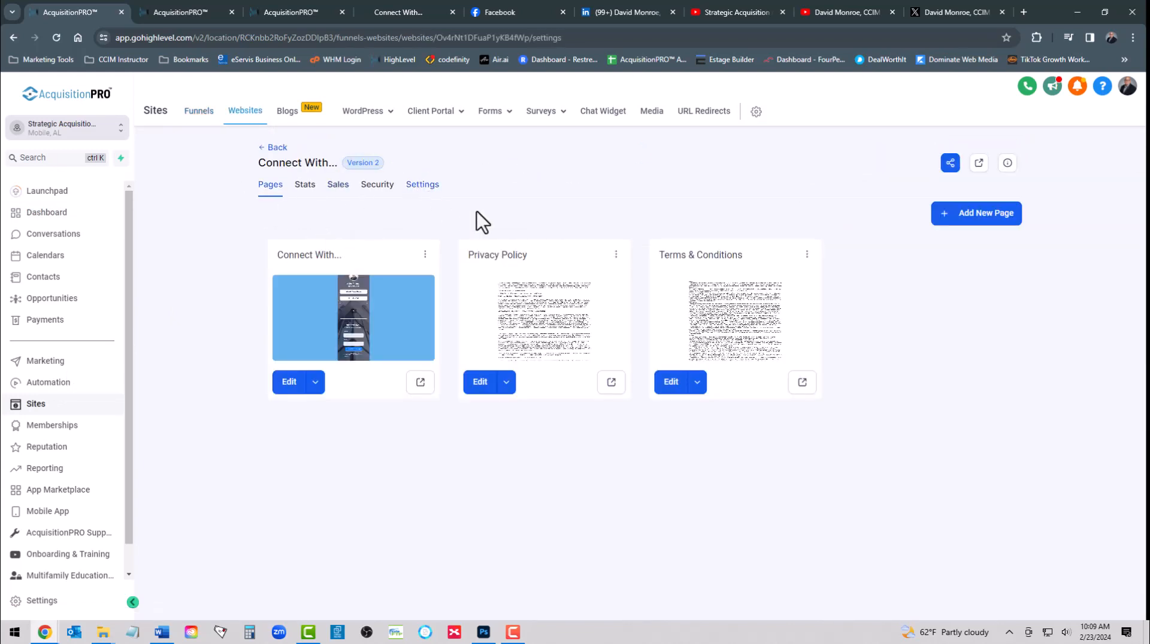
{"action": "left_click", "coordinate": [687, 344]}
{"action": "right_click", "coordinate": [694, 347]}
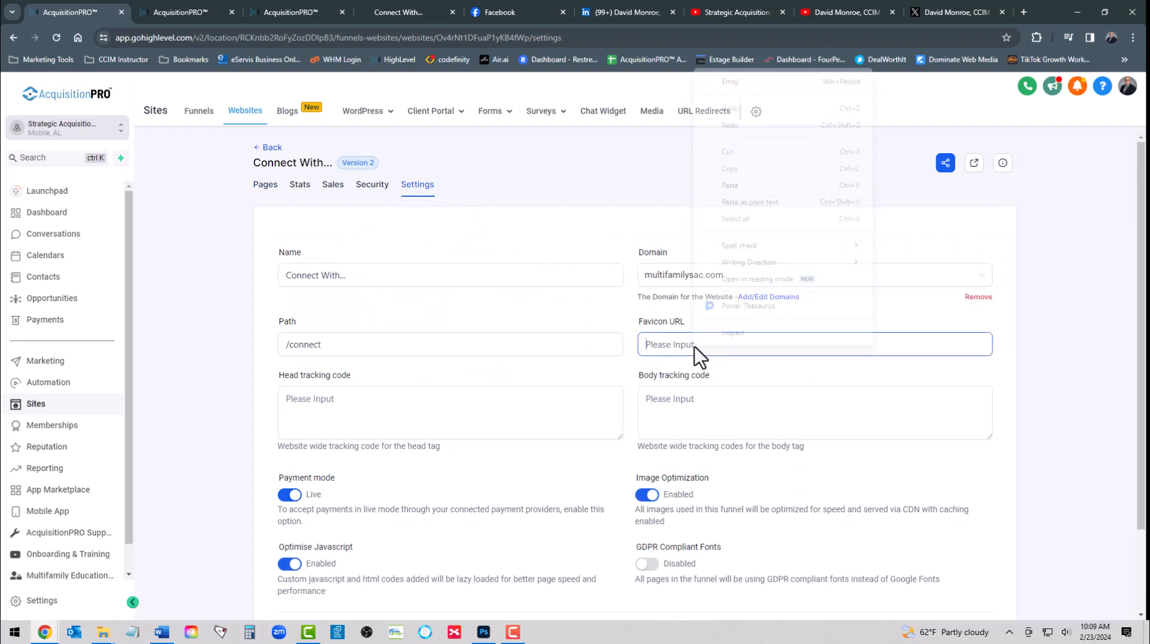
{"action": "left_click", "coordinate": [742, 201]}
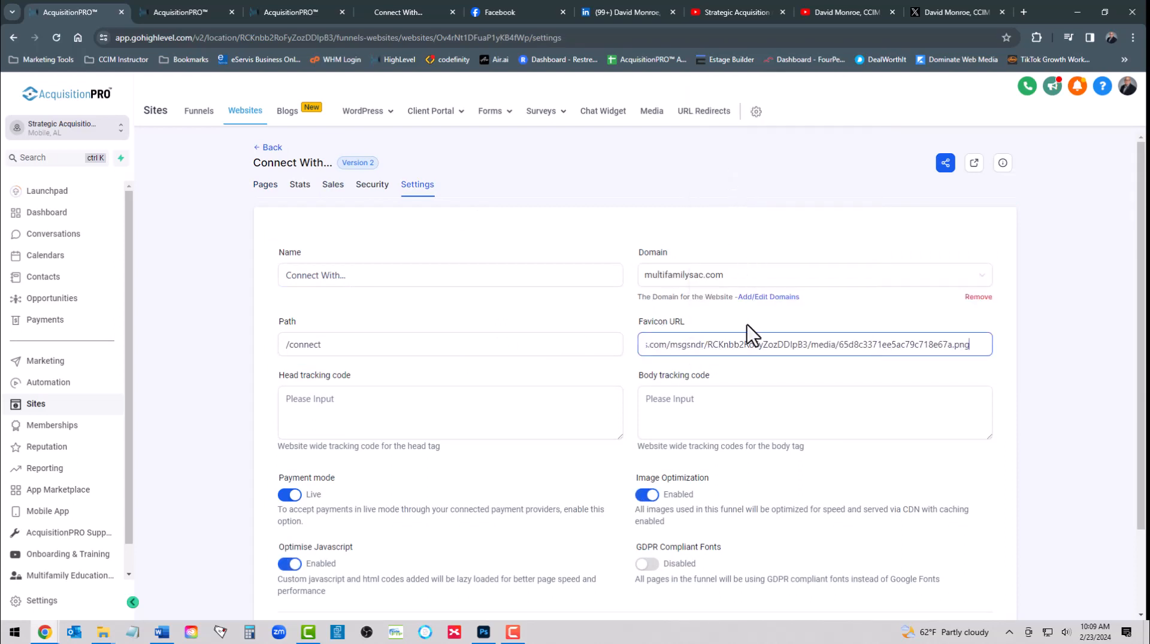
{"action": "left_click", "coordinate": [773, 372]}
{"action": "scroll", "coordinate": [774, 372], "scroll_direction": "down", "scroll_amount": 2}
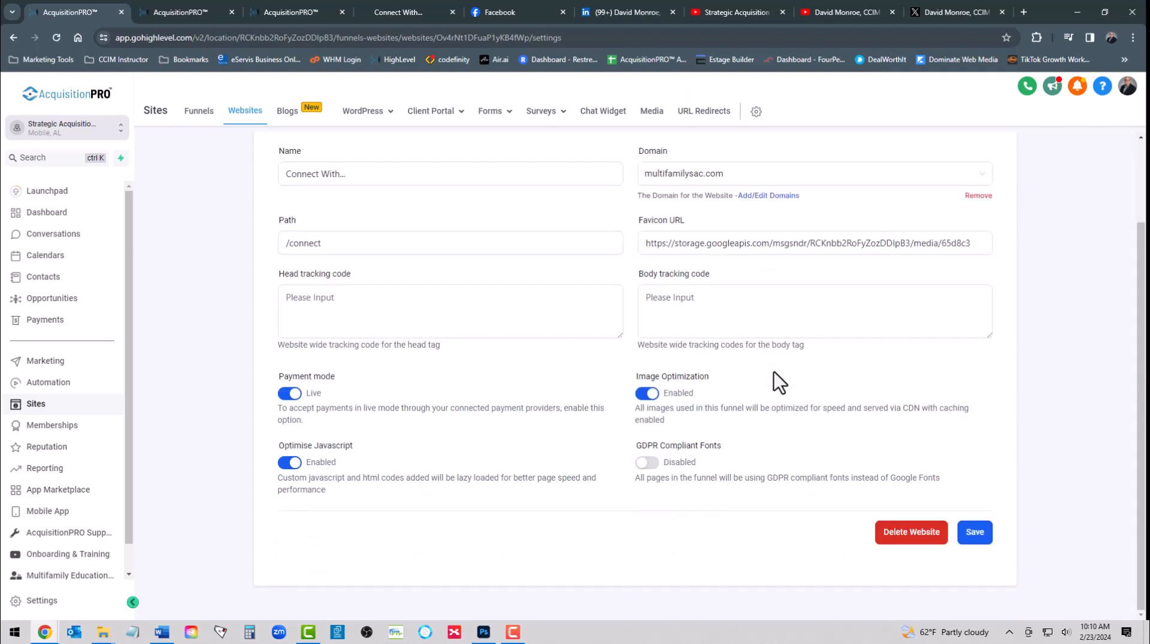
{"action": "left_click", "coordinate": [976, 534]}
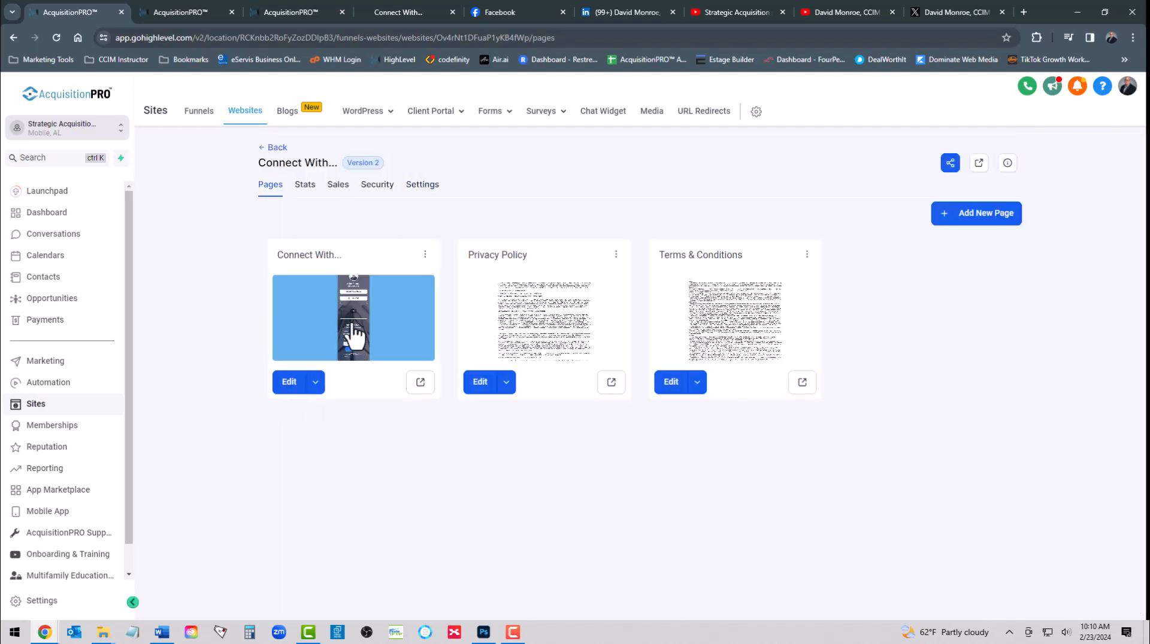
Recheck the settings, leaving live payment mode on and GDPR Compliant Fonts disabled, and save
{"action": "left_click", "coordinate": [411, 193]}
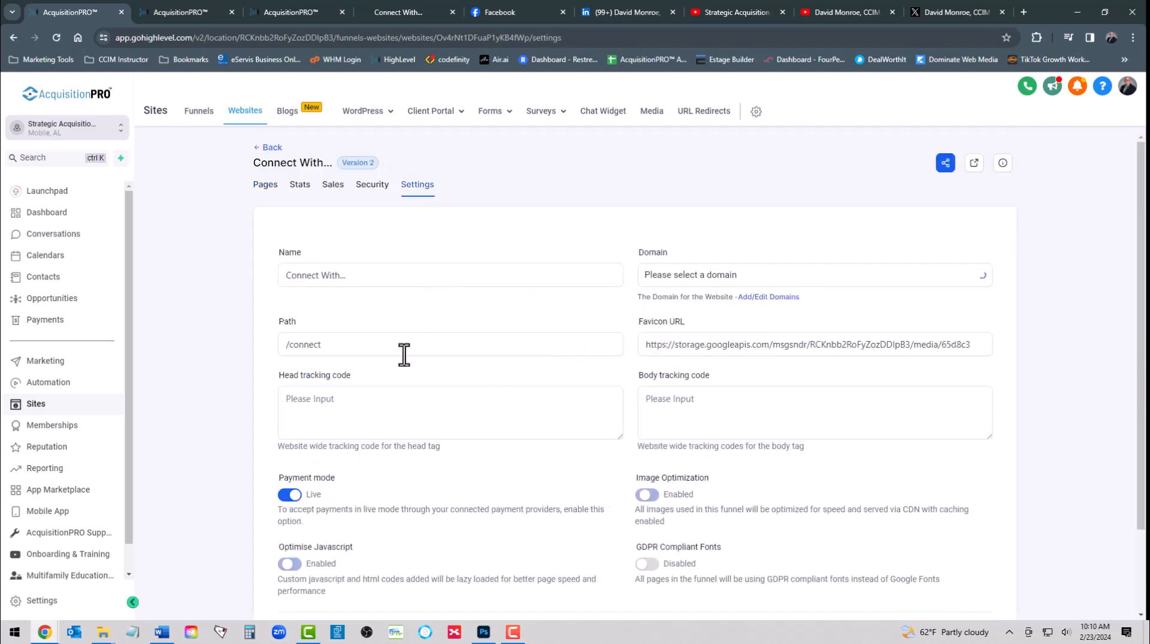
{"action": "scroll", "coordinate": [346, 473], "scroll_direction": "down", "scroll_amount": 2}
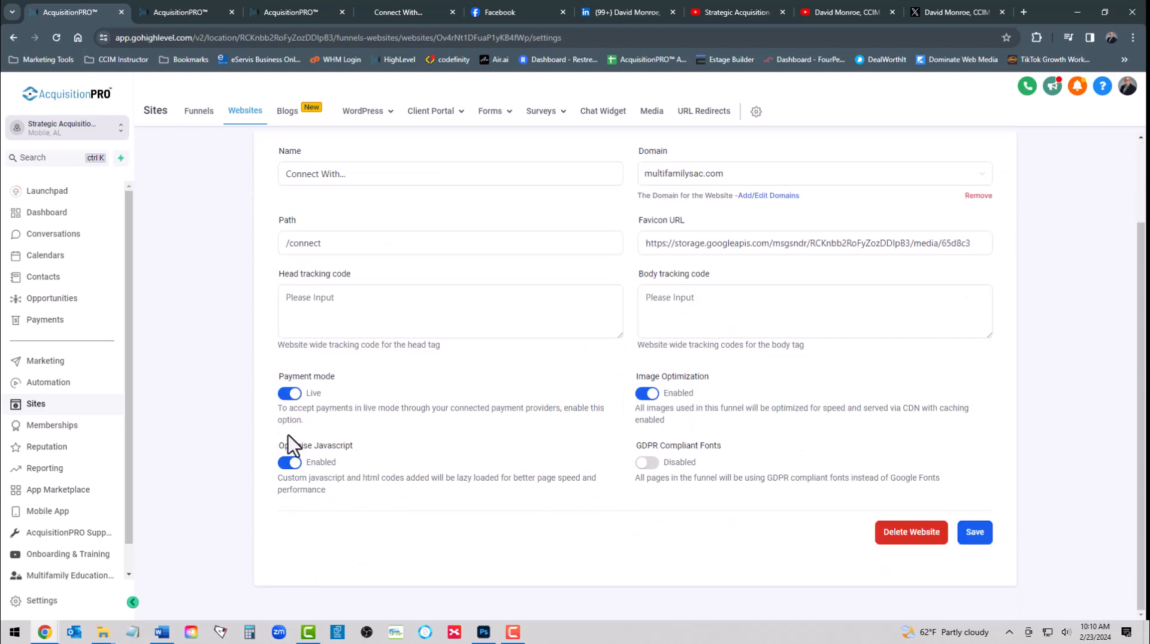
{"action": "left_click", "coordinate": [290, 394]}
{"action": "left_click", "coordinate": [290, 394]}
{"action": "left_click", "coordinate": [648, 464]}
{"action": "left_click", "coordinate": [647, 464]}
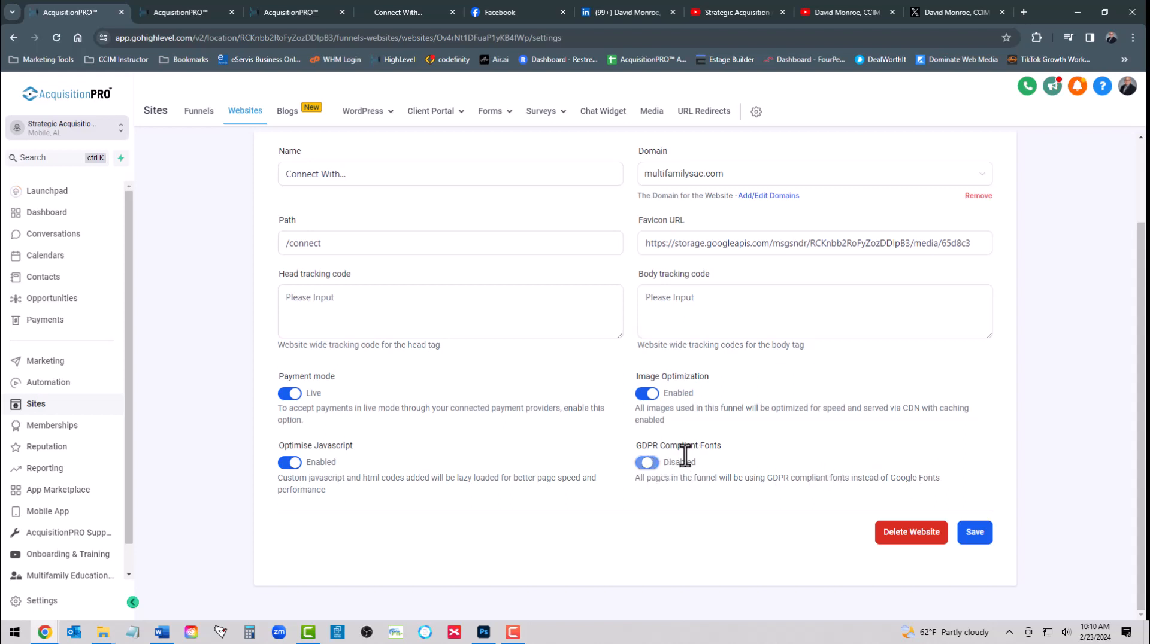
{"action": "left_click", "coordinate": [974, 532]}
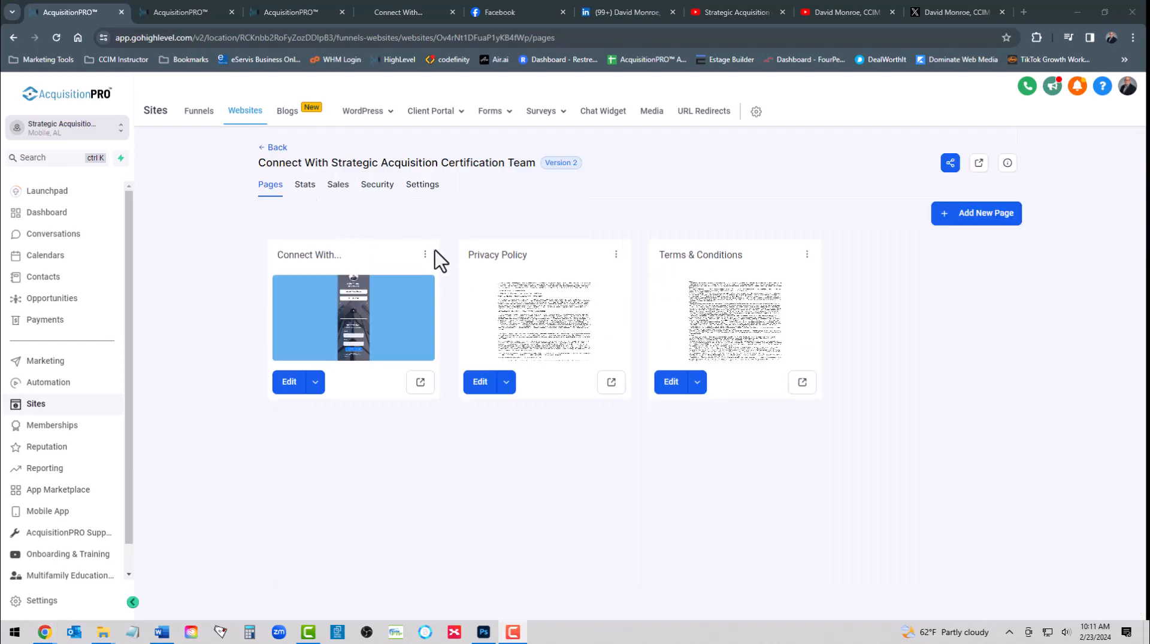
Rename the landing page to 'Connect With Strategic Acquisition Certification Team' in its page settings
{"action": "left_click", "coordinate": [425, 255]}
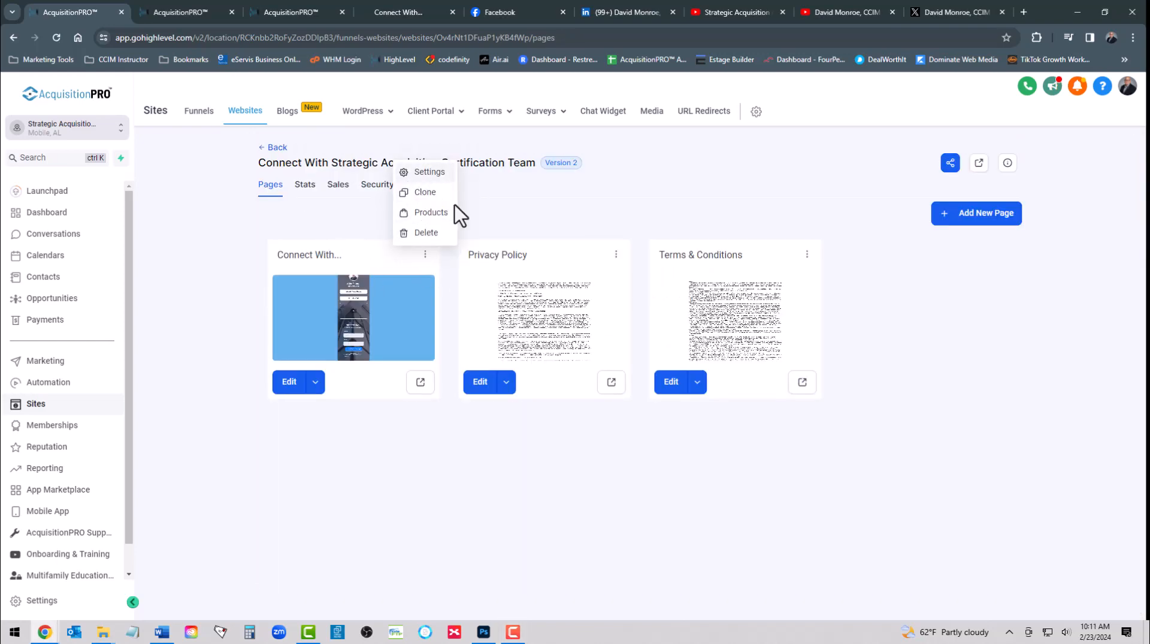
{"action": "left_click", "coordinate": [429, 173]}
{"action": "left_click_drag", "start_coordinate": [508, 331], "coordinate": [393, 334]}
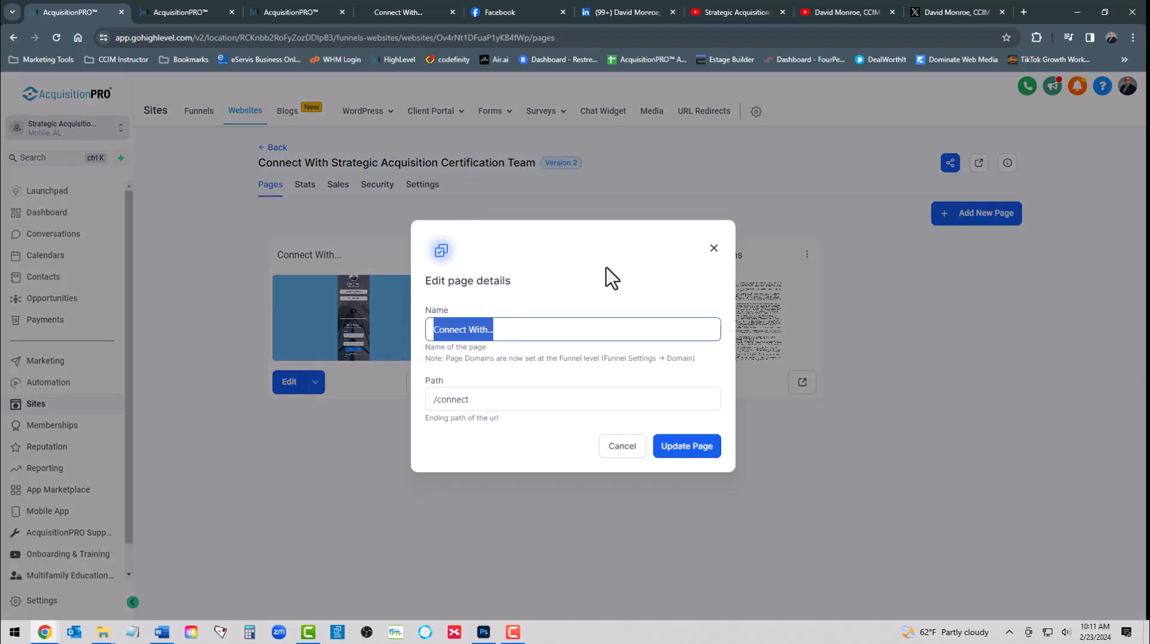
{"action": "type", "text": "Connect With Strategic Acquisition Certification Team"}
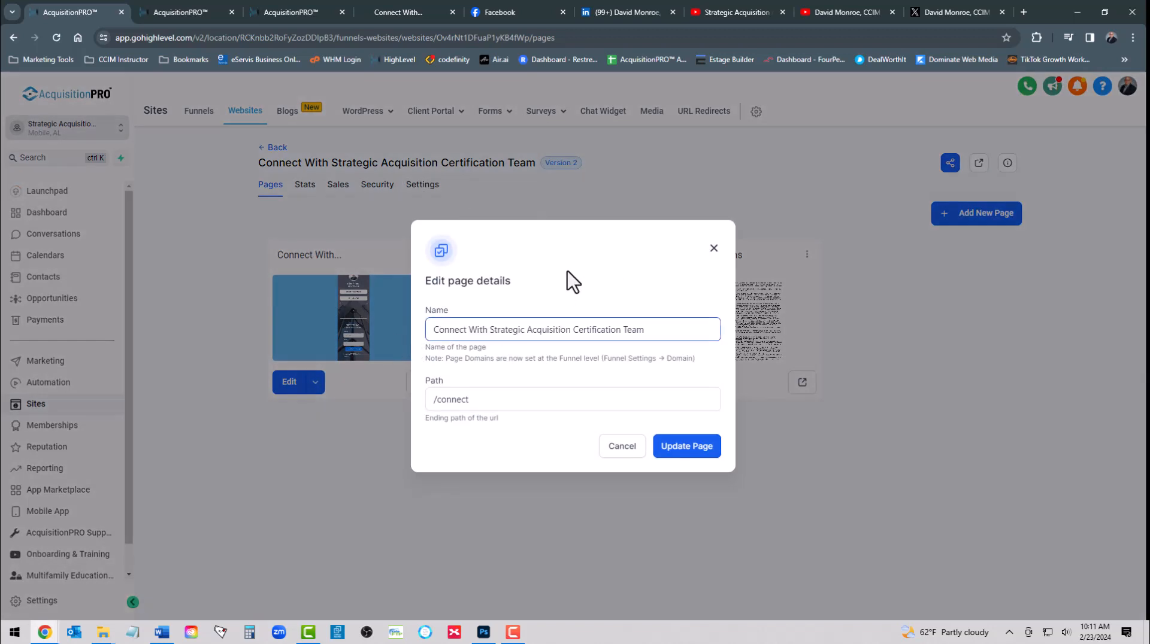
{"action": "left_click", "coordinate": [686, 448]}
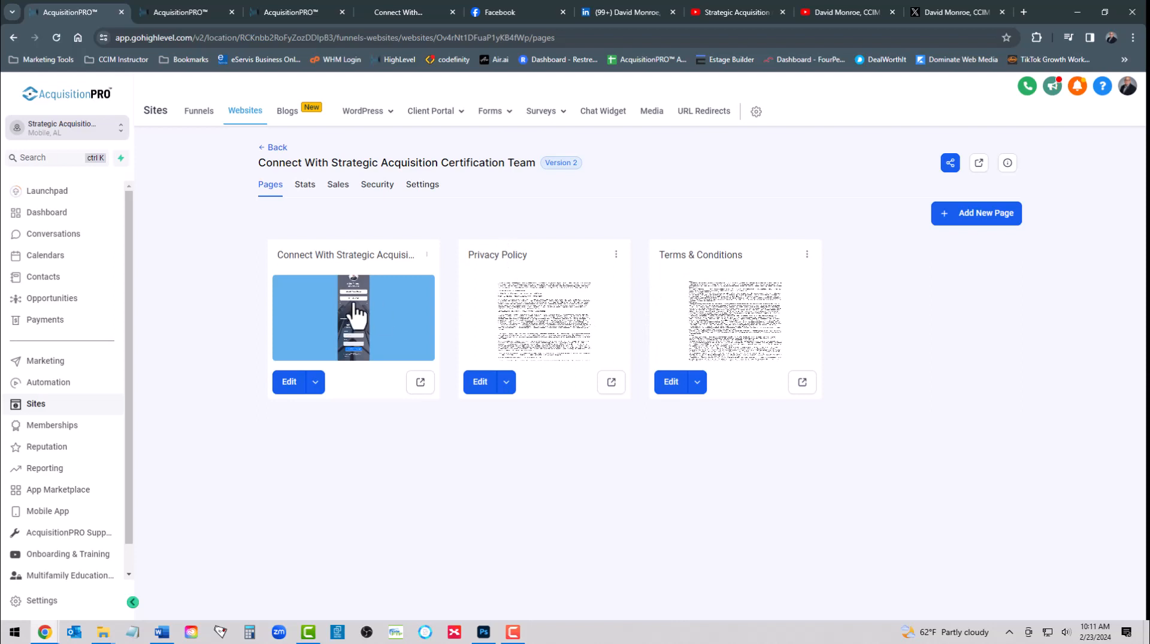
Open the landing page in the builder, after scrolling through its live published version
{"action": "left_click", "coordinate": [291, 386]}
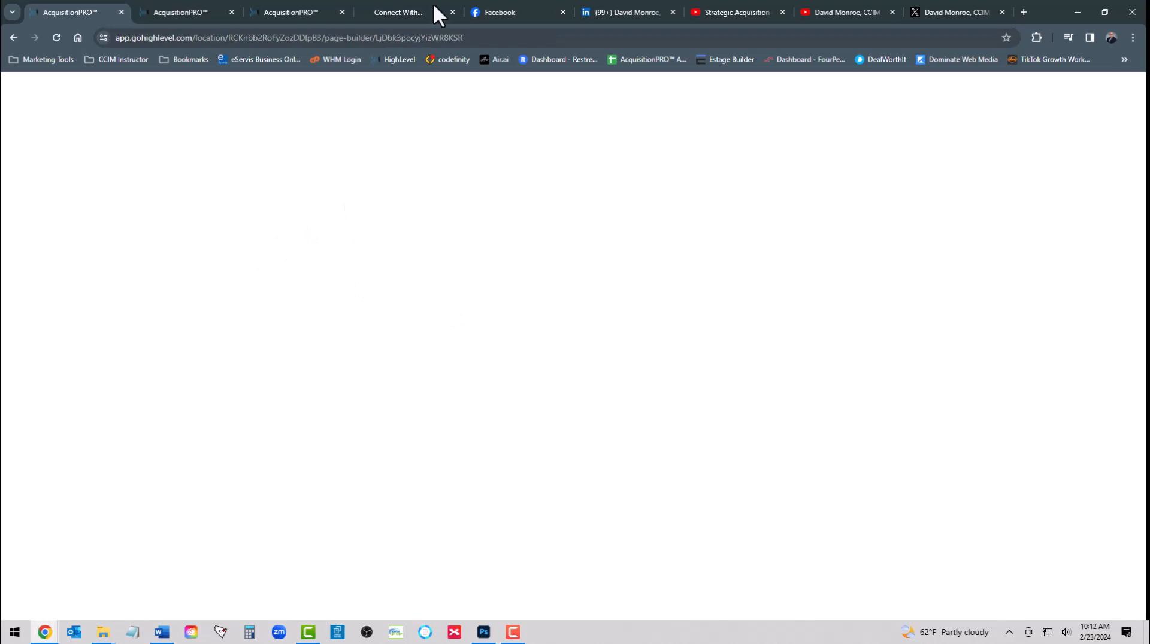
{"action": "left_click", "coordinate": [400, 12]}
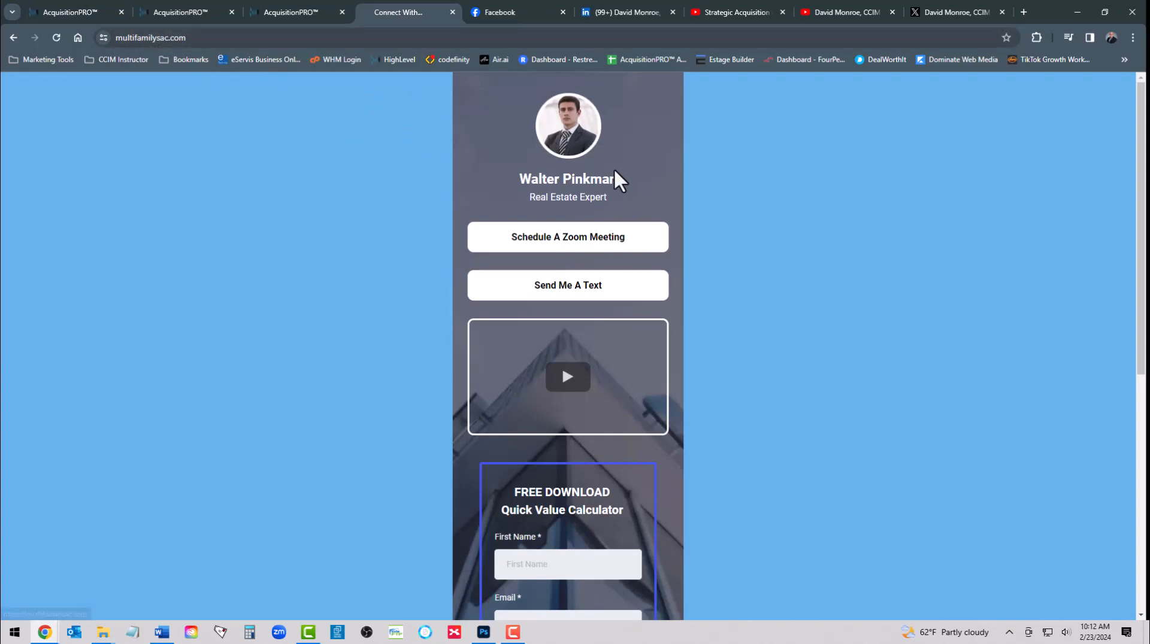
{"action": "scroll", "coordinate": [576, 336], "scroll_direction": "down", "scroll_amount": 6}
{"action": "scroll", "coordinate": [568, 383], "scroll_direction": "up", "scroll_amount": 7}
{"action": "scroll", "coordinate": [547, 213], "scroll_direction": "down", "scroll_amount": 7}
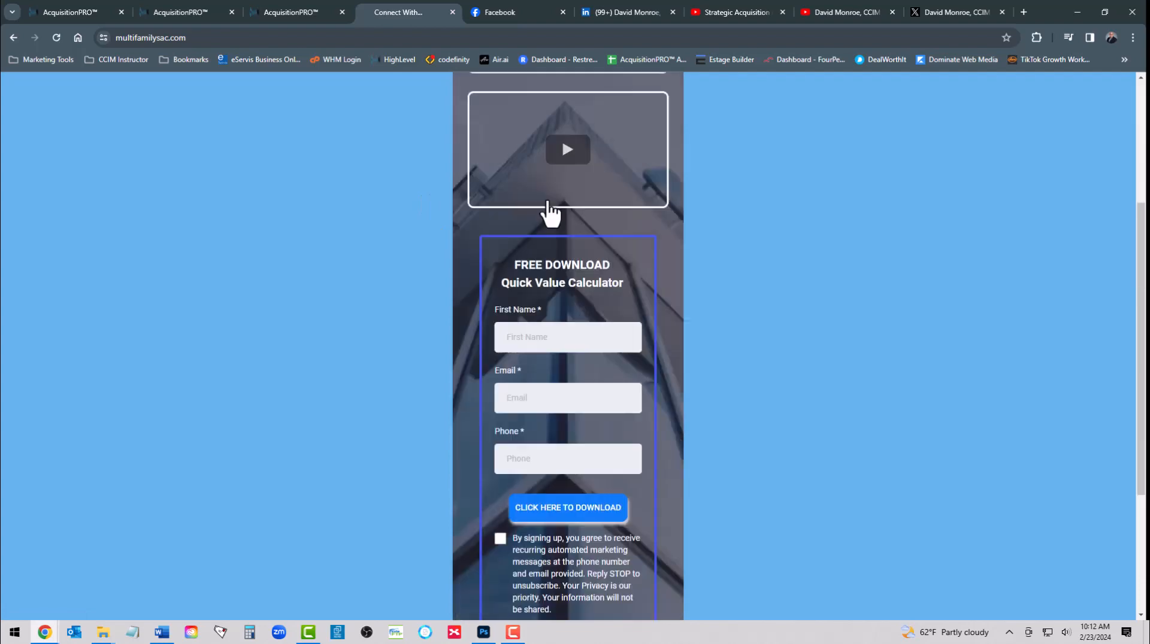
{"action": "scroll", "coordinate": [547, 307], "scroll_direction": "up", "scroll_amount": 7}
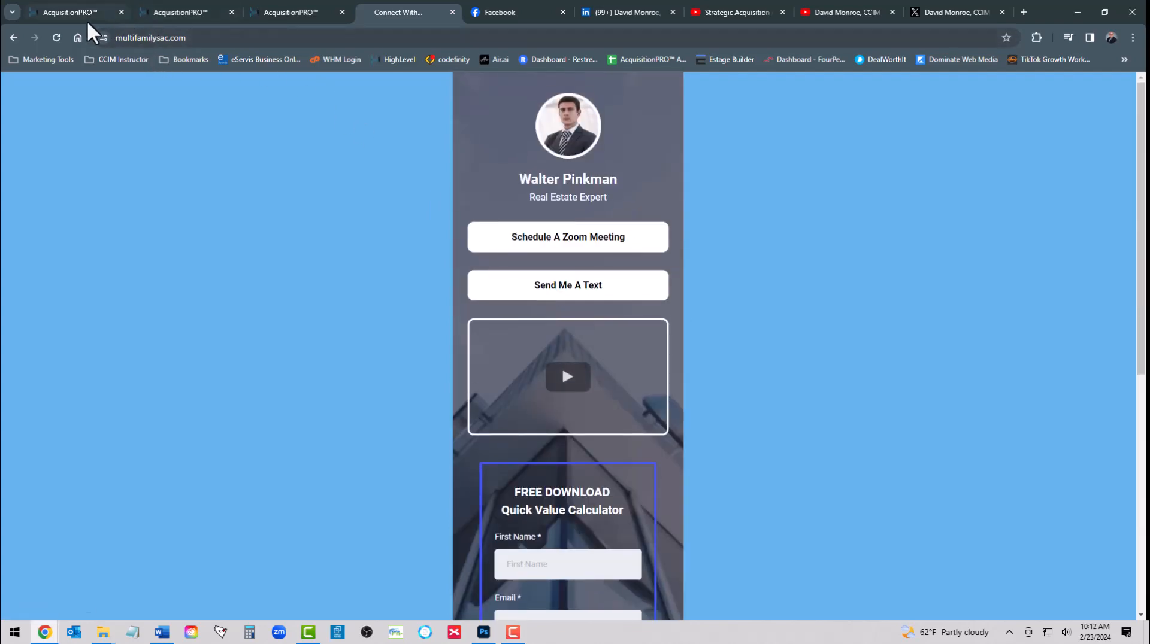
{"action": "left_click", "coordinate": [57, 12]}
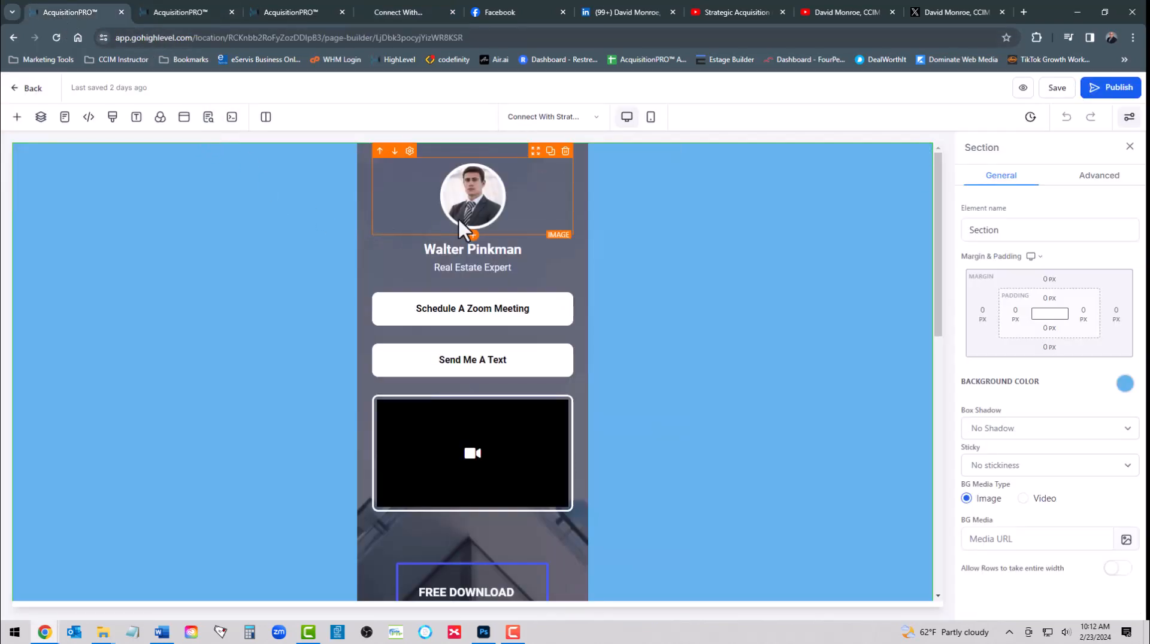
Select the profile photo and expand the Layers tree from Page down to the 1st Column's elements
{"action": "left_click", "coordinate": [474, 191]}
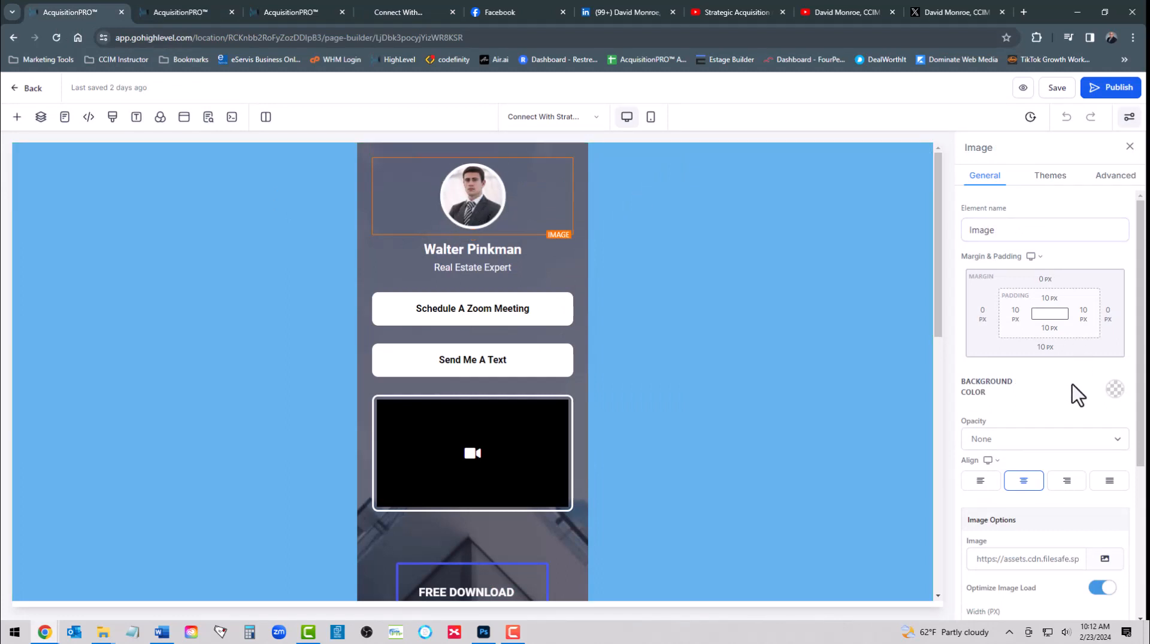
{"action": "scroll", "coordinate": [1072, 390], "scroll_direction": "down", "scroll_amount": 2}
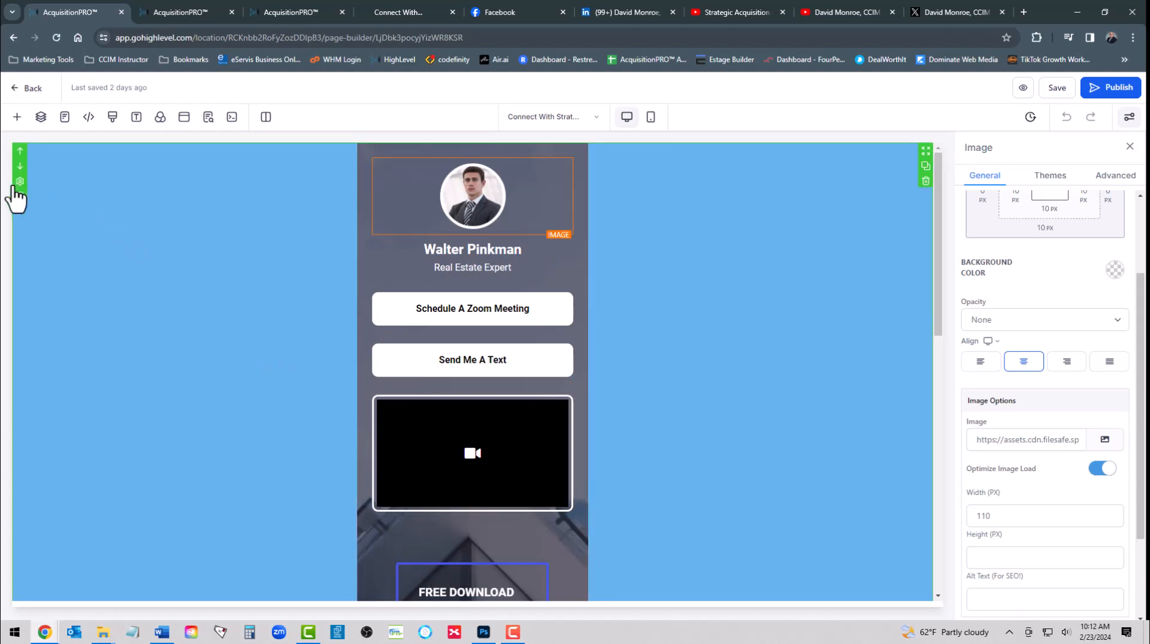
{"action": "left_click", "coordinate": [40, 117]}
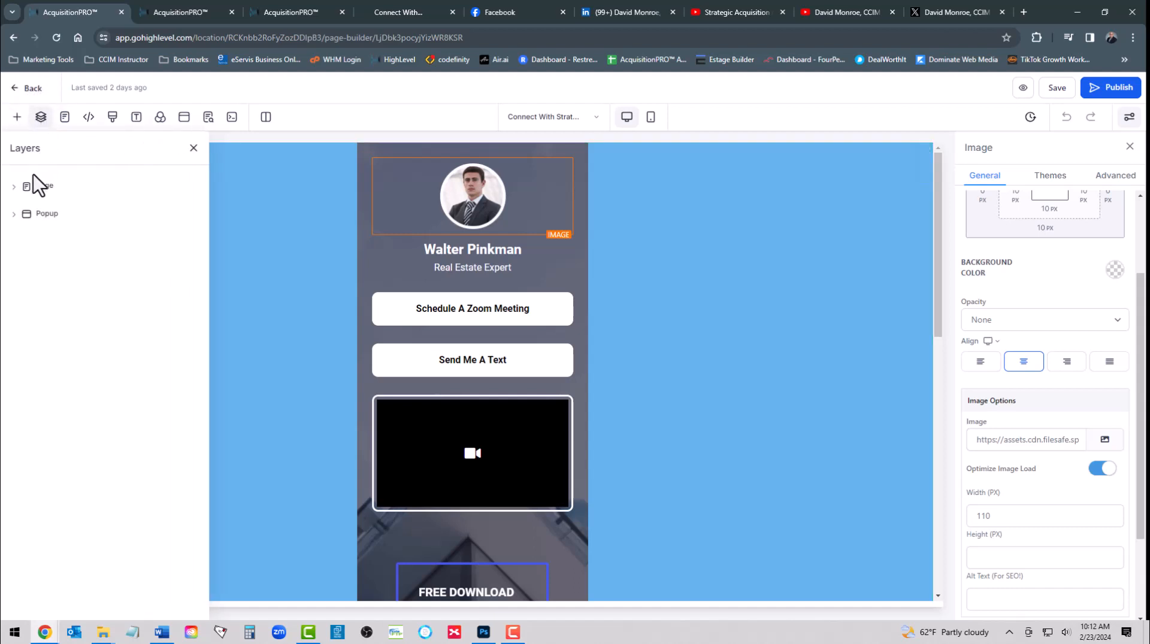
{"action": "left_click", "coordinate": [13, 187]}
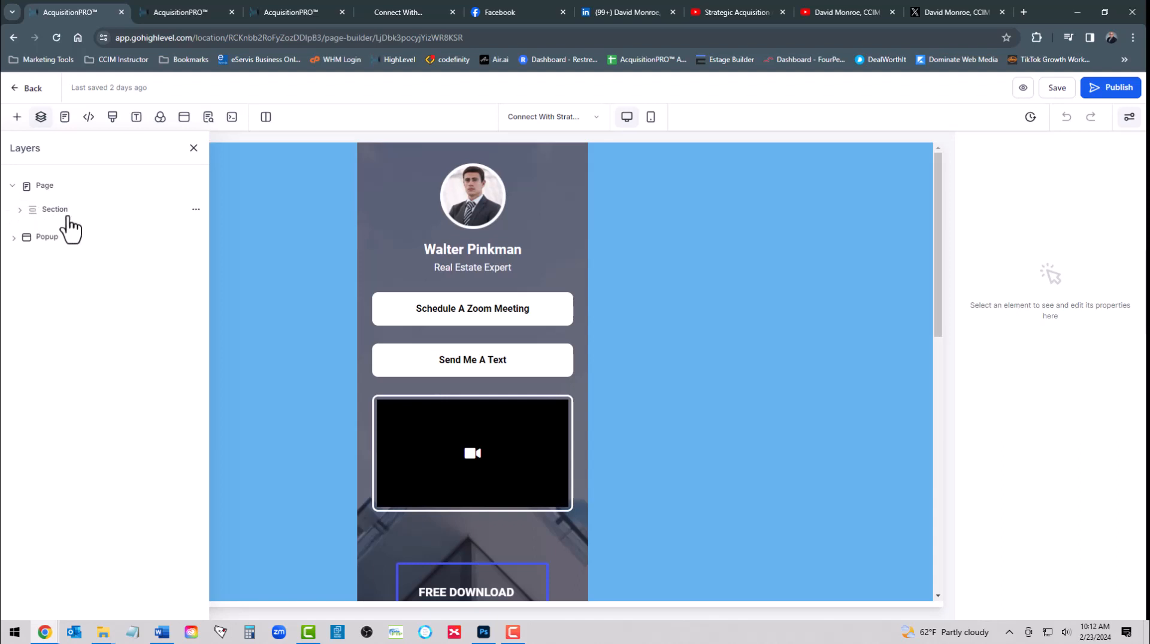
{"action": "left_click", "coordinate": [25, 211]}
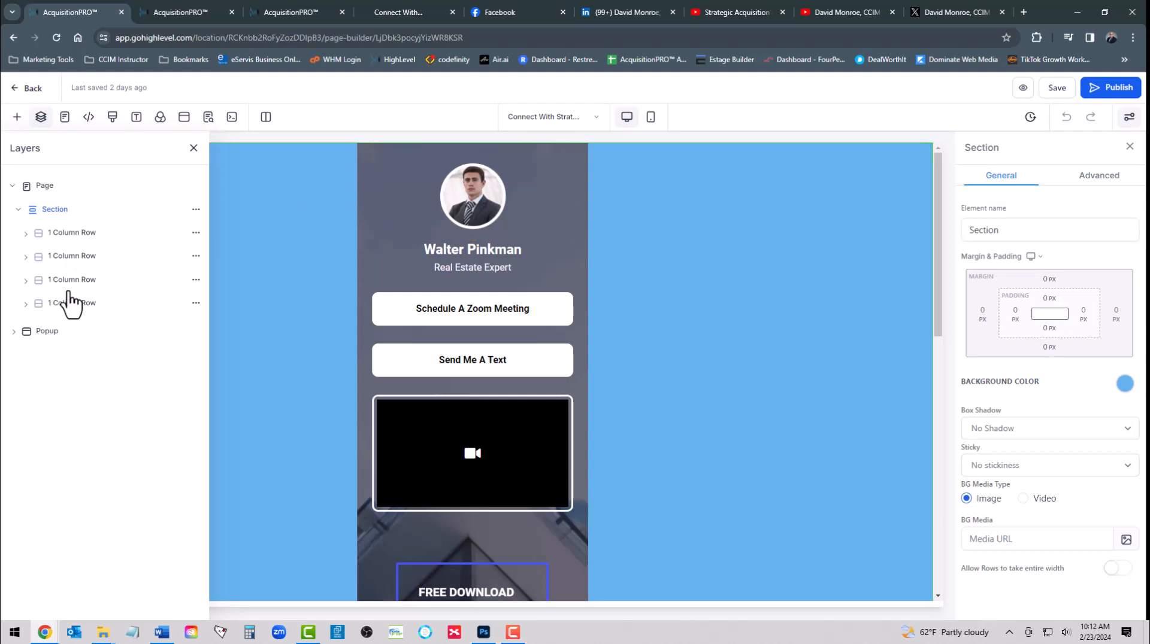
{"action": "left_click", "coordinate": [25, 234]}
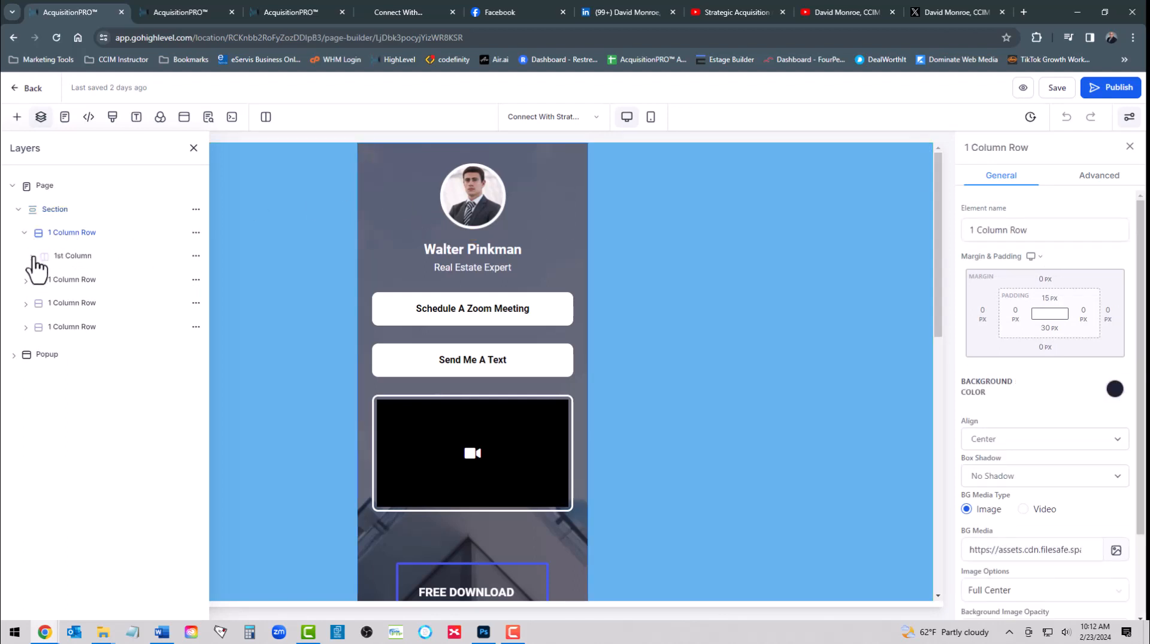
{"action": "left_click", "coordinate": [33, 256]}
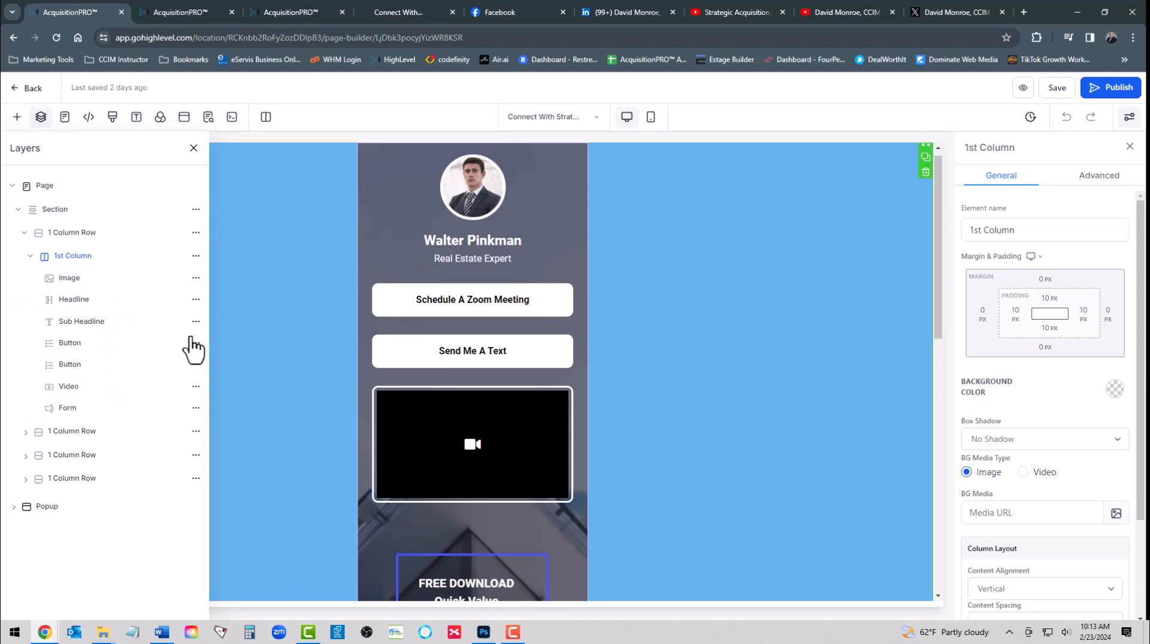
Close the layers and reselect the profile photo to show its image options
{"action": "left_click", "coordinate": [194, 148]}
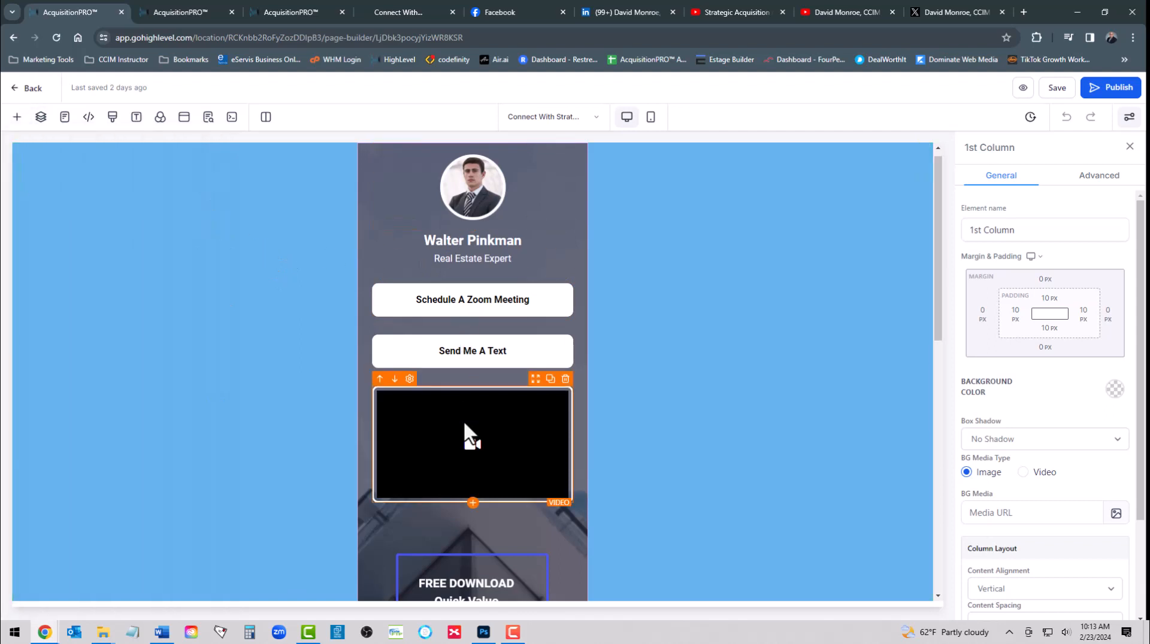
{"action": "scroll", "coordinate": [477, 437], "scroll_direction": "down", "scroll_amount": 5}
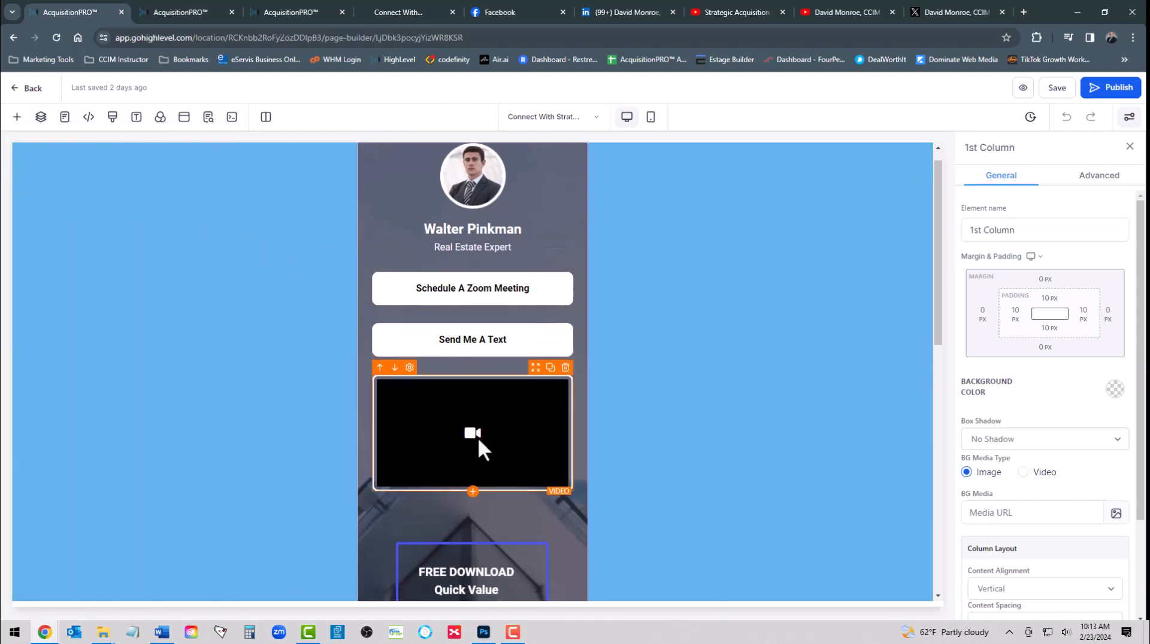
{"action": "scroll", "coordinate": [483, 589], "scroll_direction": "up", "scroll_amount": 5}
{"action": "left_click", "coordinate": [472, 220]}
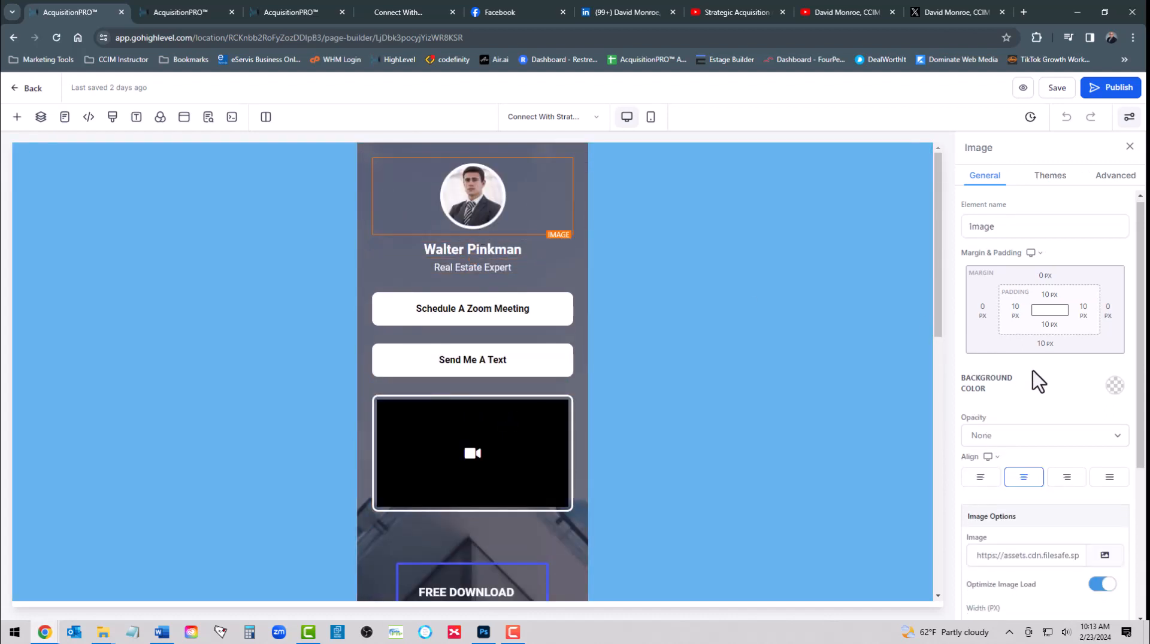
{"action": "scroll", "coordinate": [1033, 371], "scroll_direction": "down", "scroll_amount": 3}
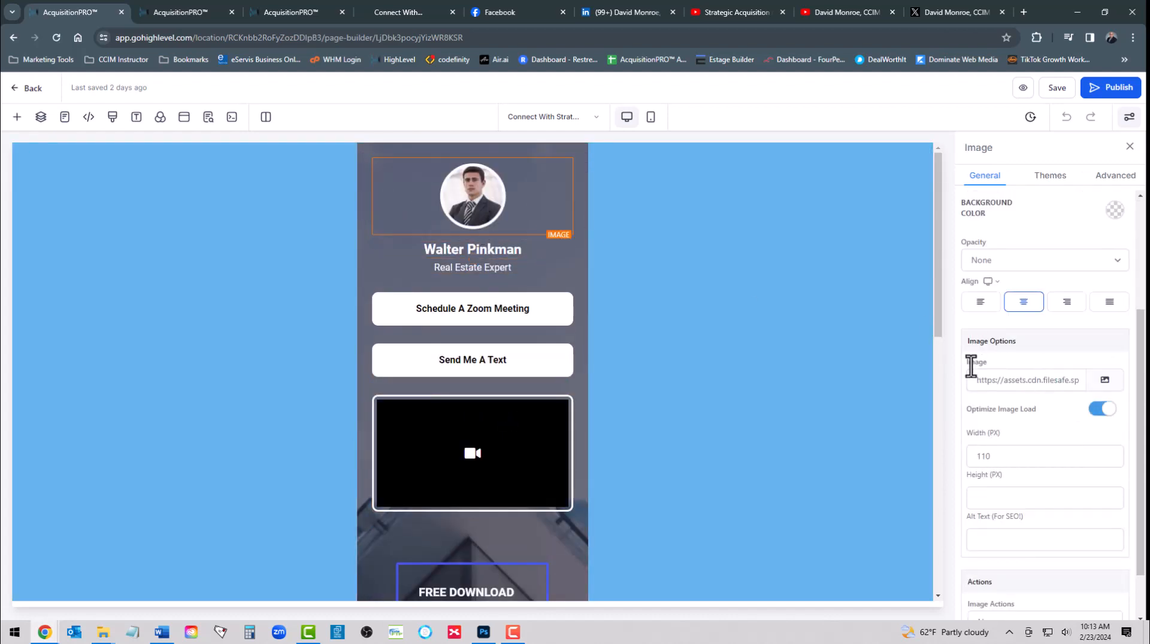
Replace the header image with a newly uploaded strategic-acquisition-cert-logo-white file
{"action": "left_click", "coordinate": [1105, 382]}
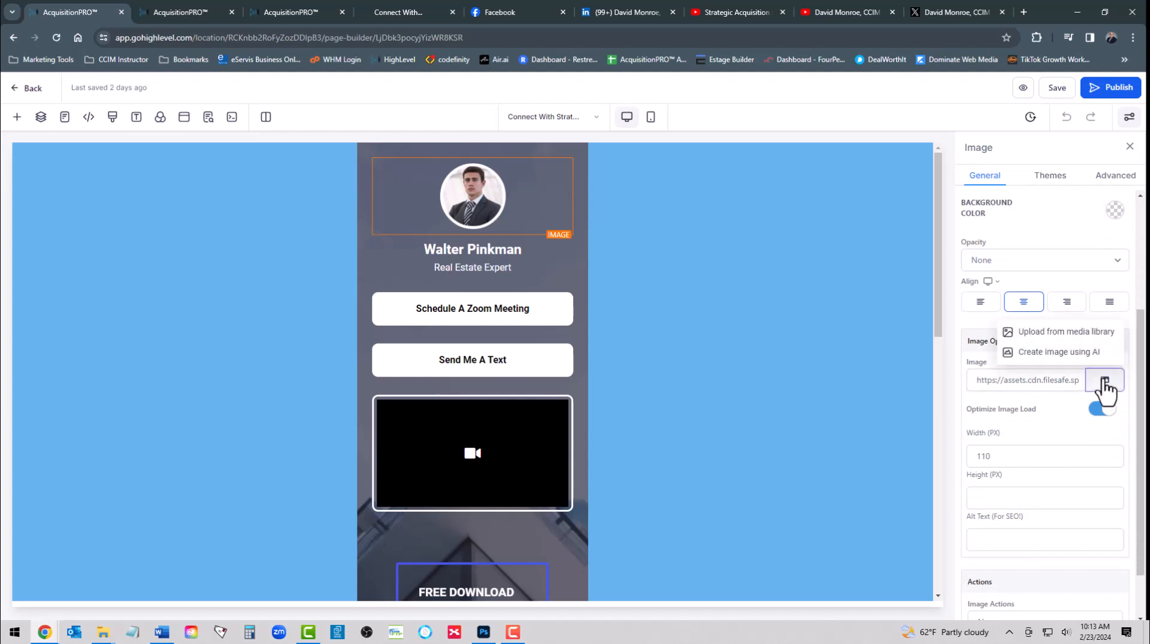
{"action": "left_click", "coordinate": [1066, 333]}
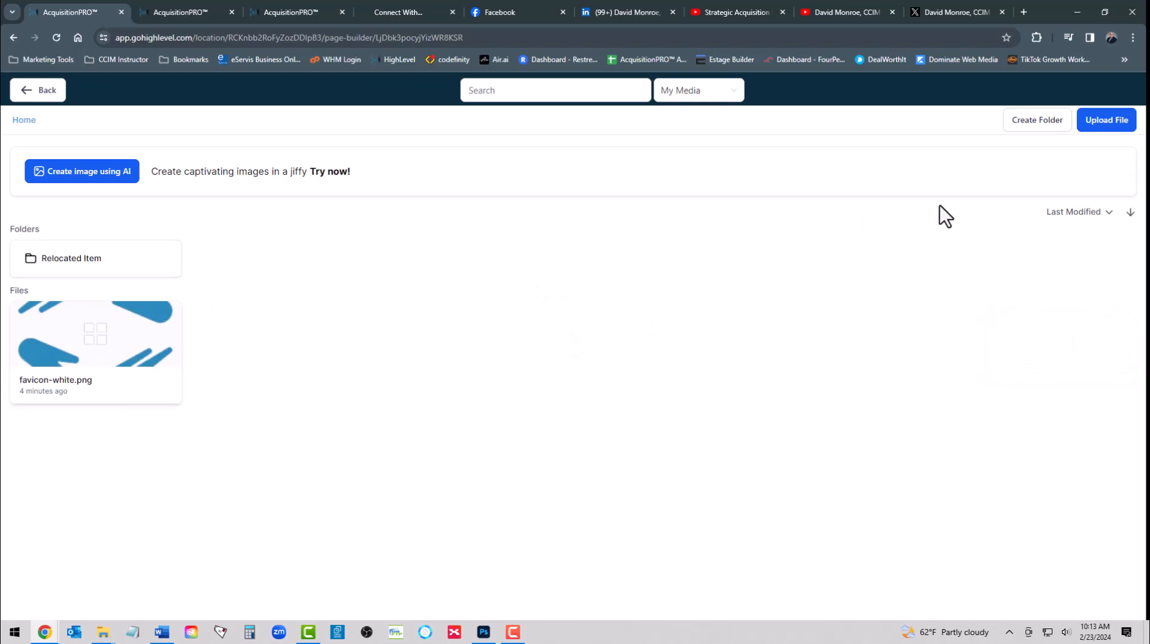
{"action": "left_click", "coordinate": [1105, 120]}
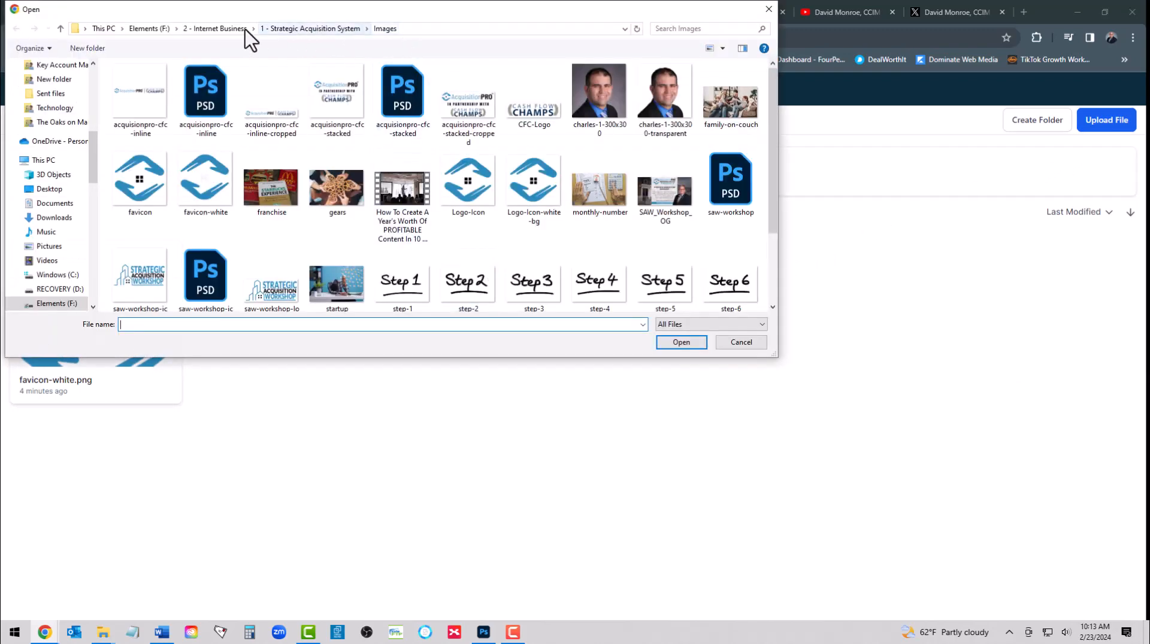
{"action": "left_click", "coordinate": [214, 31]}
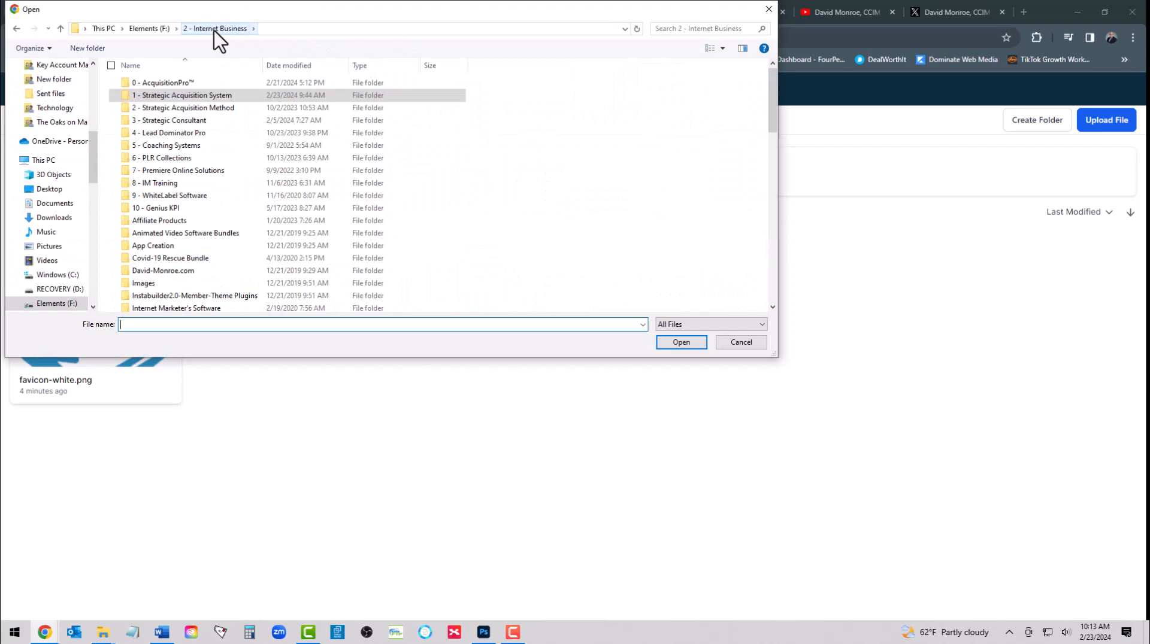
{"action": "double_click", "coordinate": [177, 94]}
{"action": "double_click", "coordinate": [178, 84]}
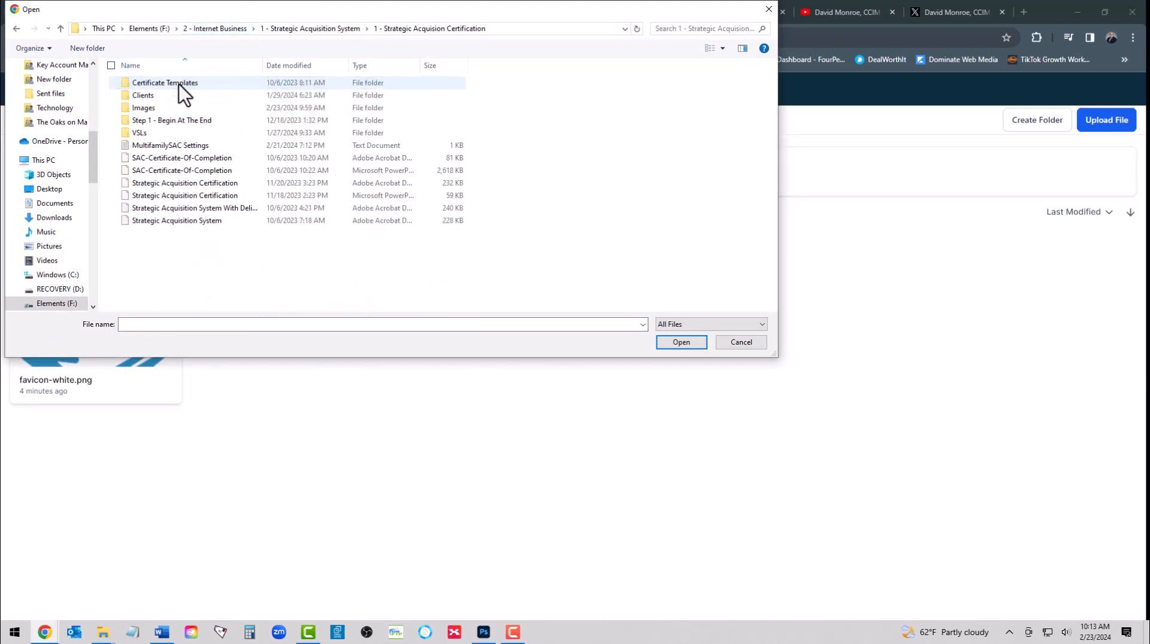
{"action": "double_click", "coordinate": [175, 109]}
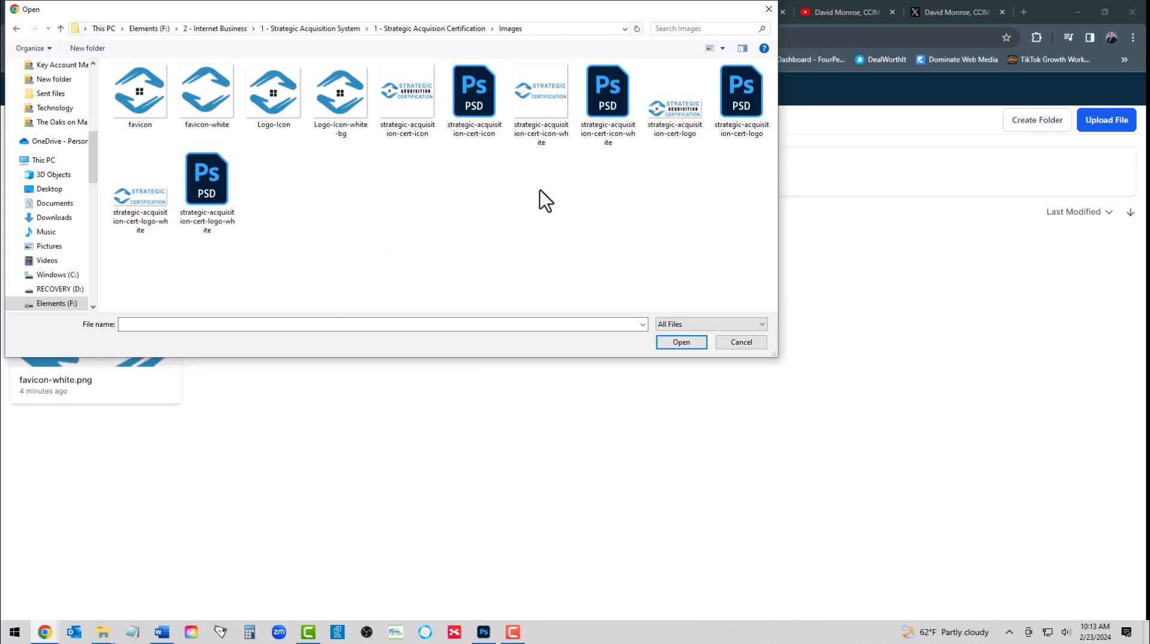
{"action": "left_click", "coordinate": [160, 208]}
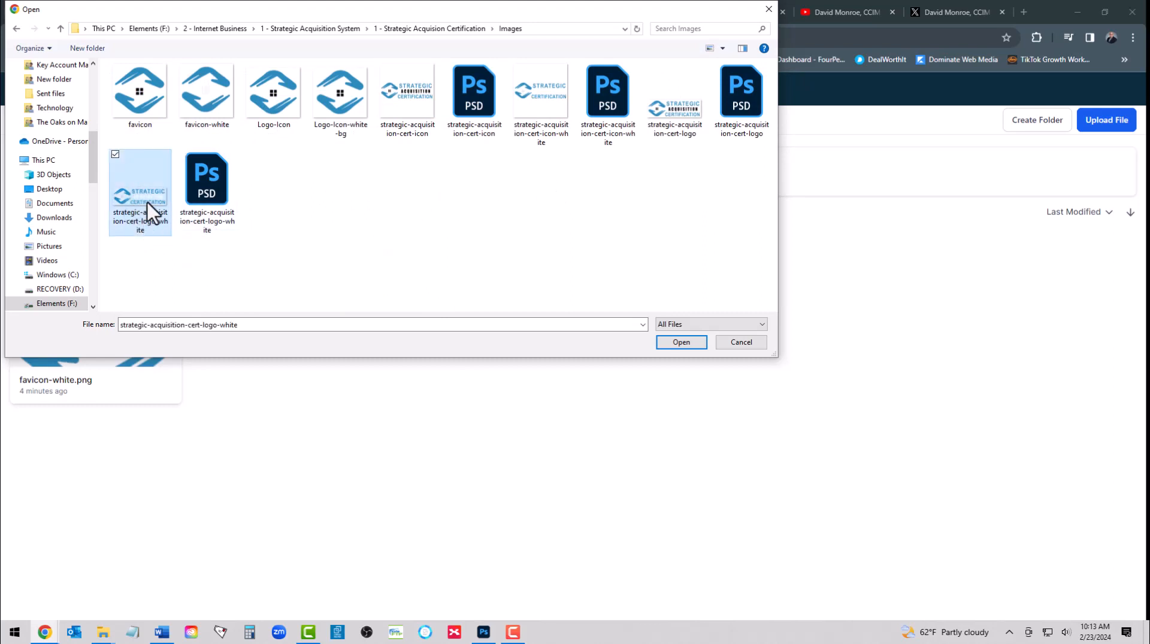
{"action": "left_click", "coordinate": [680, 343]}
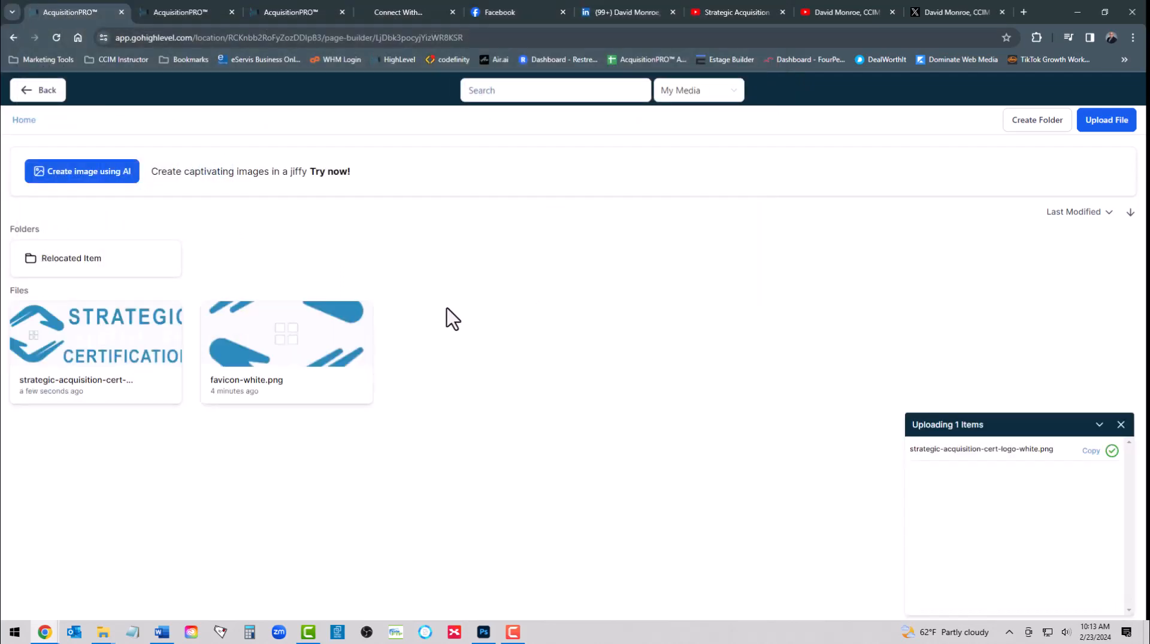
{"action": "left_click", "coordinate": [91, 350]}
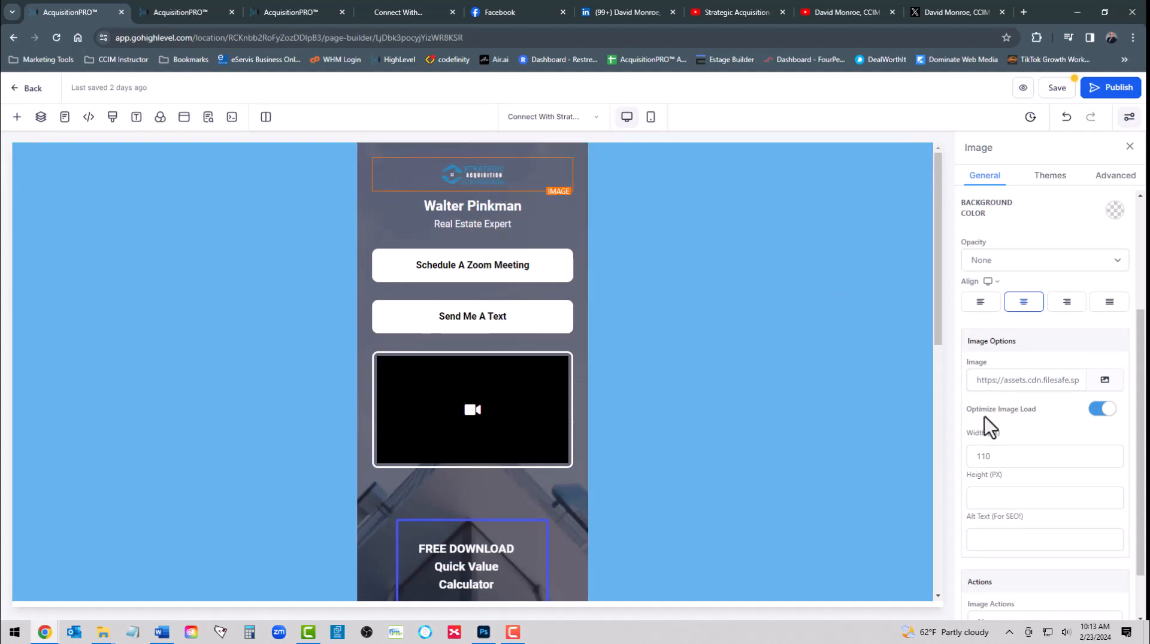
Widen the logo from 110 to 220 px
{"action": "left_click", "coordinate": [992, 455]}
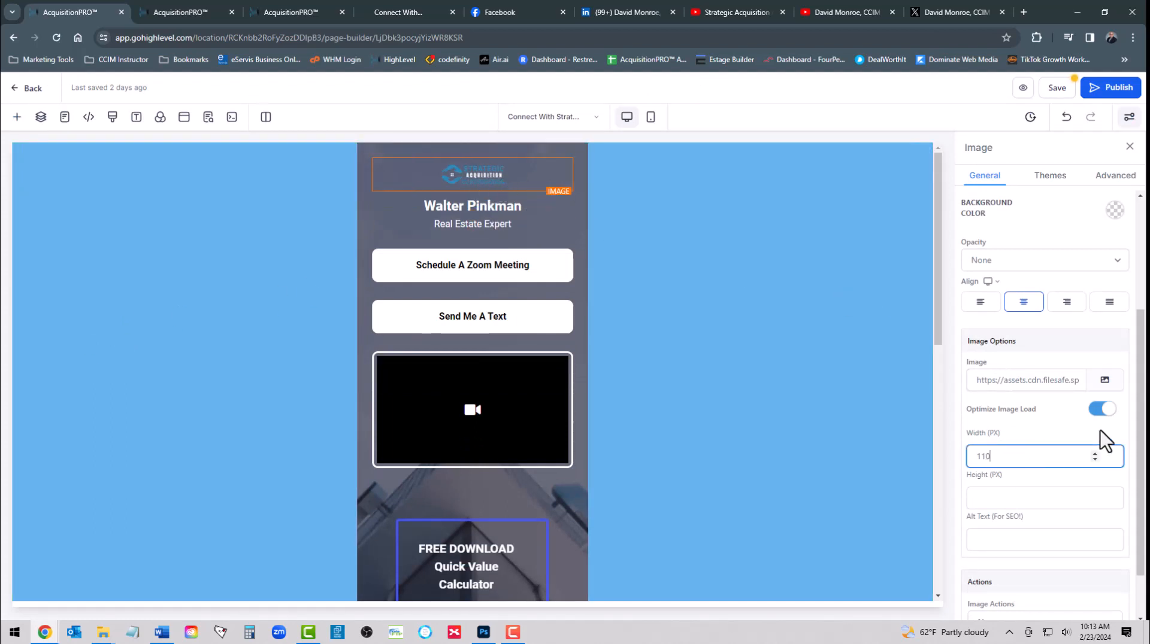
{"action": "key", "text": "BackSpace"}
{"action": "key", "text": "BackSpace"}
{"action": "key", "text": "BackSpace"}
{"action": "type", "text": "220"}
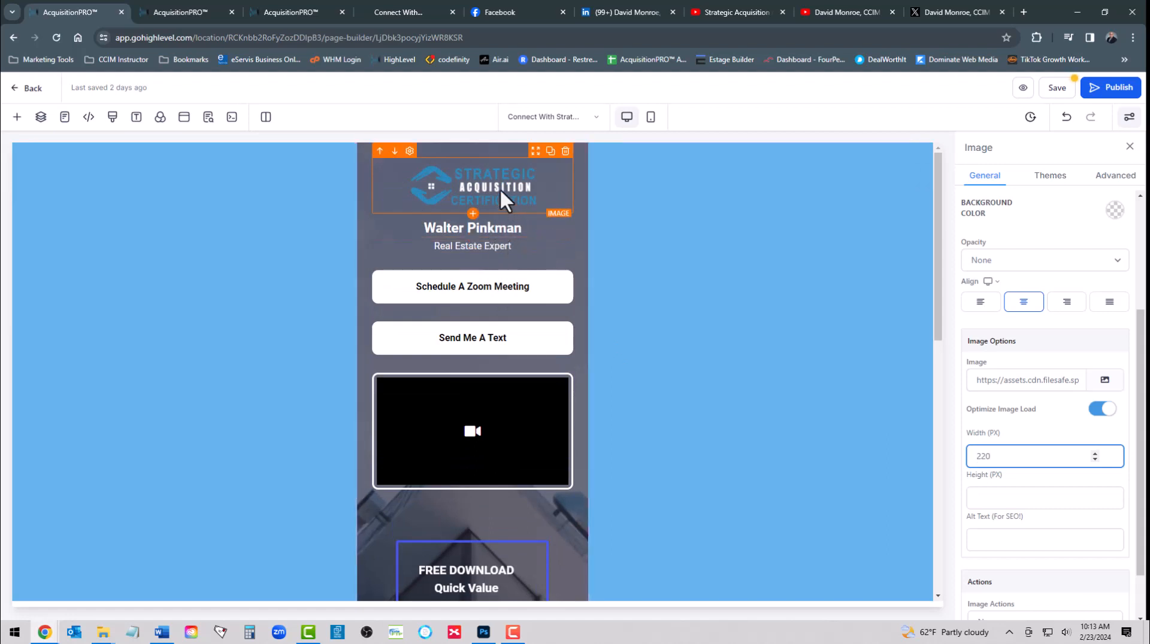
{"action": "left_click", "coordinate": [1057, 87]}
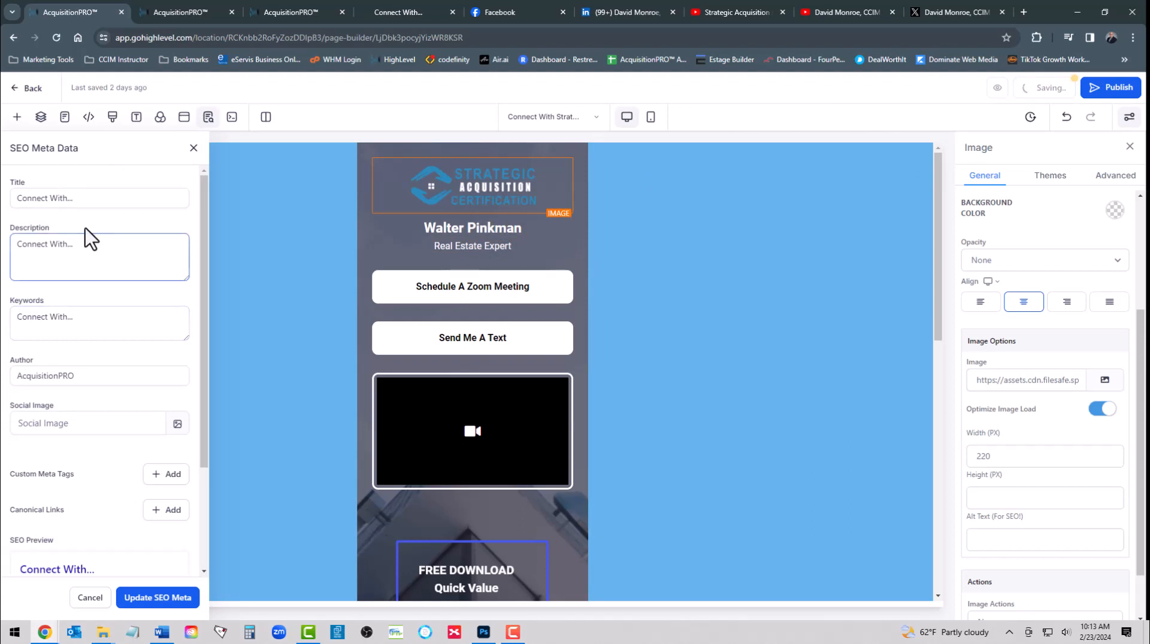
Paste the page title into the SEO title and description fields
{"action": "left_click", "coordinate": [95, 200]}
{"action": "triple_click", "coordinate": [95, 200]}
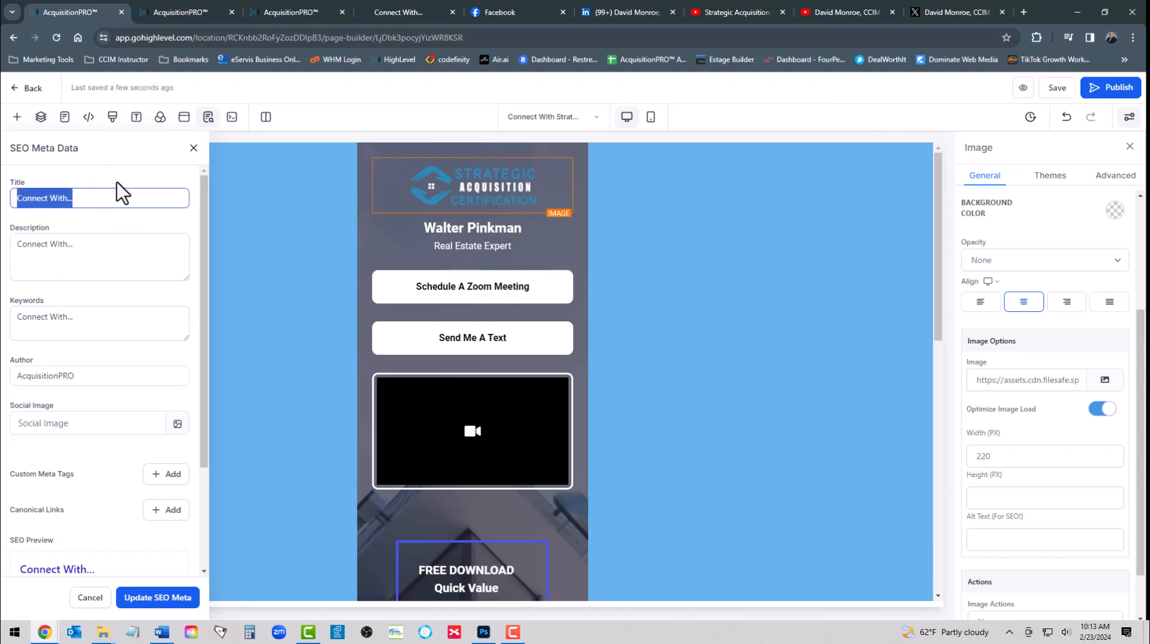
{"action": "key", "text": "ctrl+v"}
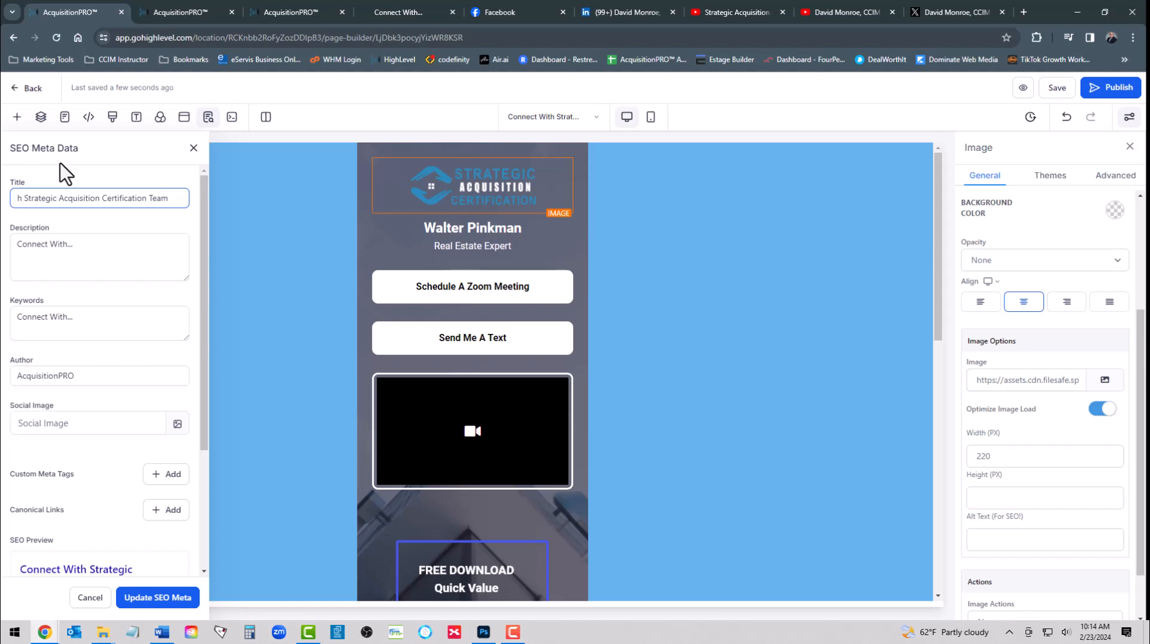
{"action": "left_click", "coordinate": [79, 250]}
{"action": "left_click_drag", "start_coordinate": [93, 246], "coordinate": [10, 257]}
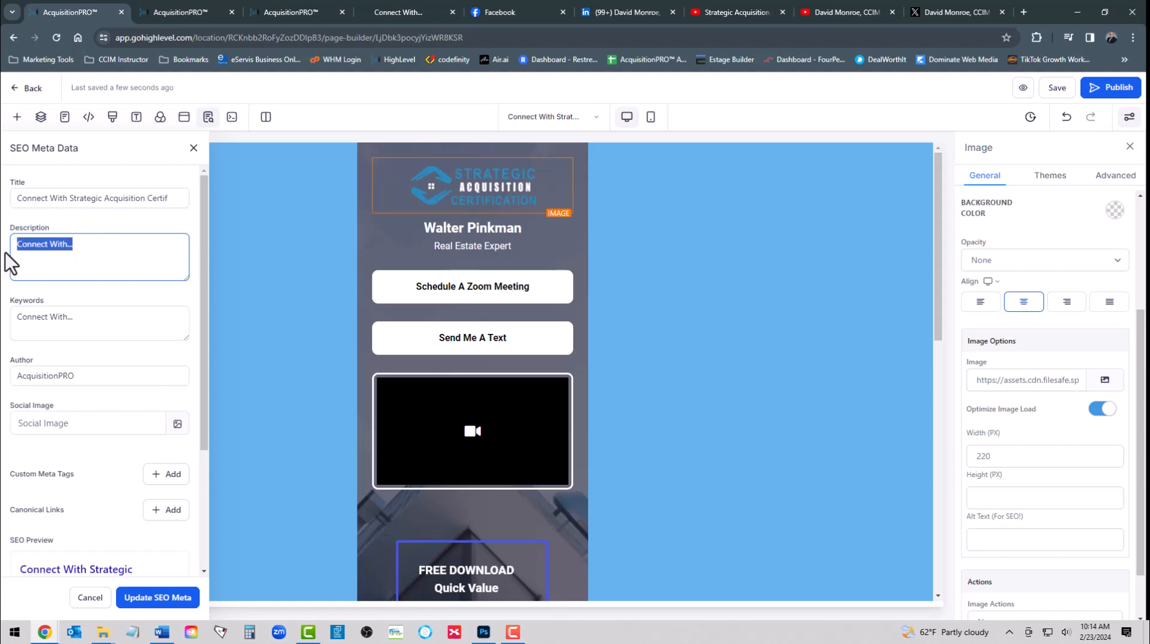
{"action": "type", "text": "Connect With Strategic Acquisition Certification Team"}
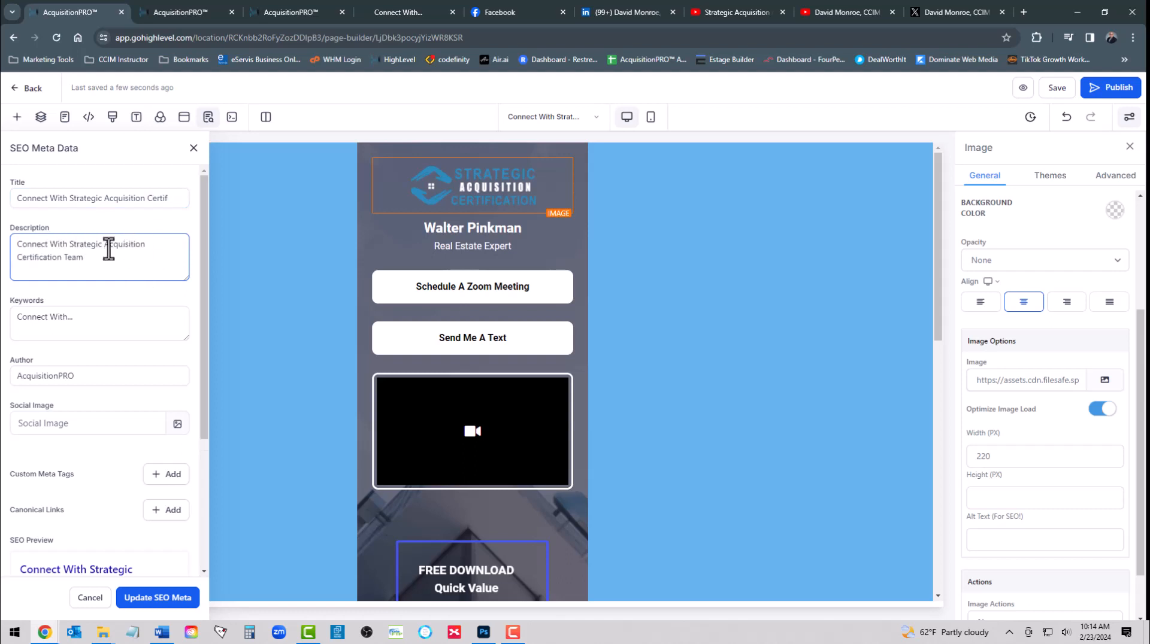
Set the SEO keywords to 'Strategic Acquisition Certification'
{"action": "left_click_drag", "start_coordinate": [95, 317], "coordinate": [5, 328]}
{"action": "type", "text": "Connect With Strategic Acquisition Certification Team"}
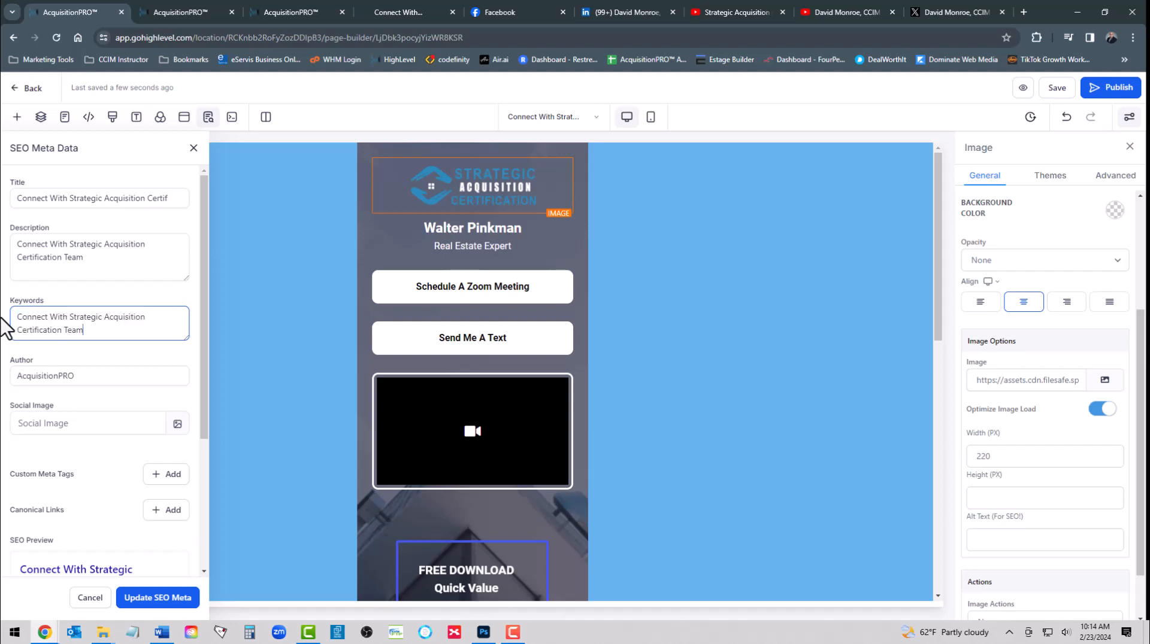
{"action": "left_click", "coordinate": [69, 317]}
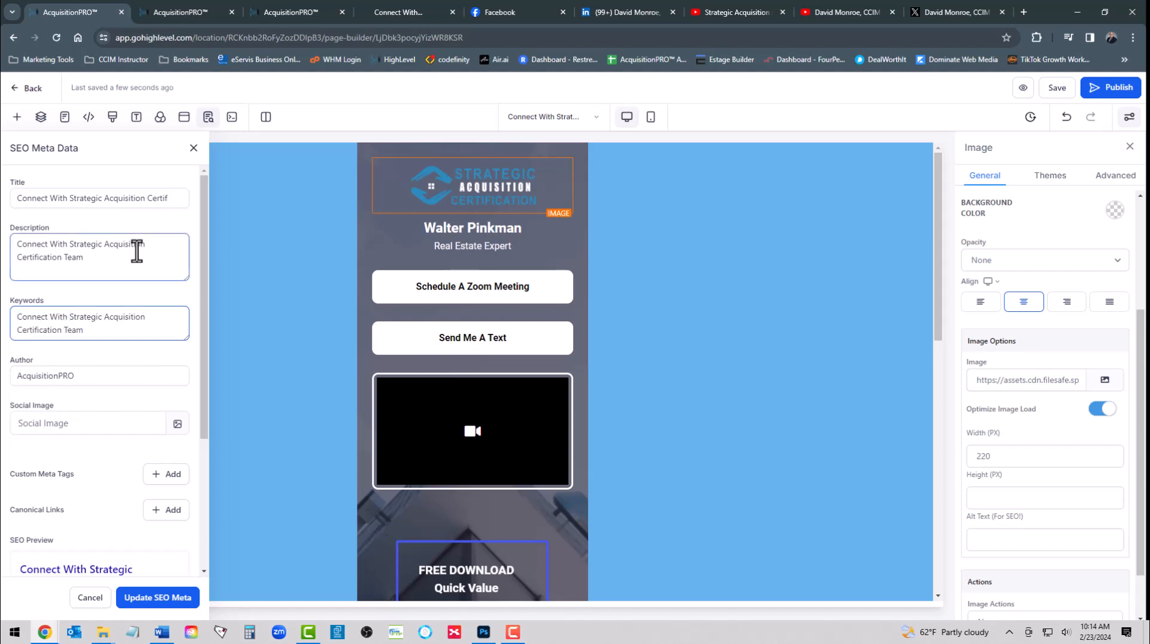
{"action": "key", "text": "BackSpace"}
{"action": "key", "text": "BackSpace"}
{"action": "key", "text": "BackSpace"}
{"action": "key", "text": "BackSpace"}
{"action": "key", "text": "BackSpace"}
{"action": "key", "text": "BackSpace"}
{"action": "key", "text": "BackSpace"}
{"action": "key", "text": "BackSpace"}
{"action": "key", "text": "BackSpace"}
{"action": "key", "text": "BackSpace"}
{"action": "key", "text": "BackSpace"}
{"action": "key", "text": "BackSpace"}
{"action": "key", "text": "BackSpace"}
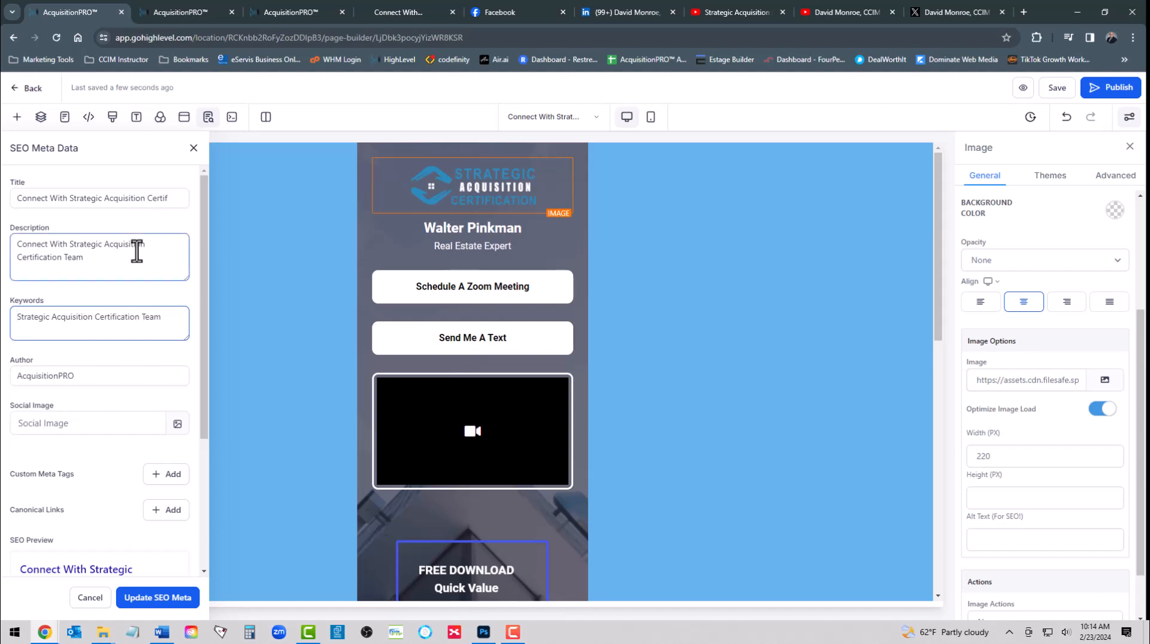
{"action": "left_click", "coordinate": [160, 317]}
{"action": "key", "text": "BackSpace"}
{"action": "key", "text": "BackSpace"}
{"action": "key", "text": "BackSpace"}
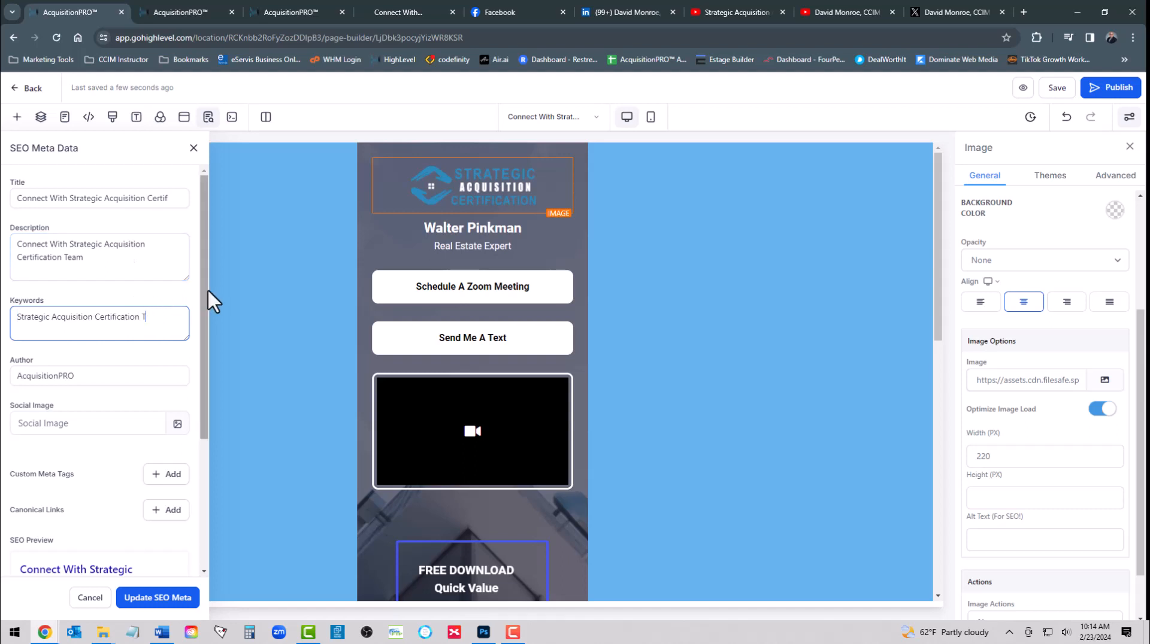
{"action": "key", "text": "BackSpace"}
{"action": "key", "text": "BackSpace"}
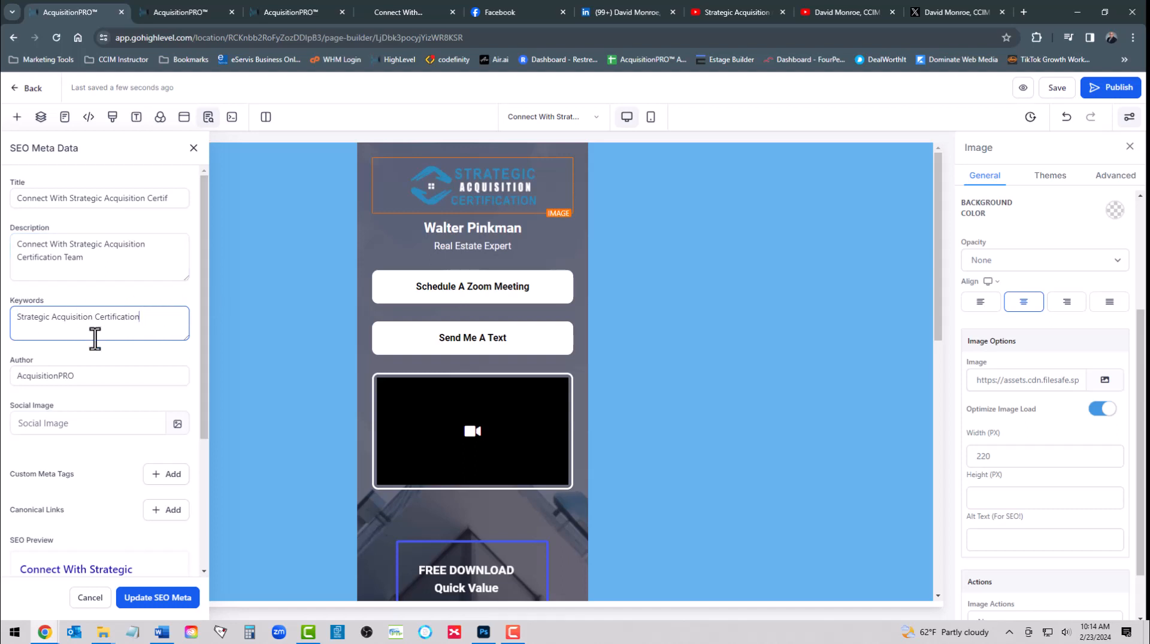
Make the author AcquisitionPRO™, use the certification logo as social image, and update the SEO meta
{"action": "left_click", "coordinate": [84, 375]}
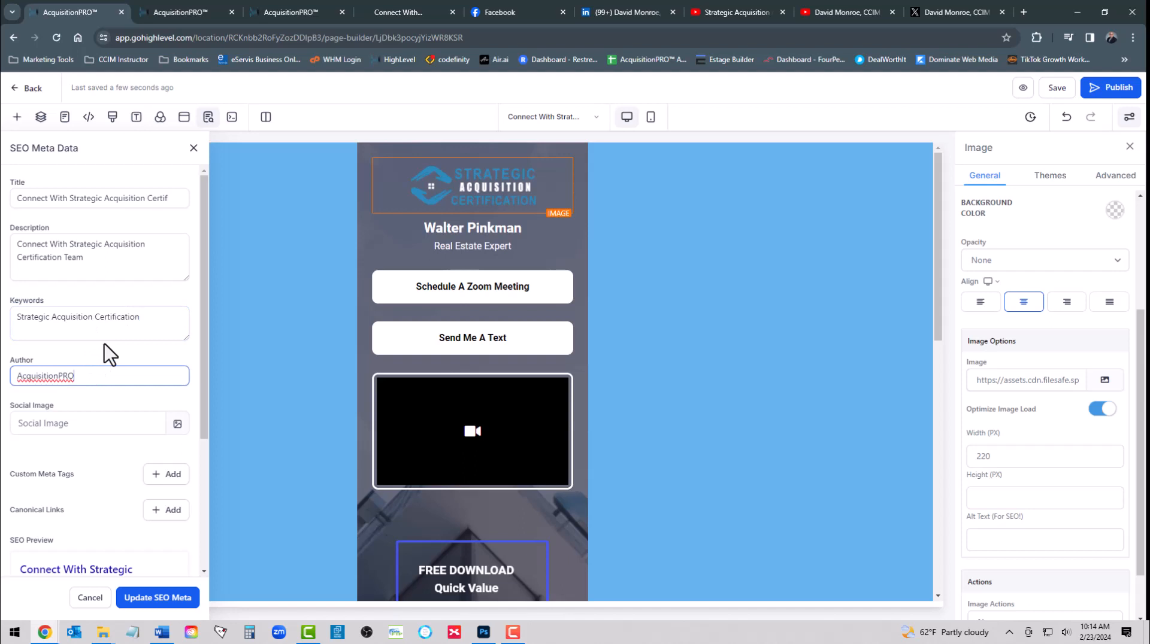
{"action": "type", "text": "™"}
{"action": "left_click", "coordinate": [59, 424]}
{"action": "scroll", "coordinate": [114, 424], "scroll_direction": "down", "scroll_amount": 1}
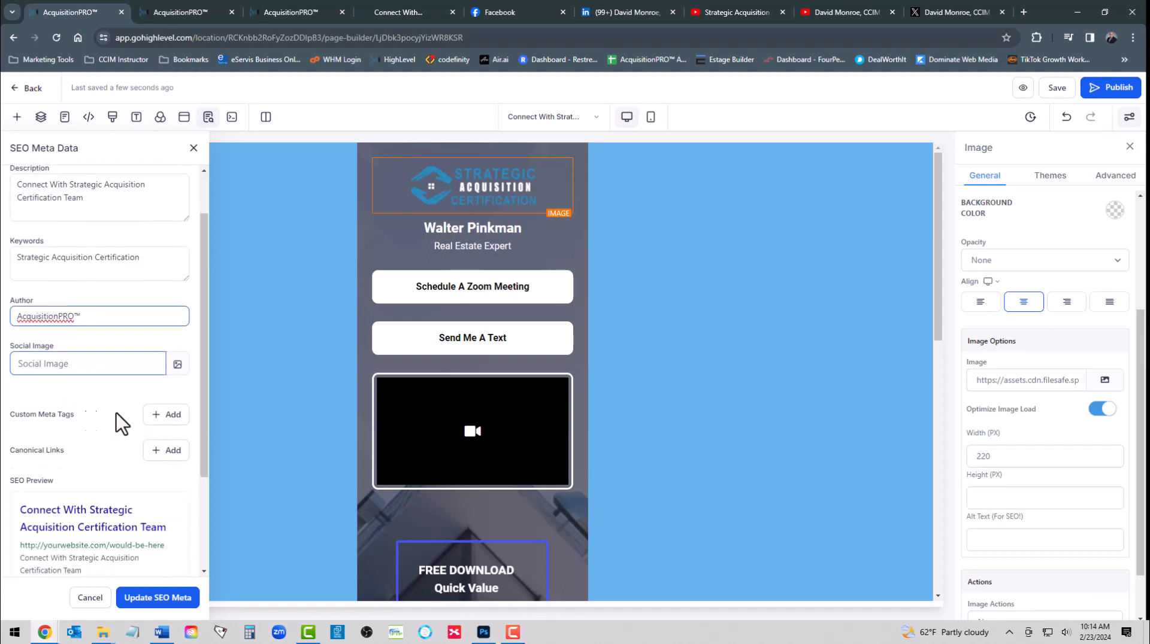
{"action": "left_click", "coordinate": [178, 363]}
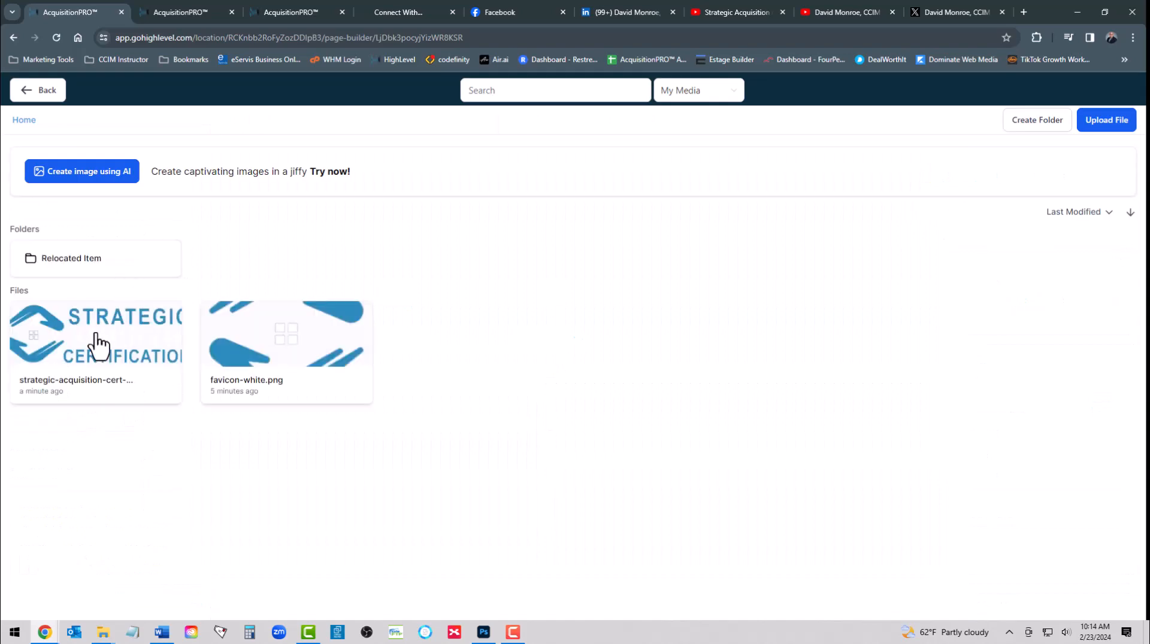
{"action": "left_click", "coordinate": [119, 351]}
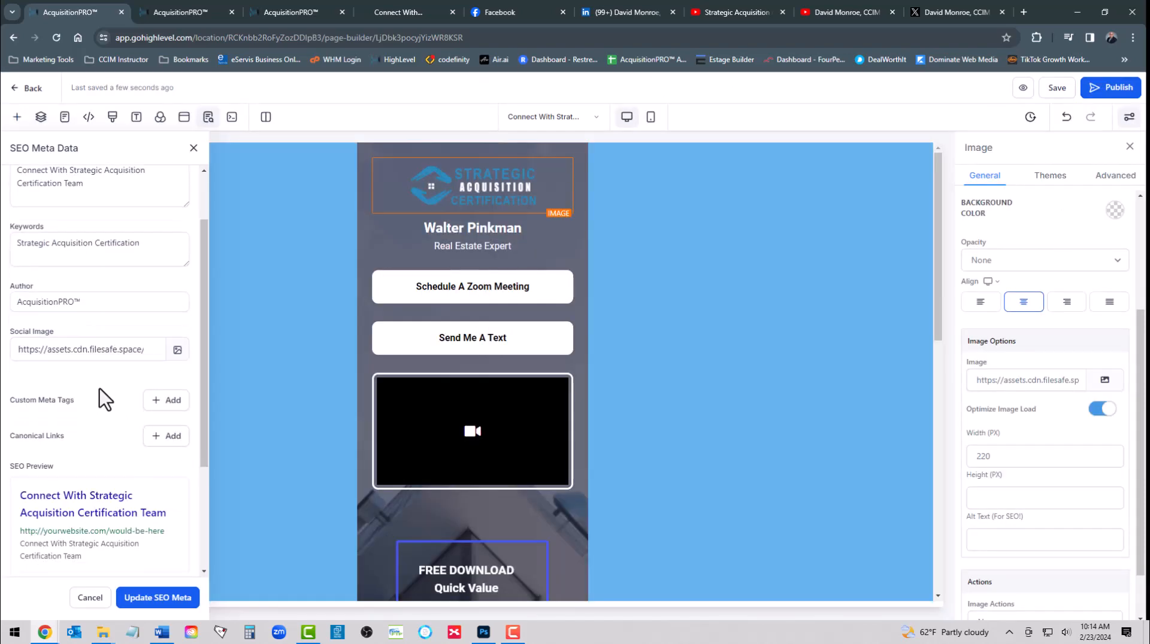
{"action": "scroll", "coordinate": [102, 397], "scroll_direction": "down", "scroll_amount": 3}
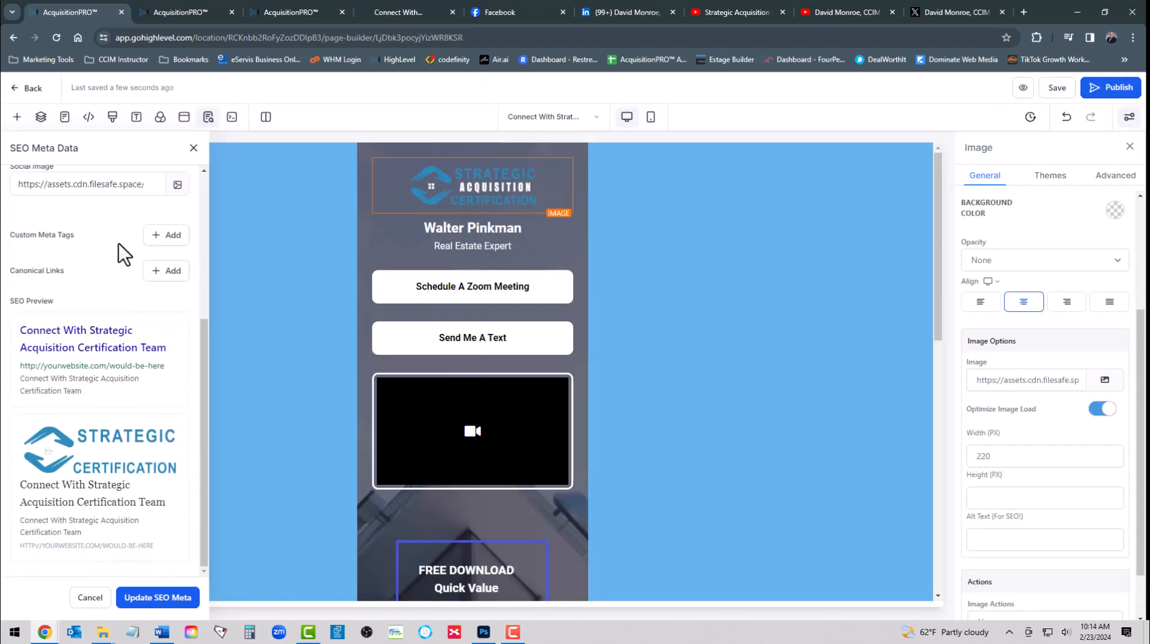
{"action": "left_click", "coordinate": [147, 598]}
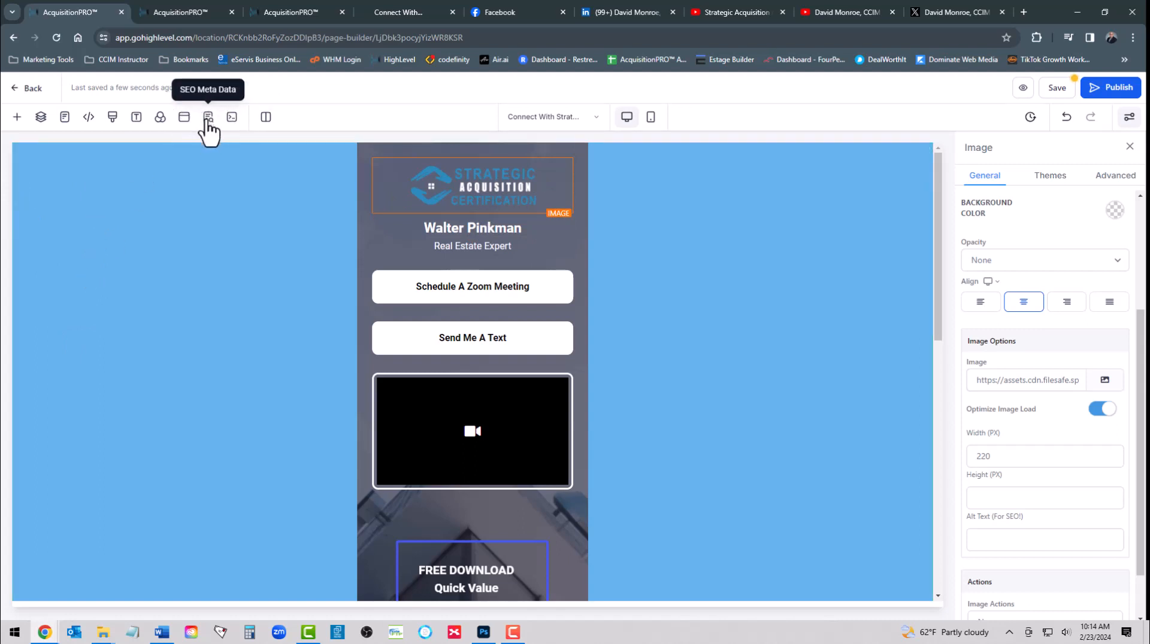
Save the page and change the name headline under the logo to ABOUT US
{"action": "left_click", "coordinate": [1058, 88]}
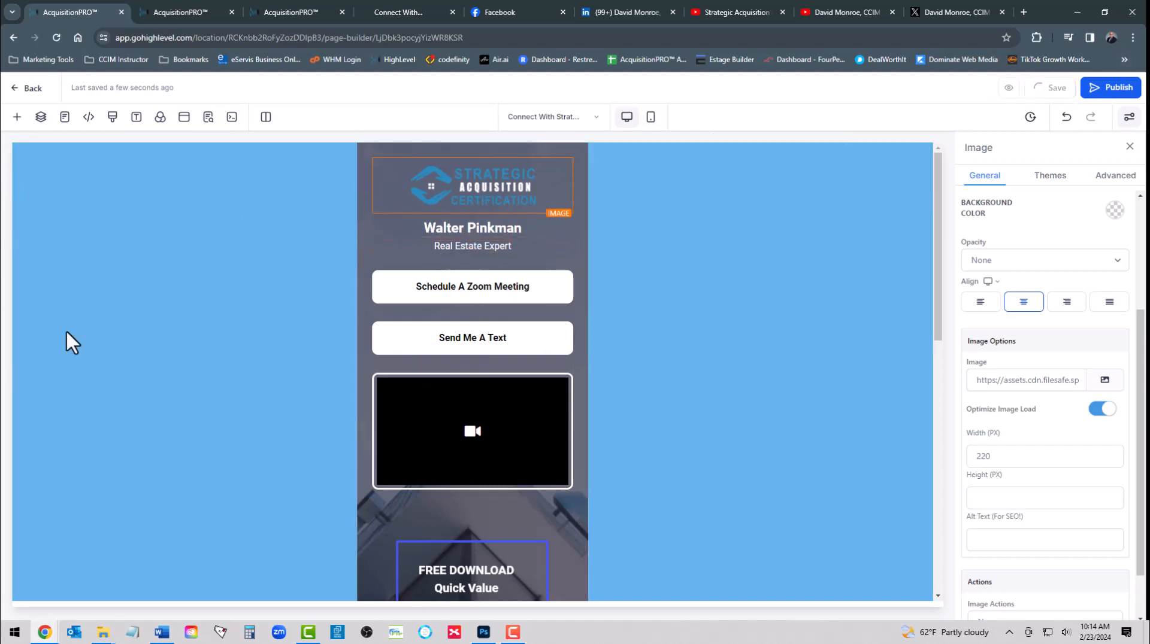
{"action": "left_click", "coordinate": [476, 228]}
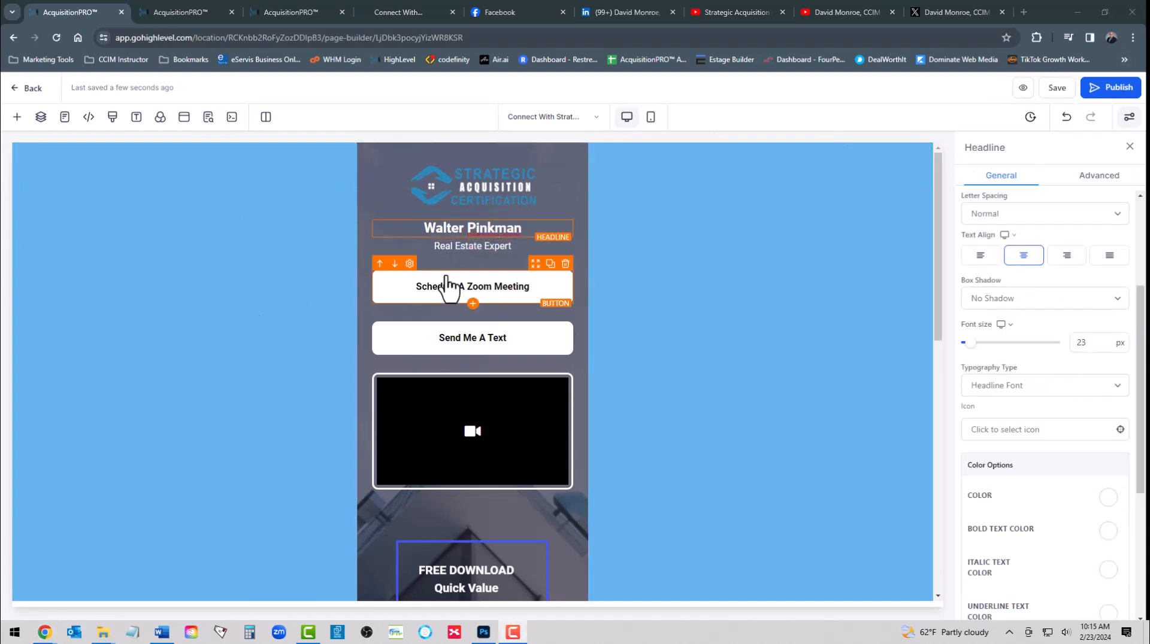
{"action": "double_click", "coordinate": [459, 228]}
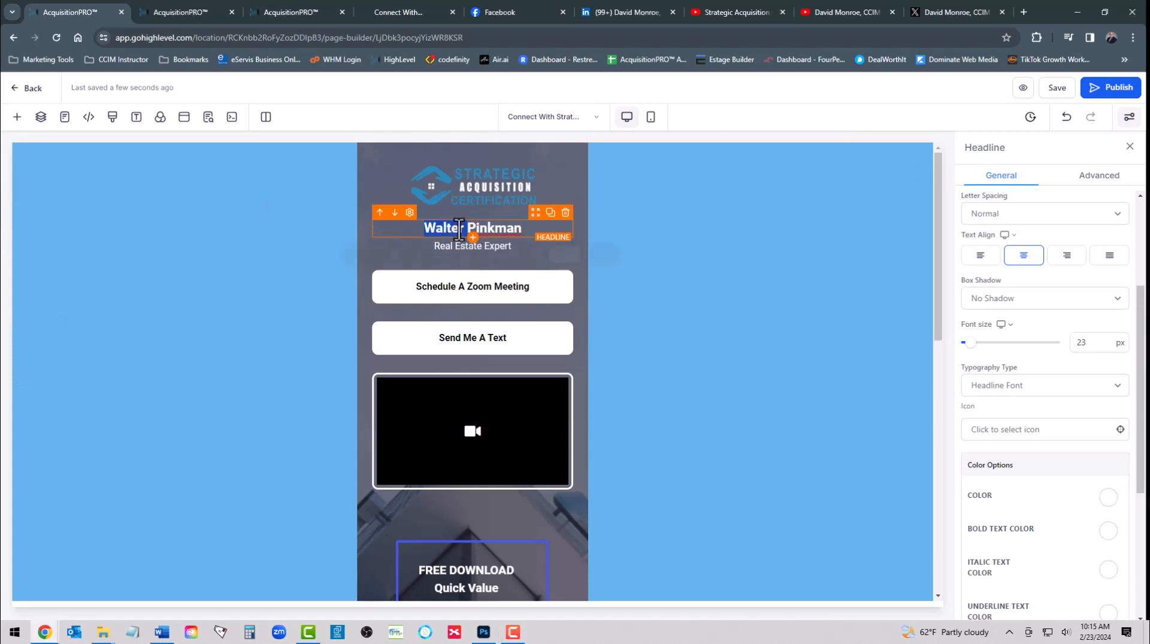
{"action": "triple_click", "coordinate": [459, 227]}
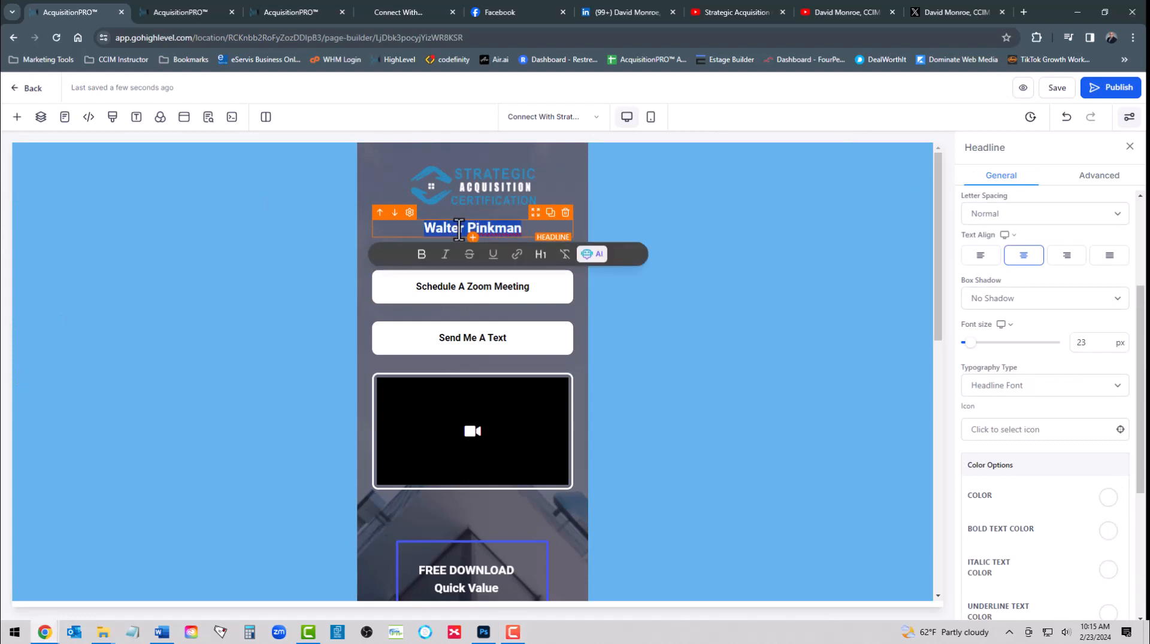
{"action": "type", "text": "AB"}
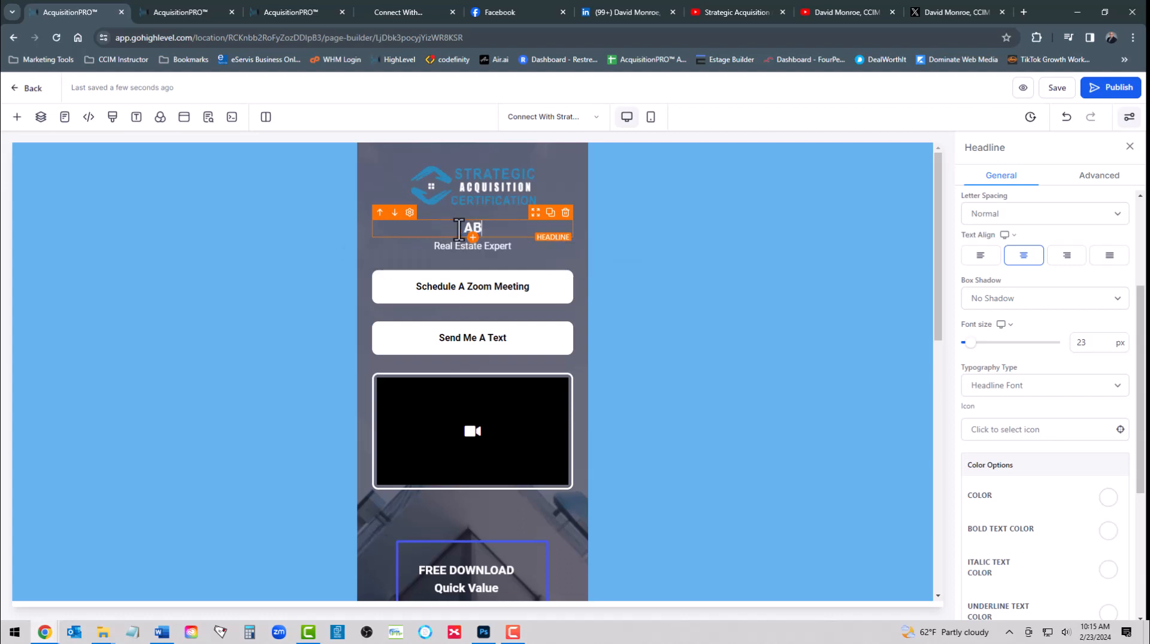
{"action": "type", "text": "OUT US"}
Replace the Real Estate Expert subheading with Multifamily Acquisition Certification, save, and select the Schedule button
{"action": "triple_click", "coordinate": [454, 246]}
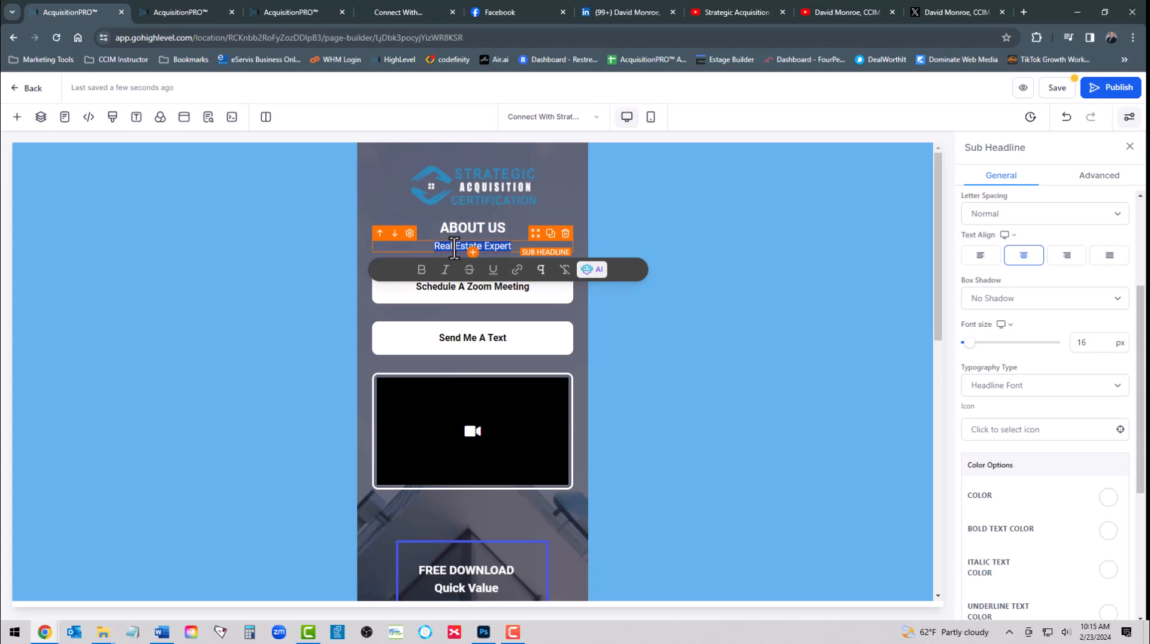
{"action": "type", "text": "Mi"}
{"action": "type", "text": "ltifami"}
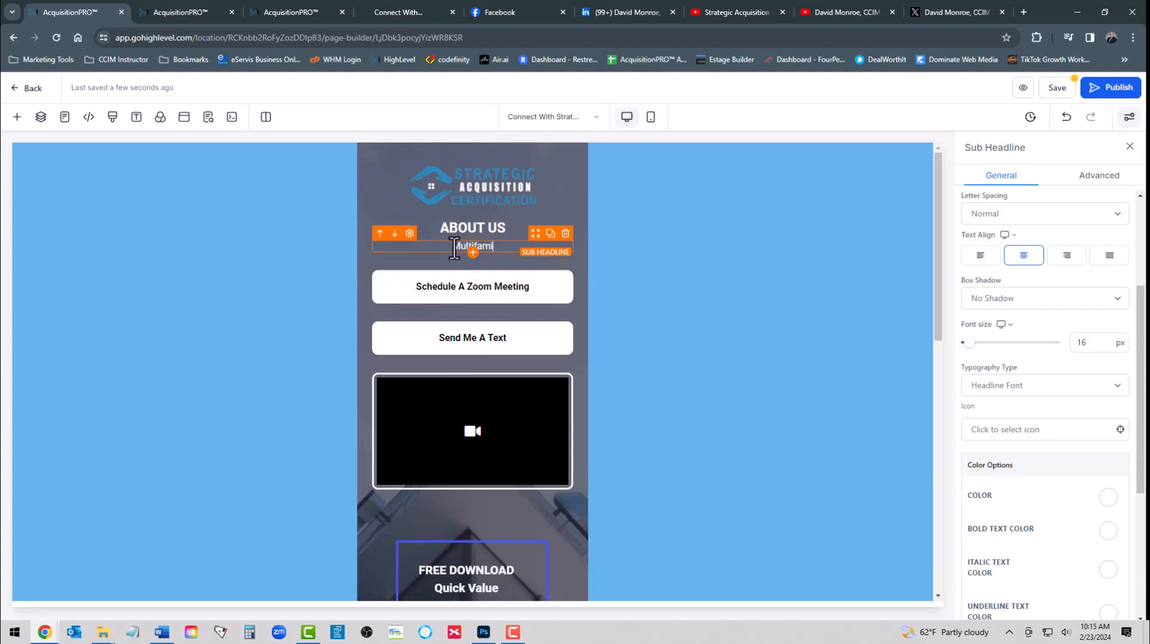
{"action": "type", "text": "ly Acquisition Certification"}
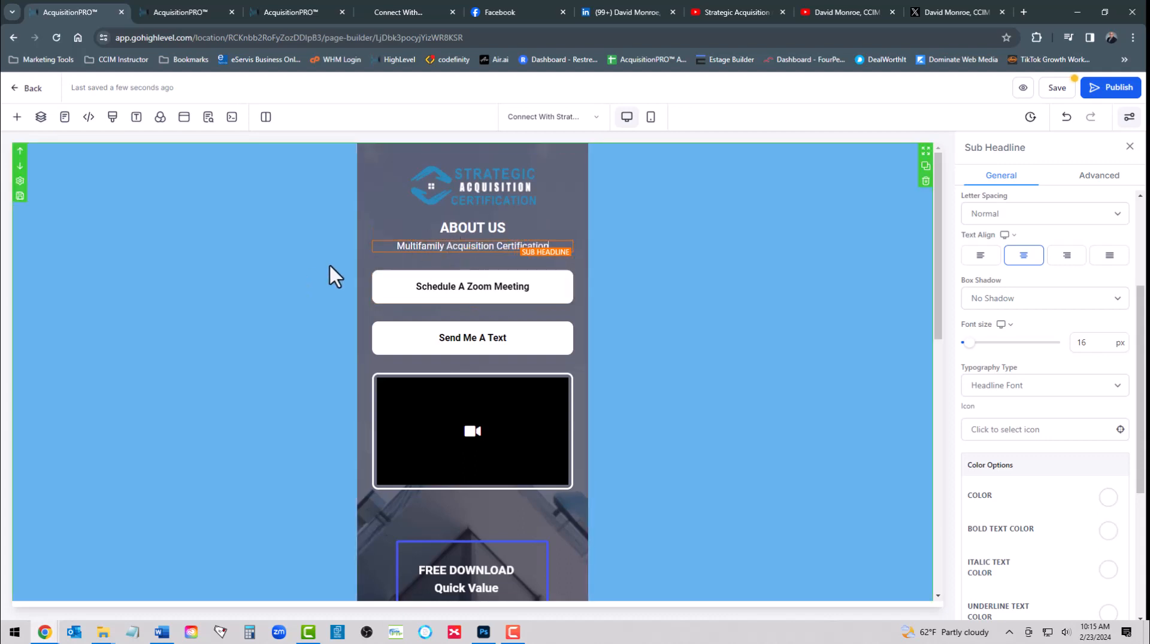
{"action": "left_click", "coordinate": [379, 203]}
{"action": "left_click", "coordinate": [378, 226]}
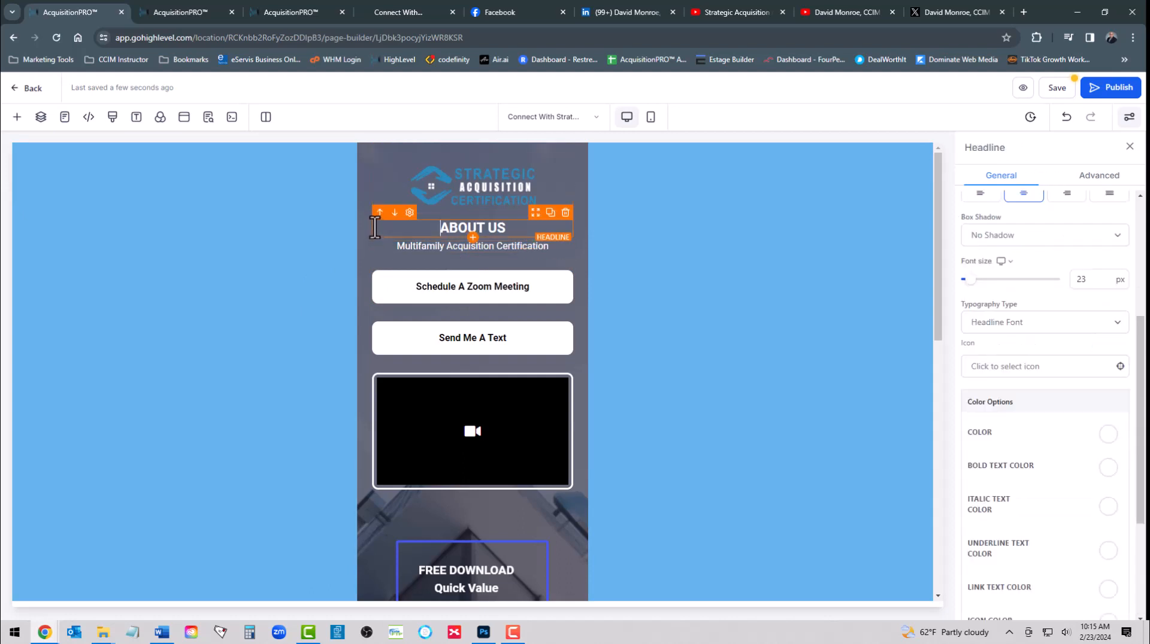
{"action": "left_click", "coordinate": [1057, 87]}
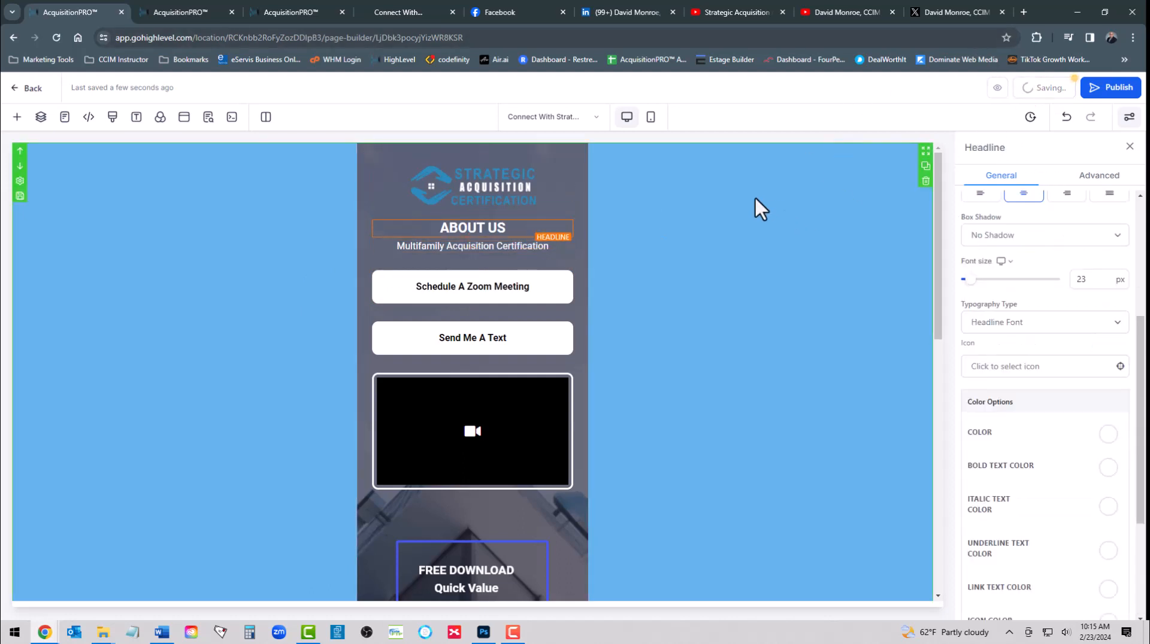
{"action": "left_click", "coordinate": [467, 297]}
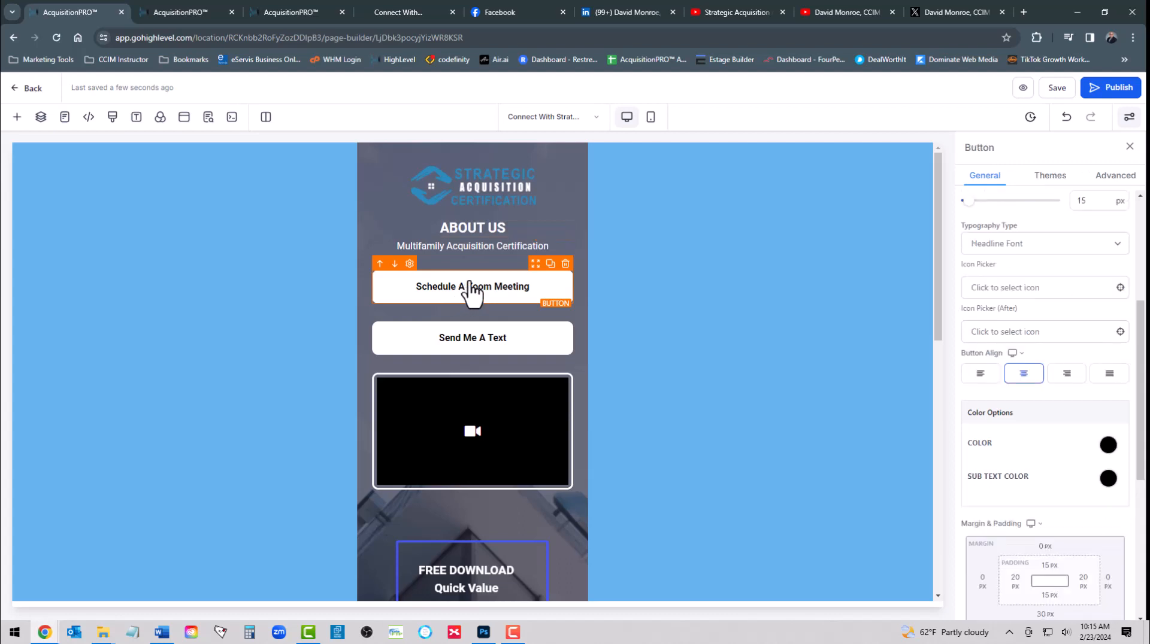
{"action": "scroll", "coordinate": [1023, 339], "scroll_direction": "up", "scroll_amount": 4}
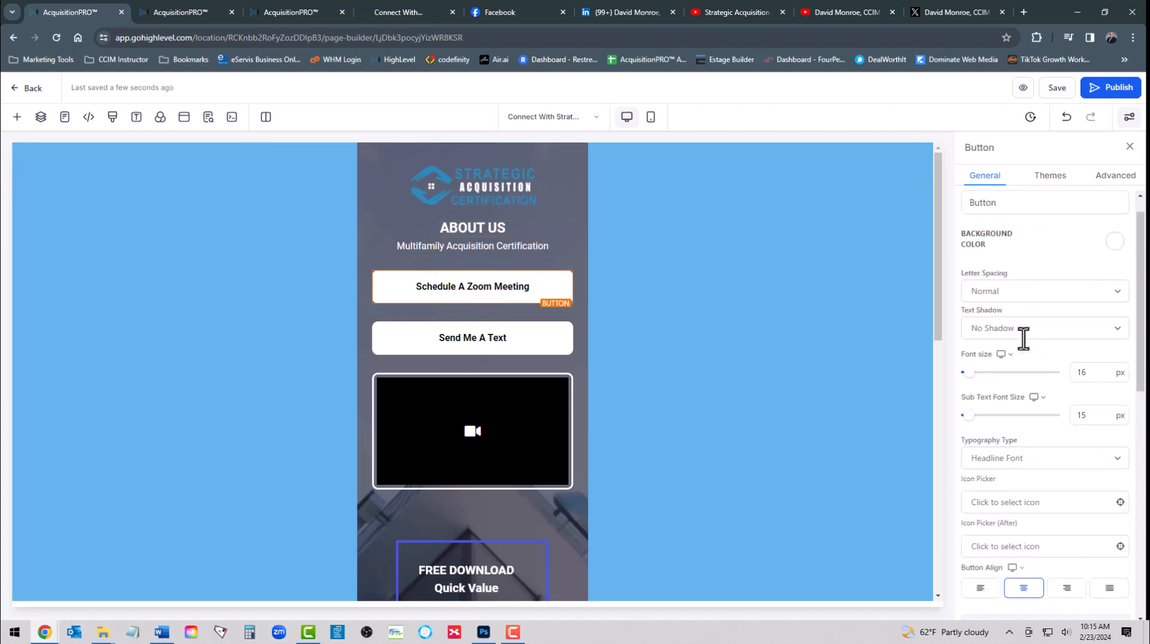
{"action": "scroll", "coordinate": [1024, 339], "scroll_direction": "down", "scroll_amount": 5}
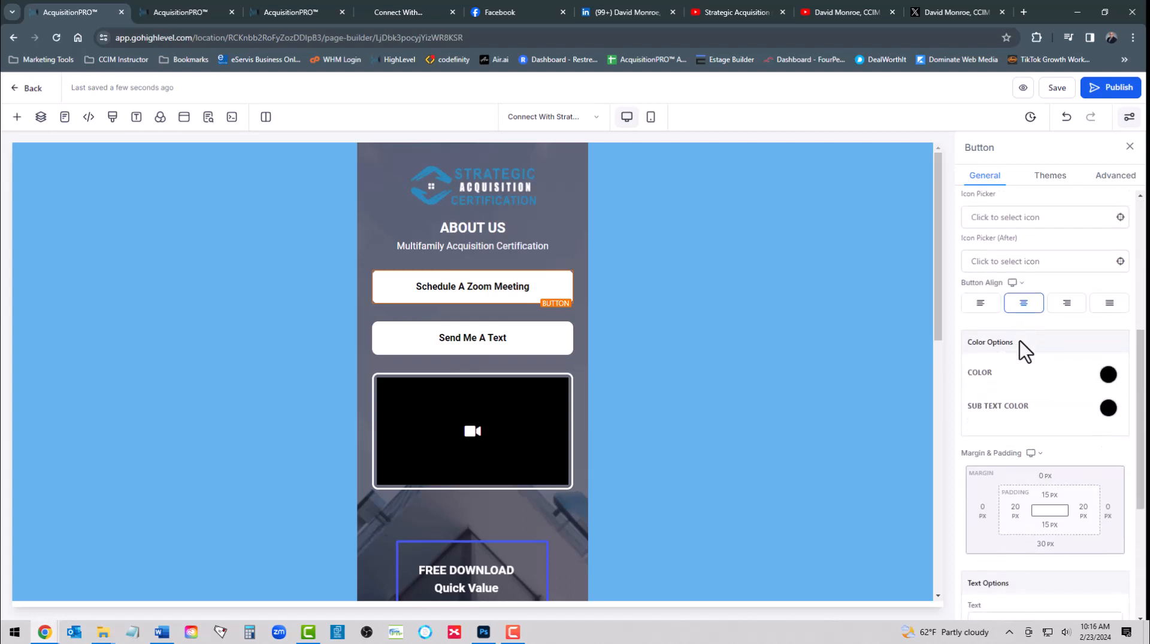
Change the first button's label from Schedule A Zoom Meeting to Schedule A 30-Minute Consultation
{"action": "scroll", "coordinate": [1019, 344], "scroll_direction": "down", "scroll_amount": 4}
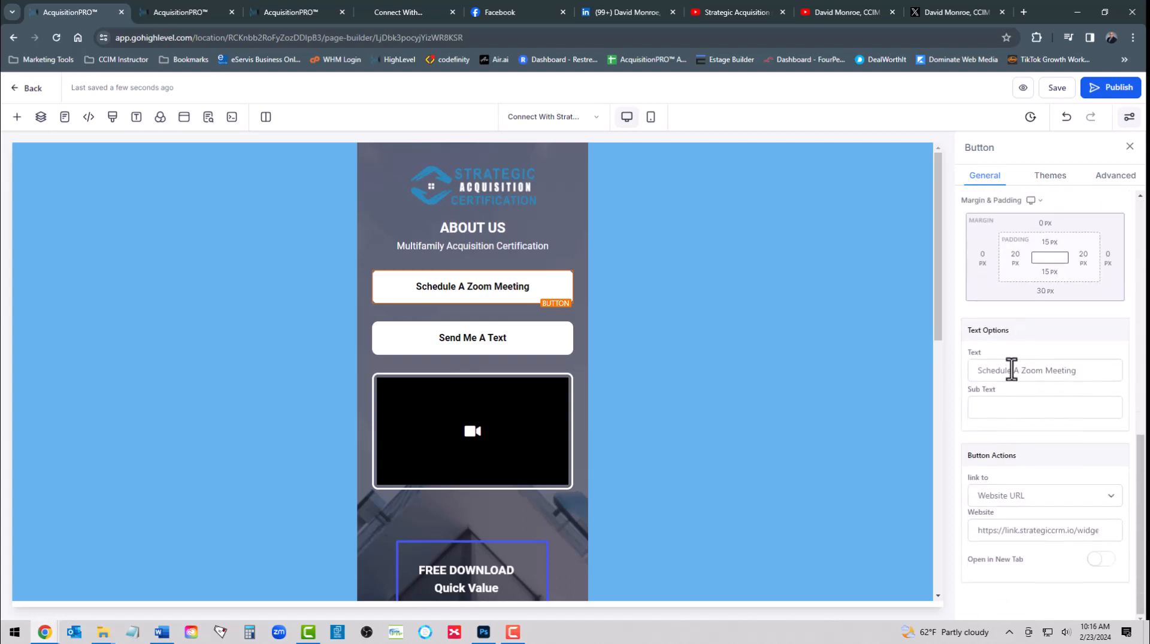
{"action": "left_click", "coordinate": [1043, 371]}
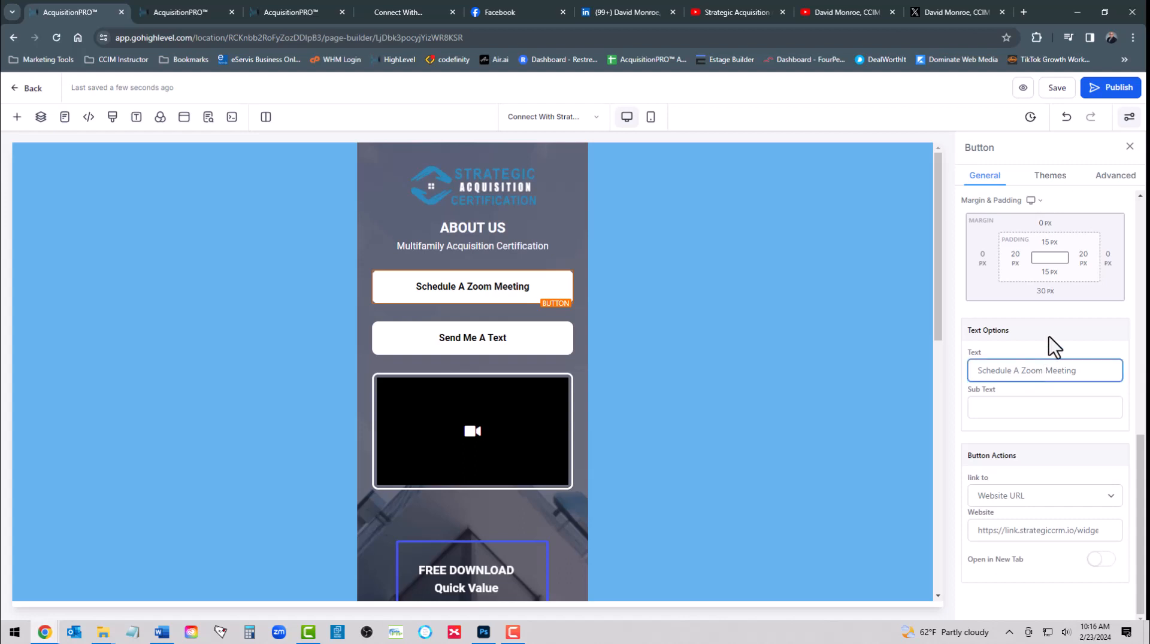
{"action": "key", "text": "BackSpace"}
{"action": "key", "text": "BackSpace"}
{"action": "key", "text": "BackSpace"}
{"action": "key", "text": "BackSpace"}
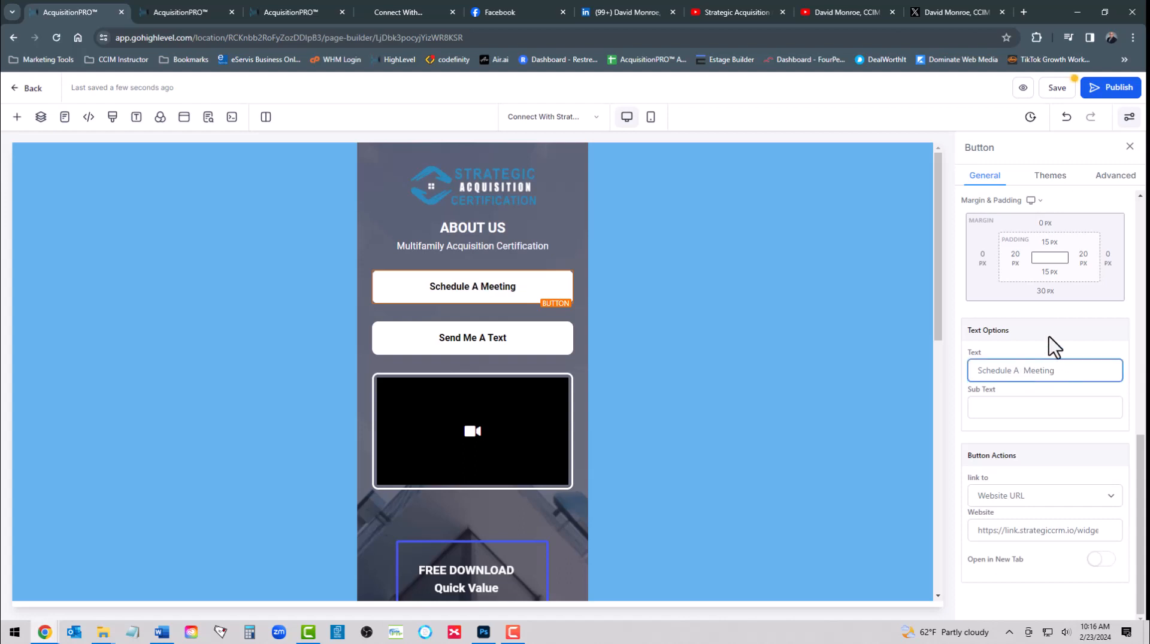
{"action": "type", "text": "30"}
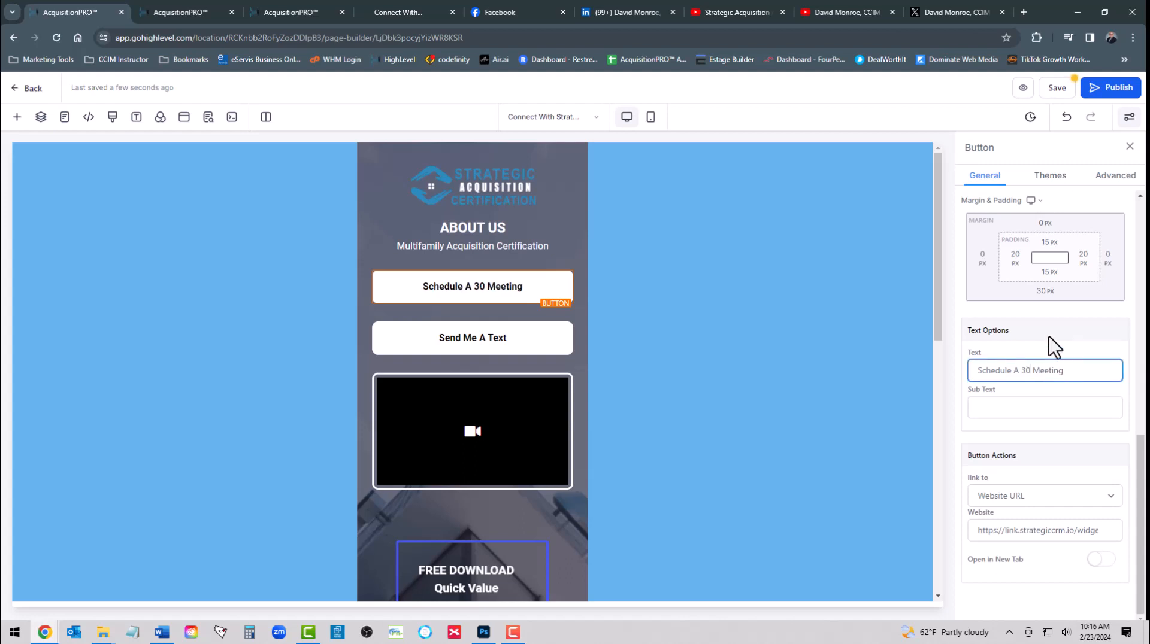
{"action": "type", "text": "-Minute"}
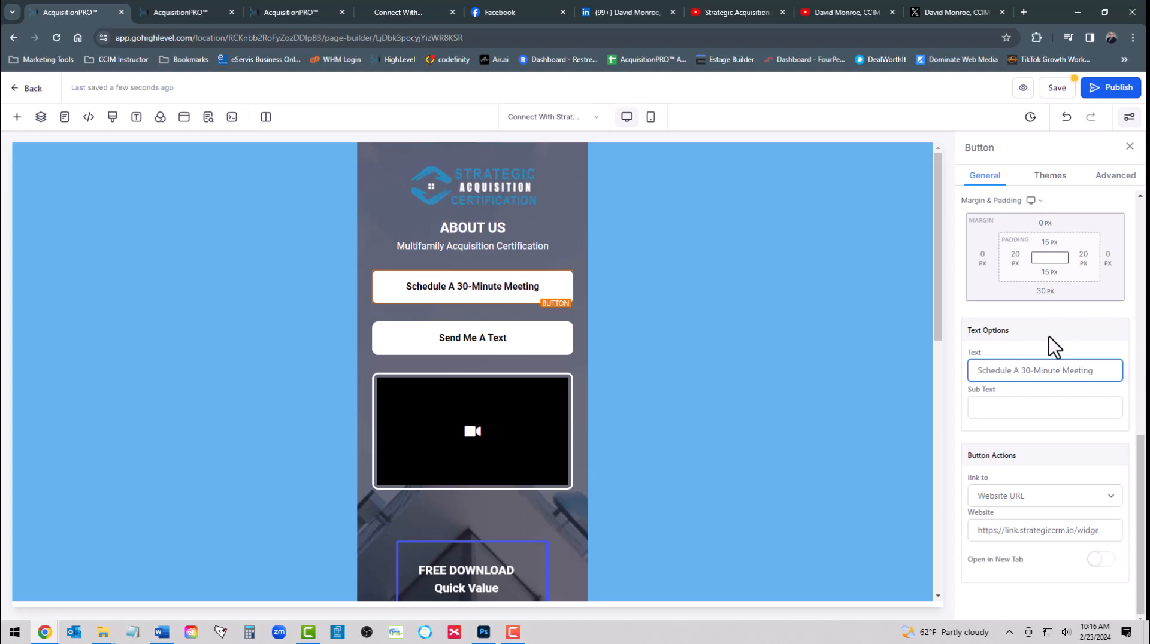
{"action": "key", "text": "Delete"}
{"action": "key", "text": "Delete"}
{"action": "key", "text": "Delete"}
{"action": "key", "text": "Delete"}
{"action": "key", "text": "Delete"}
{"action": "key", "text": "Delete"}
{"action": "key", "text": "Delete"}
{"action": "key", "text": "Delete"}
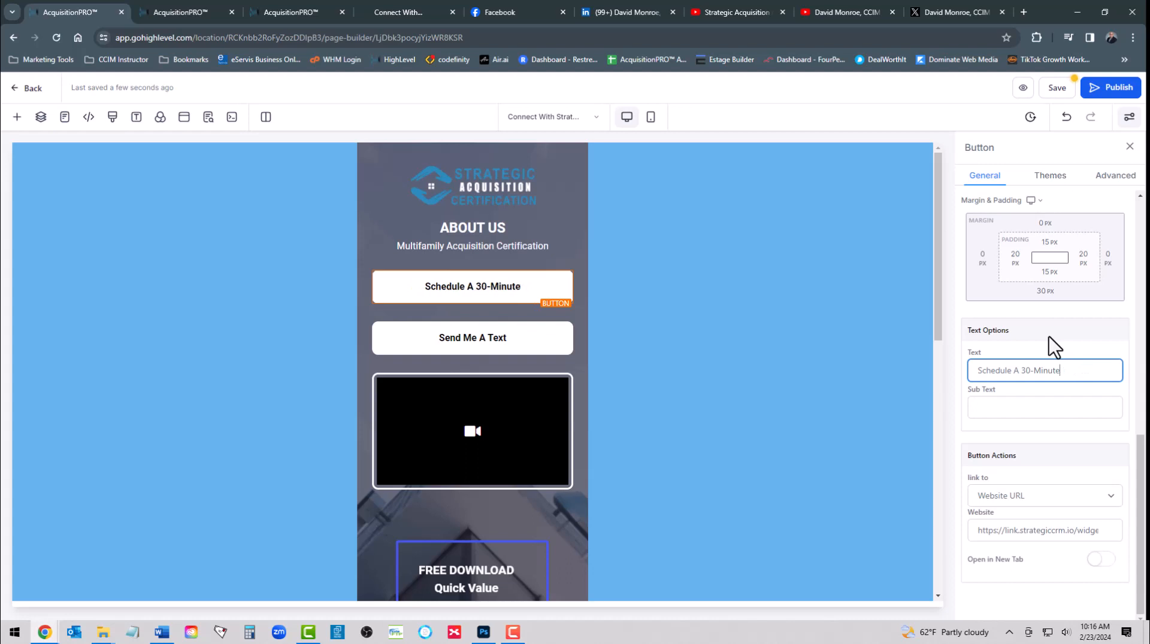
{"action": "type", "text": "Cons"}
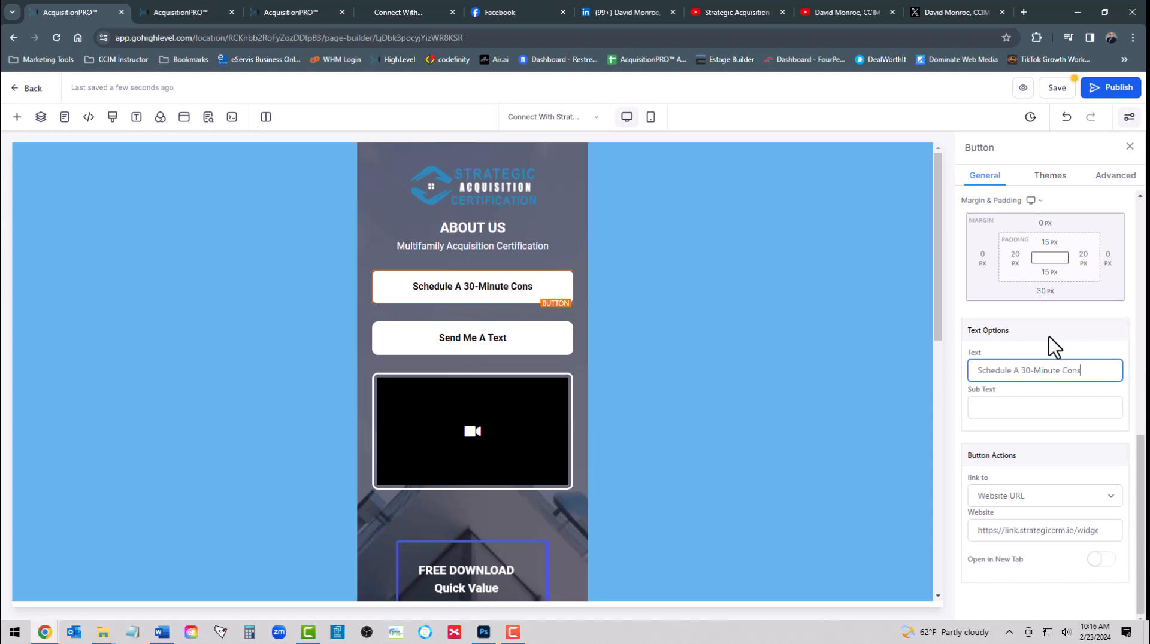
{"action": "type", "text": "ultation"}
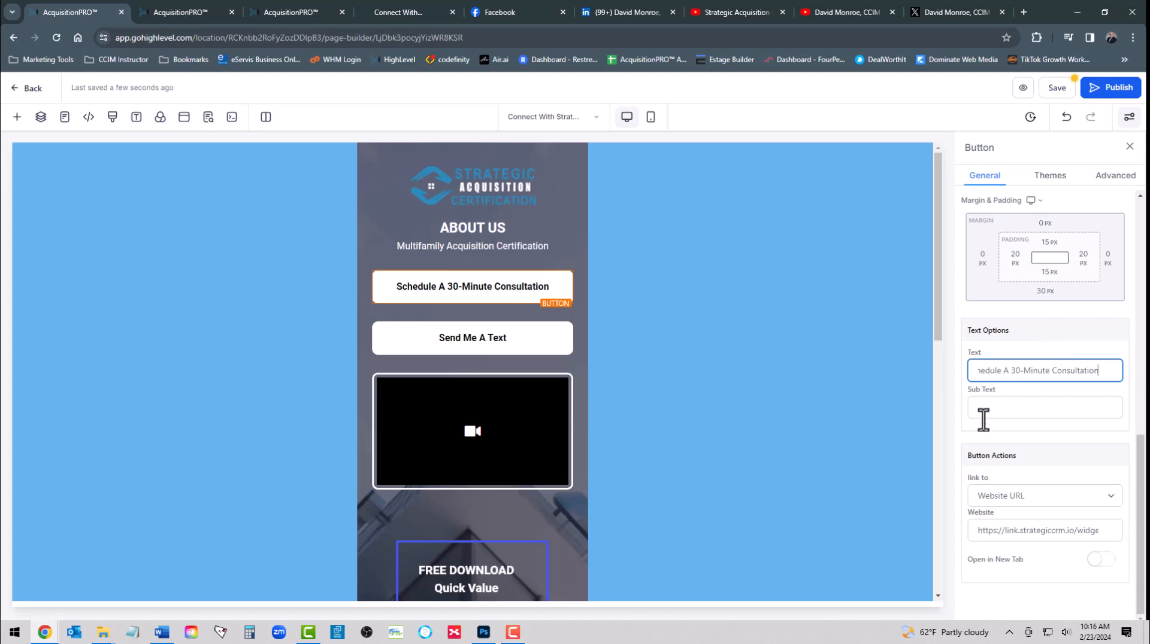
{"action": "left_click", "coordinate": [962, 417]}
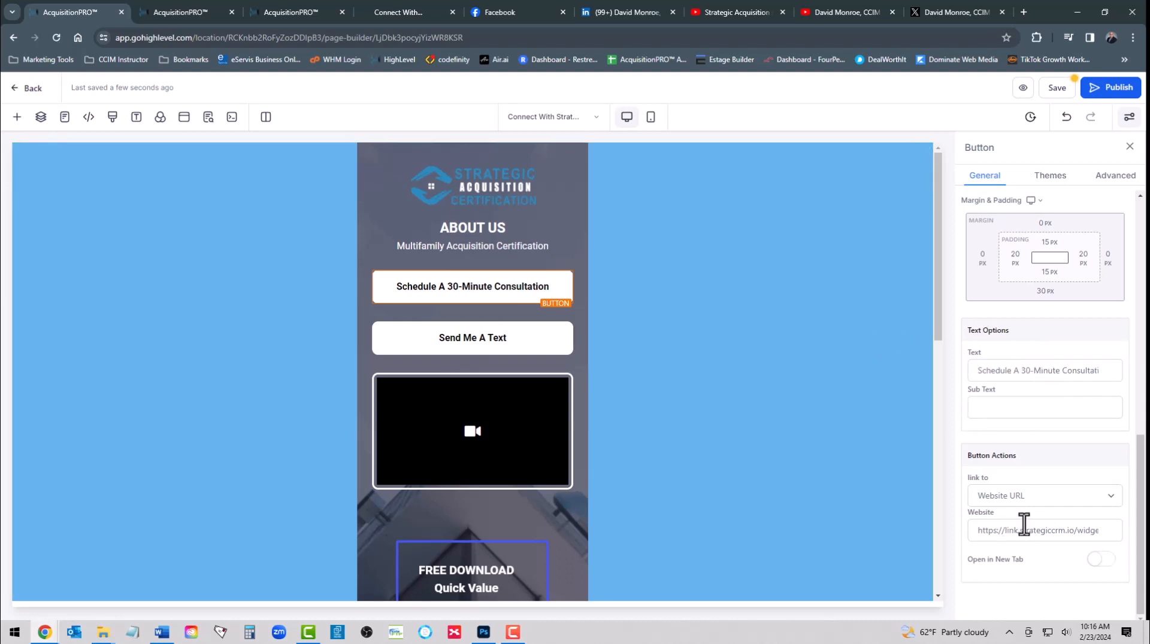
Copy the A001 - SAS Template Calendar's scheduling link from Calendar Settings and return to the builder
{"action": "left_click", "coordinate": [1021, 498]}
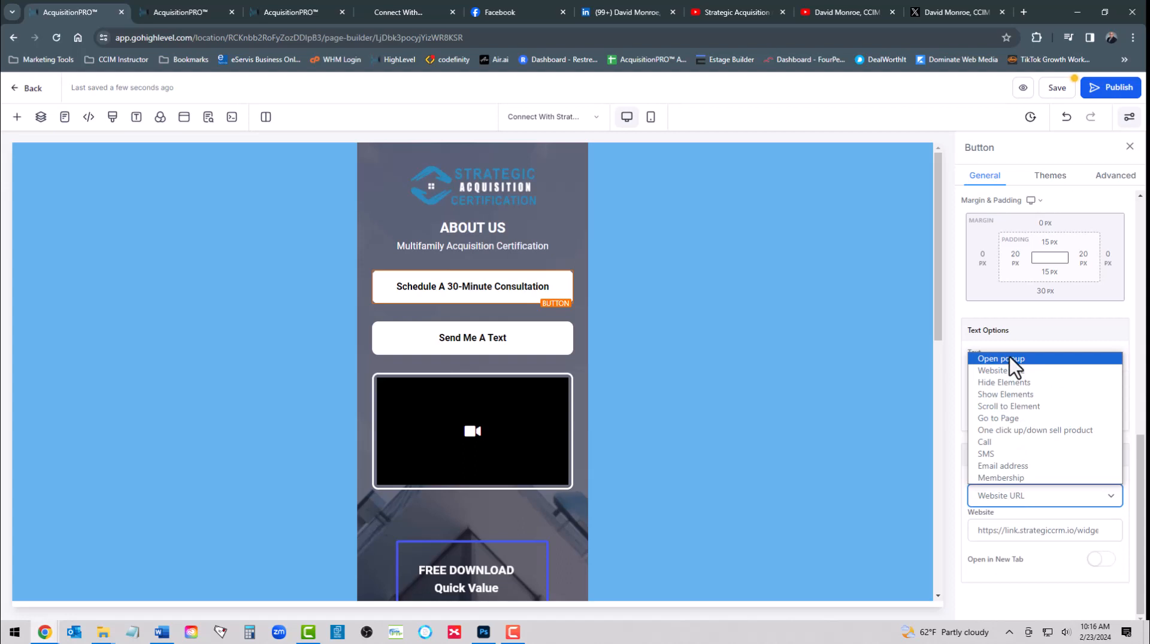
{"action": "left_click", "coordinate": [191, 13]}
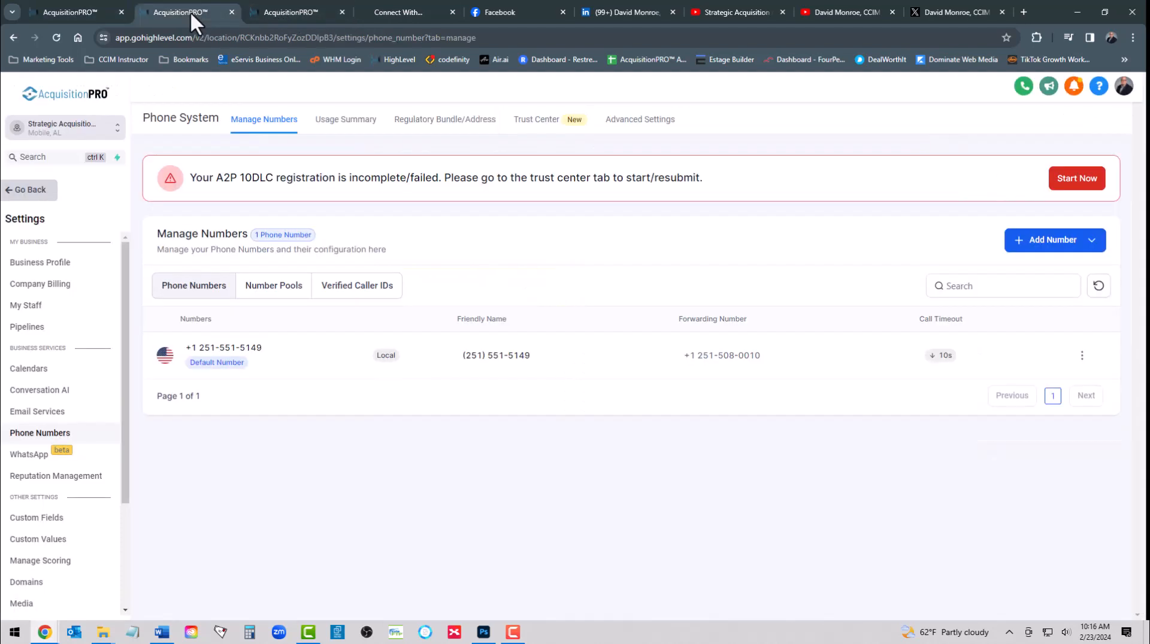
{"action": "left_click", "coordinate": [267, 10]}
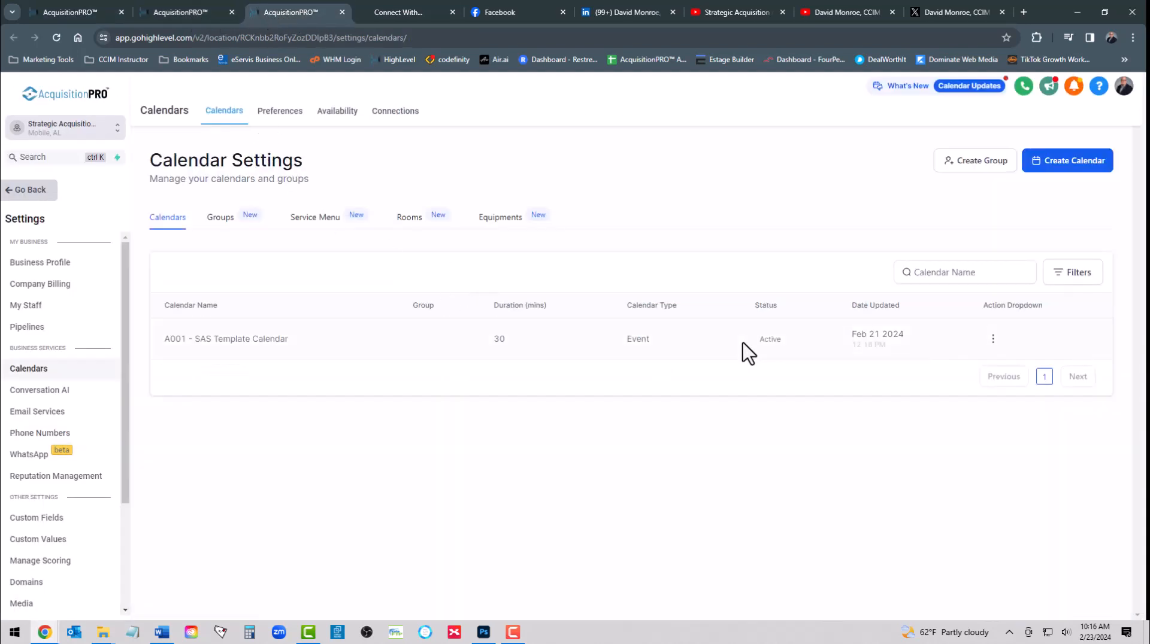
{"action": "left_click", "coordinate": [993, 339]}
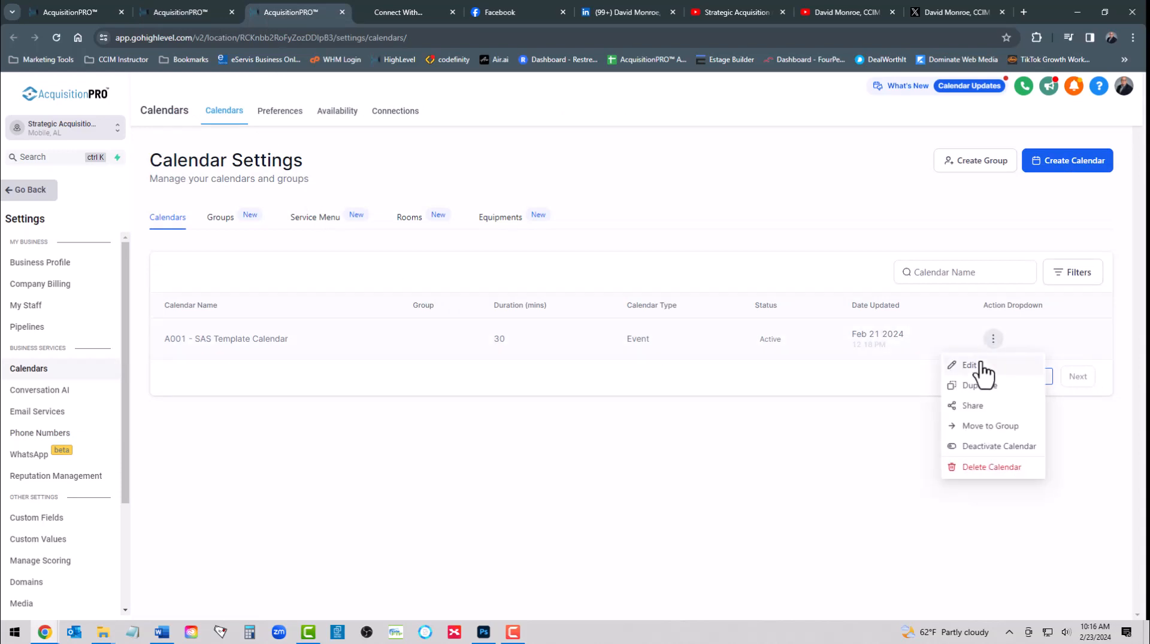
{"action": "left_click", "coordinate": [971, 407]}
{"action": "left_click", "coordinate": [765, 364]}
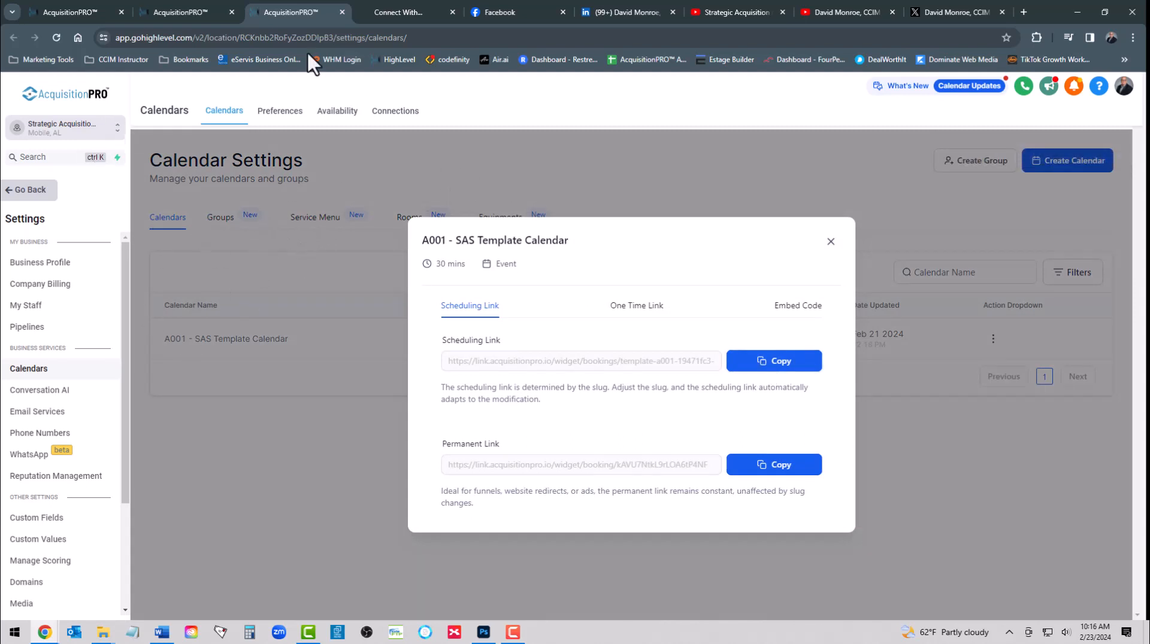
{"action": "left_click", "coordinate": [100, 9]}
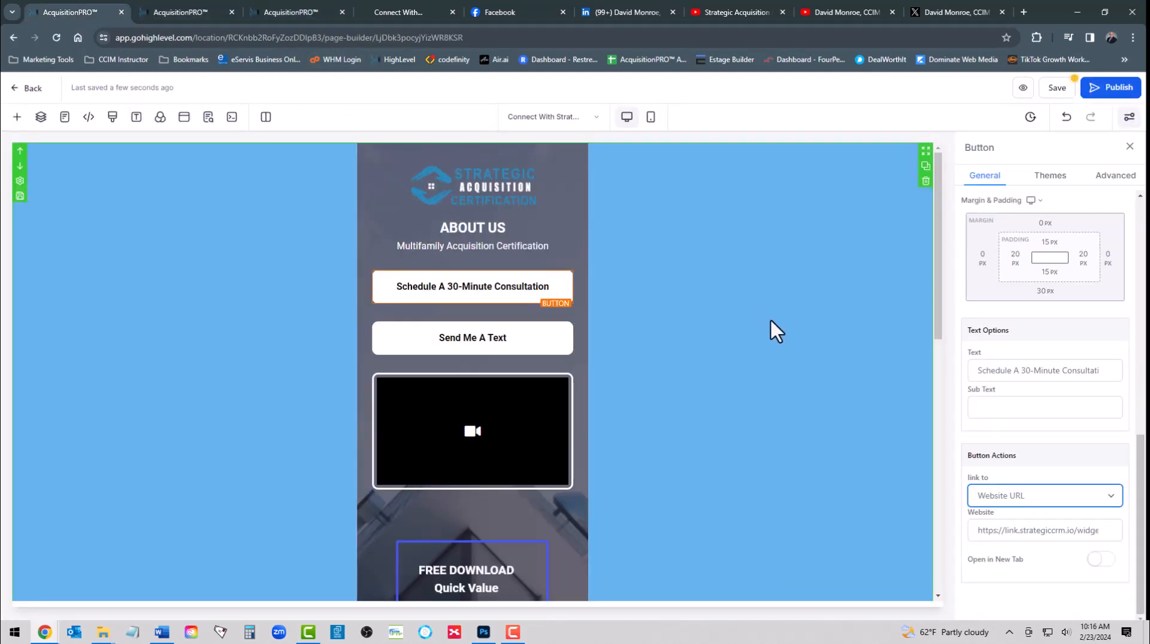
Paste the calendar link as the button's URL with Open in New Tab, then switch the action to Open popup
{"action": "triple_click", "coordinate": [1027, 531]}
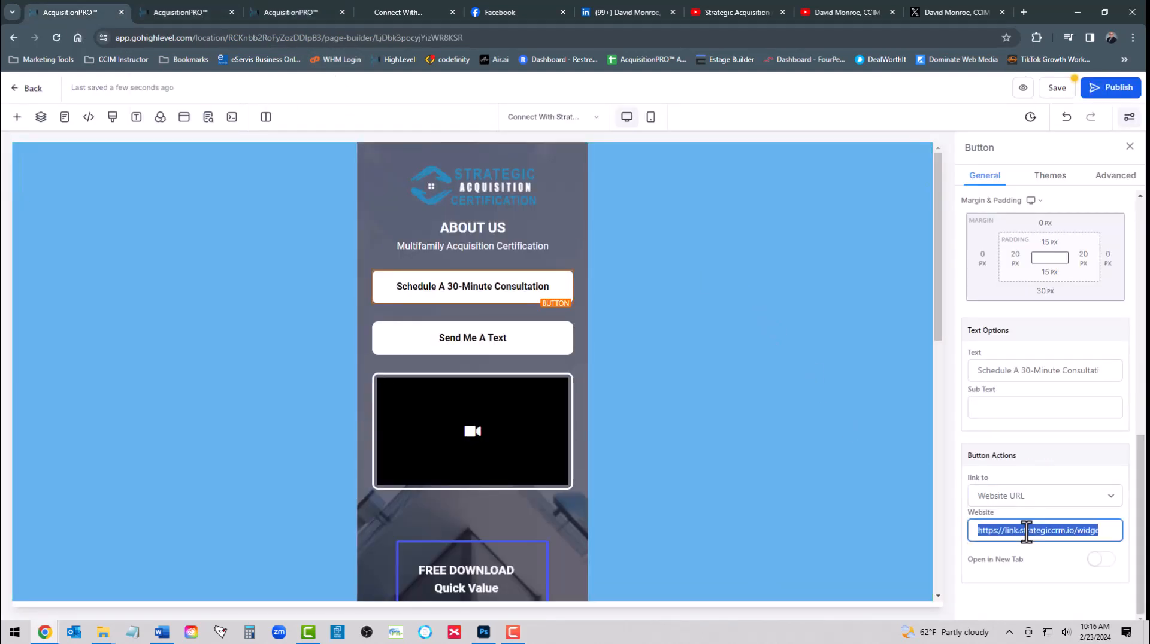
{"action": "key", "text": "ctrl+v"}
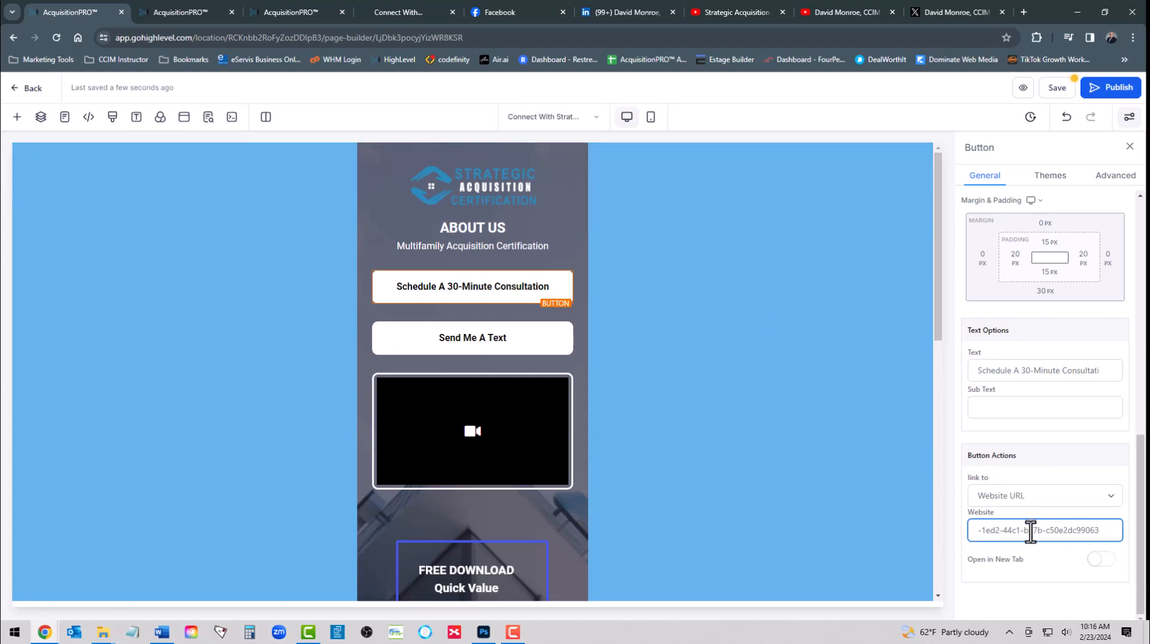
{"action": "left_click", "coordinate": [1103, 561]}
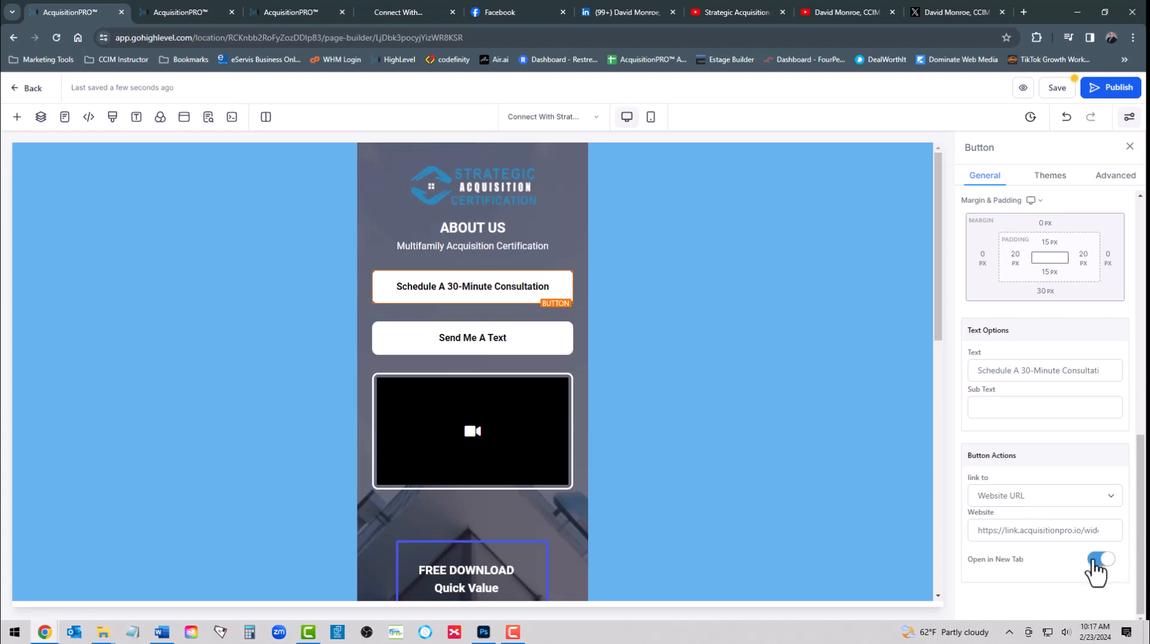
{"action": "left_click", "coordinate": [1024, 502]}
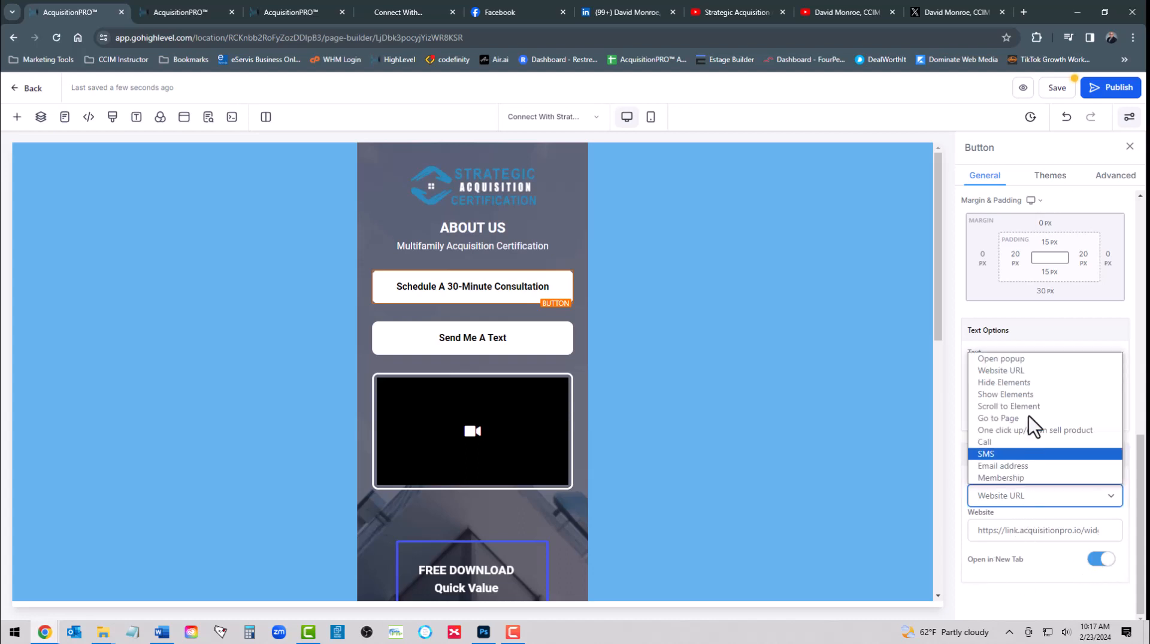
{"action": "left_click", "coordinate": [1016, 358]}
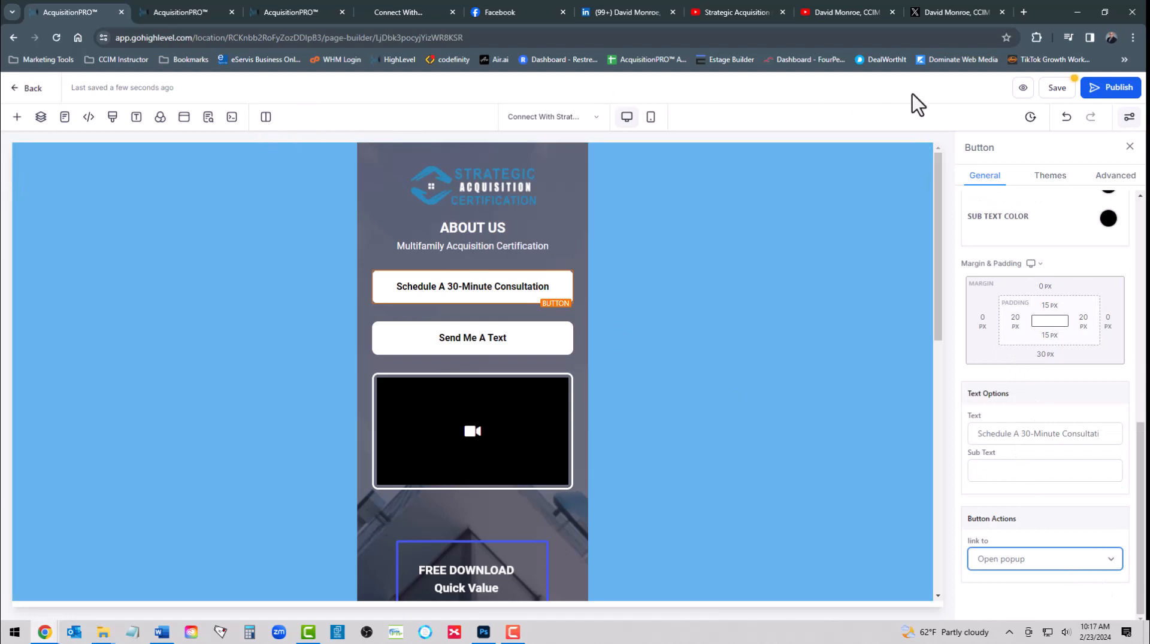
Save, open the page's popup, add a single-column row, and place a Calendar element in it
{"action": "left_click", "coordinate": [1059, 88]}
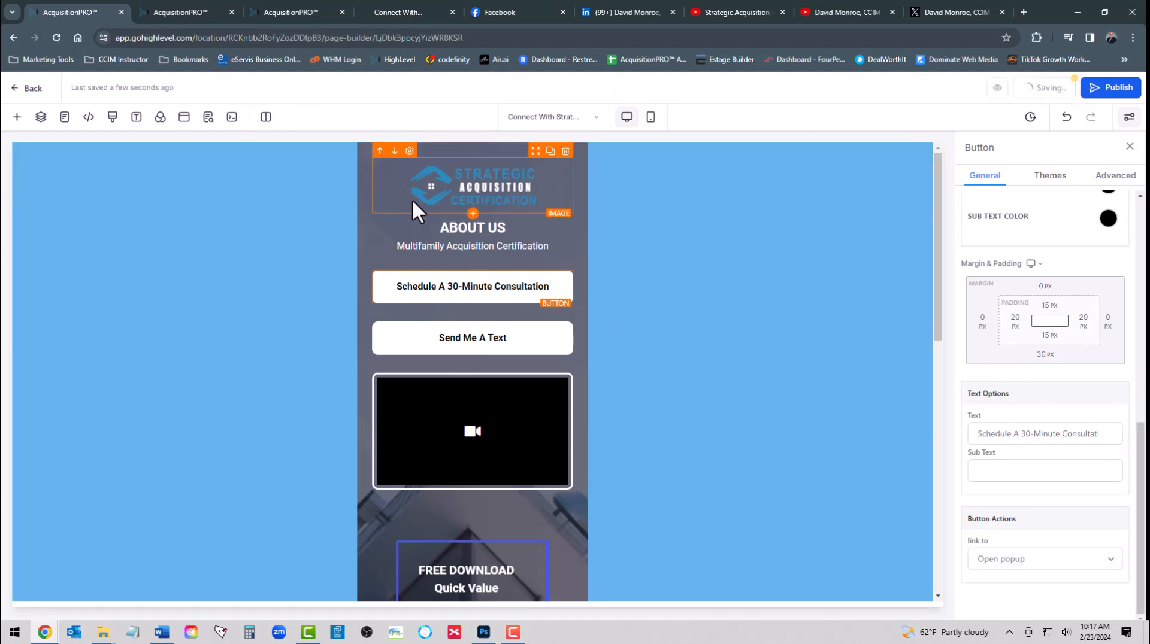
{"action": "left_click", "coordinate": [184, 118]}
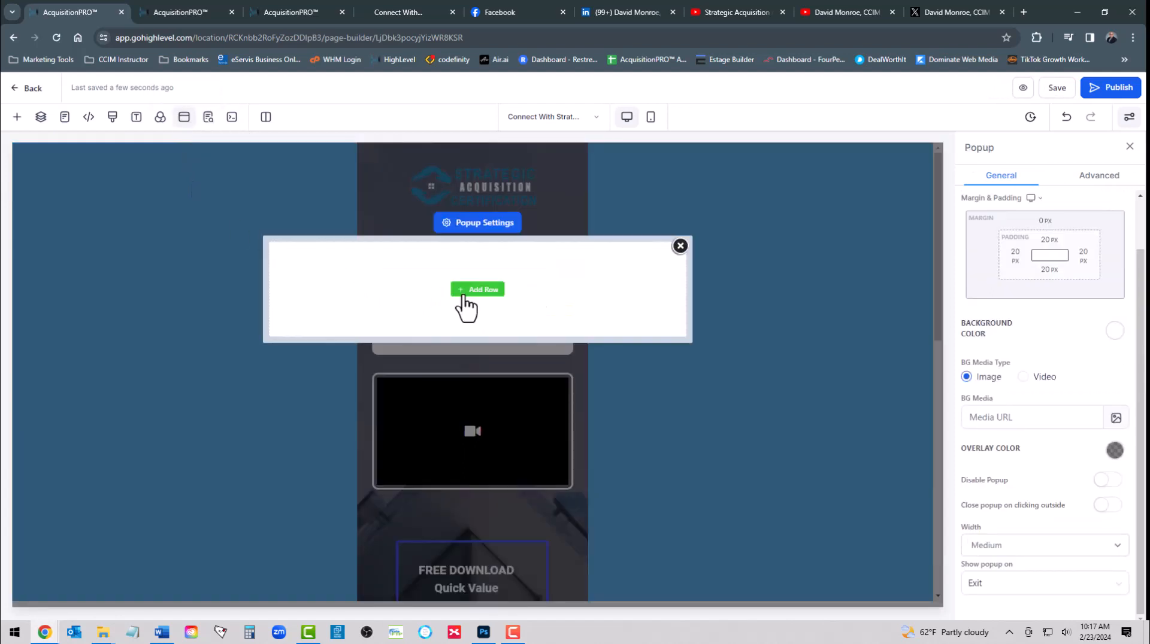
{"action": "left_click", "coordinate": [464, 296]}
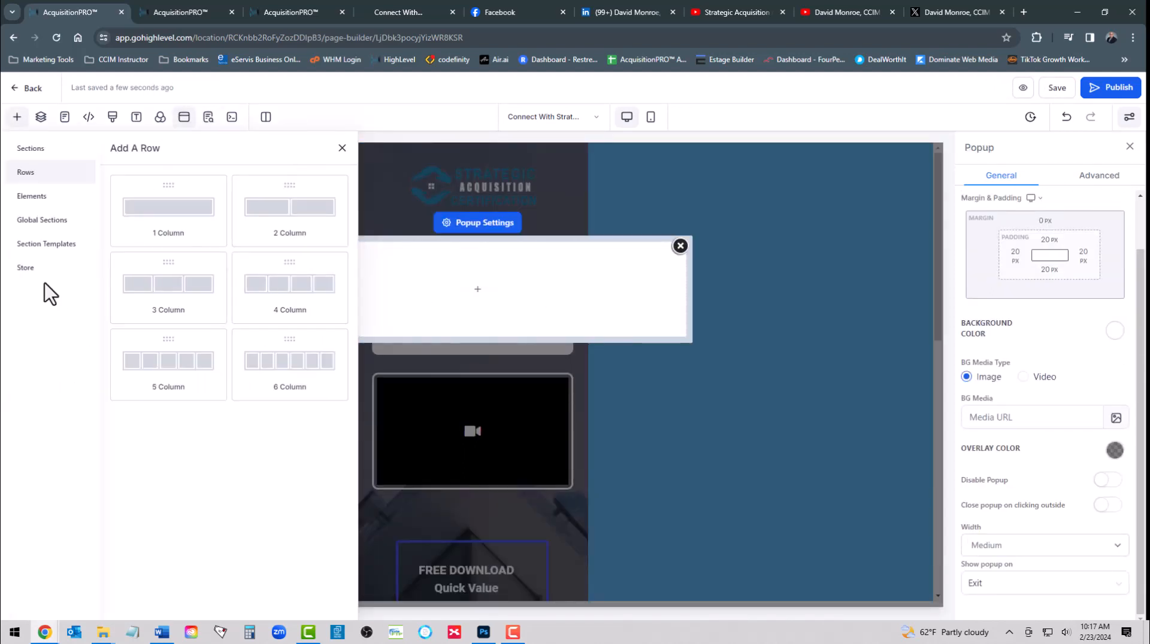
{"action": "left_click", "coordinate": [172, 218]}
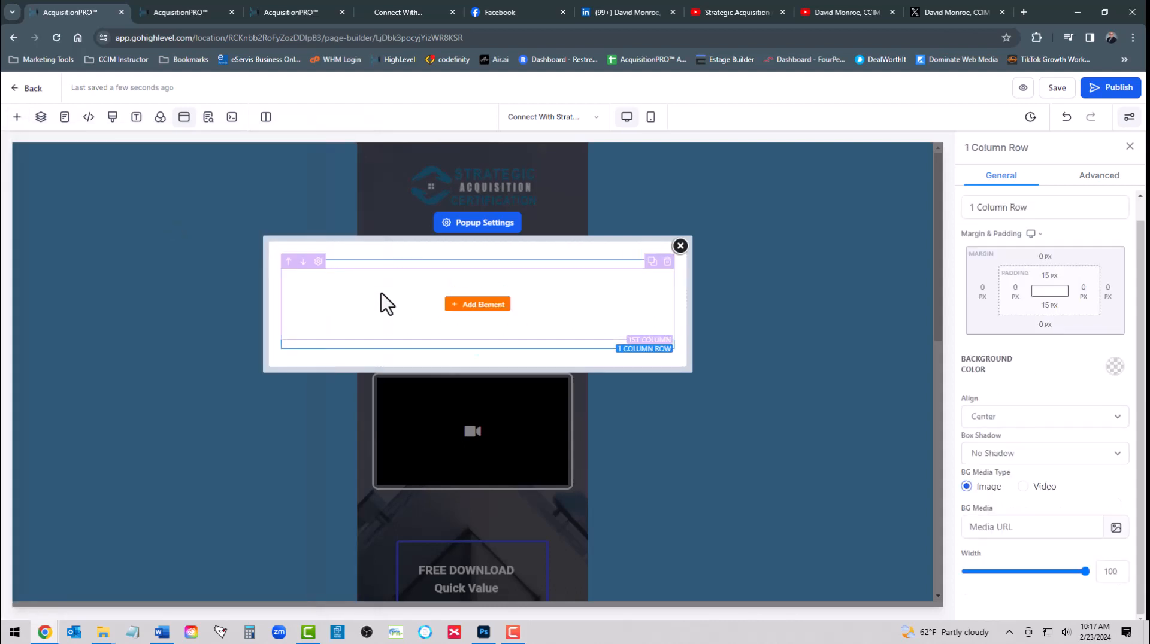
{"action": "left_click", "coordinate": [477, 304]}
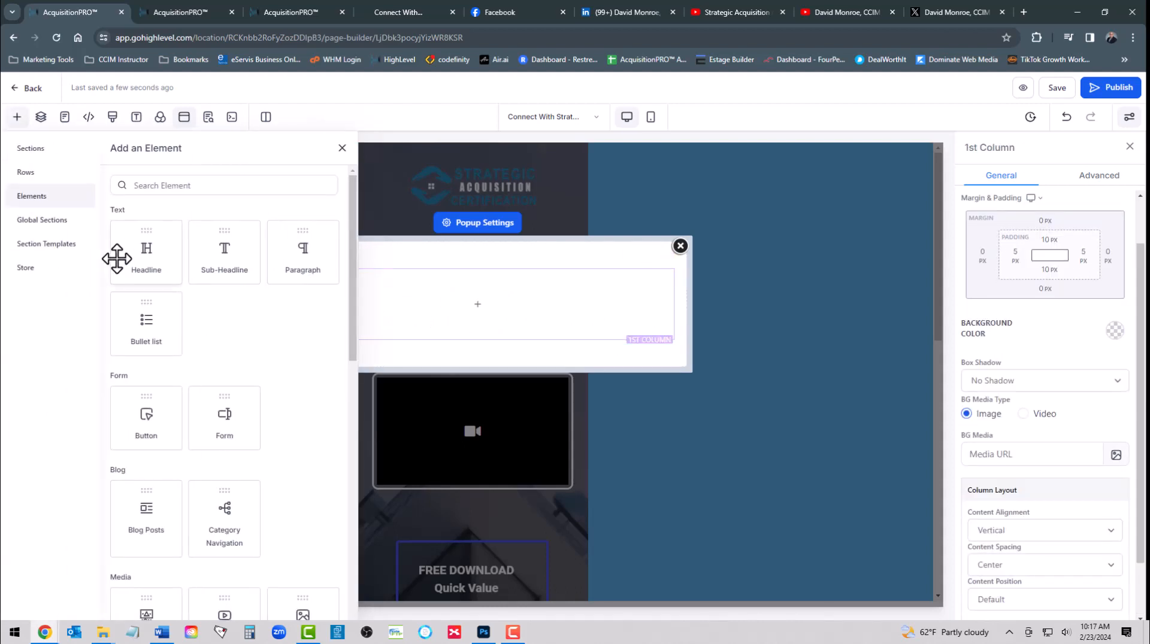
{"action": "scroll", "coordinate": [218, 360], "scroll_direction": "down", "scroll_amount": 3}
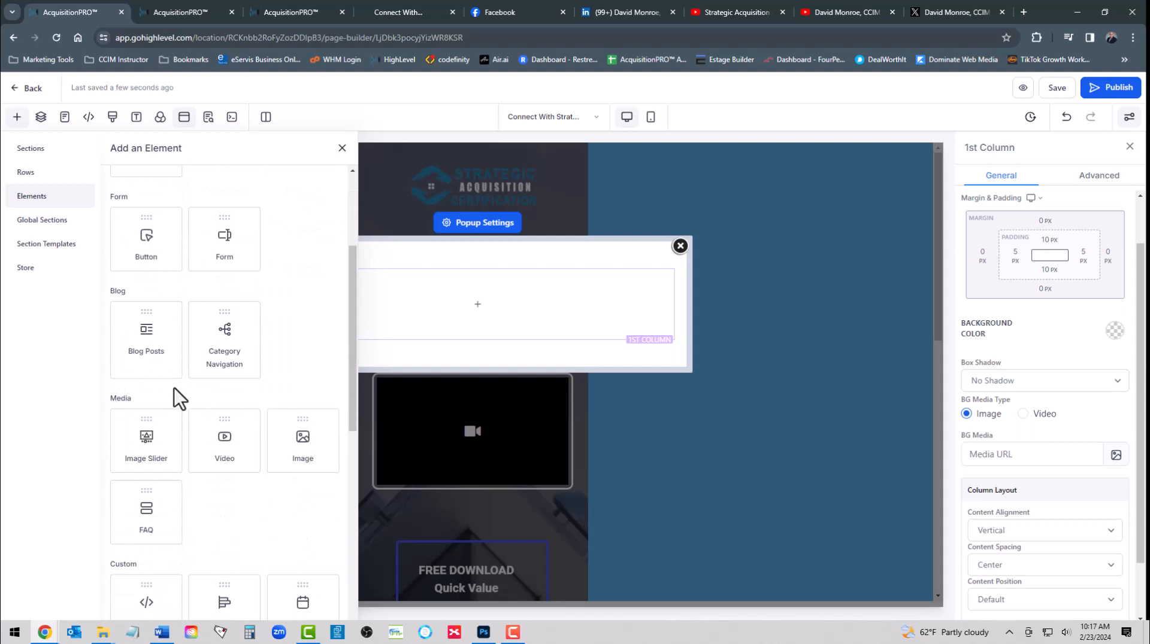
{"action": "scroll", "coordinate": [210, 423], "scroll_direction": "down", "scroll_amount": 4}
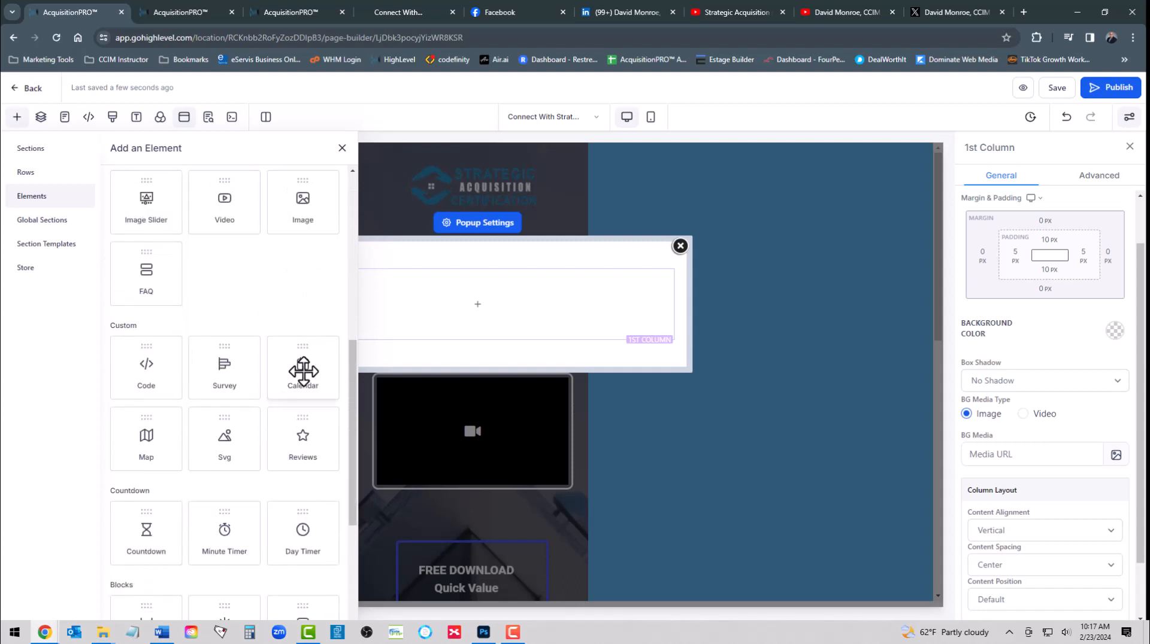
{"action": "left_click_drag", "start_coordinate": [303, 371], "coordinate": [487, 324]}
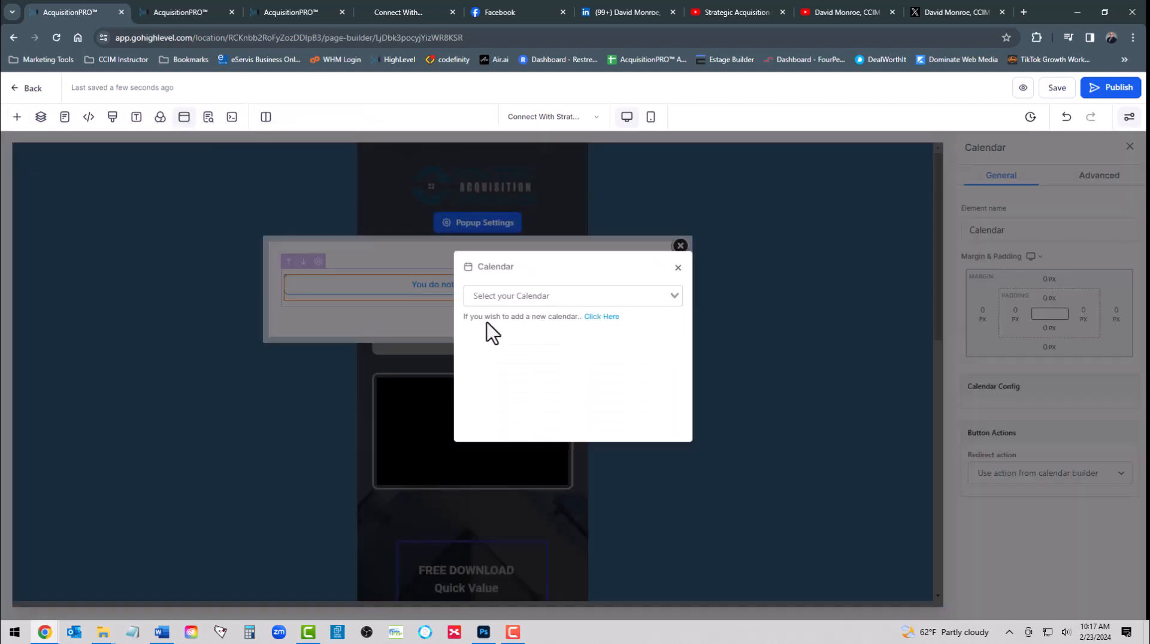
Choose A001 - SAS Template Calendar for the element, save, and close the popup
{"action": "left_click", "coordinate": [672, 300]}
{"action": "left_click", "coordinate": [566, 320]}
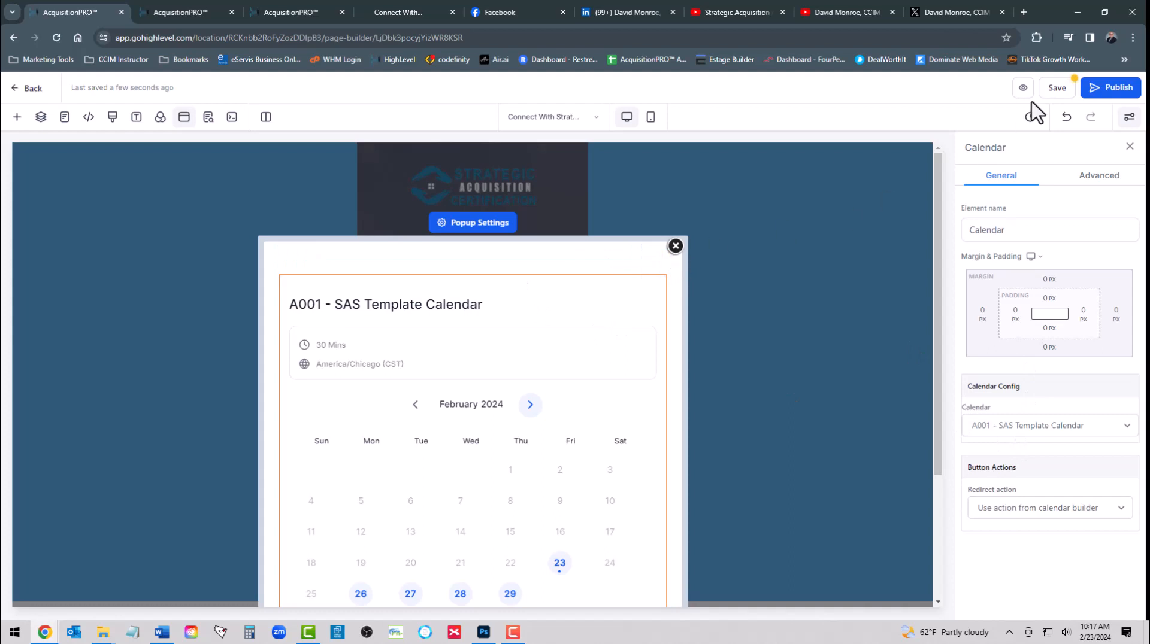
{"action": "left_click", "coordinate": [1056, 90]}
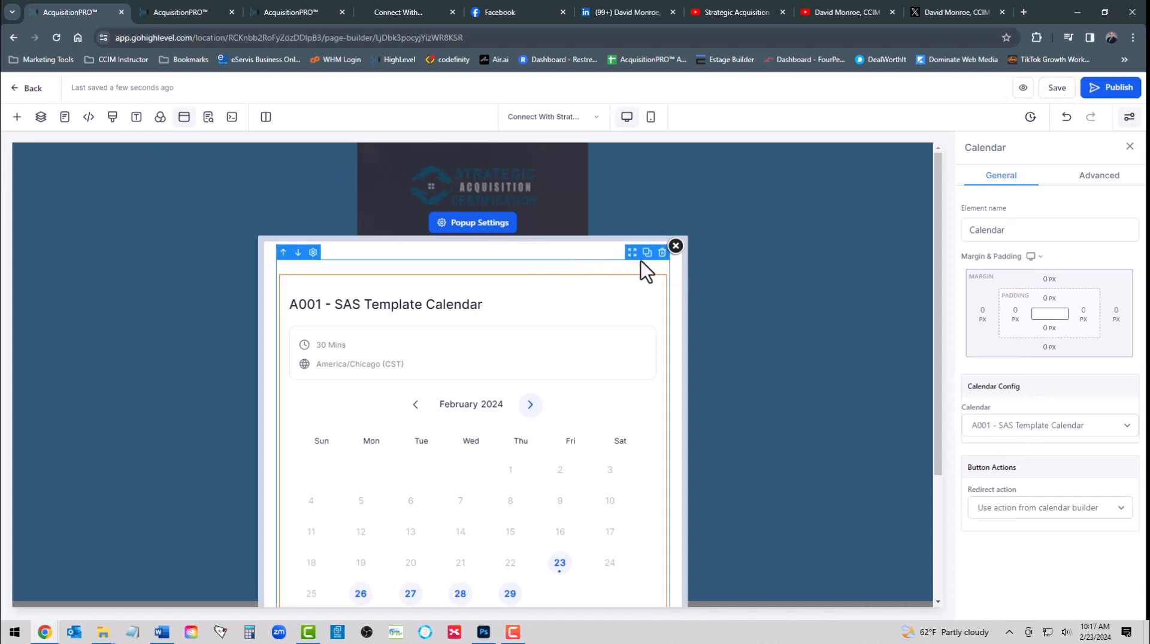
{"action": "left_click", "coordinate": [675, 246]}
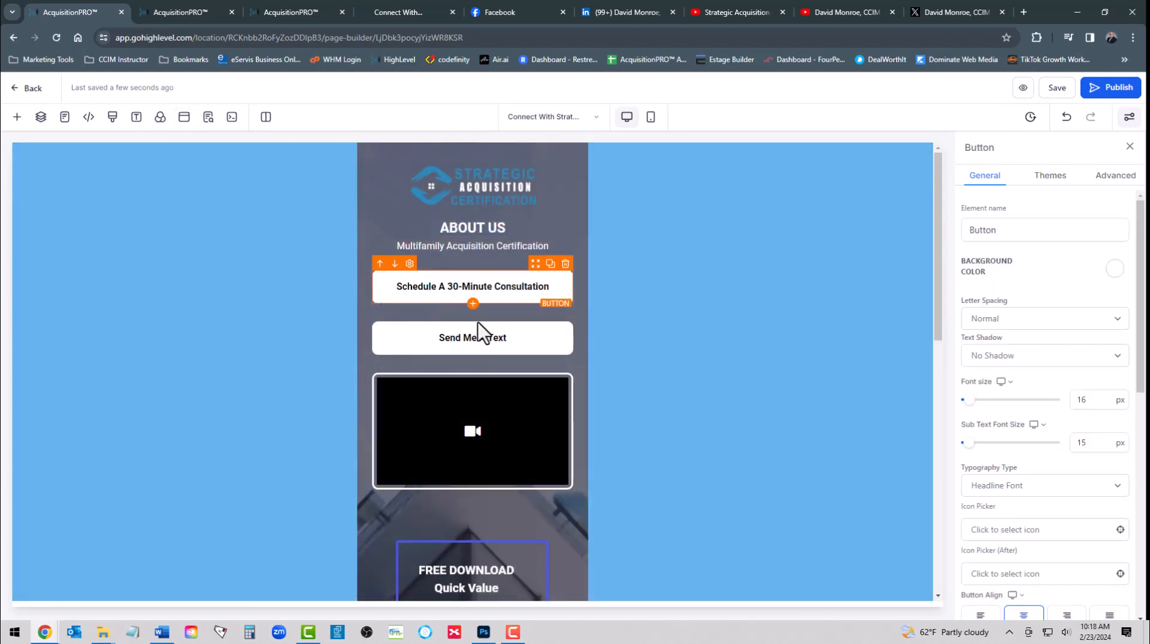
Select the Send Me A Text button and keep its link action set to SMS
{"action": "left_click", "coordinate": [481, 343]}
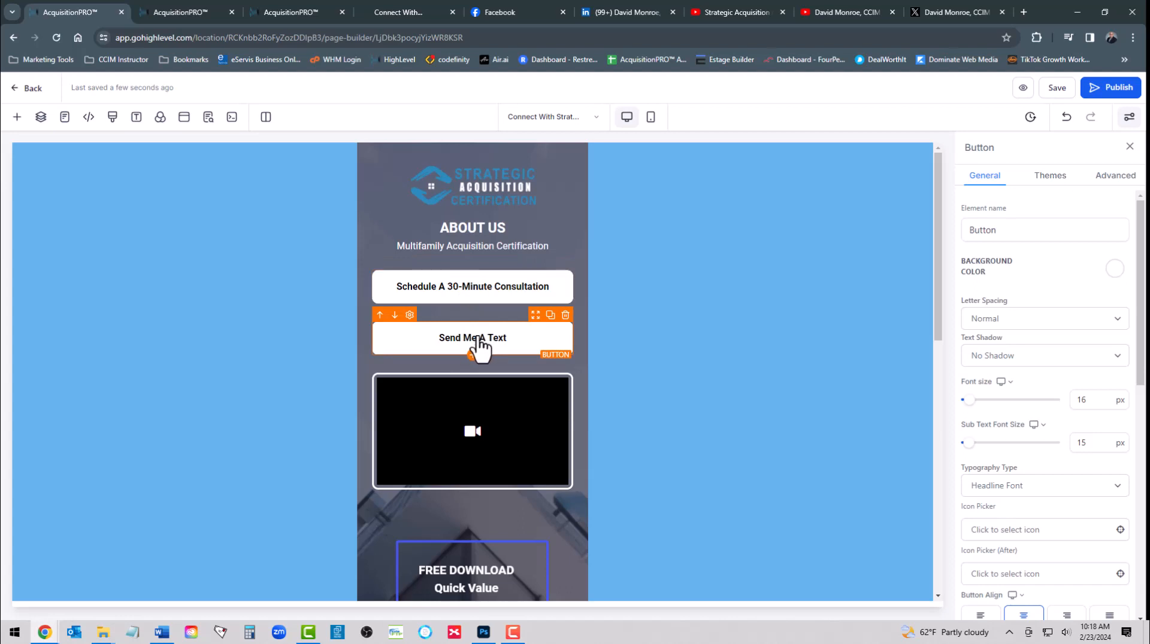
{"action": "scroll", "coordinate": [1030, 328], "scroll_direction": "down", "scroll_amount": 10}
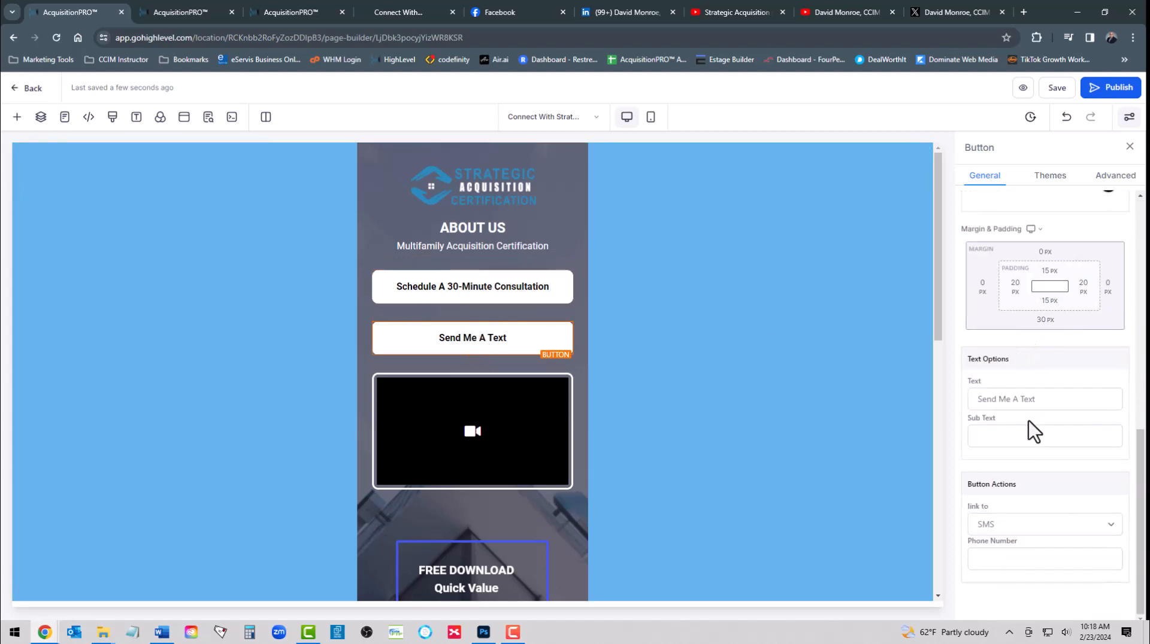
{"action": "left_click", "coordinate": [997, 522]}
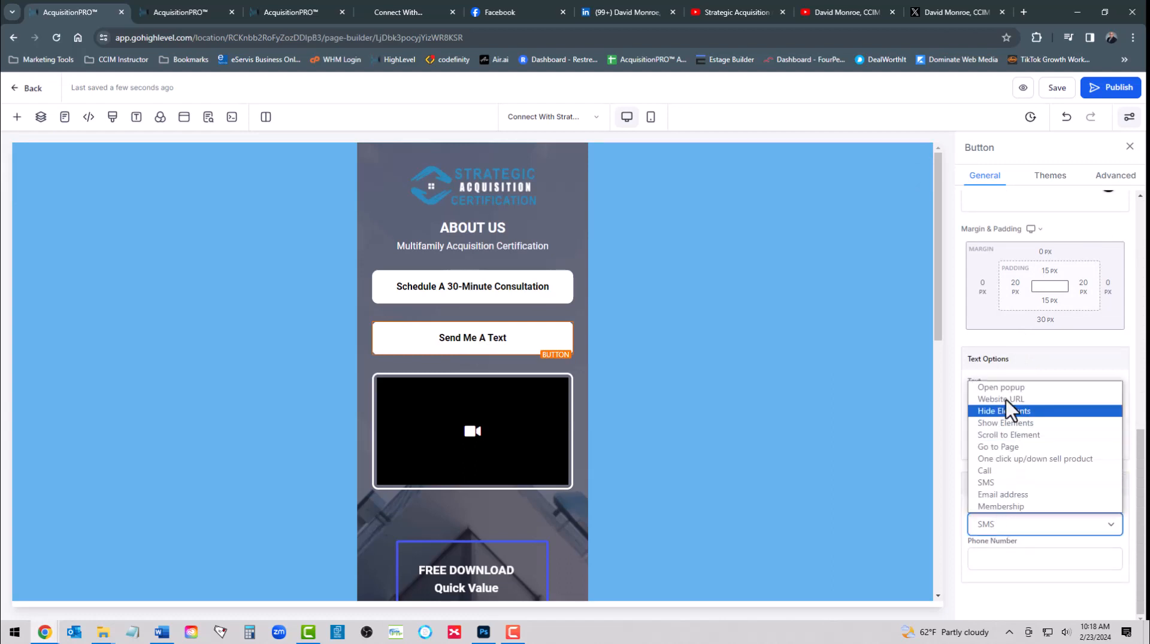
{"action": "left_click", "coordinate": [991, 525]}
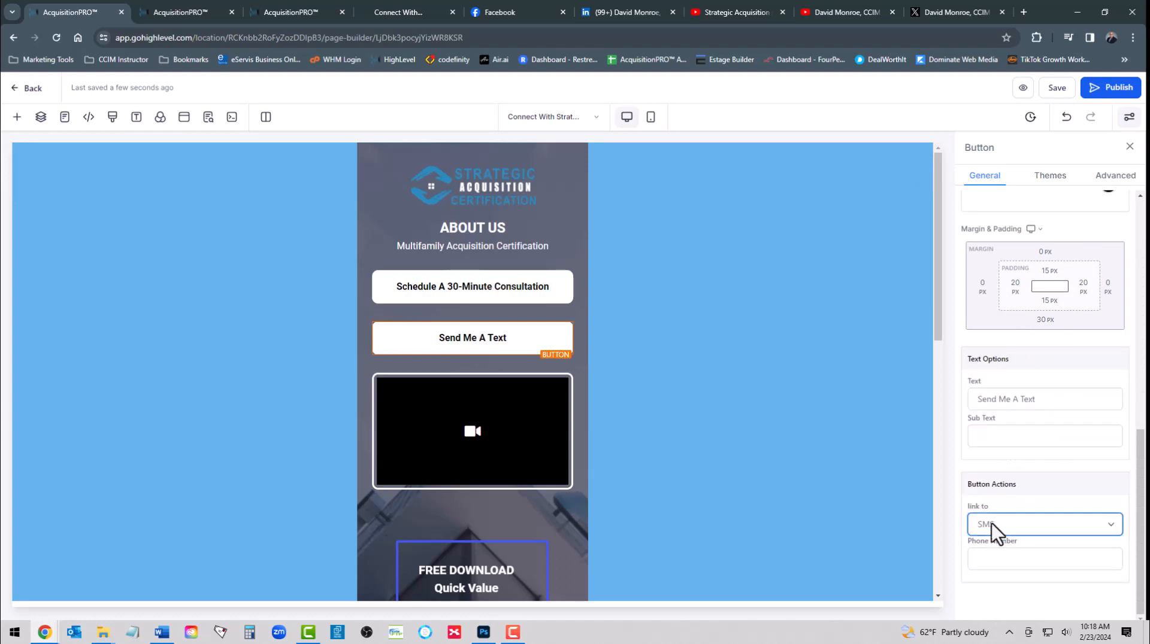
{"action": "left_click", "coordinate": [991, 560]}
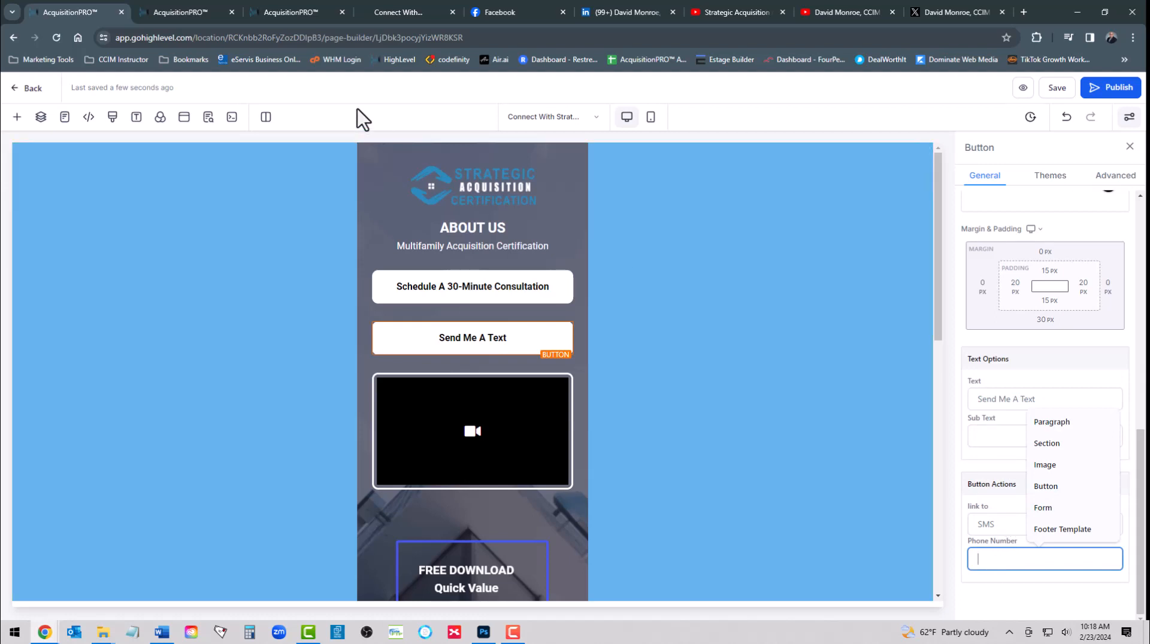
Copy the business phone number from Phone Numbers settings into the button's Phone Number field and save
{"action": "left_click", "coordinate": [168, 11]}
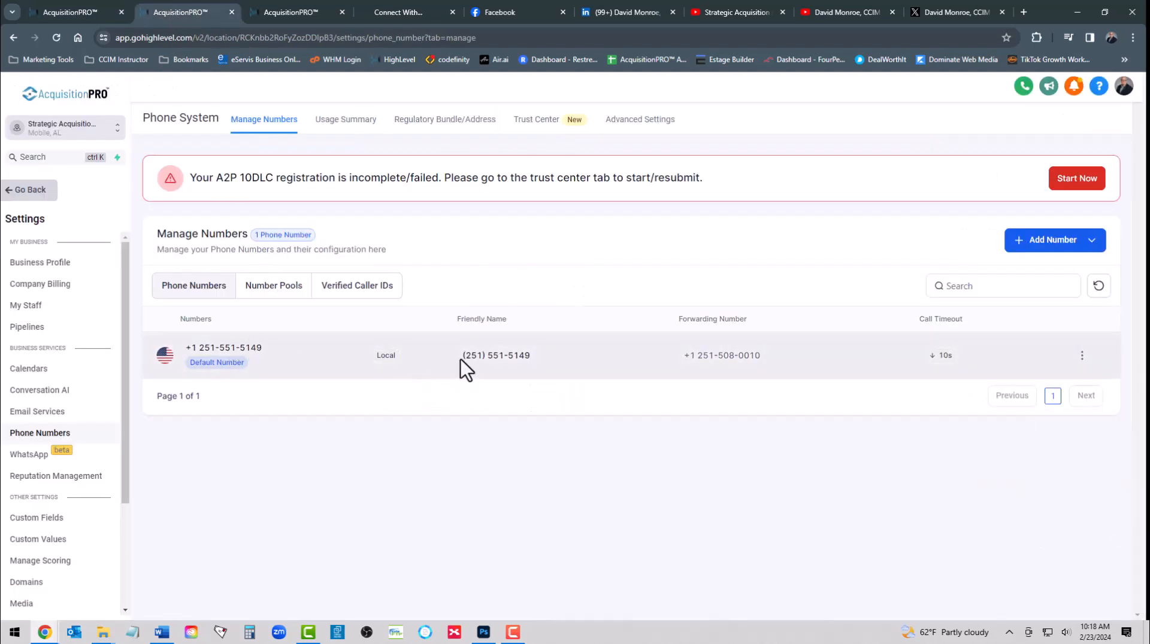
{"action": "left_click_drag", "start_coordinate": [462, 357], "coordinate": [518, 358]}
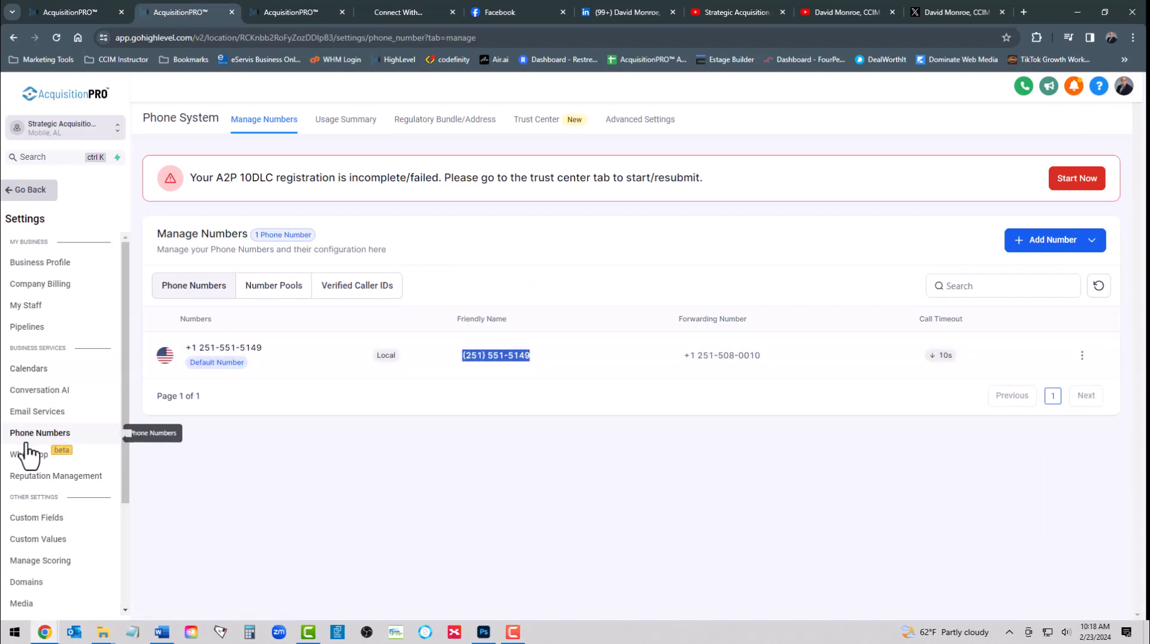
{"action": "left_click", "coordinate": [56, 15]}
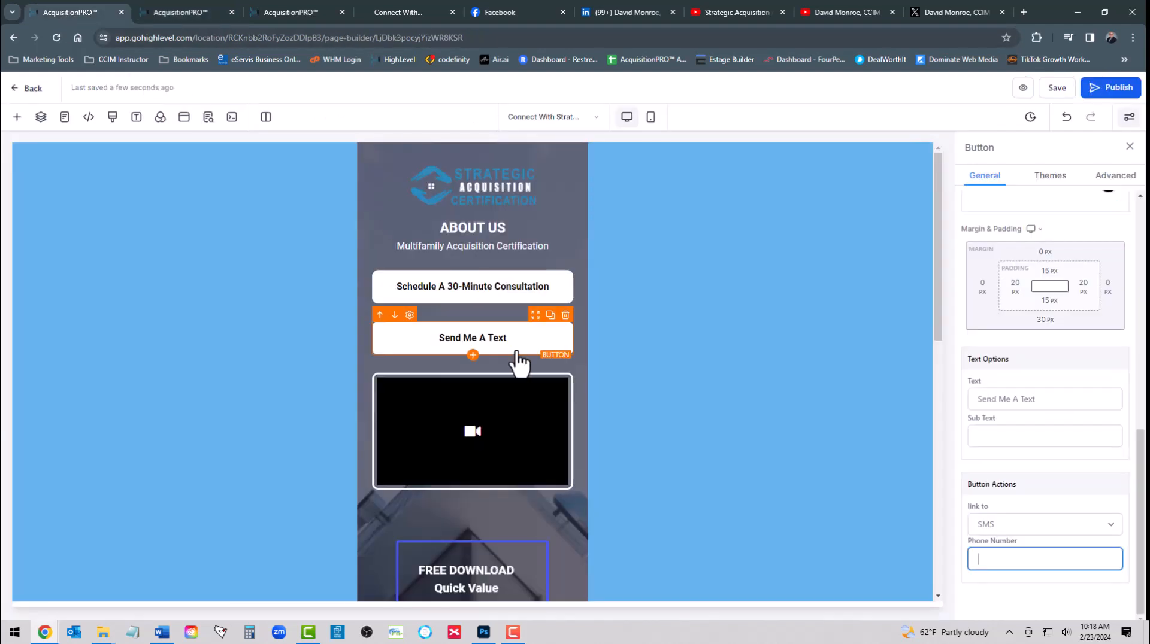
{"action": "right_click", "coordinate": [1000, 559]}
{"action": "left_click", "coordinate": [858, 383]}
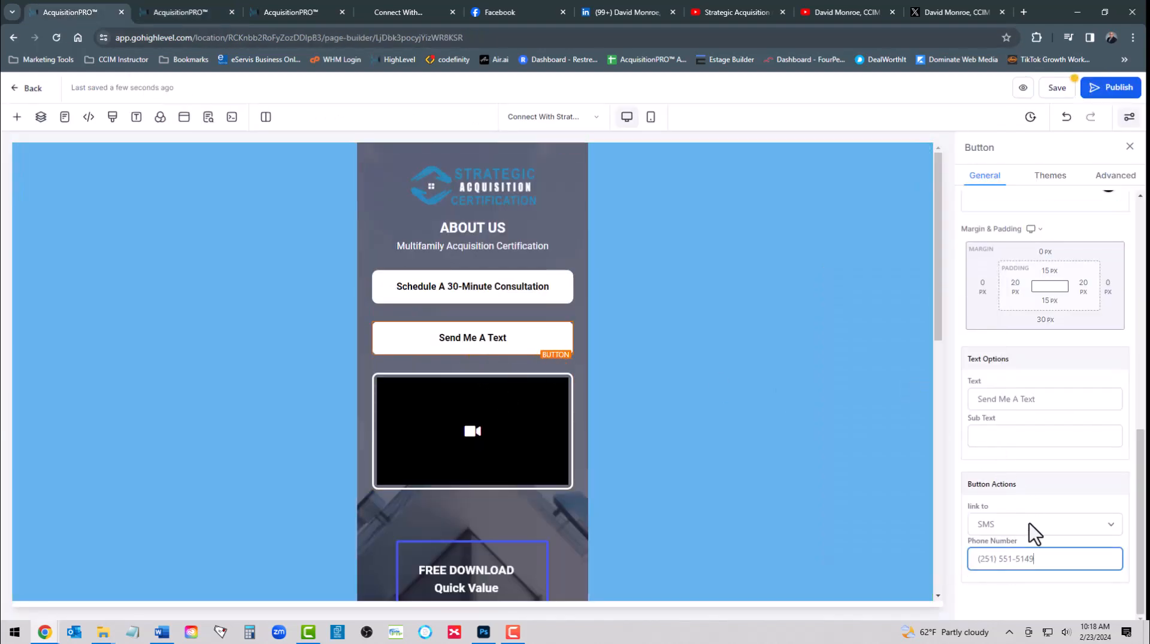
{"action": "left_click", "coordinate": [1057, 88]}
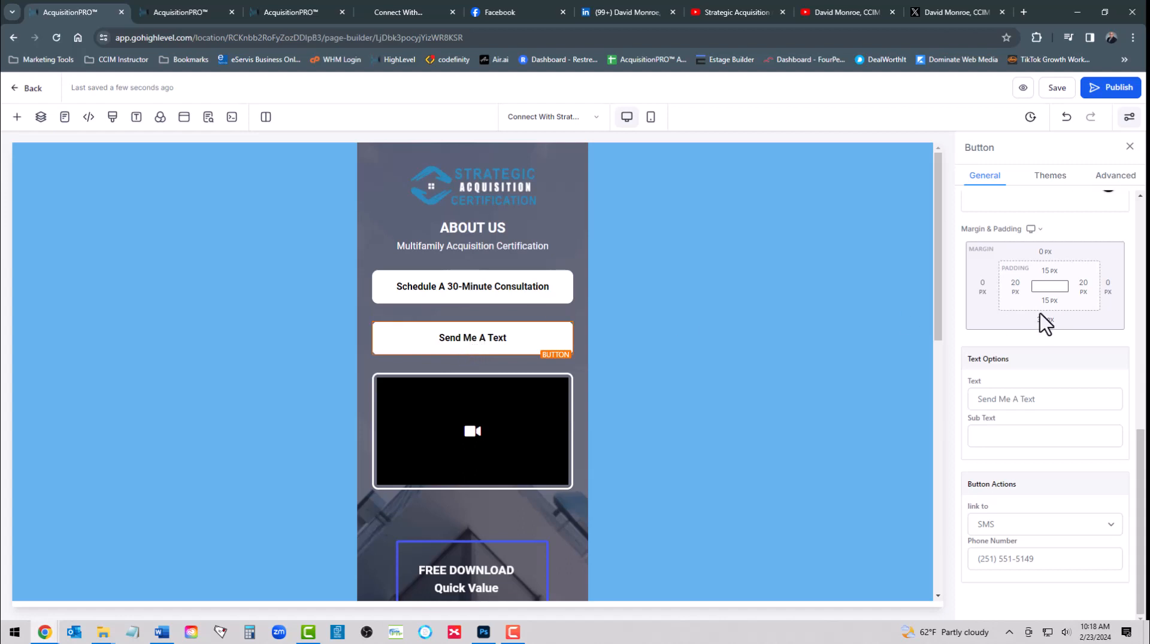
Relabel the button Send Our Team A Text, save, and duplicate it directly below
{"action": "scroll", "coordinate": [1039, 321], "scroll_direction": "up", "scroll_amount": 10}
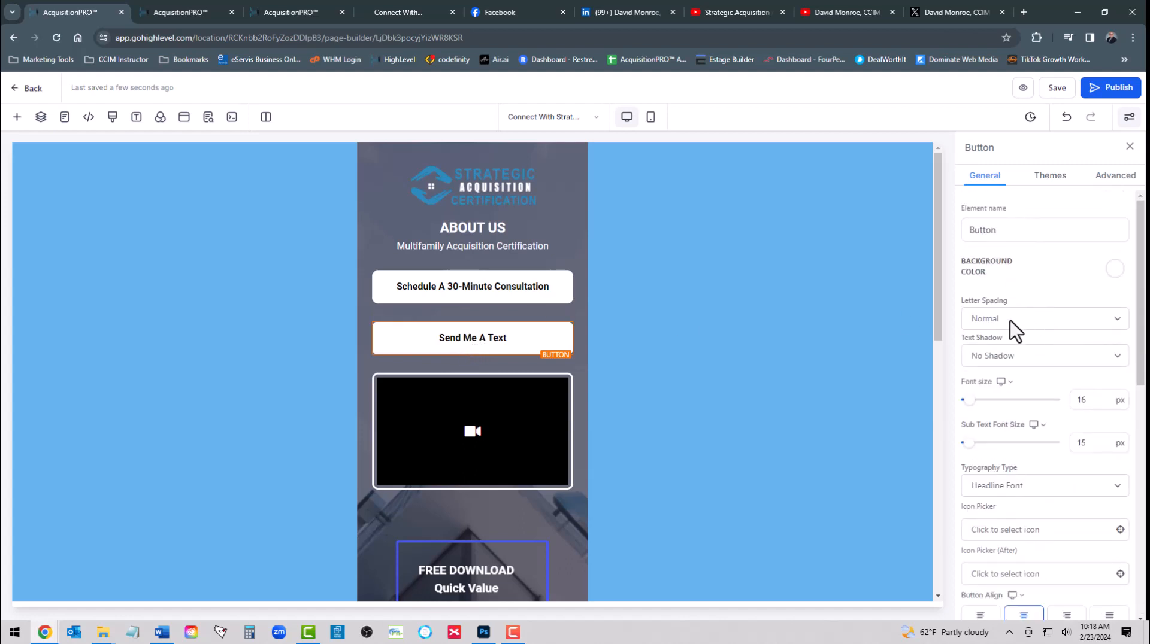
{"action": "scroll", "coordinate": [1014, 346], "scroll_direction": "down", "scroll_amount": 6}
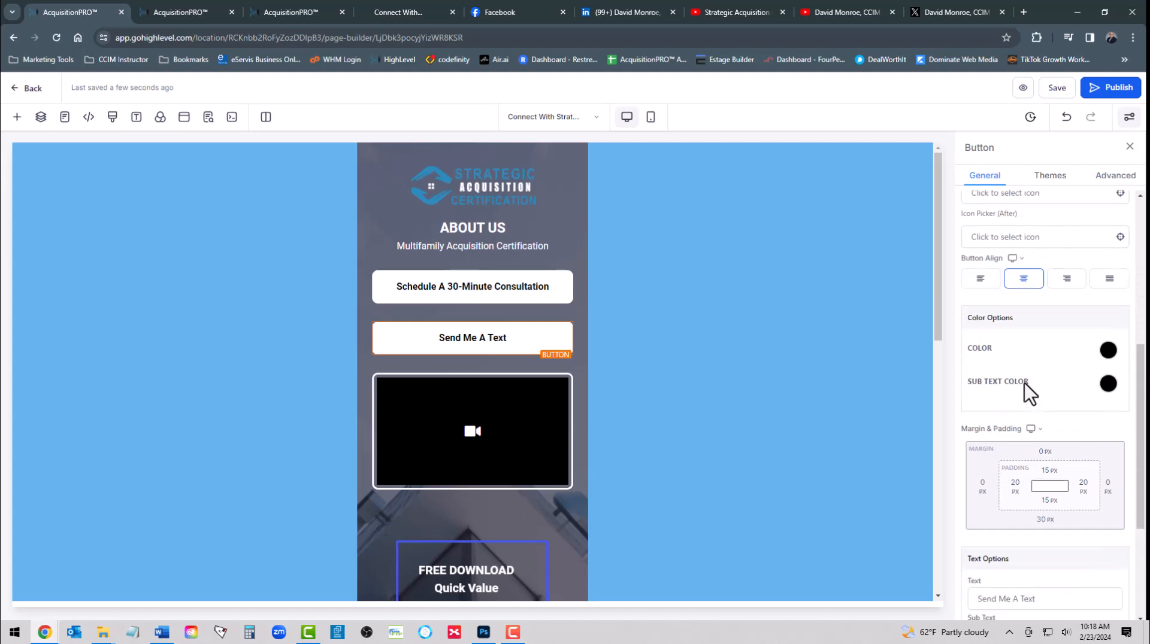
{"action": "scroll", "coordinate": [1025, 383], "scroll_direction": "down", "scroll_amount": 3}
{"action": "left_click", "coordinate": [1045, 399]}
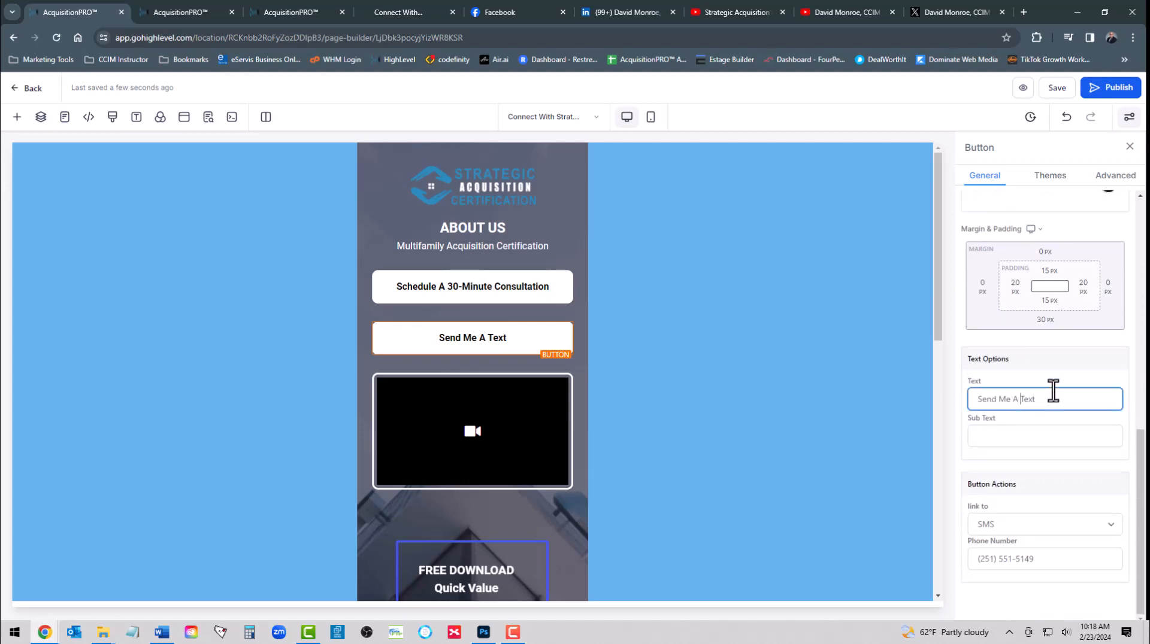
{"action": "key", "text": "BackSpace"}
{"action": "key", "text": "BackSpace"}
{"action": "key", "text": "BackSpace"}
{"action": "key", "text": "BackSpace"}
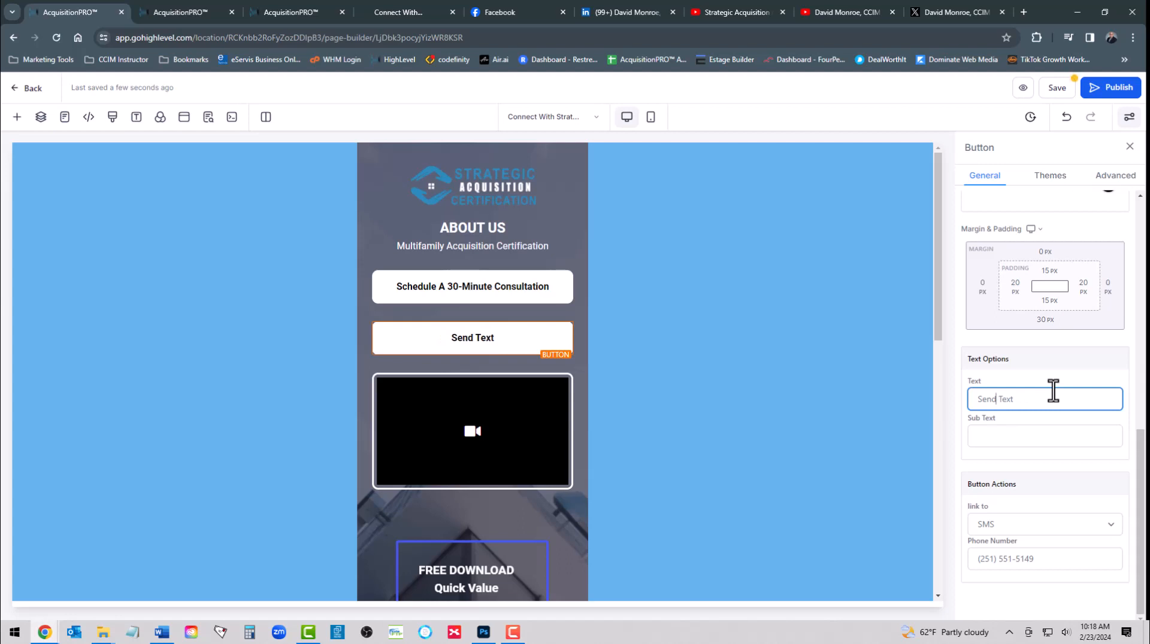
{"action": "type", "text": "Our Team A"}
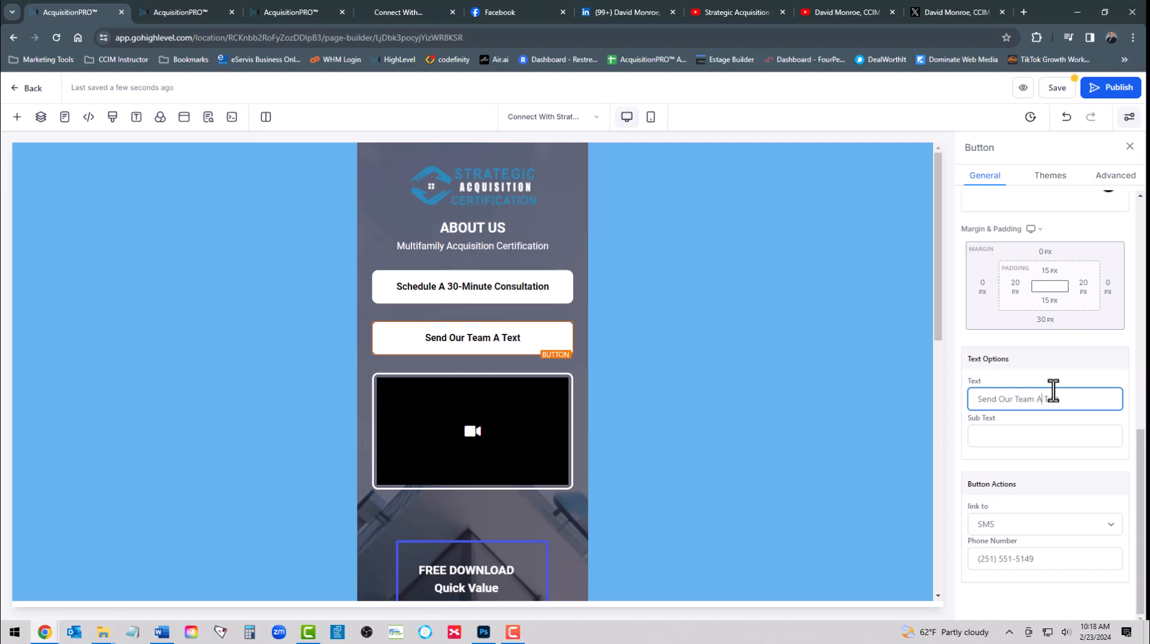
{"action": "left_click", "coordinate": [1056, 88]}
{"action": "mouse_move", "coordinate": [476, 337]}
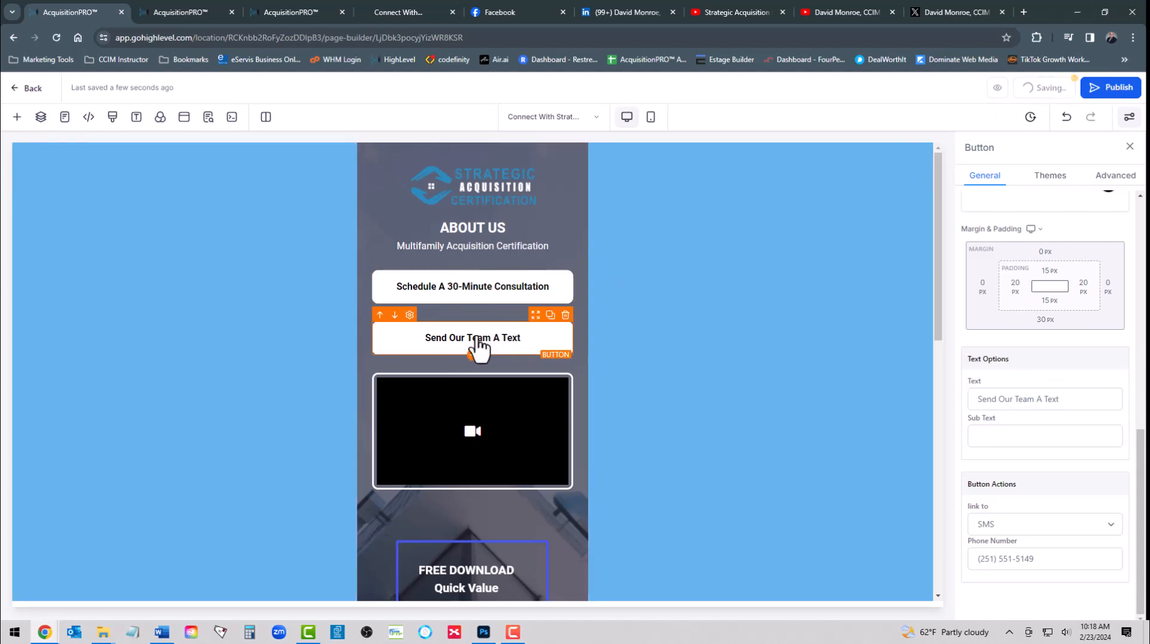
{"action": "left_click", "coordinate": [550, 316]}
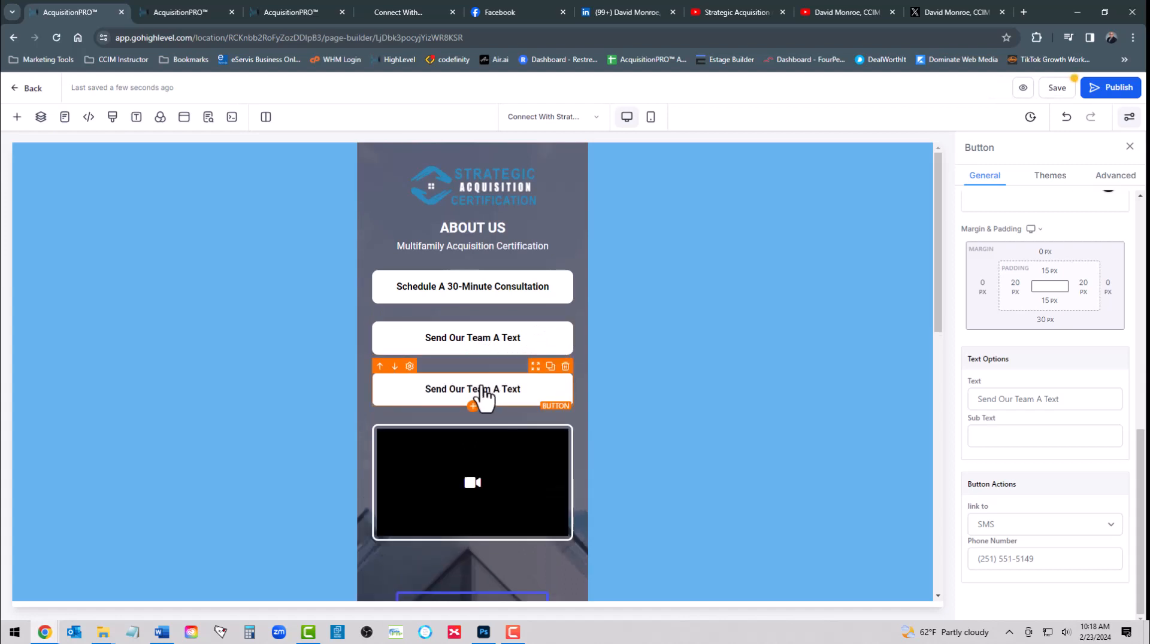
Change the copied button's label to Send Our Team An Email
{"action": "left_click", "coordinate": [1070, 398]}
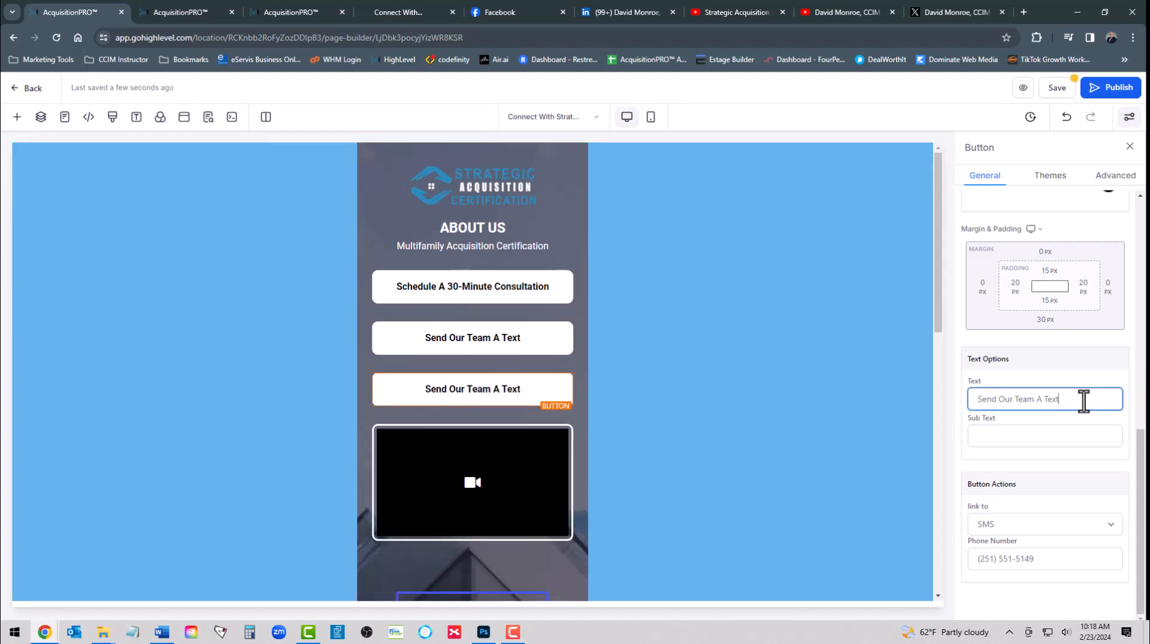
{"action": "key", "text": "BackSpace"}
{"action": "key", "text": "BackSpace"}
{"action": "key", "text": "BackSpace"}
{"action": "key", "text": "BackSpace"}
{"action": "key", "text": "BackSpace"}
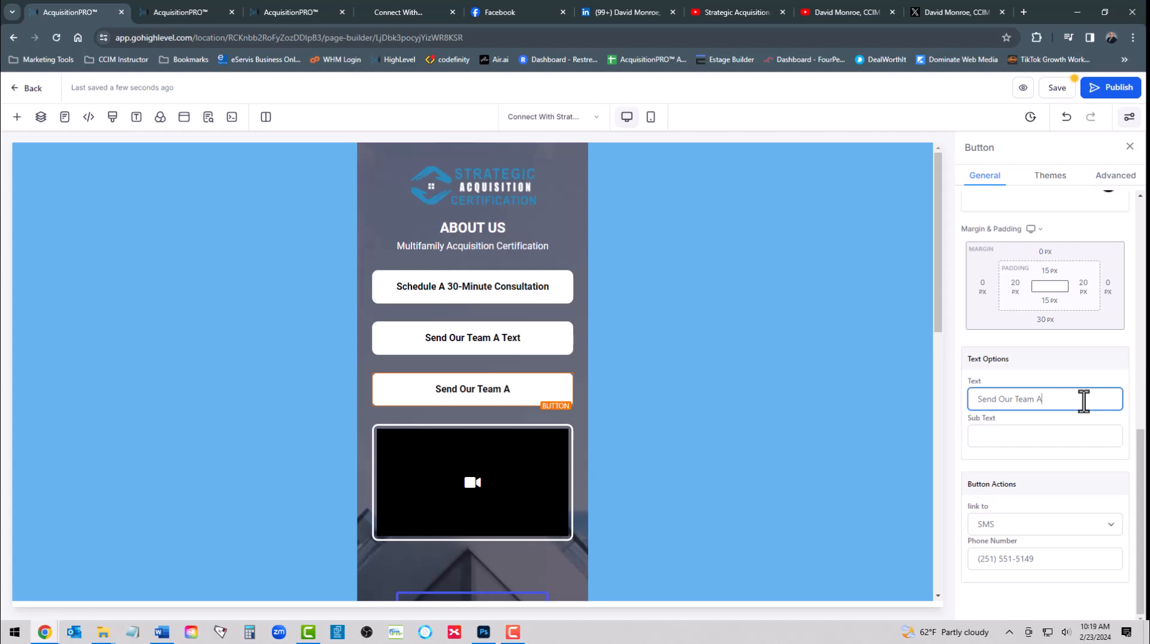
{"action": "type", "text": "n Email"}
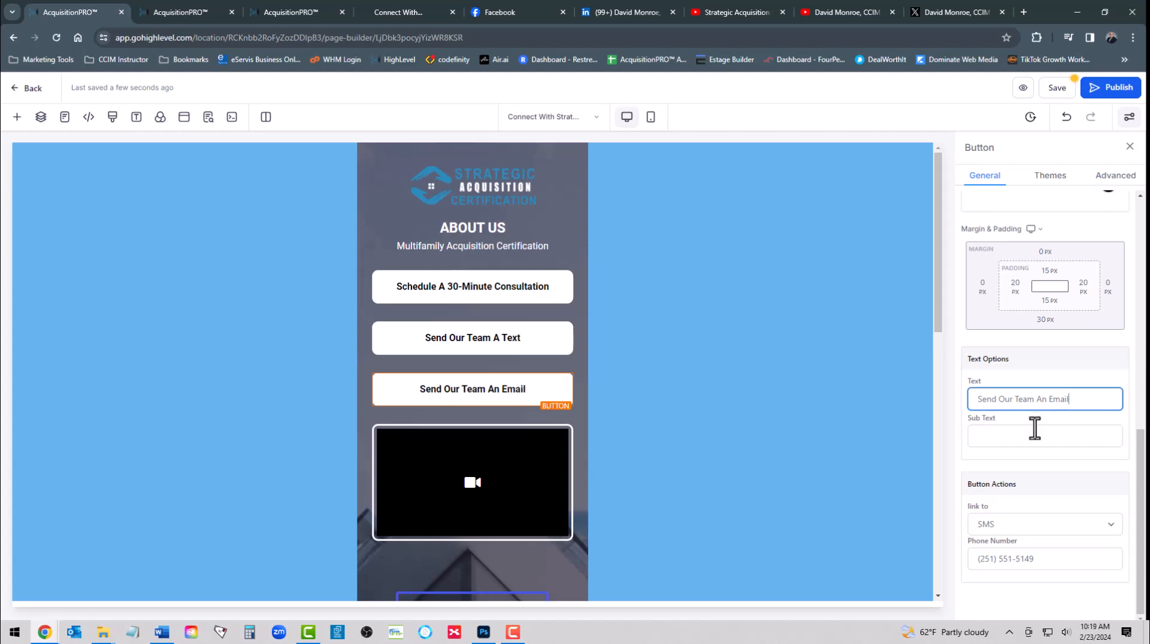
Link the button to the team's email address and save the page
{"action": "left_click", "coordinate": [998, 523]}
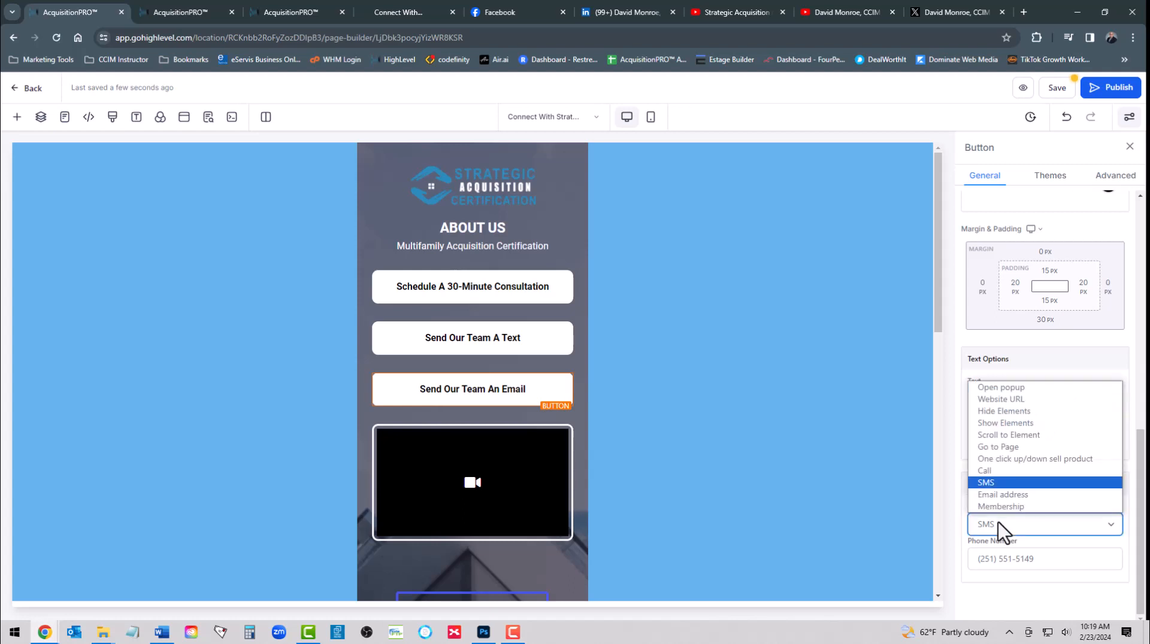
{"action": "left_click", "coordinate": [1000, 496]}
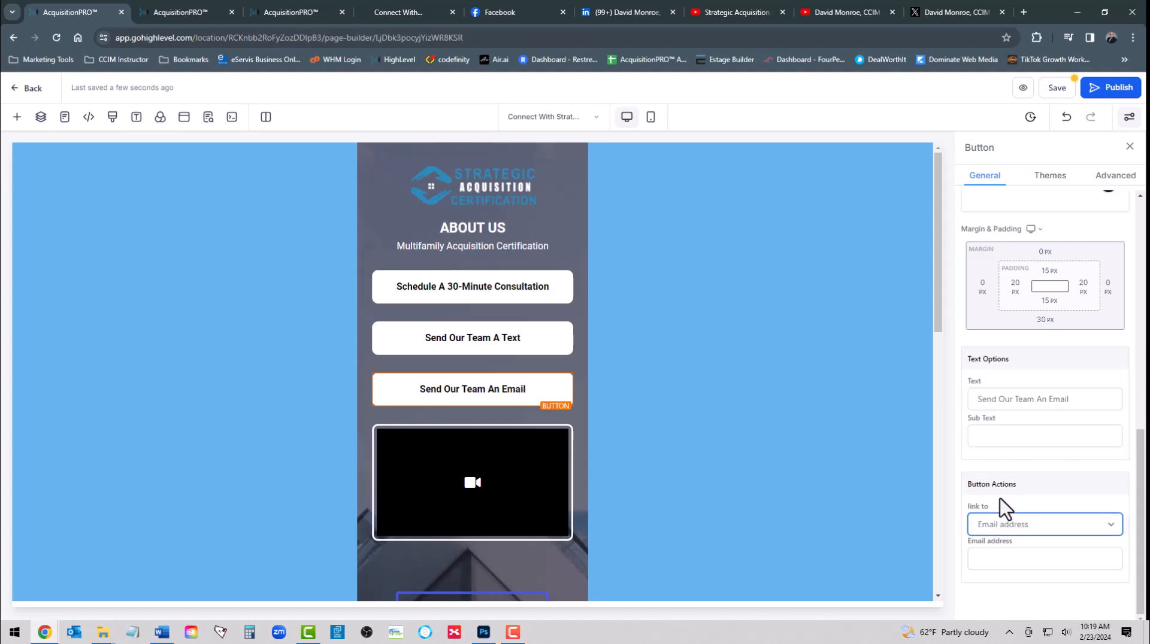
{"action": "left_click", "coordinate": [1000, 560]}
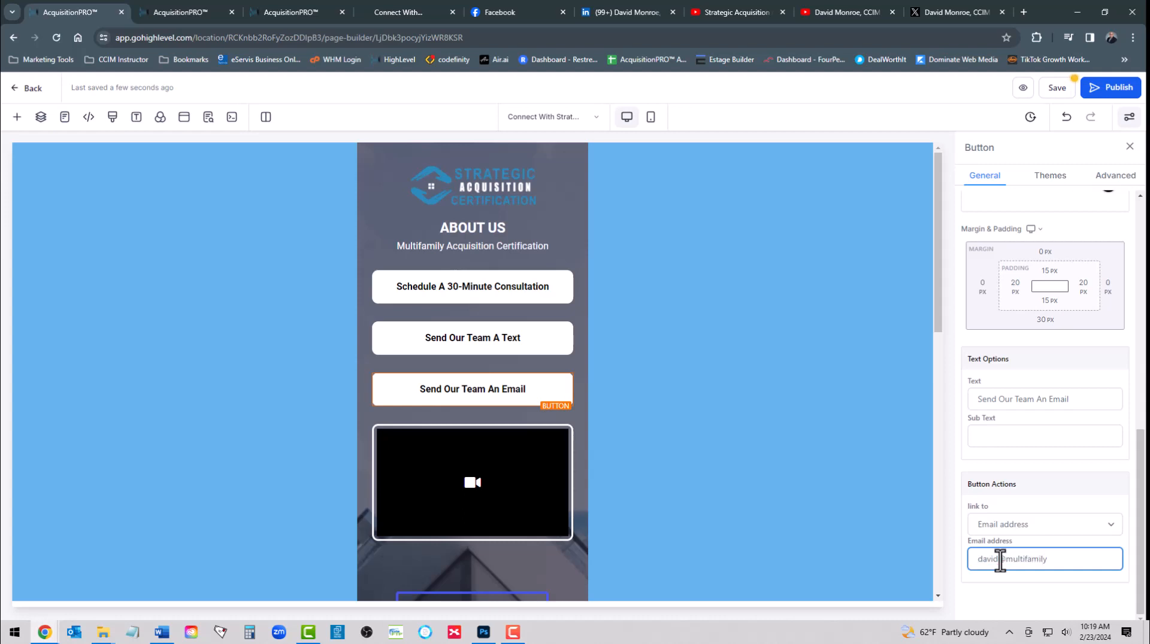
{"action": "left_click", "coordinate": [1055, 88]}
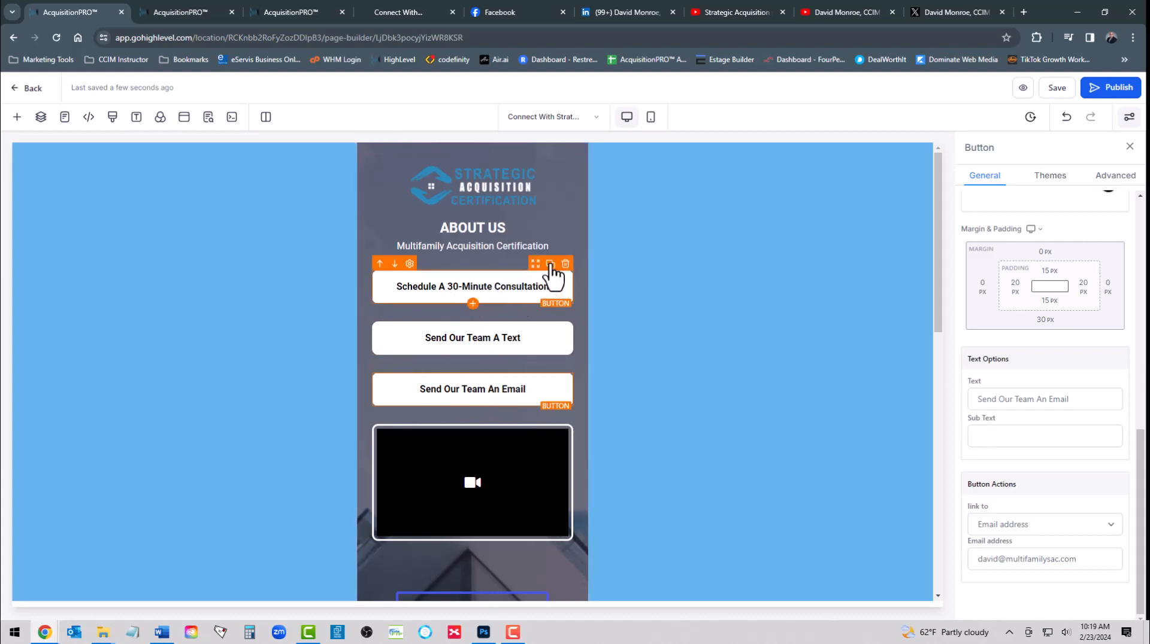
Duplicate the Schedule A 30-Minute Consultation button and relabel the top copy Learn More About The Certification
{"action": "left_click", "coordinate": [550, 265]}
{"action": "left_click", "coordinate": [454, 289]}
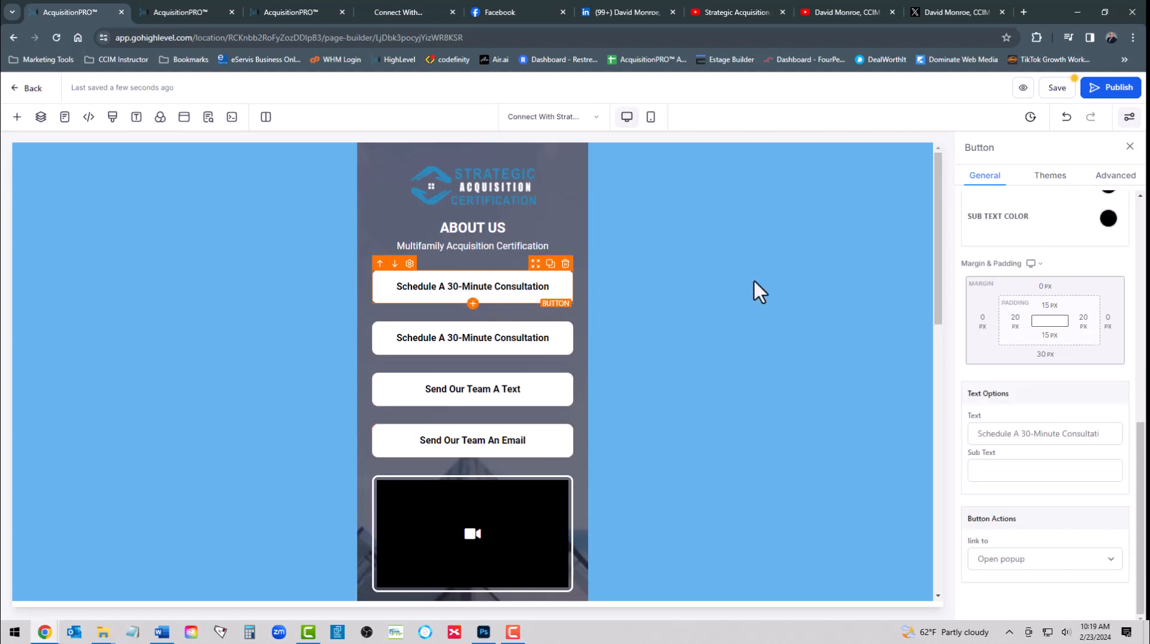
{"action": "left_click", "coordinate": [995, 432]}
{"action": "triple_click", "coordinate": [996, 433]}
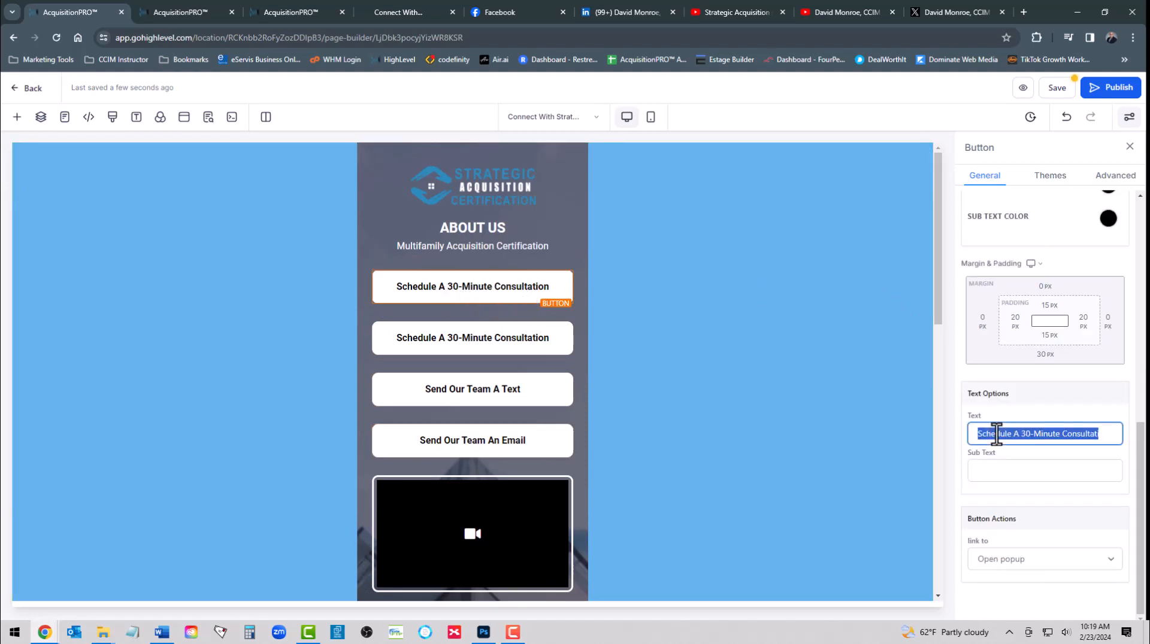
{"action": "type", "text": "Lea"}
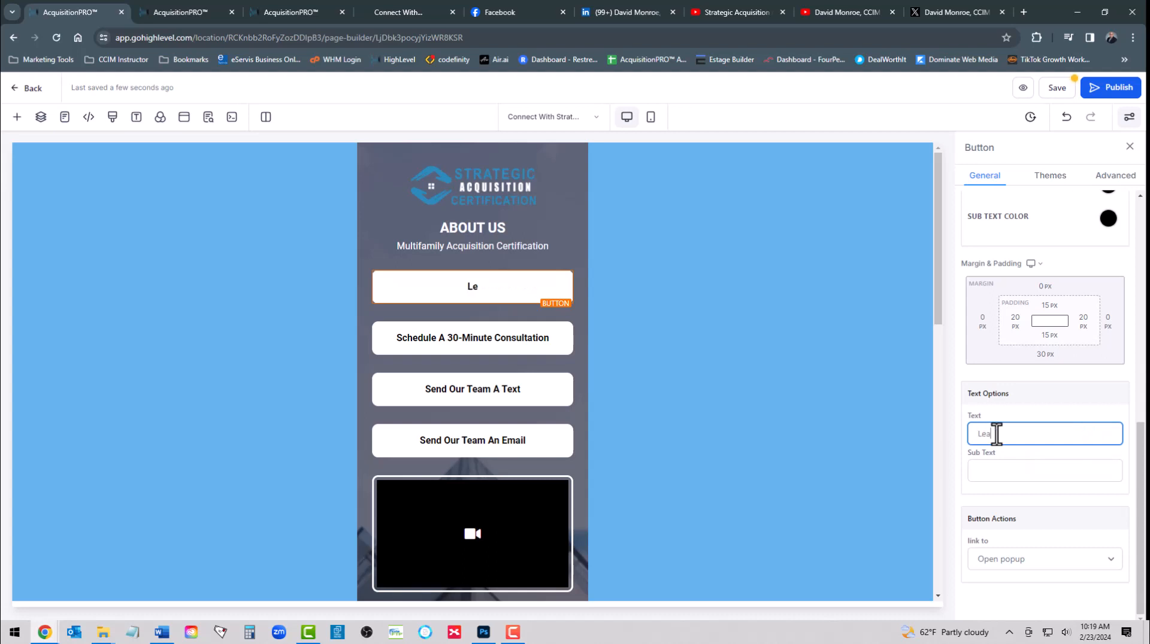
{"action": "type", "text": "rn More ABout The C"}
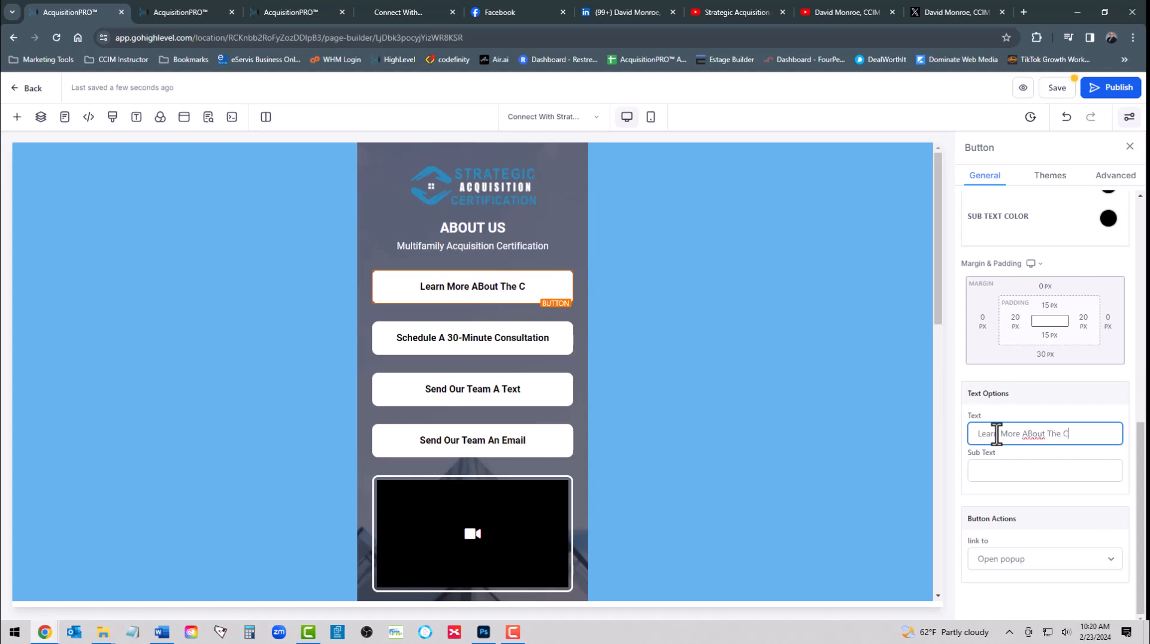
{"action": "type", "text": "ertification"}
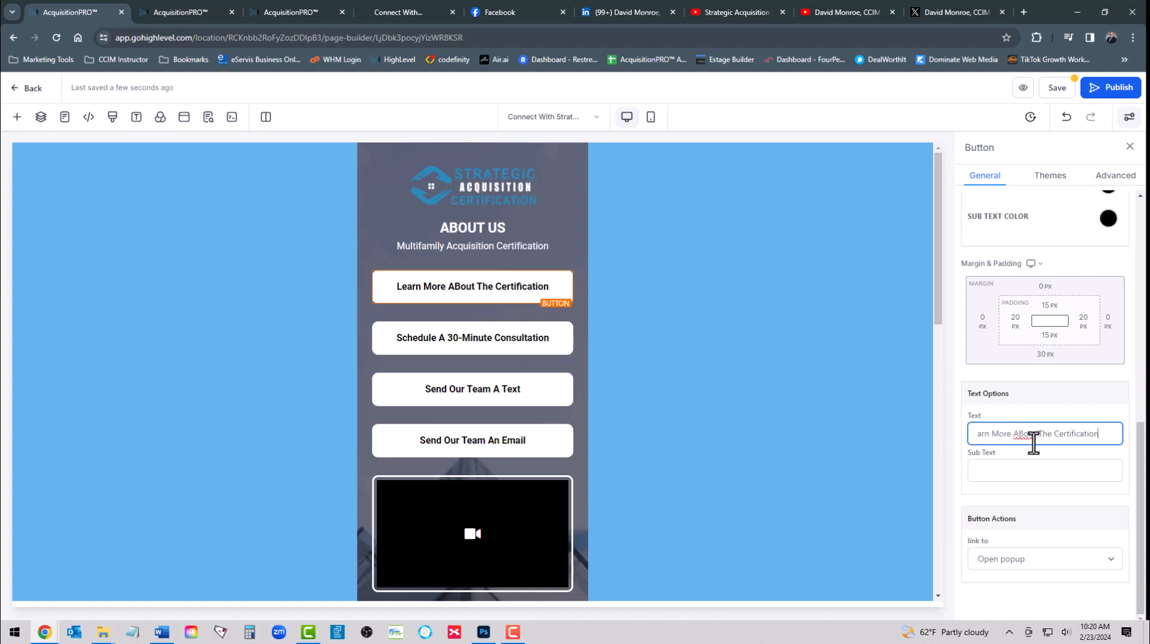
{"action": "key", "text": "BackSpace"}
{"action": "type", "text": "b"}
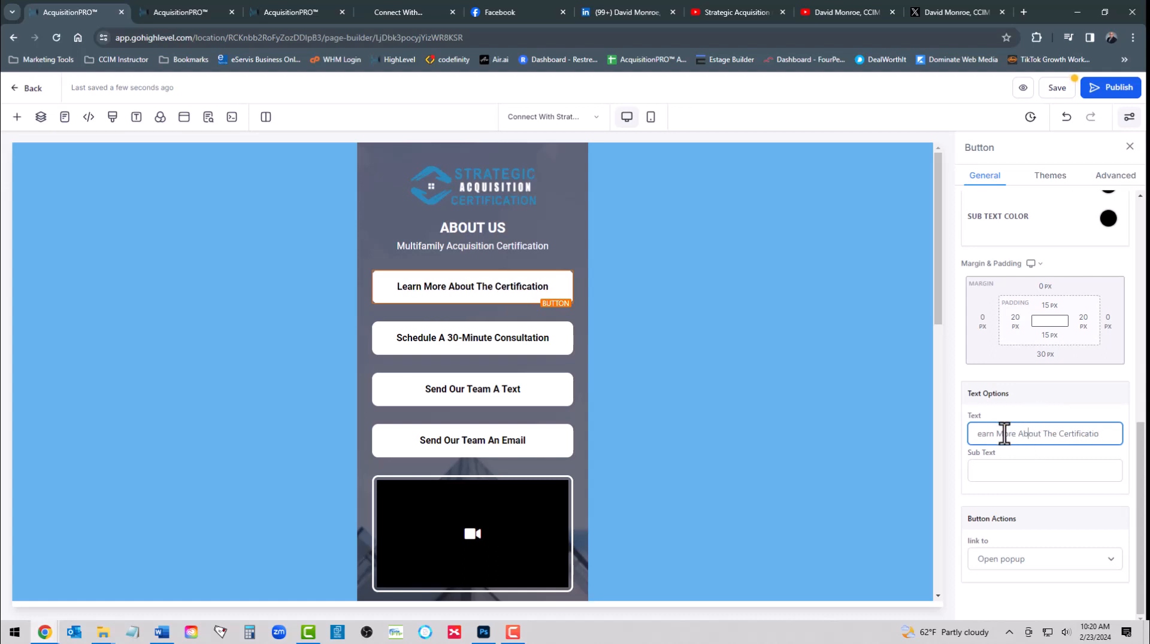
Give the button CLICK HERE sub text and set its link action to Website URL
{"action": "left_click", "coordinate": [999, 470]}
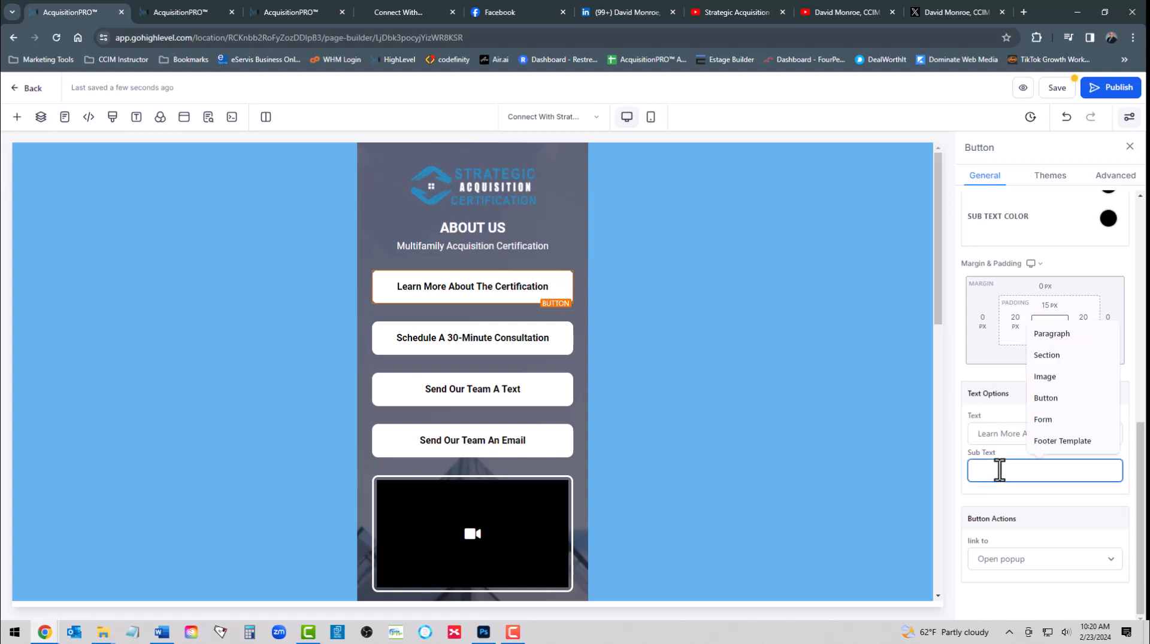
{"action": "type", "text": "CLICK H"}
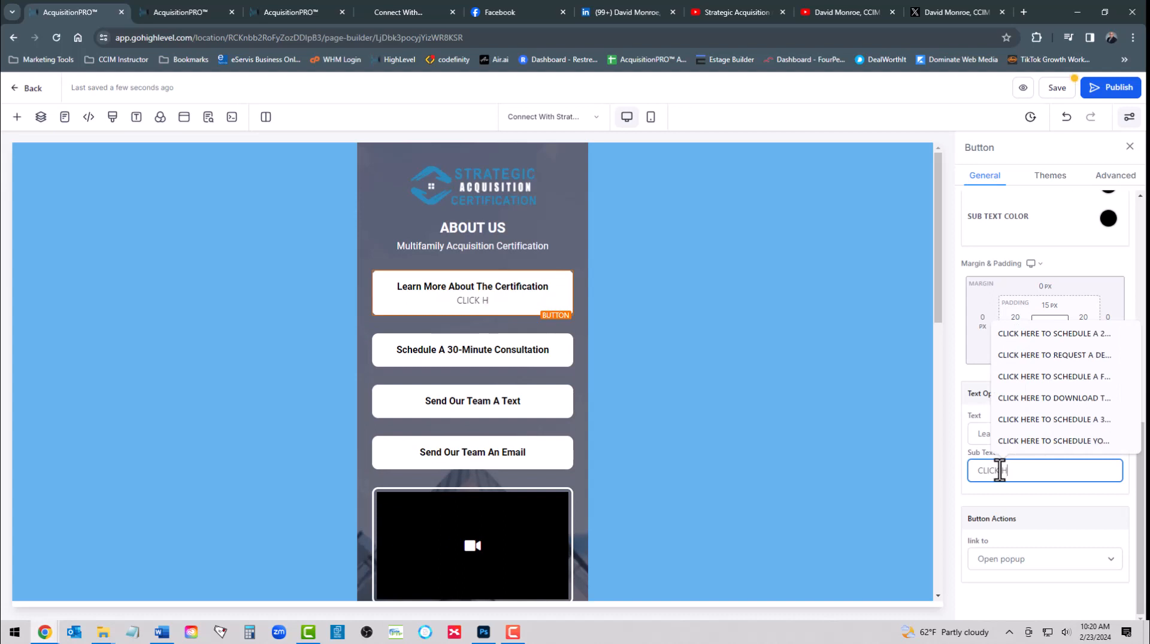
{"action": "type", "text": "ERE"}
{"action": "left_click", "coordinate": [1027, 497]}
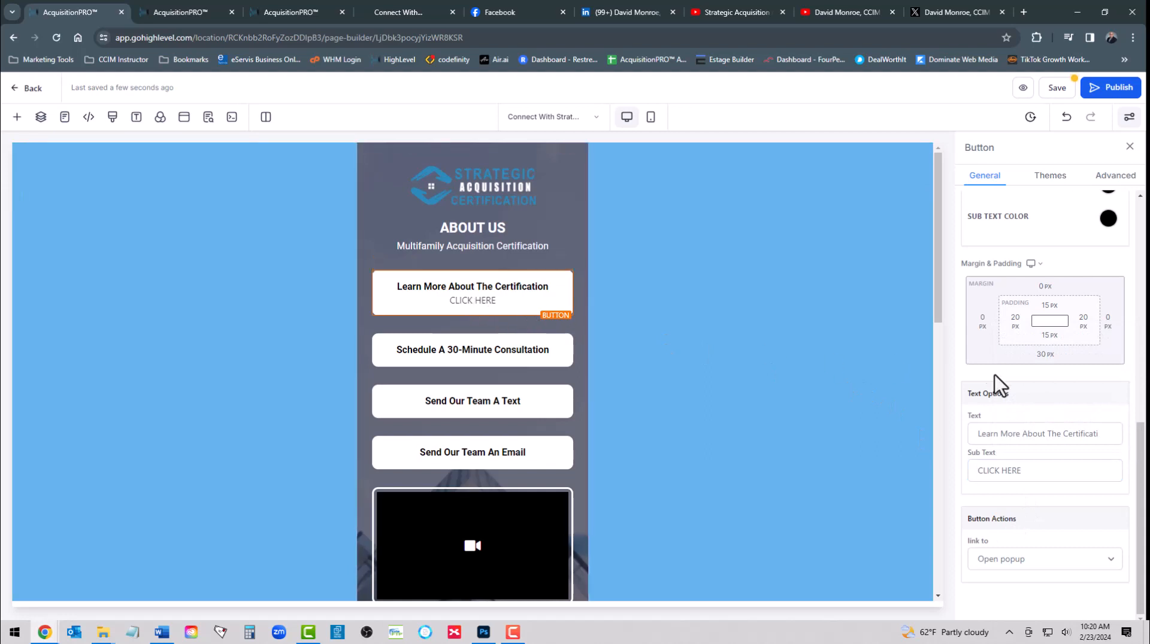
{"action": "left_click", "coordinate": [1070, 571]}
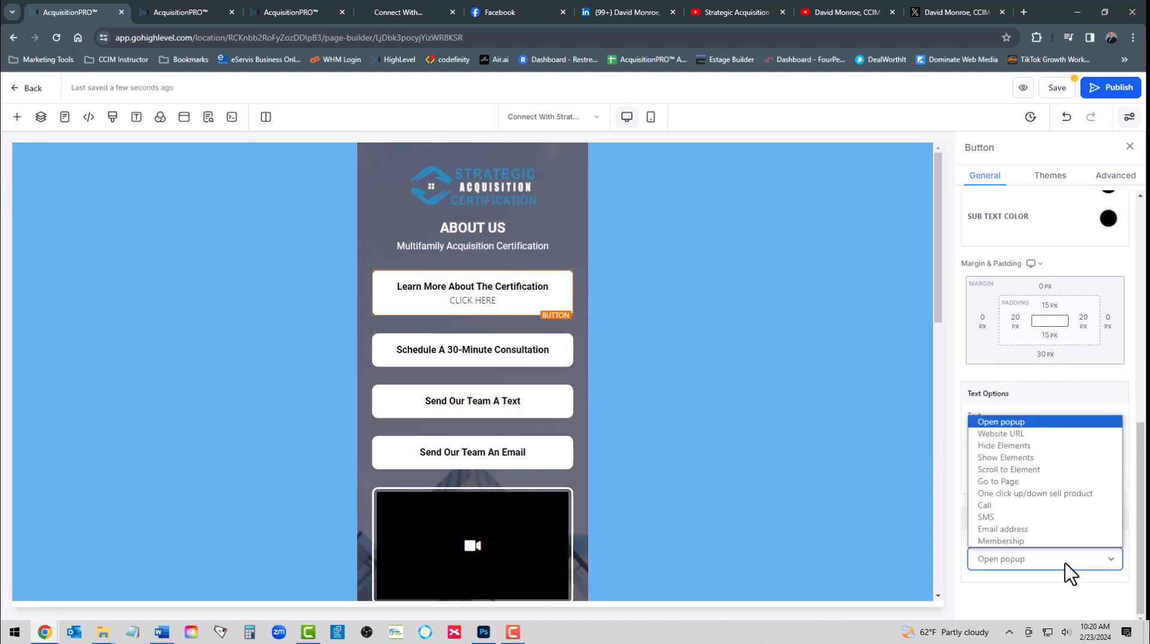
{"action": "left_click", "coordinate": [1016, 433]}
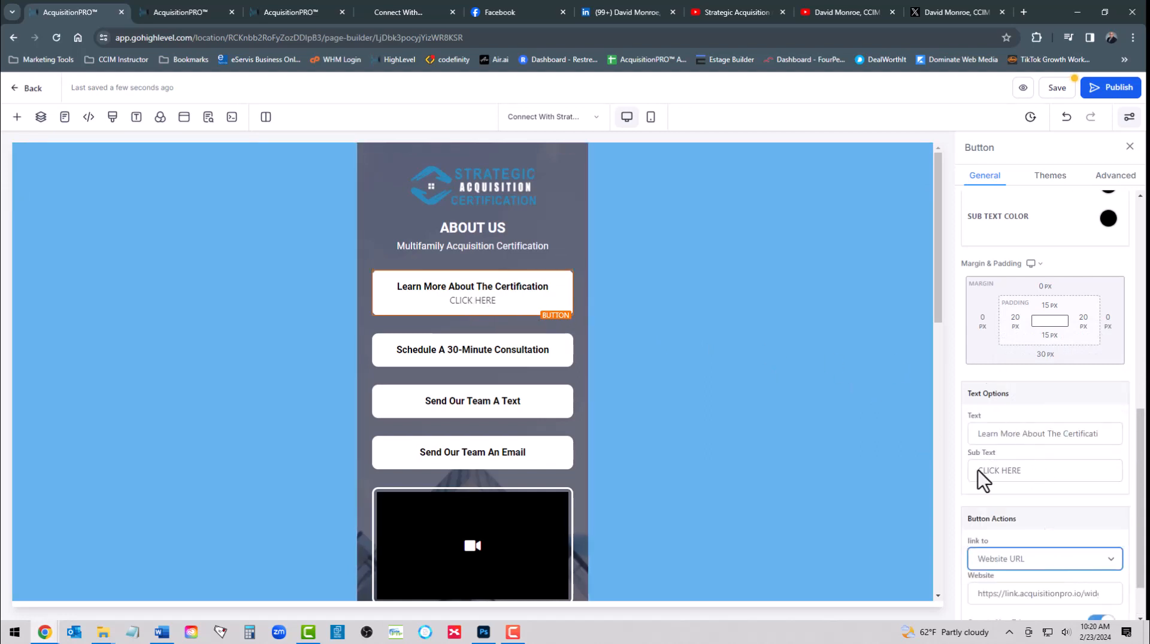
{"action": "left_click", "coordinate": [845, 12]}
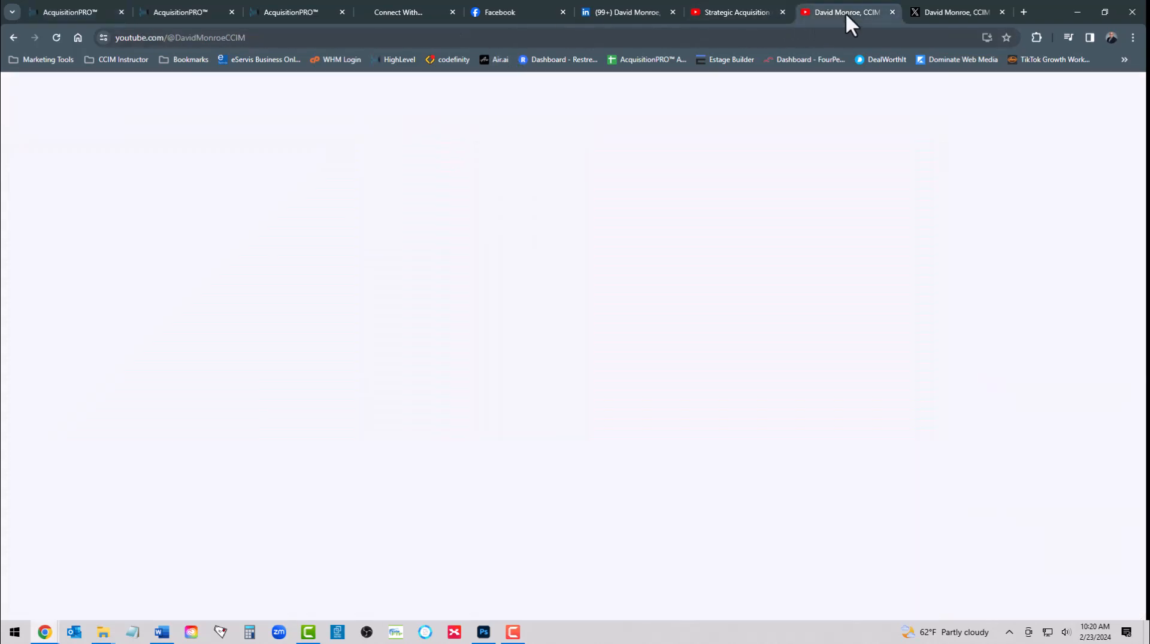
Copy the Strategic Acquisition Certification video's YouTube address and return to the page builder
{"action": "left_click", "coordinate": [747, 7]}
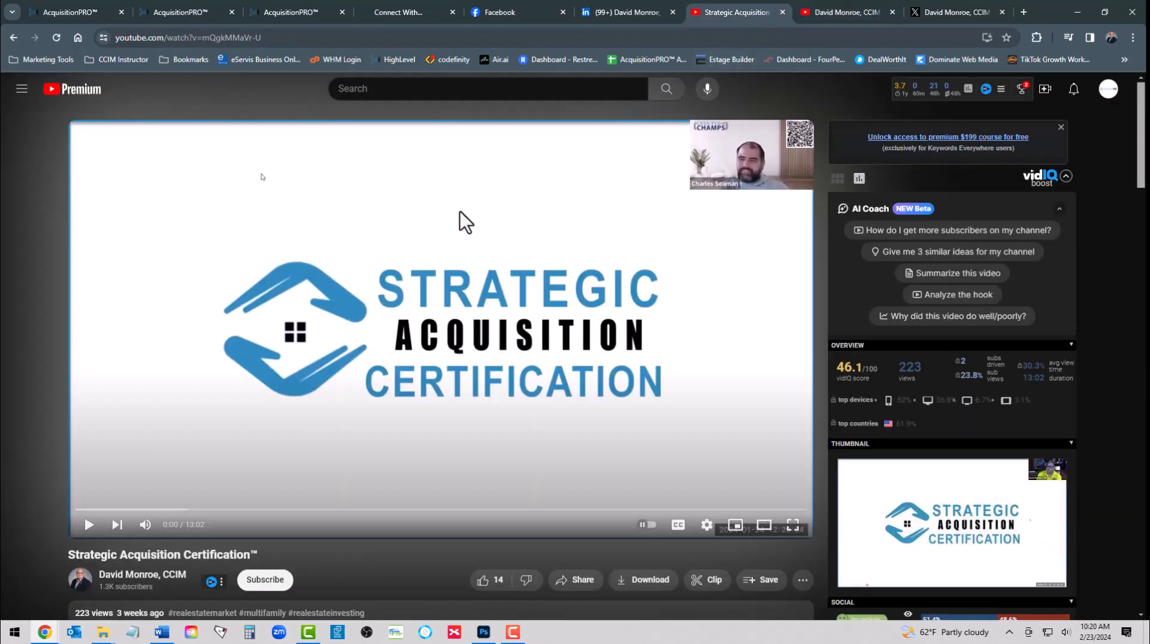
{"action": "left_click", "coordinate": [177, 38]}
{"action": "key", "text": "ctrl+c"}
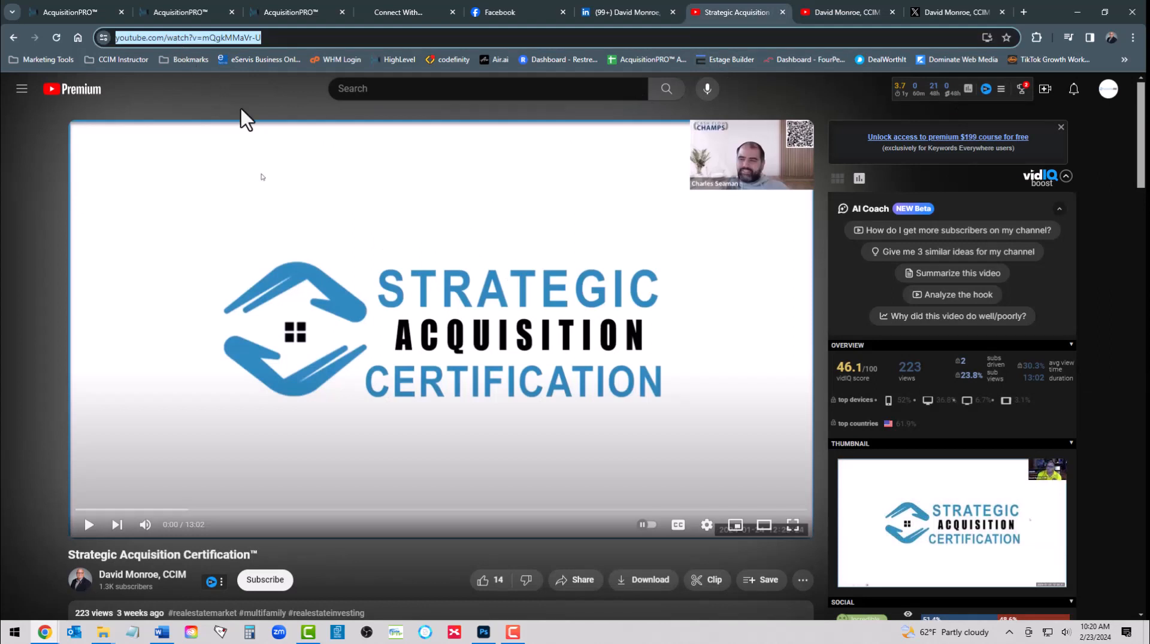
{"action": "left_click", "coordinate": [79, 12]}
Replace the Learn More button's Website link with the copied YouTube video URL and save the page
{"action": "double_click", "coordinate": [1034, 594]}
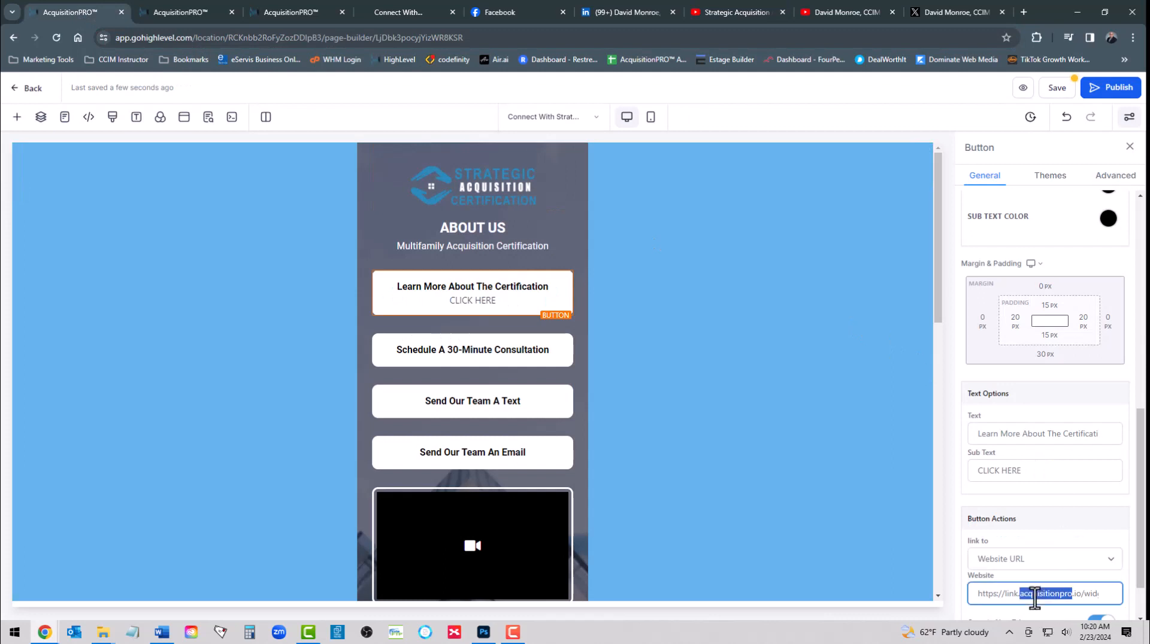
{"action": "key", "text": "ctrl+a"}
{"action": "key", "text": "ctrl+v"}
{"action": "scroll", "coordinate": [1080, 555], "scroll_direction": "down", "scroll_amount": 1}
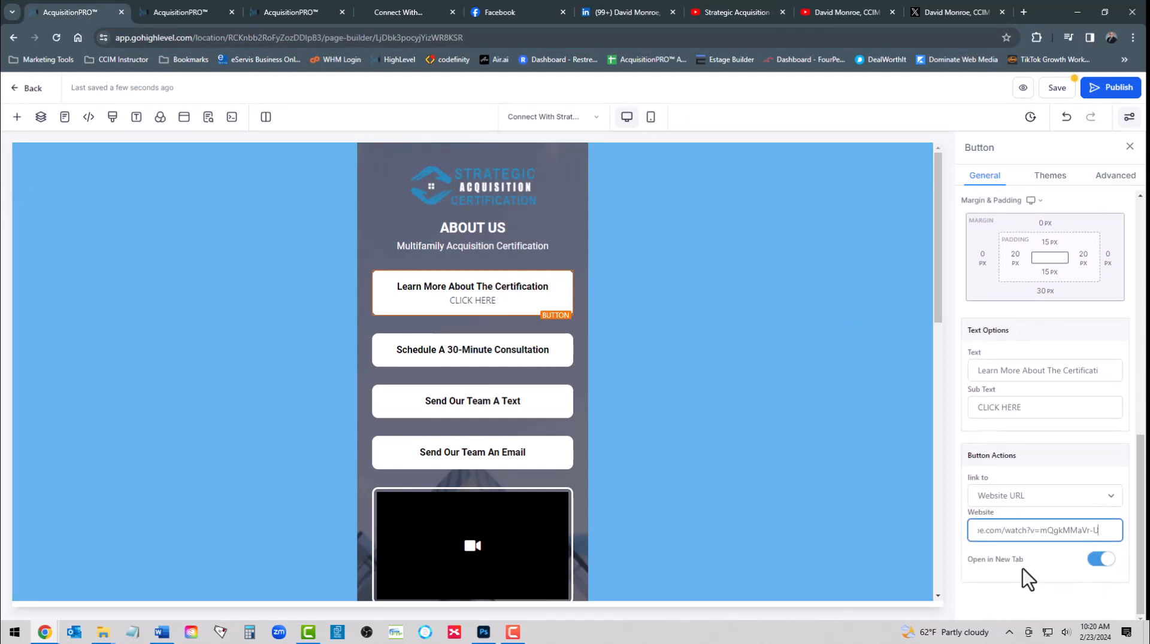
{"action": "left_click", "coordinate": [1055, 90]}
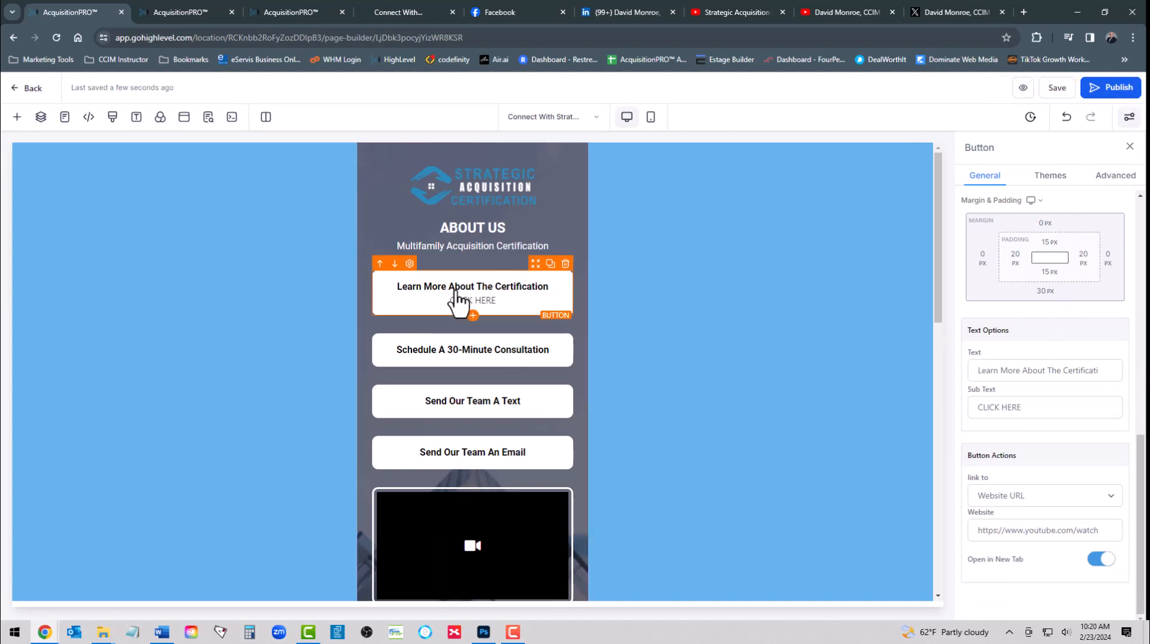
{"action": "scroll", "coordinate": [443, 383], "scroll_direction": "down", "scroll_amount": 4}
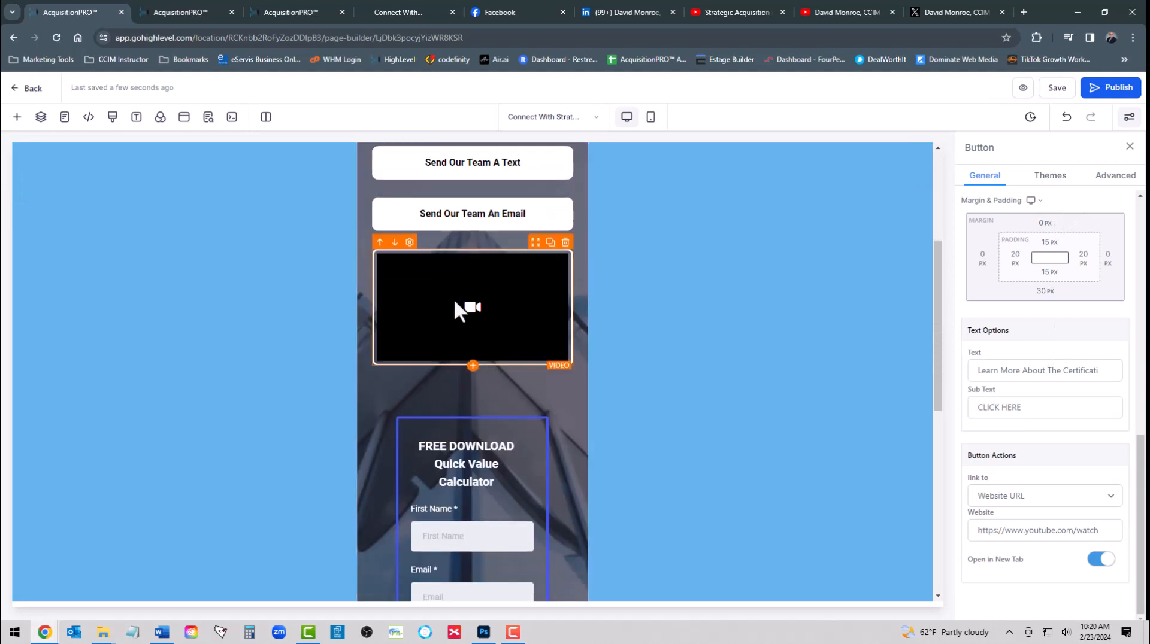
Hide the Video layer from the Layers panel so the Free Download form follows the buttons
{"action": "left_click", "coordinate": [460, 310]}
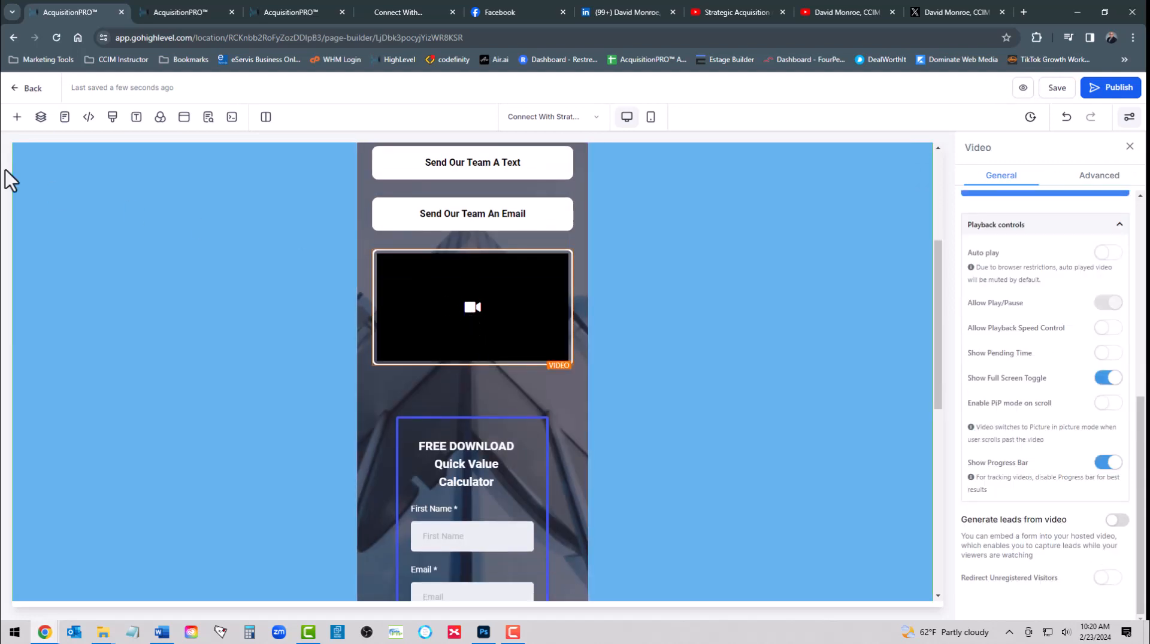
{"action": "left_click", "coordinate": [17, 118]}
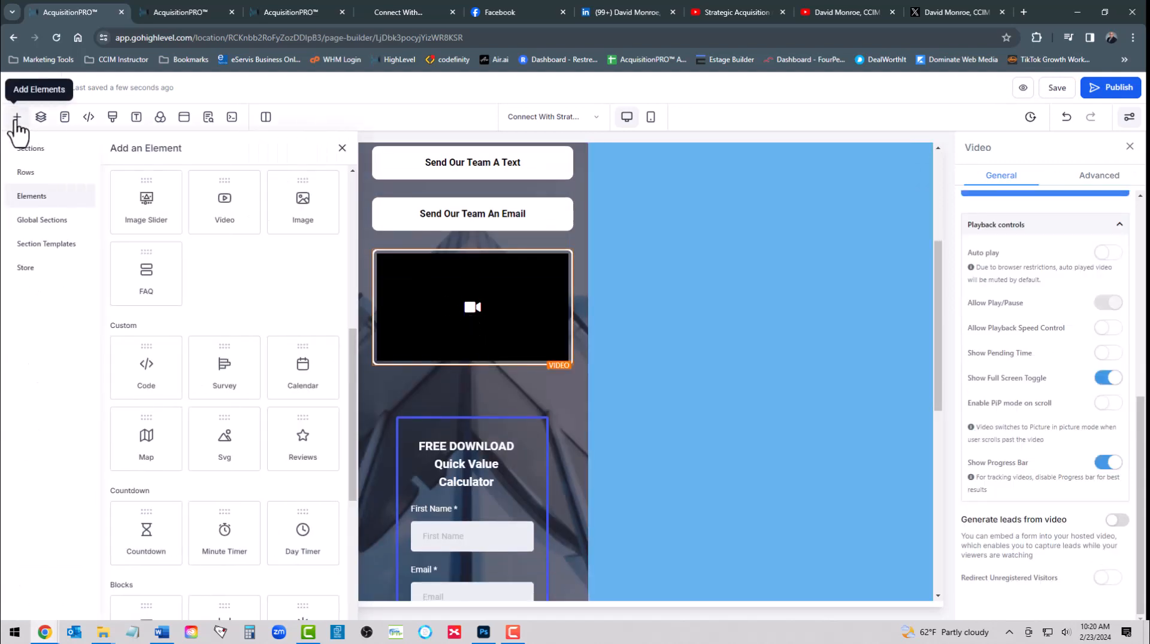
{"action": "left_click", "coordinate": [41, 118]}
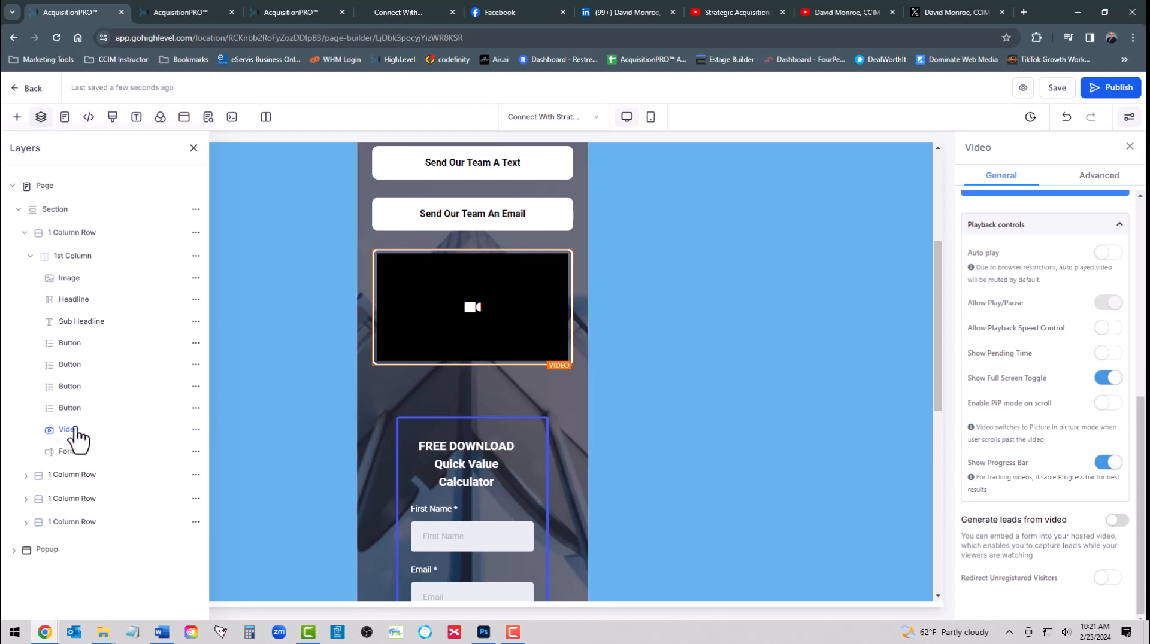
{"action": "left_click", "coordinate": [196, 430]}
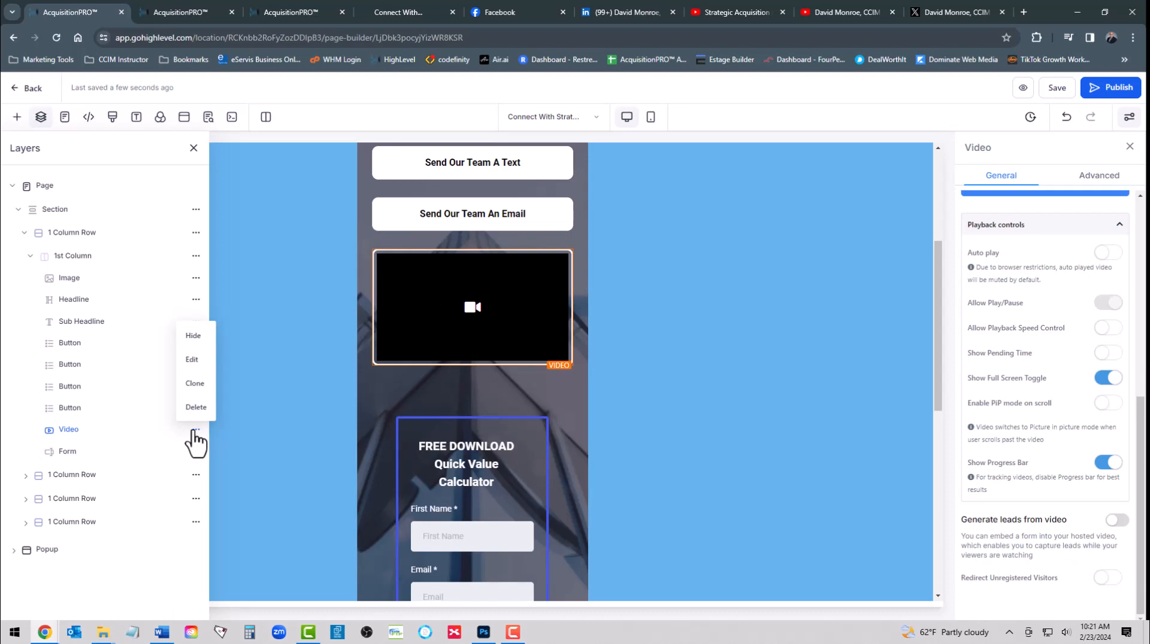
{"action": "left_click", "coordinate": [193, 336]}
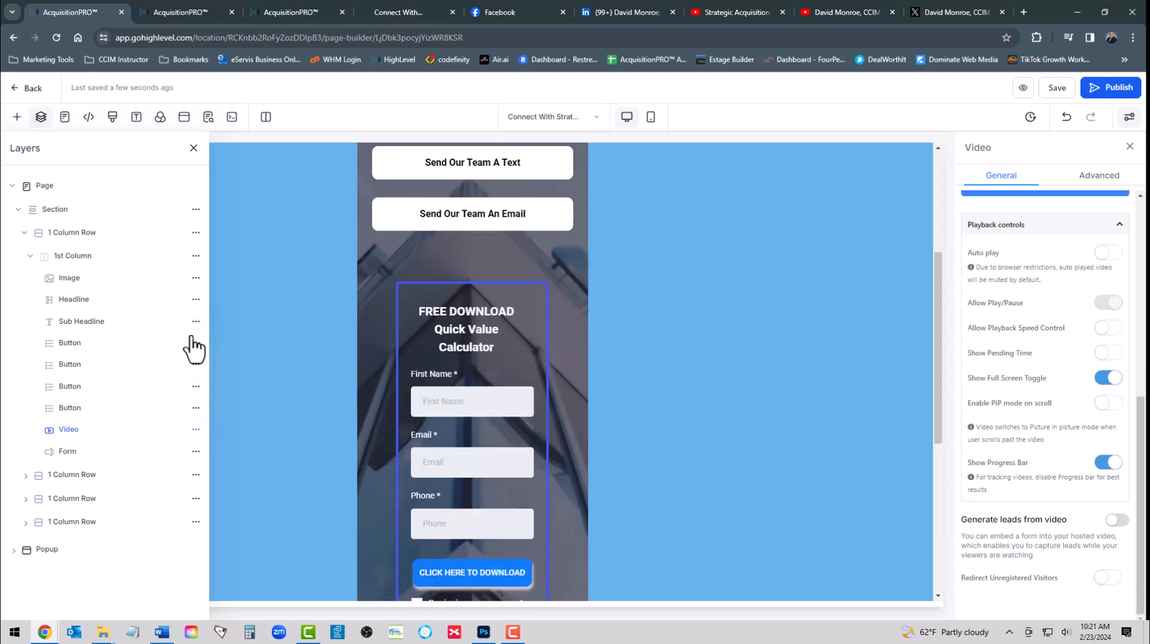
{"action": "scroll", "coordinate": [469, 262], "scroll_direction": "up", "scroll_amount": 4}
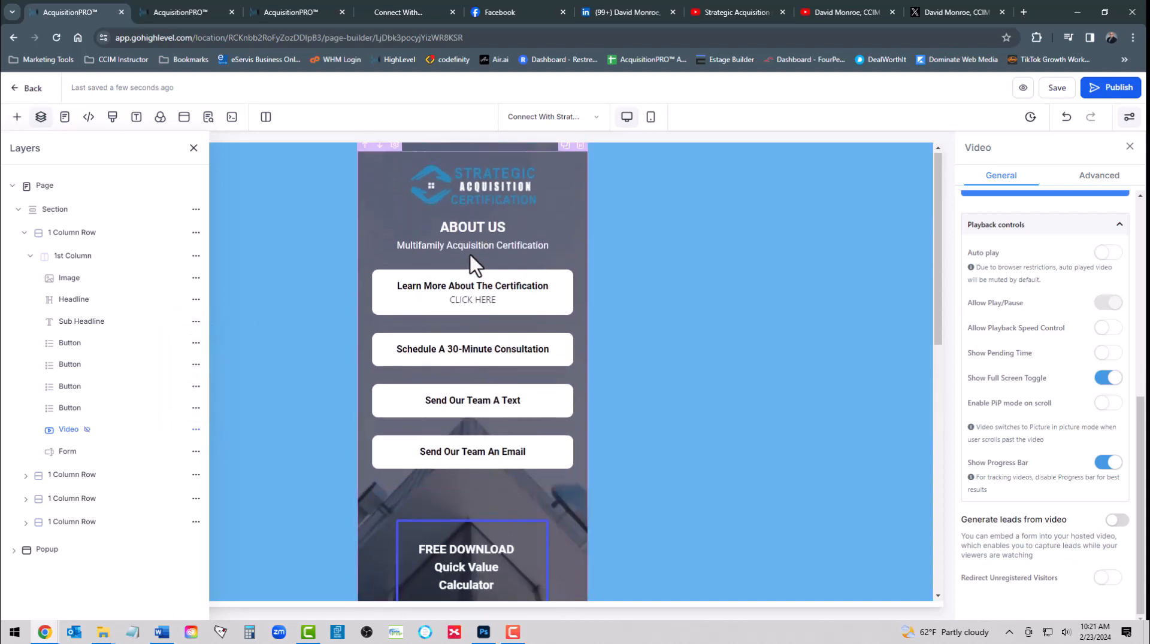
{"action": "scroll", "coordinate": [470, 254], "scroll_direction": "down", "scroll_amount": 3}
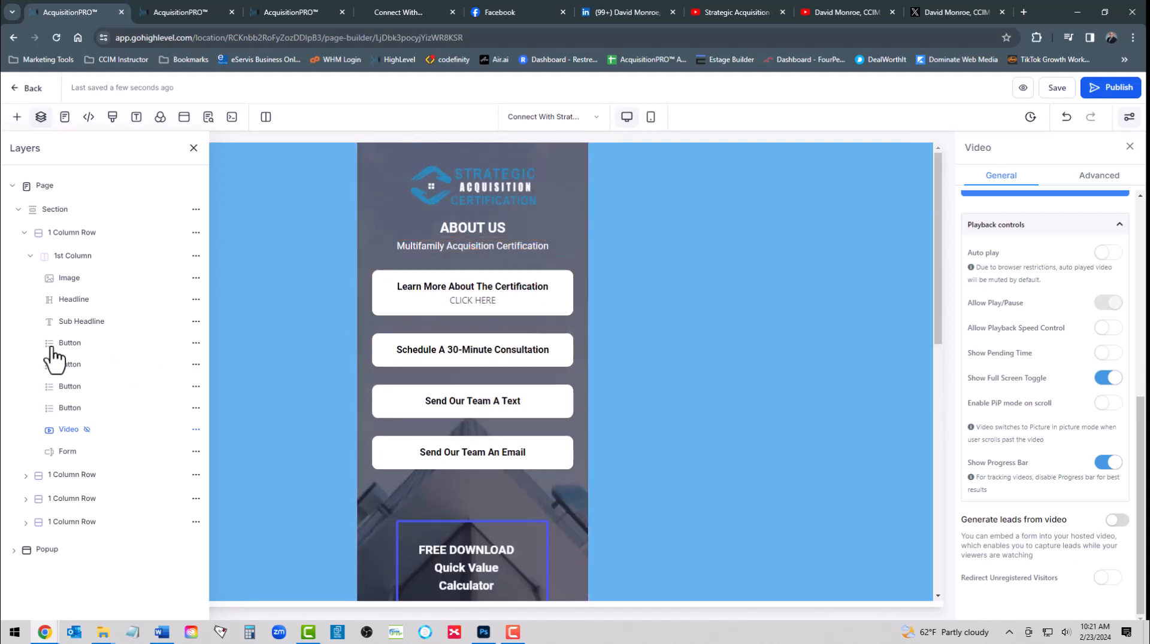
Show the hidden Video layer again from the Layers panel
{"action": "left_click", "coordinate": [196, 429]}
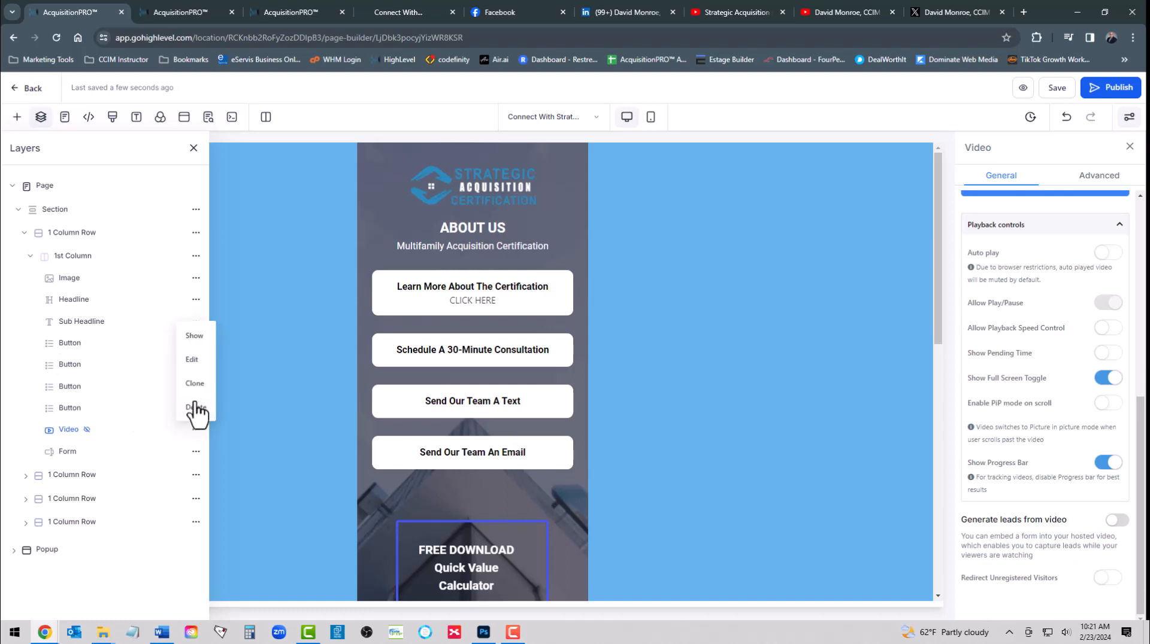
{"action": "left_click", "coordinate": [194, 336]}
{"action": "scroll", "coordinate": [449, 416], "scroll_direction": "down", "scroll_amount": 3}
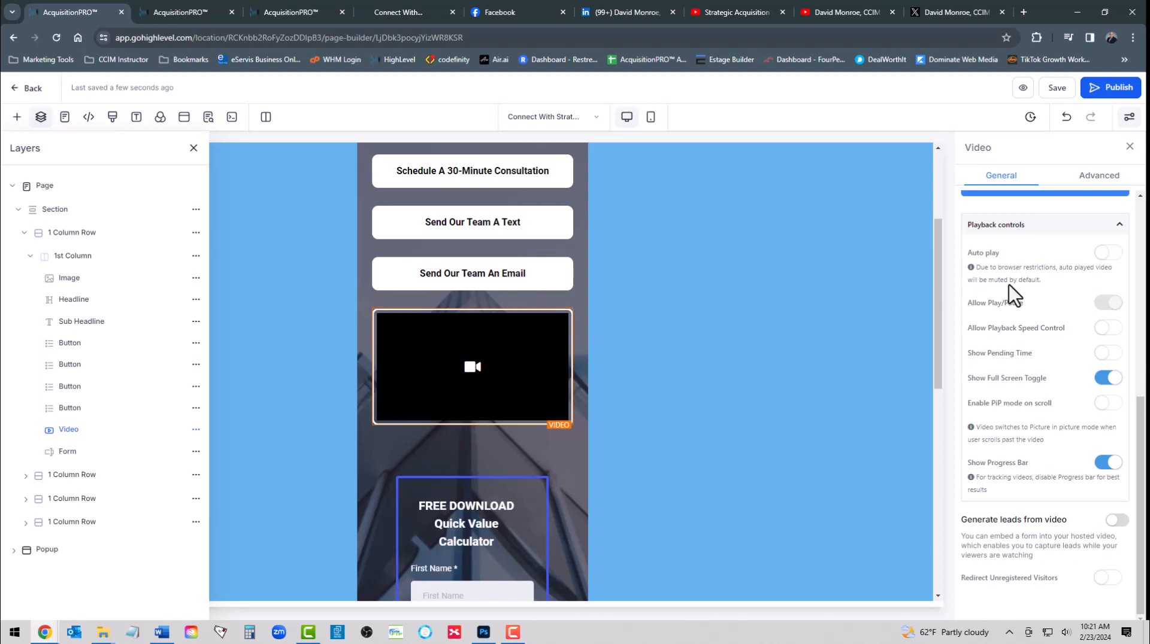
{"action": "scroll", "coordinate": [989, 424], "scroll_direction": "up", "scroll_amount": 5}
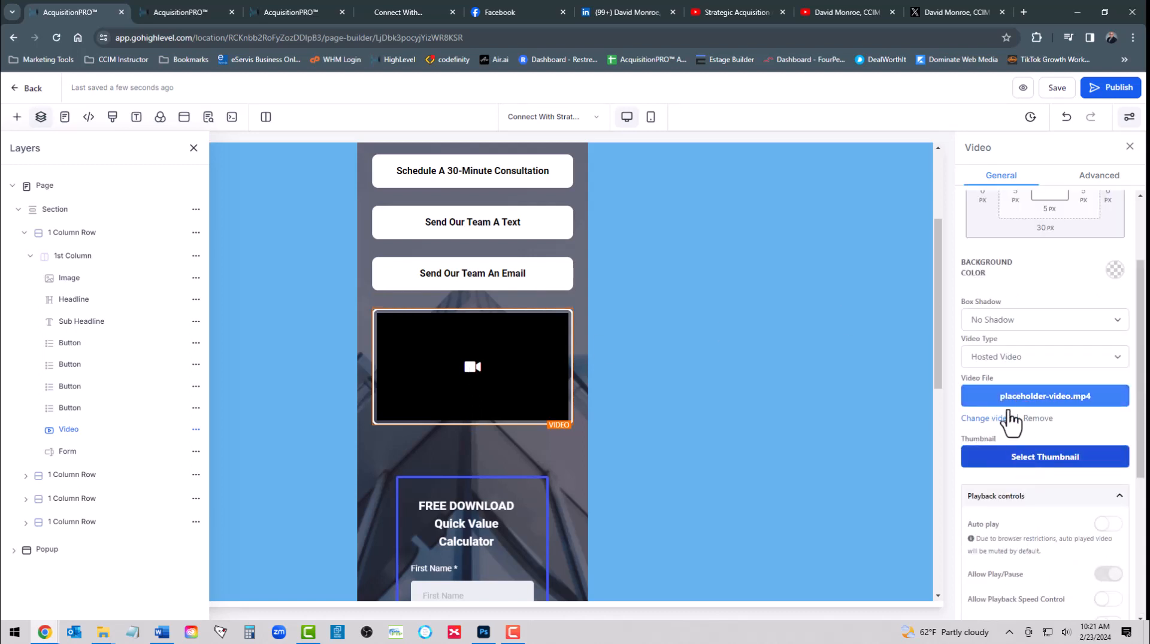
Set the video type to Youtube and paste the Strategic Acquisition Certification video URL
{"action": "left_click", "coordinate": [1017, 360]}
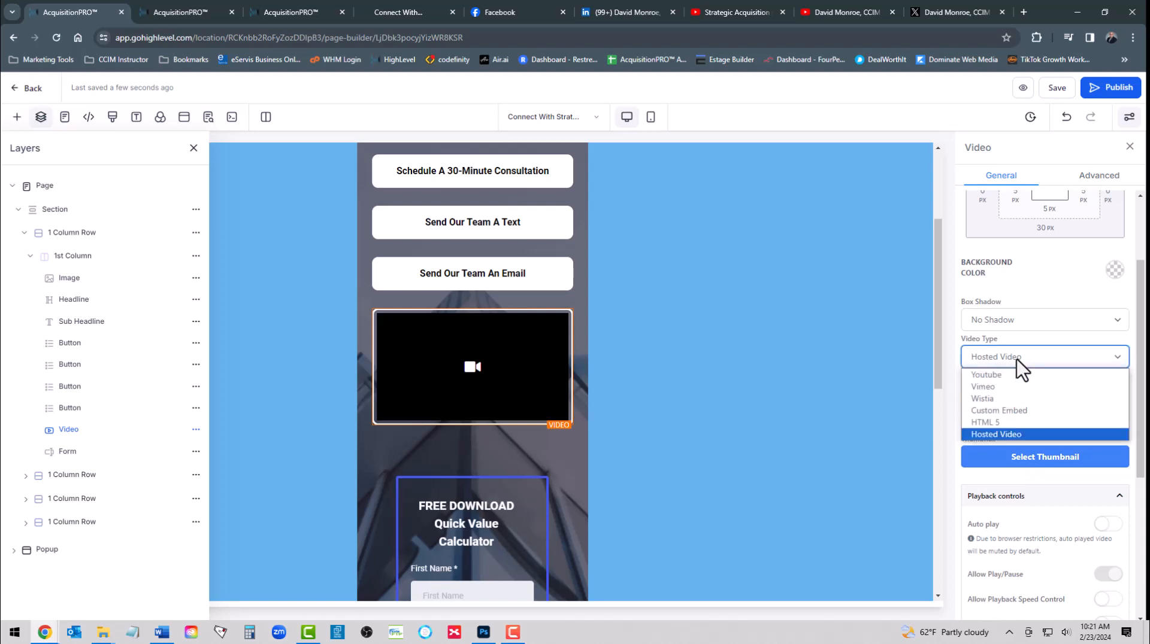
{"action": "left_click", "coordinate": [1004, 374]}
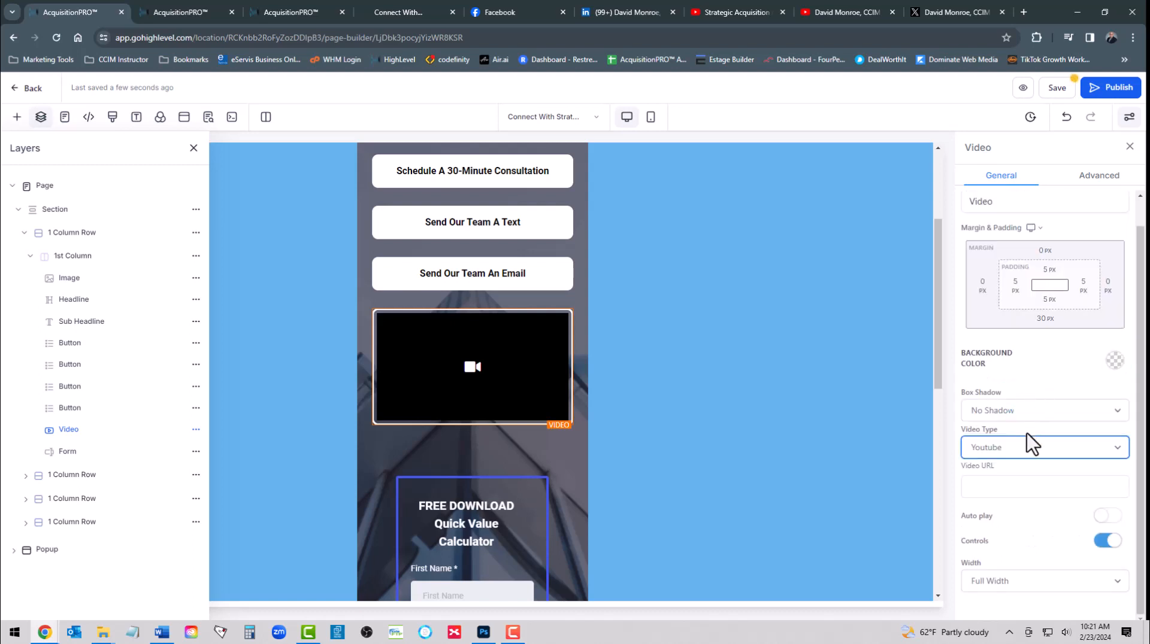
{"action": "left_click", "coordinate": [992, 488]}
{"action": "right_click", "coordinate": [993, 488]}
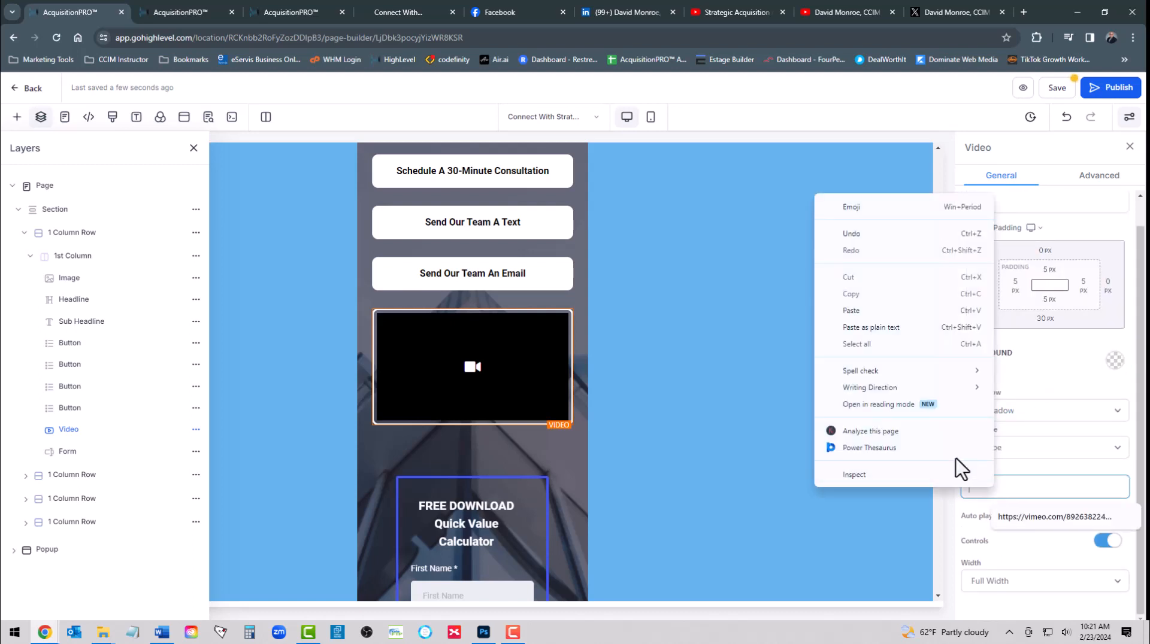
{"action": "left_click", "coordinate": [857, 311]}
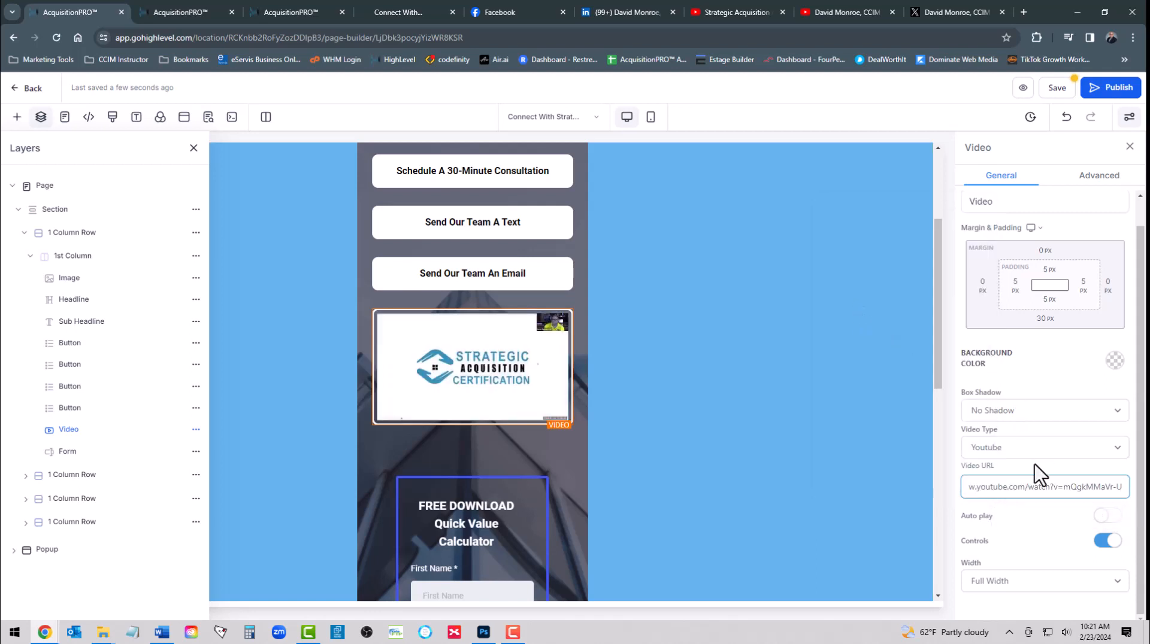
{"action": "left_click", "coordinate": [951, 415]}
Delete the Learn More About The Certification button and save the page
{"action": "scroll", "coordinate": [504, 341], "scroll_direction": "up", "scroll_amount": 3}
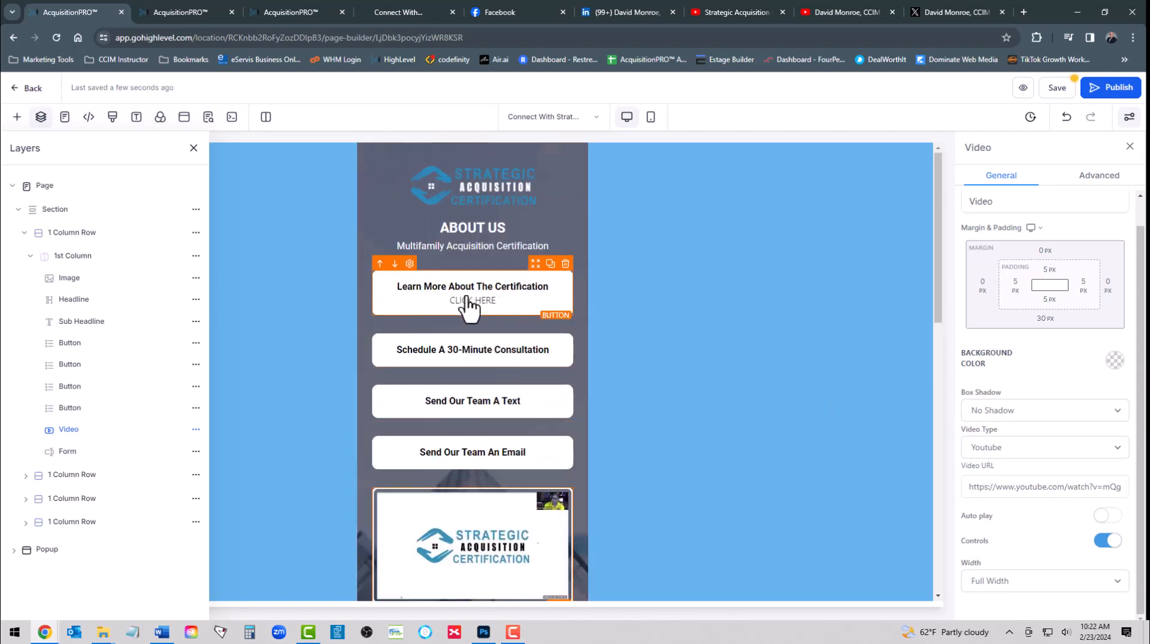
{"action": "left_click", "coordinate": [565, 264]}
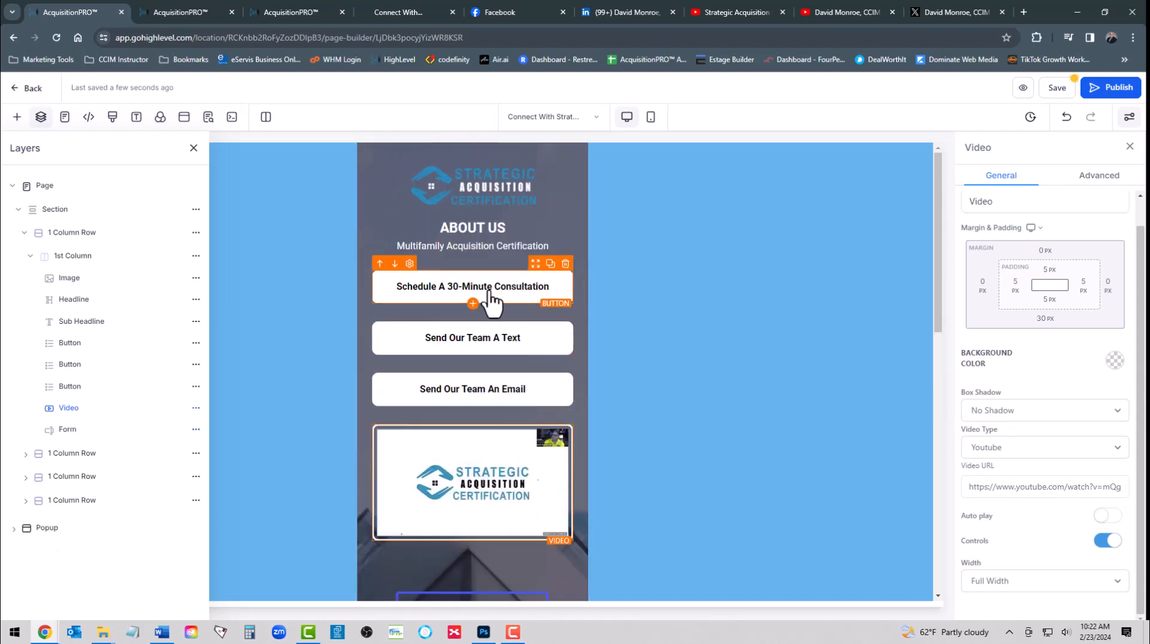
{"action": "scroll", "coordinate": [491, 311], "scroll_direction": "down", "scroll_amount": 2}
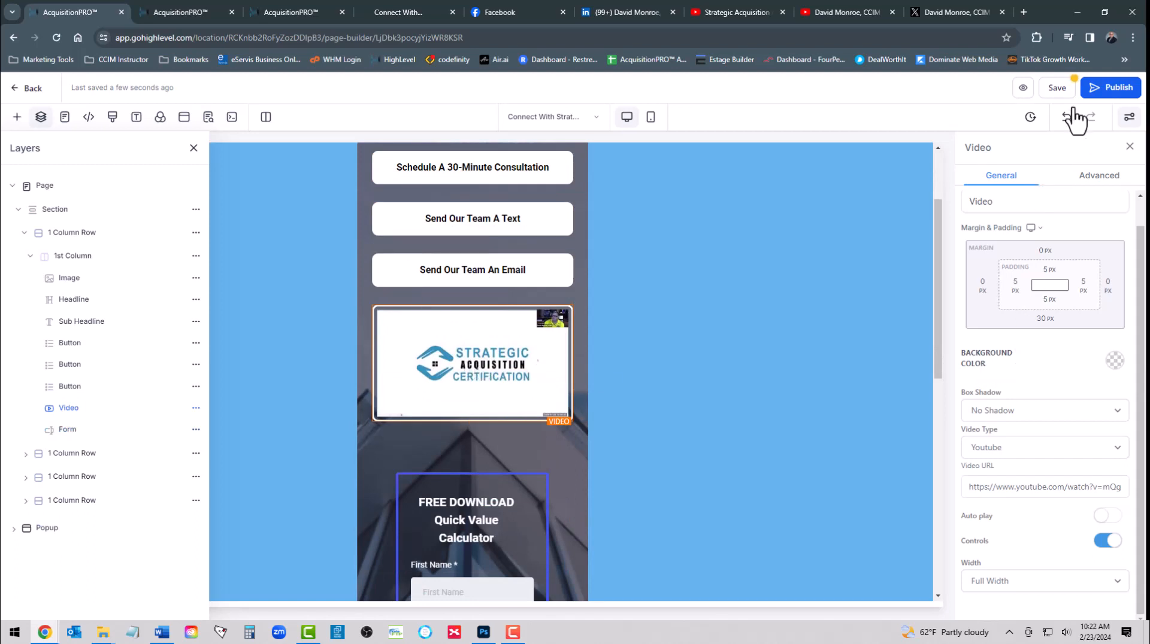
{"action": "left_click", "coordinate": [1059, 88]}
Close the Layers outline and scroll the canvas down through the Free Download opt-in form
{"action": "scroll", "coordinate": [509, 344], "scroll_direction": "down", "scroll_amount": 1}
{"action": "scroll", "coordinate": [509, 343], "scroll_direction": "down", "scroll_amount": 3}
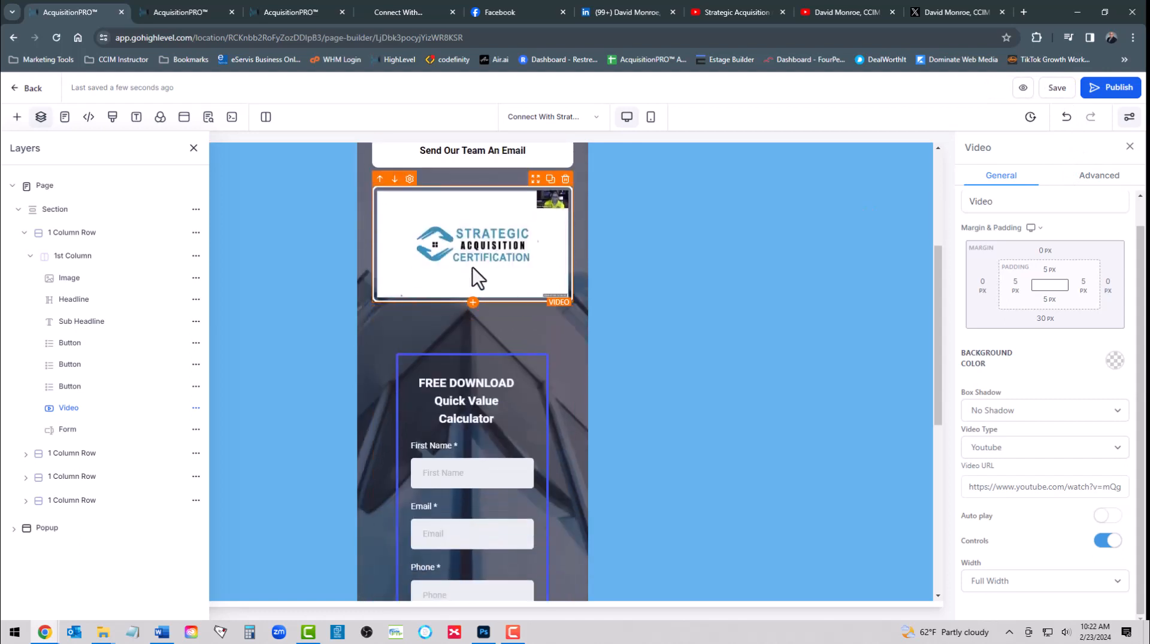
{"action": "scroll", "coordinate": [461, 252], "scroll_direction": "down", "scroll_amount": 4}
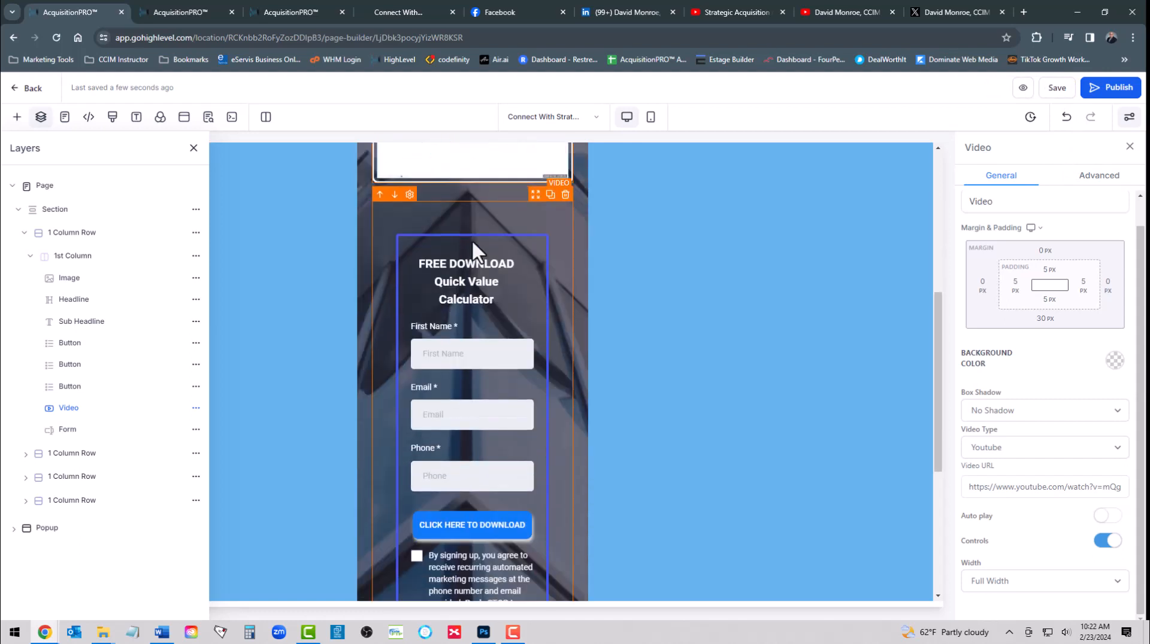
{"action": "scroll", "coordinate": [465, 294], "scroll_direction": "down", "scroll_amount": 4}
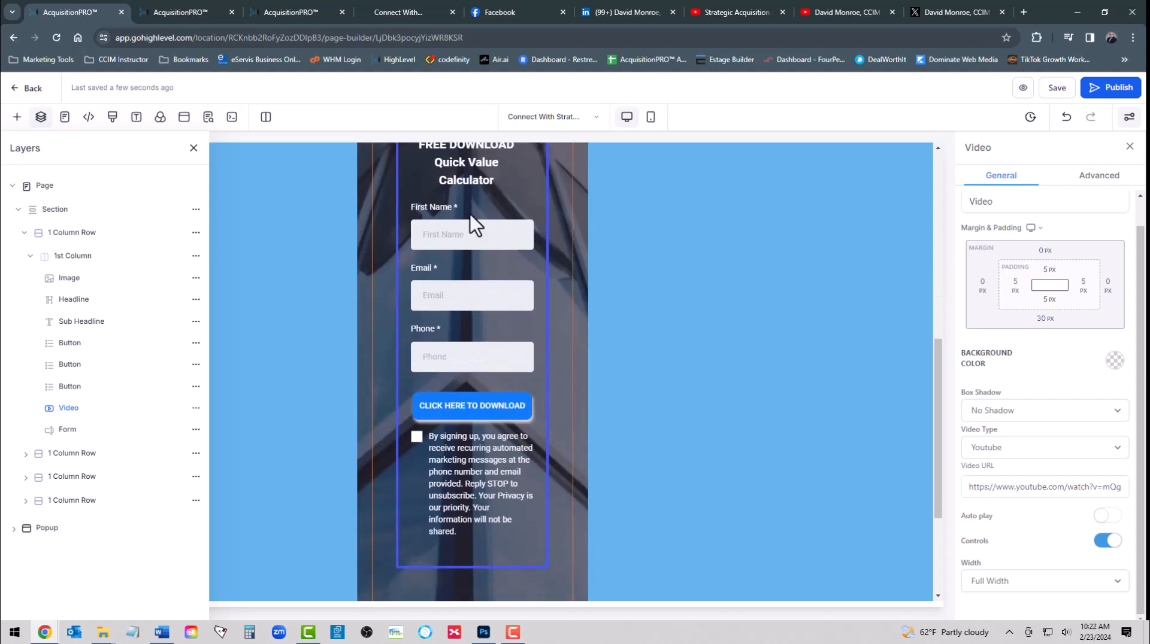
{"action": "scroll", "coordinate": [469, 214], "scroll_direction": "up", "scroll_amount": 4}
{"action": "left_click", "coordinate": [193, 148]}
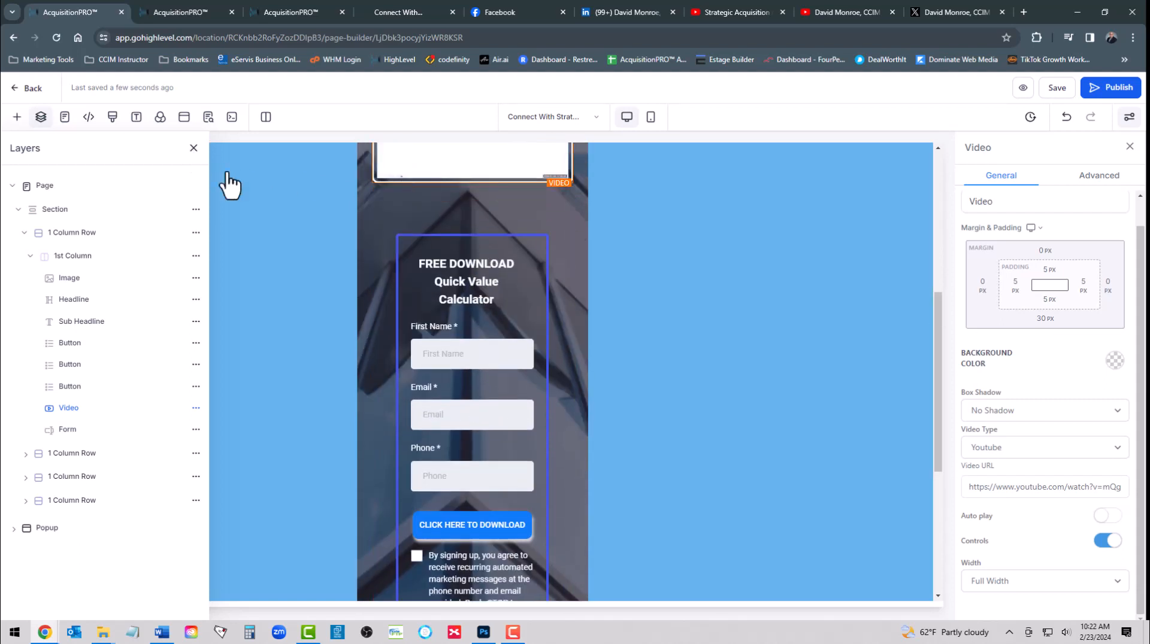
{"action": "scroll", "coordinate": [472, 284], "scroll_direction": "down", "scroll_amount": 2}
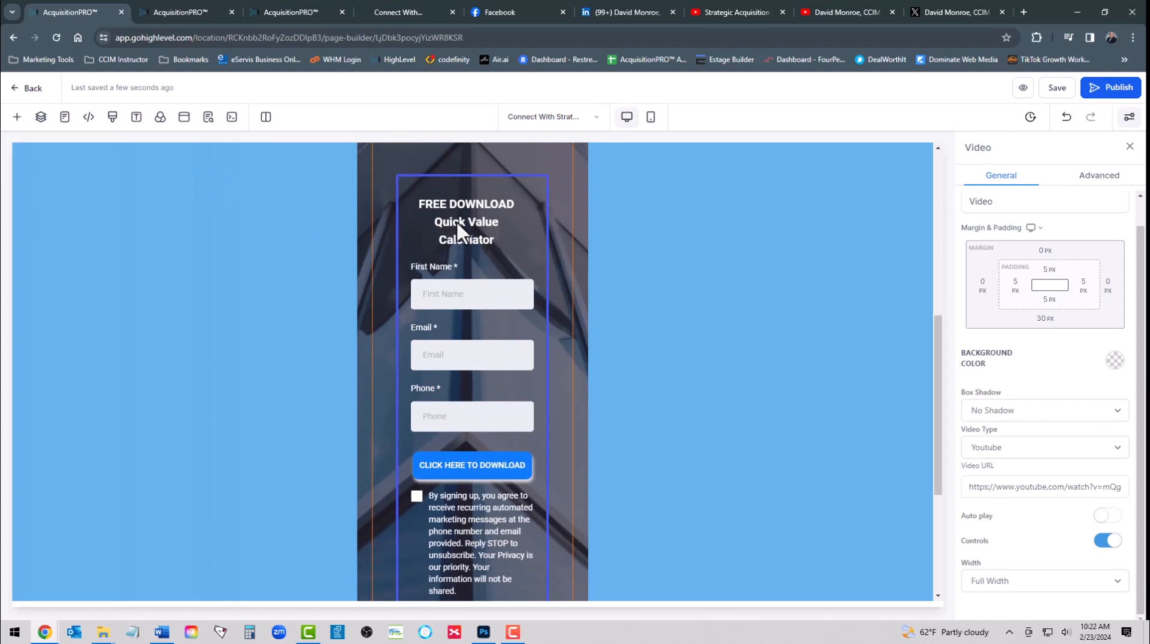
{"action": "scroll", "coordinate": [455, 221], "scroll_direction": "down", "scroll_amount": 2}
{"action": "scroll", "coordinate": [458, 224], "scroll_direction": "up", "scroll_amount": 2}
{"action": "scroll", "coordinate": [458, 253], "scroll_direction": "down", "scroll_amount": 4}
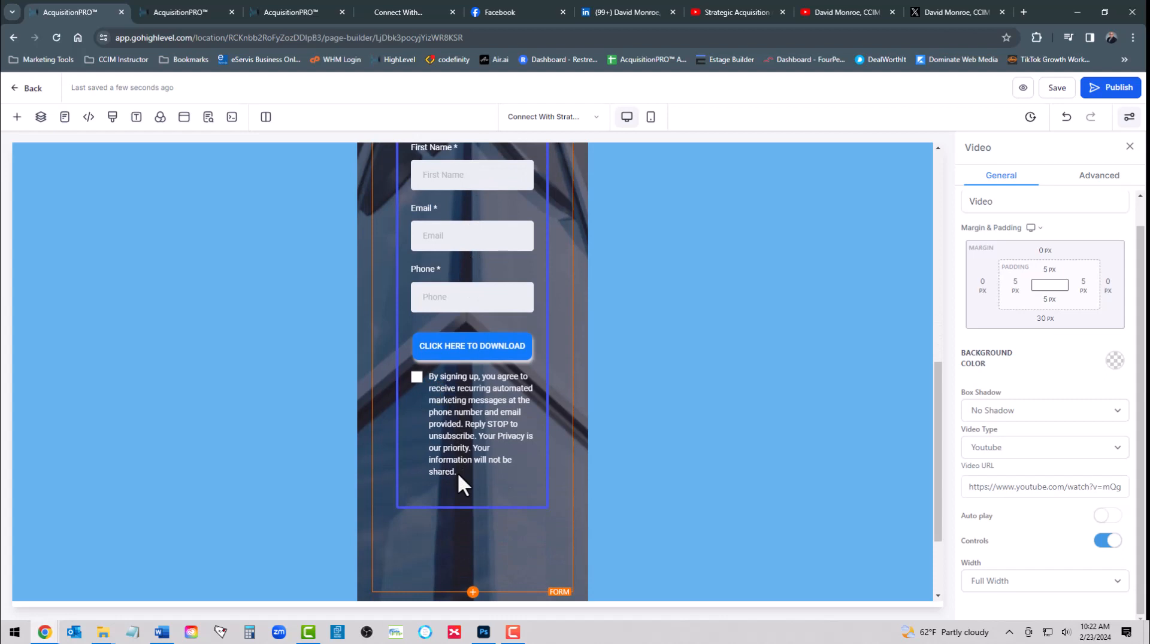
Switch the opt-in form element from Owners - Linktree to Optin Form - Linktree
{"action": "left_click", "coordinate": [416, 376]}
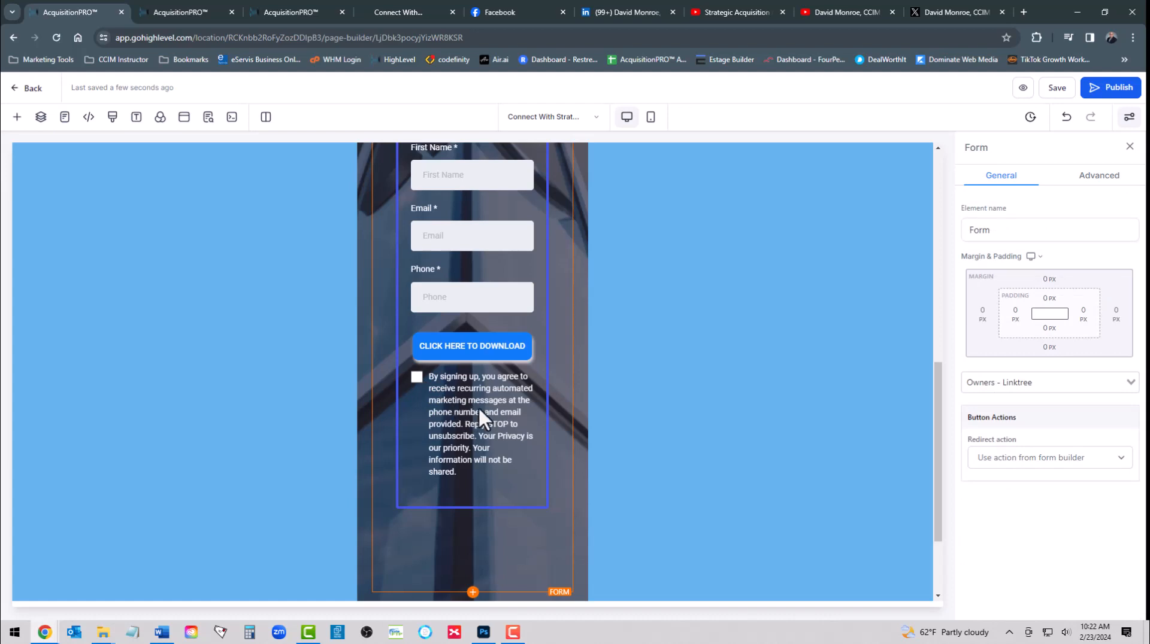
{"action": "scroll", "coordinate": [473, 398], "scroll_direction": "up", "scroll_amount": 2}
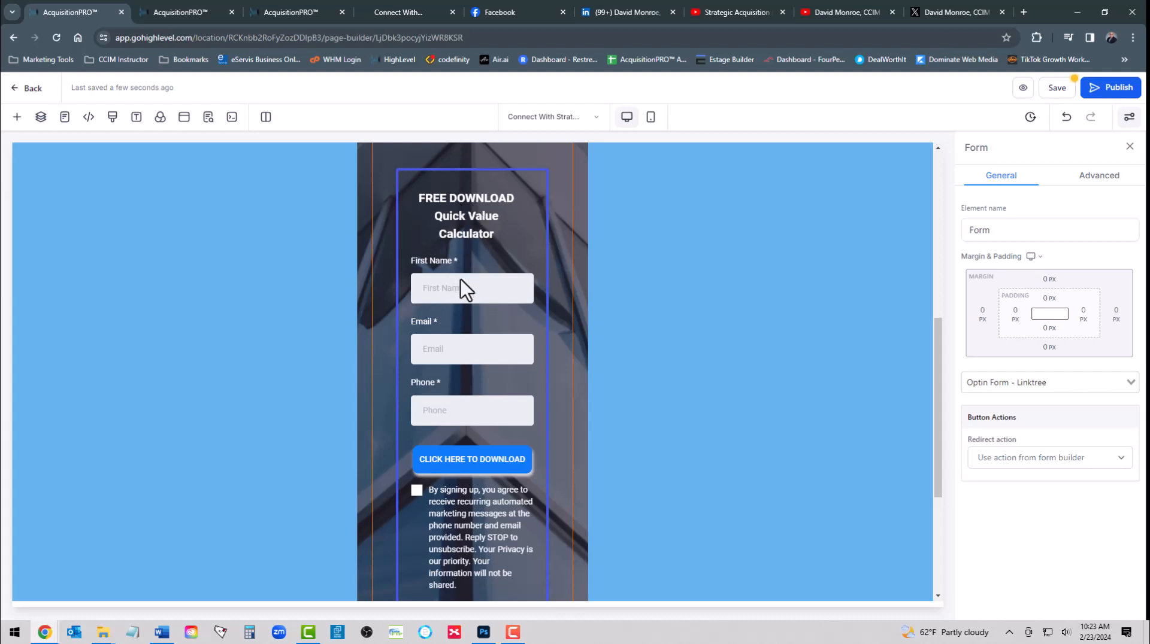
{"action": "scroll", "coordinate": [464, 278], "scroll_direction": "down", "scroll_amount": 2}
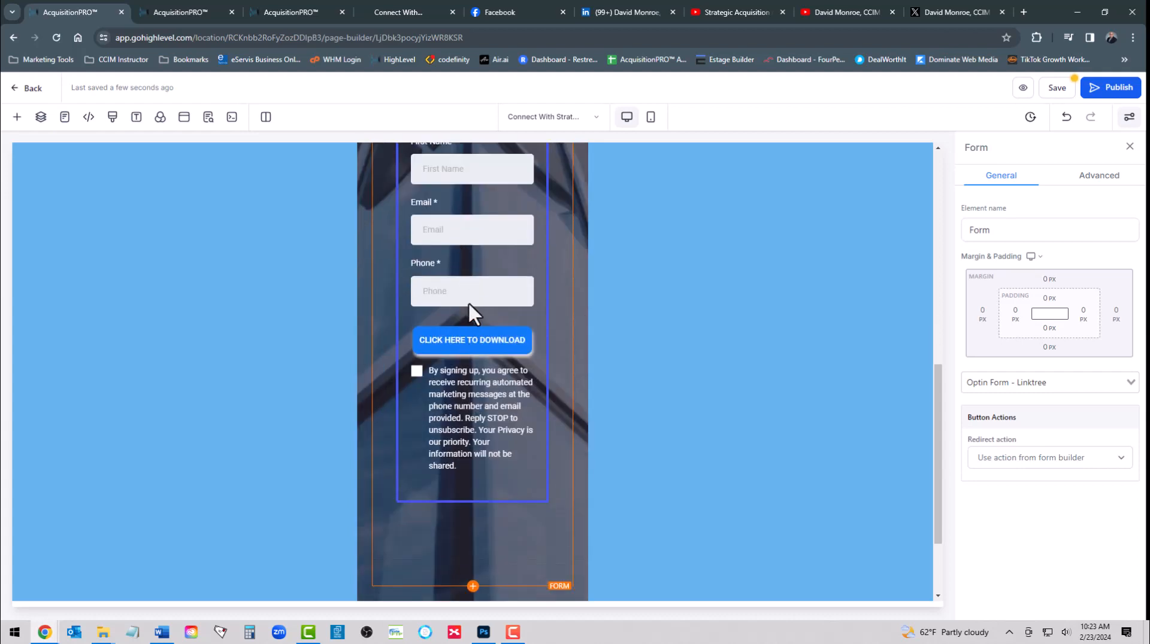
{"action": "scroll", "coordinate": [468, 301], "scroll_direction": "down", "scroll_amount": 2}
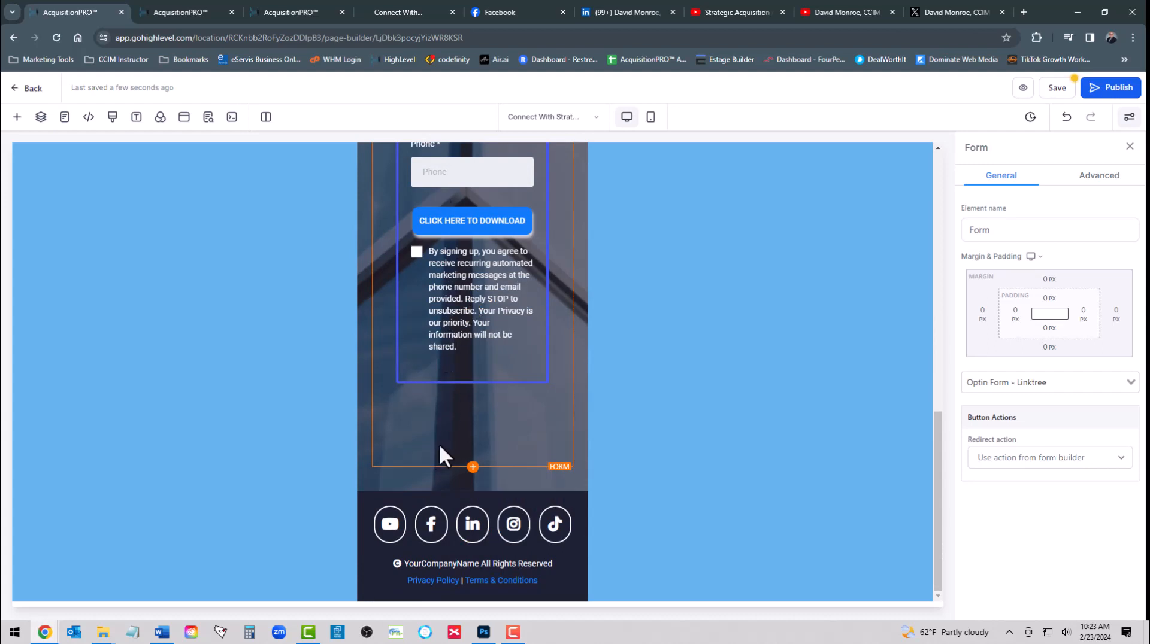
Set the footer YouTube icon's link action to Website URL
{"action": "left_click", "coordinate": [390, 527]}
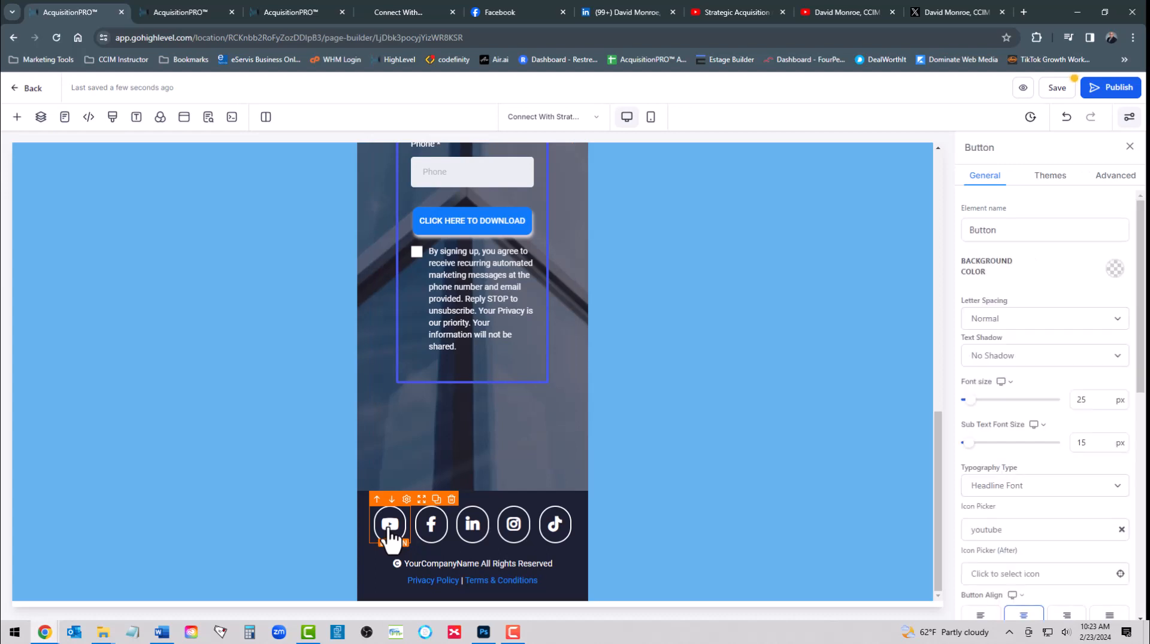
{"action": "scroll", "coordinate": [1030, 341], "scroll_direction": "down", "scroll_amount": 6}
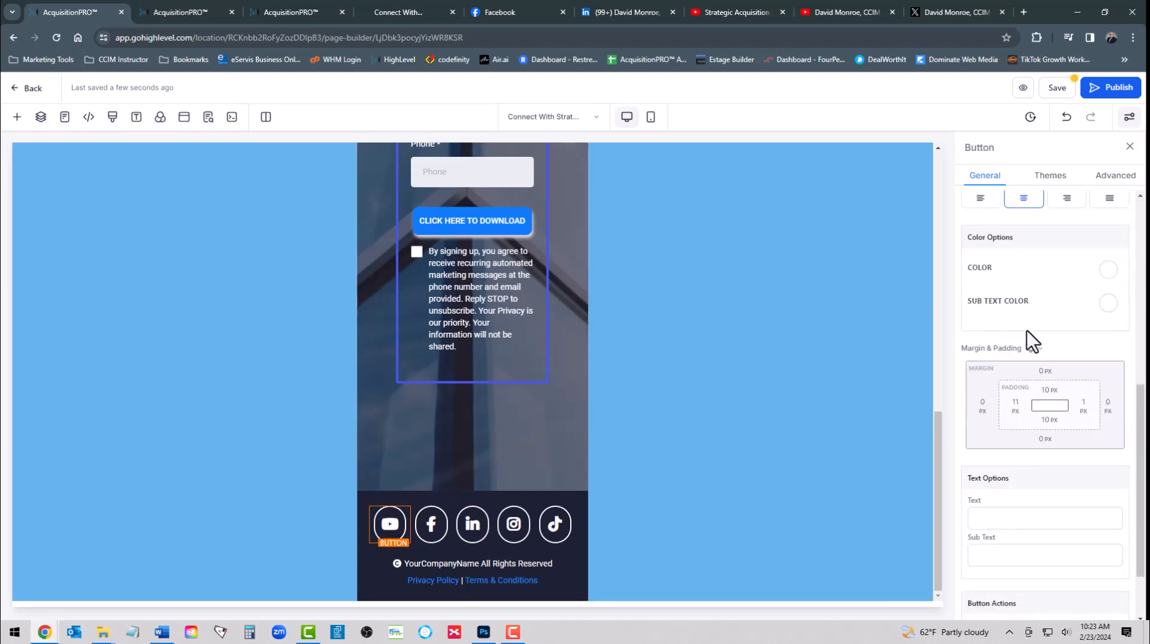
{"action": "left_click", "coordinate": [1021, 563]}
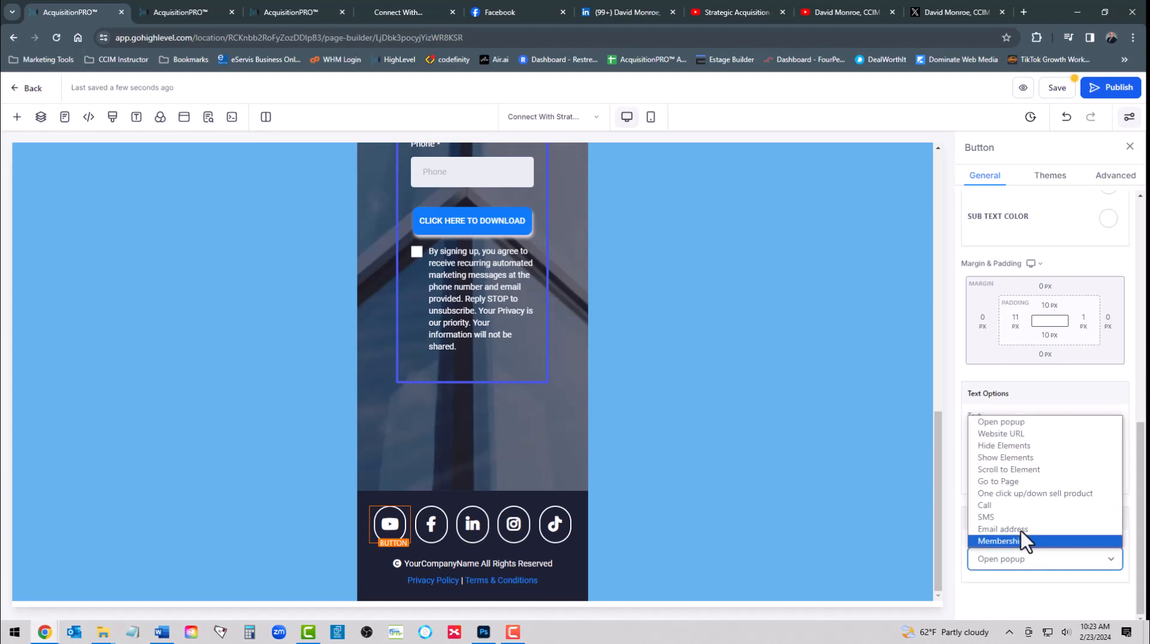
{"action": "left_click", "coordinate": [1004, 446]}
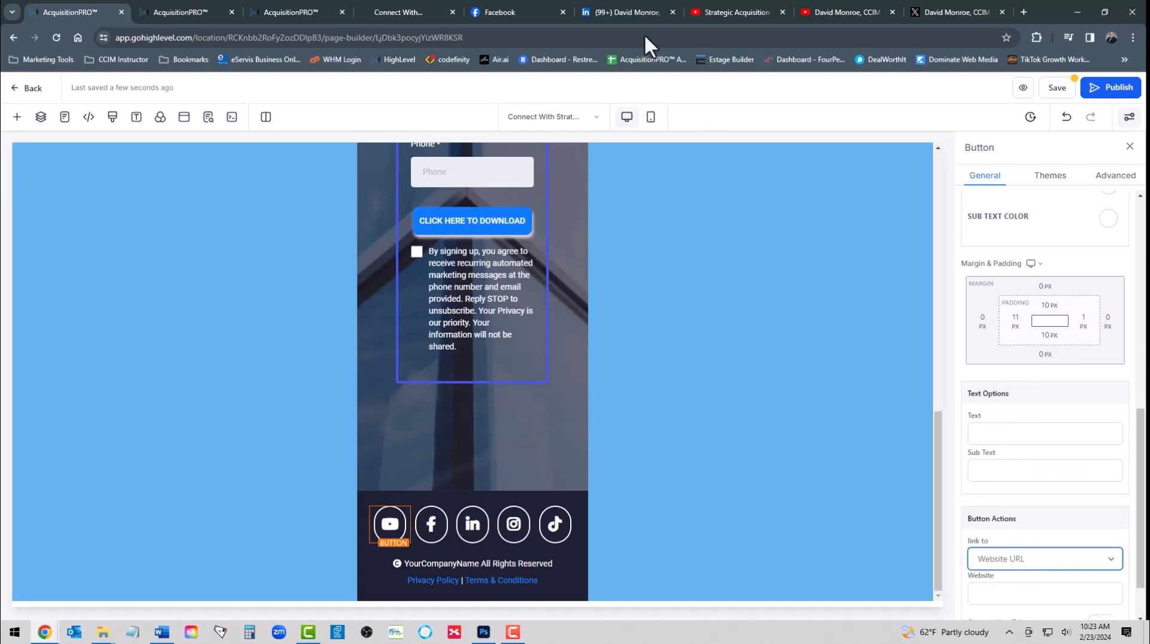
Paste the copied YouTube channel address as the icon's website link and save the page
{"action": "left_click", "coordinate": [858, 12]}
{"action": "left_click", "coordinate": [203, 39]}
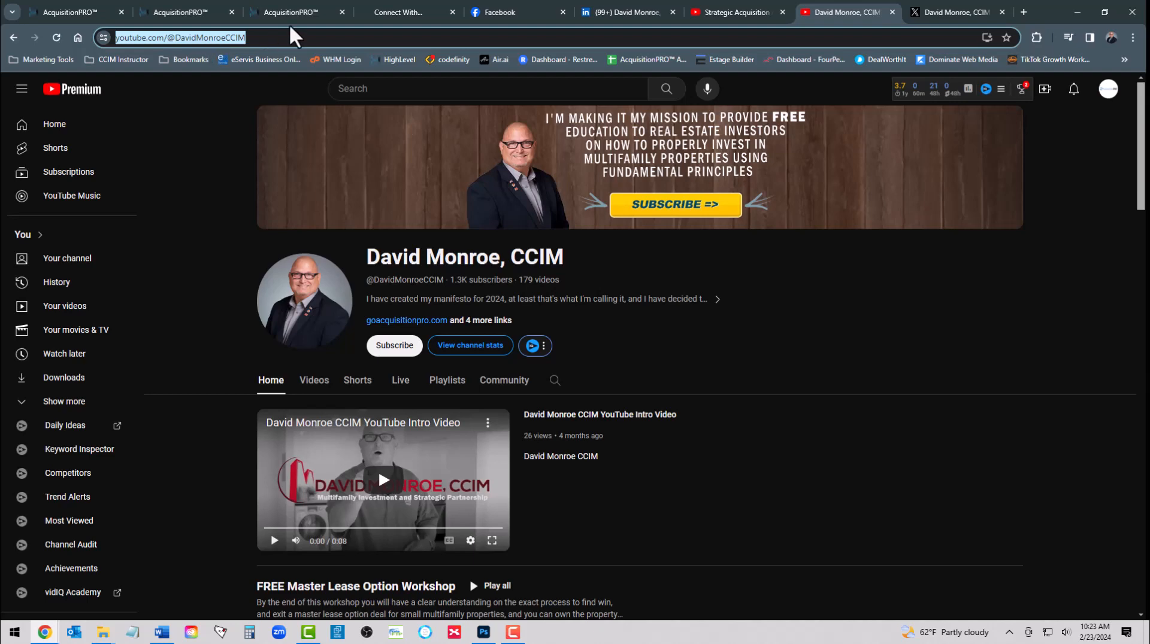
{"action": "left_click", "coordinate": [70, 12]}
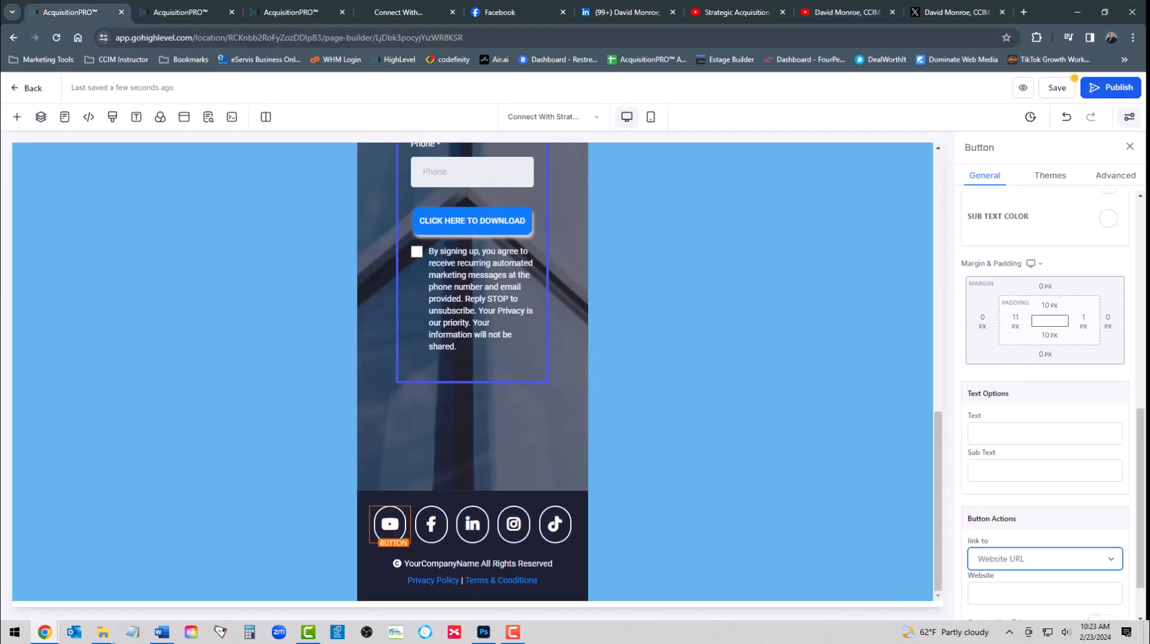
{"action": "left_click", "coordinate": [1016, 594]}
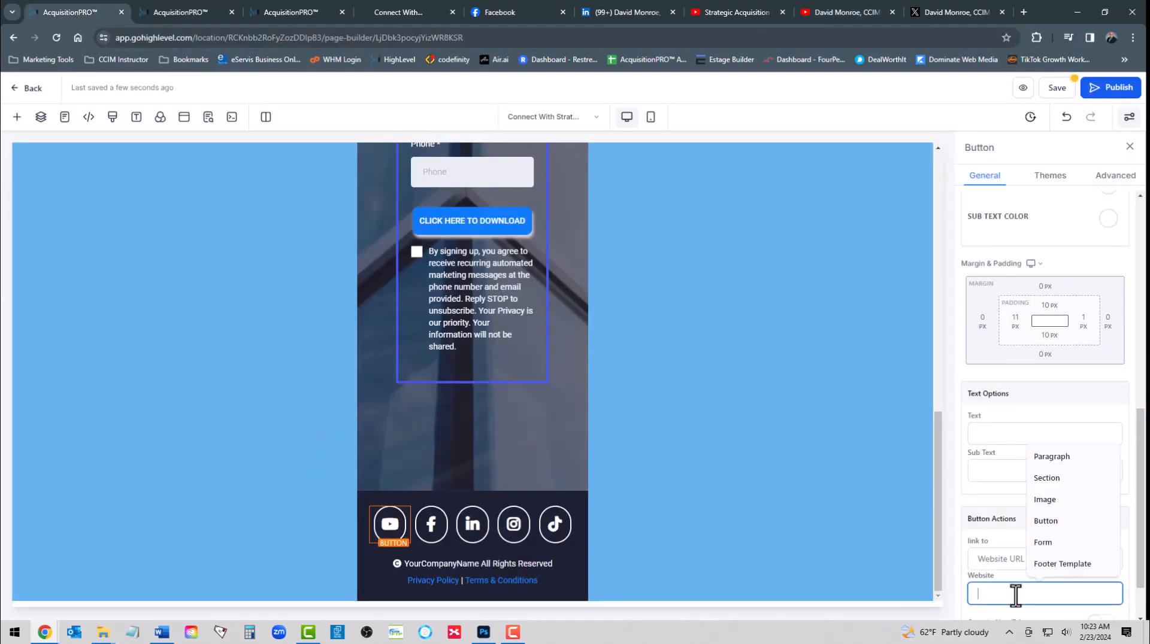
{"action": "key", "text": "ctrl+v"}
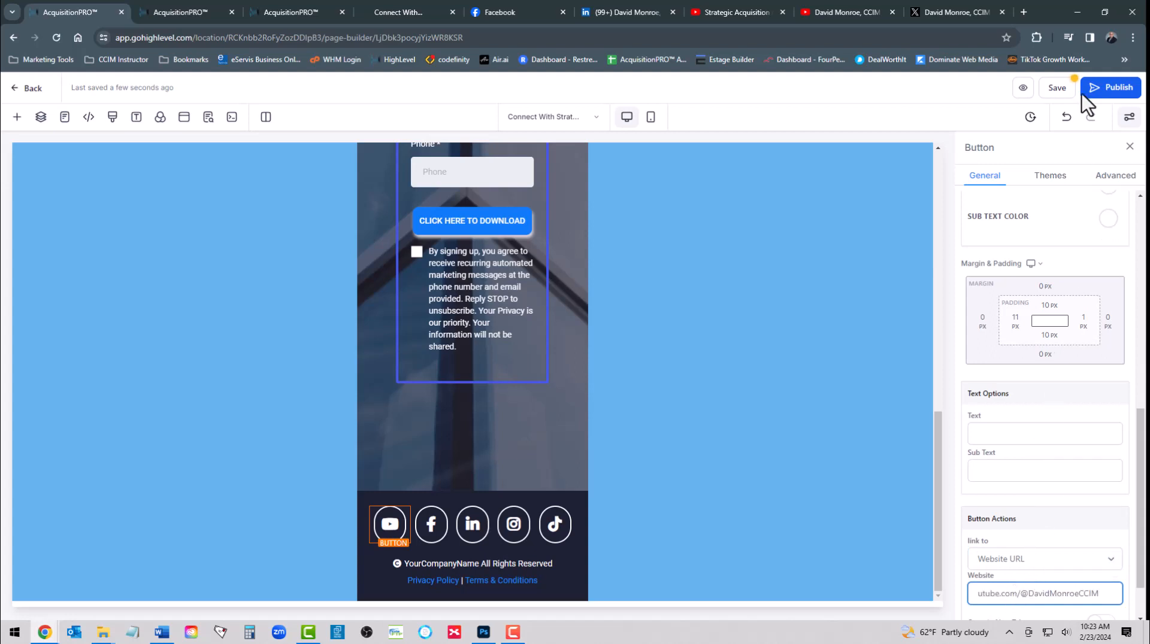
{"action": "left_click", "coordinate": [1055, 88]}
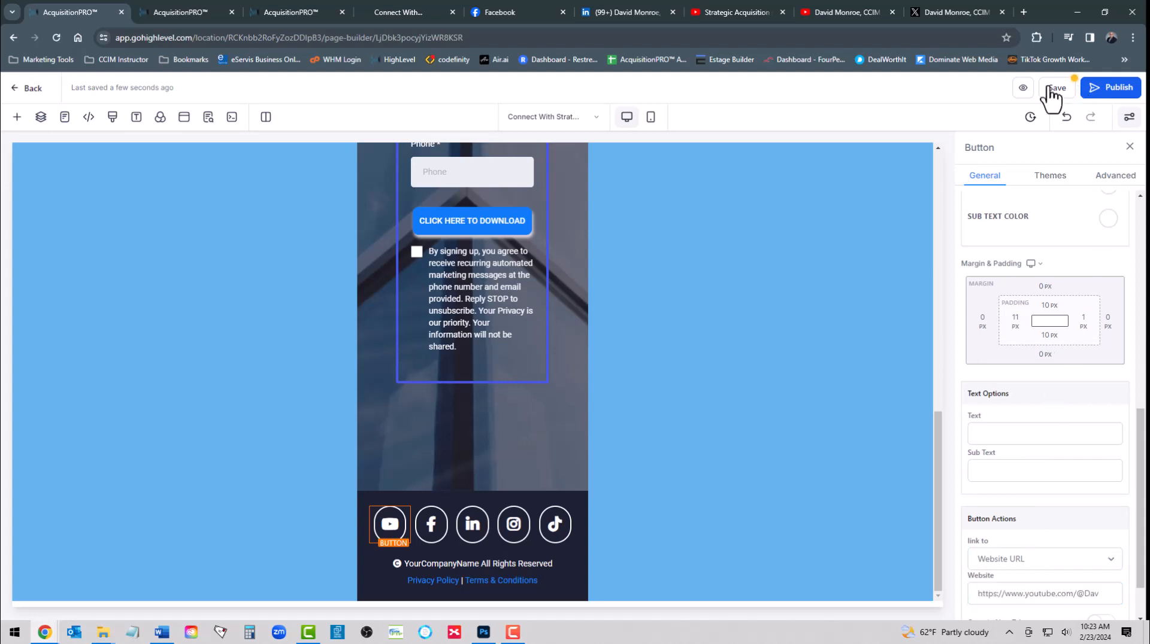
{"action": "left_click", "coordinate": [431, 526]}
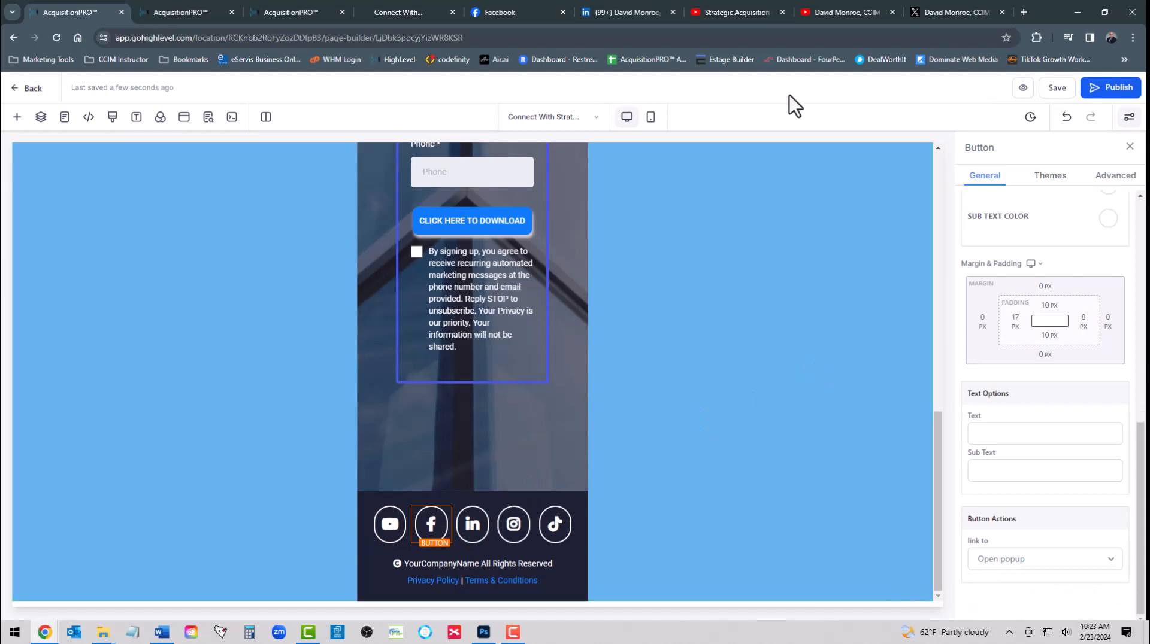
Link the footer Facebook icon to the Strategic Acquisition Method Facebook page URL via Website URL and save
{"action": "left_click", "coordinate": [525, 13]}
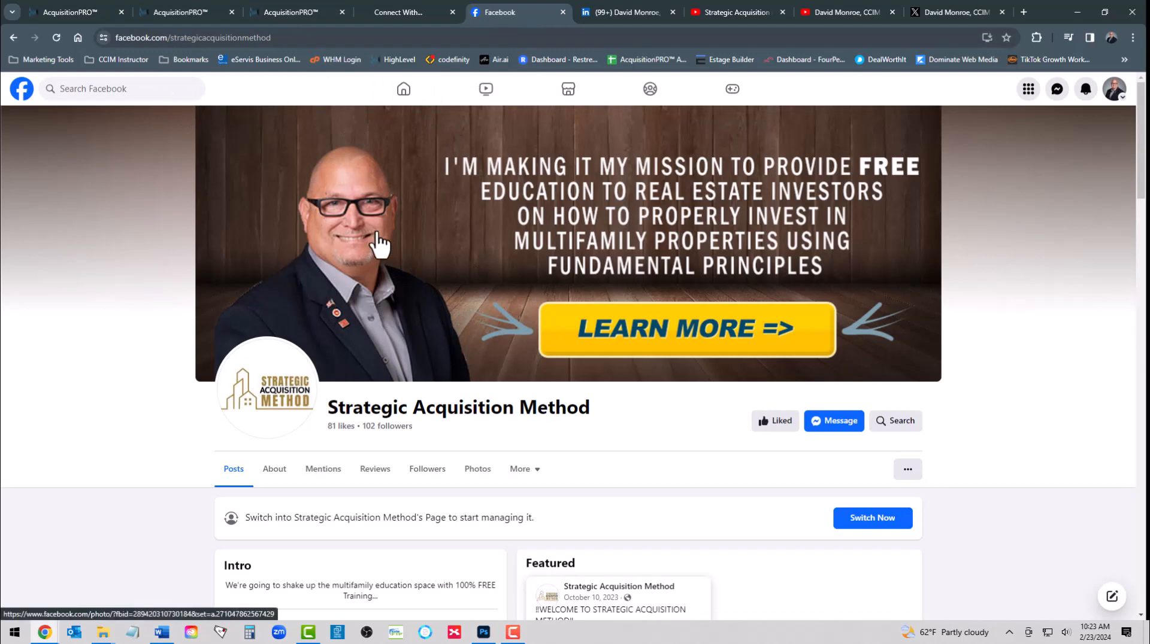
{"action": "left_click", "coordinate": [174, 37]}
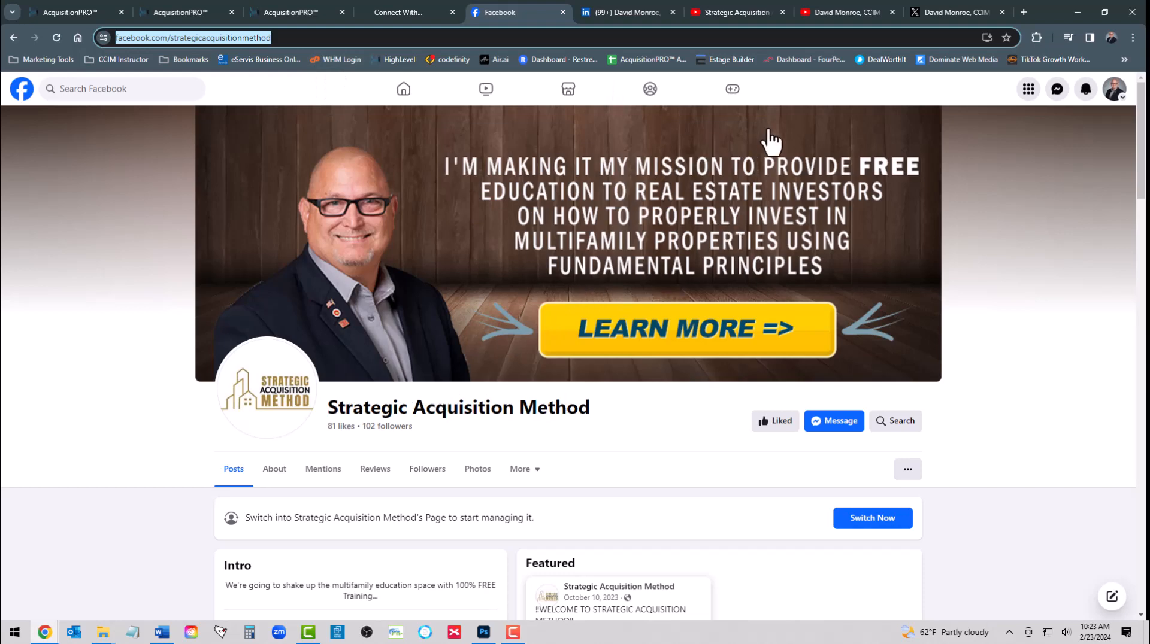
{"action": "left_click", "coordinate": [81, 16]}
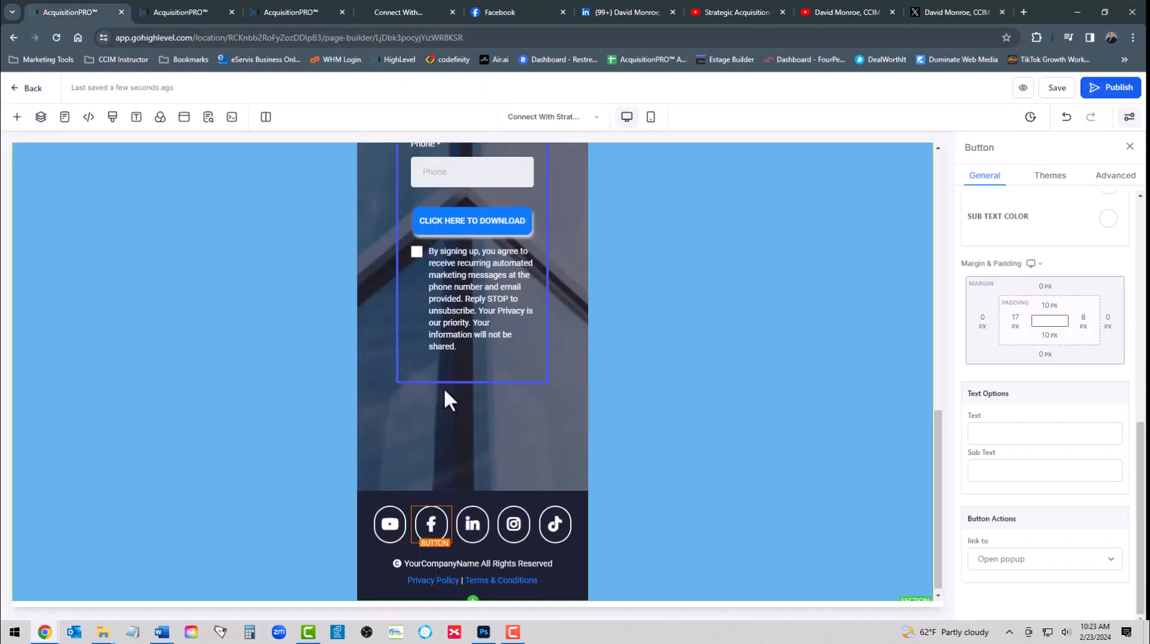
{"action": "left_click", "coordinate": [1016, 554]}
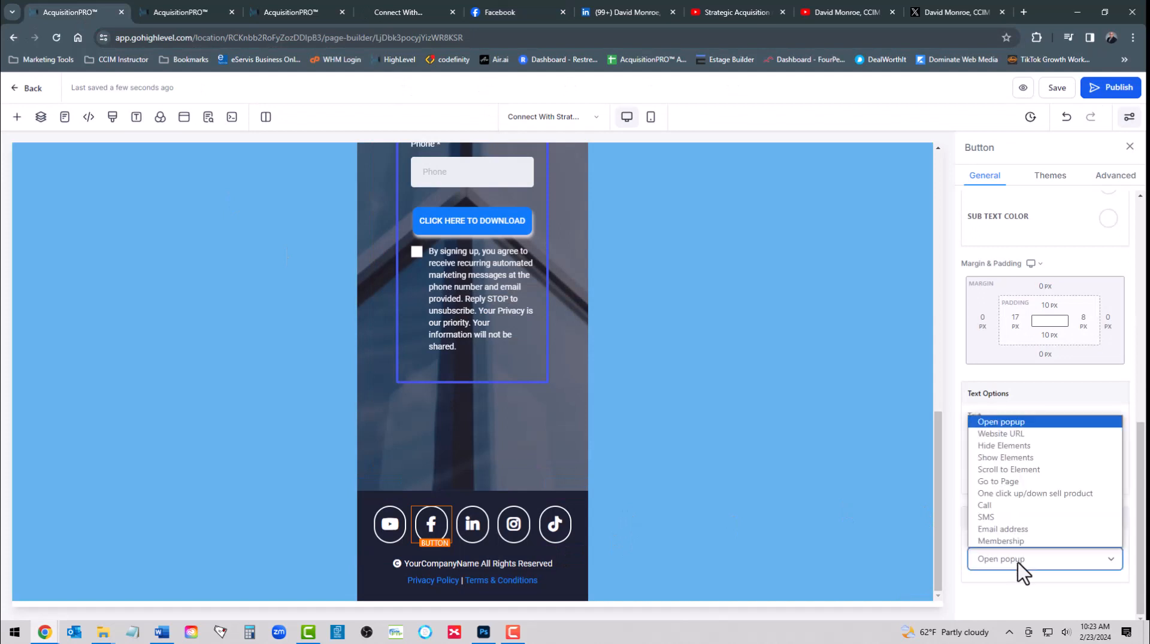
{"action": "left_click", "coordinate": [1004, 437]}
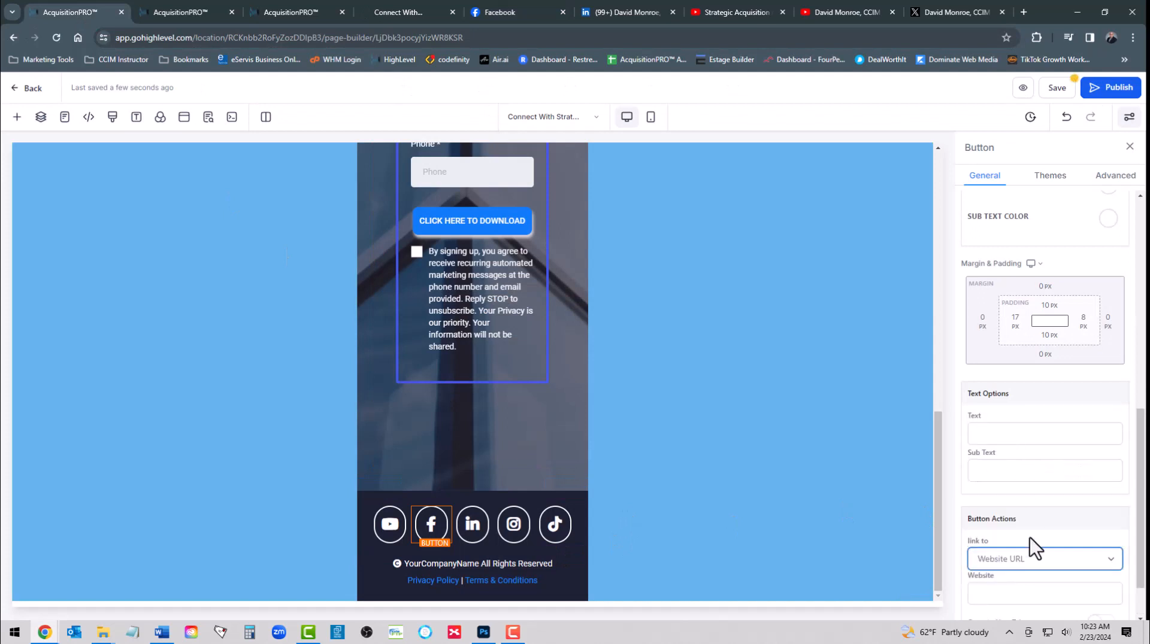
{"action": "left_click", "coordinate": [1003, 594]}
{"action": "key", "text": "ctrl+v"}
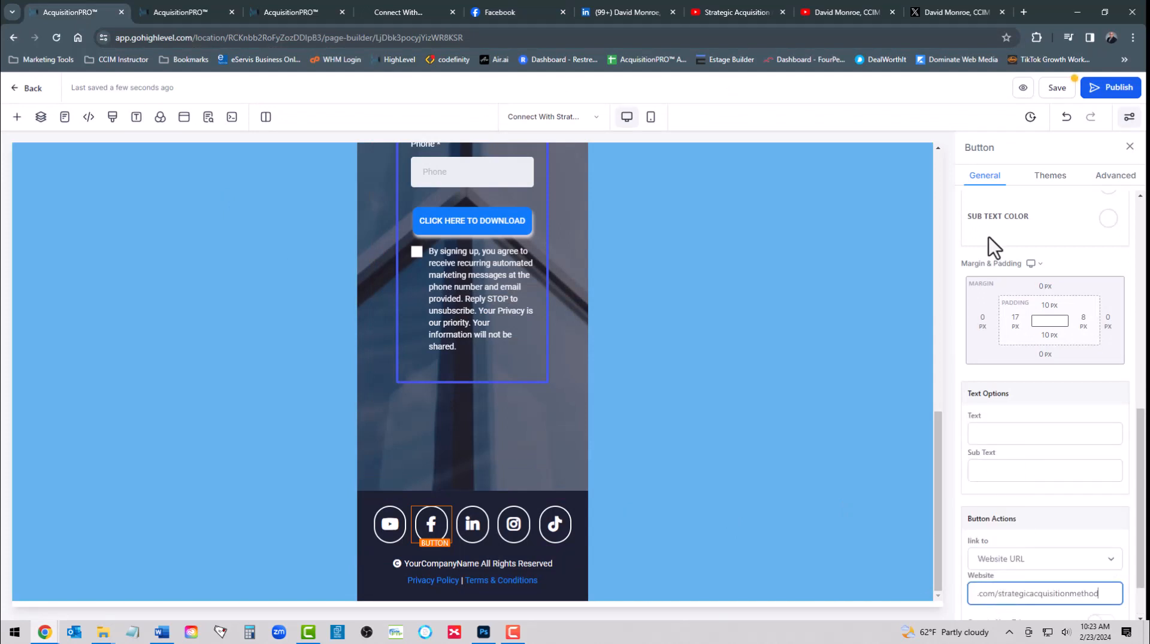
{"action": "left_click", "coordinate": [1057, 88]}
{"action": "left_click", "coordinate": [472, 525]}
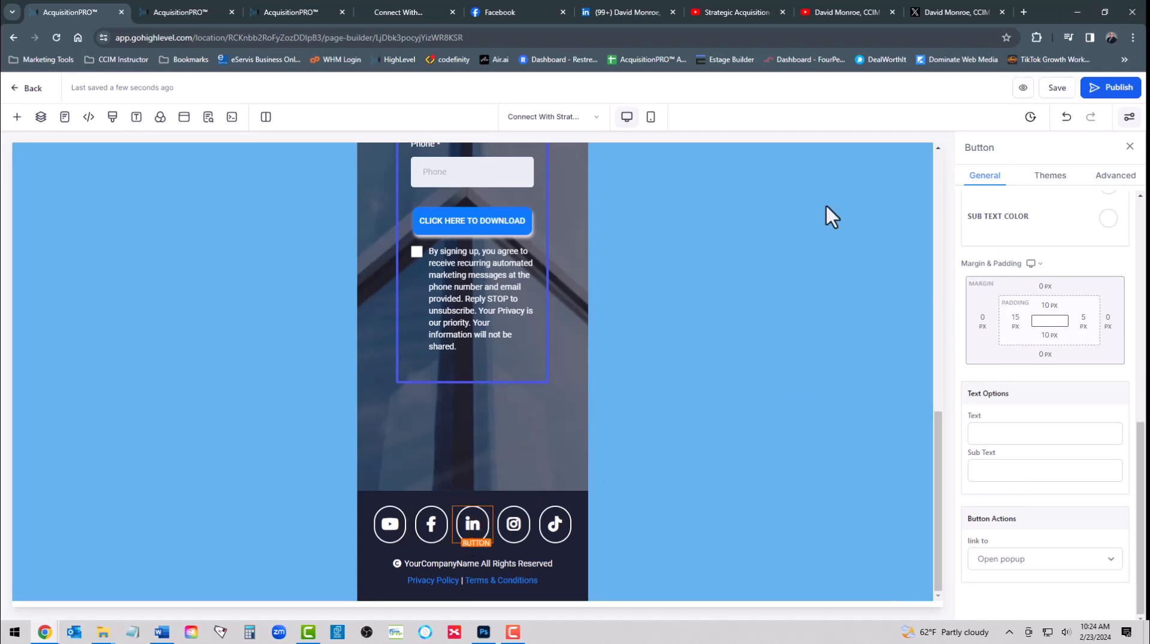
Link the footer LinkedIn icon to the copied LinkedIn profile address via Website URL and save
{"action": "left_click", "coordinate": [602, 15]}
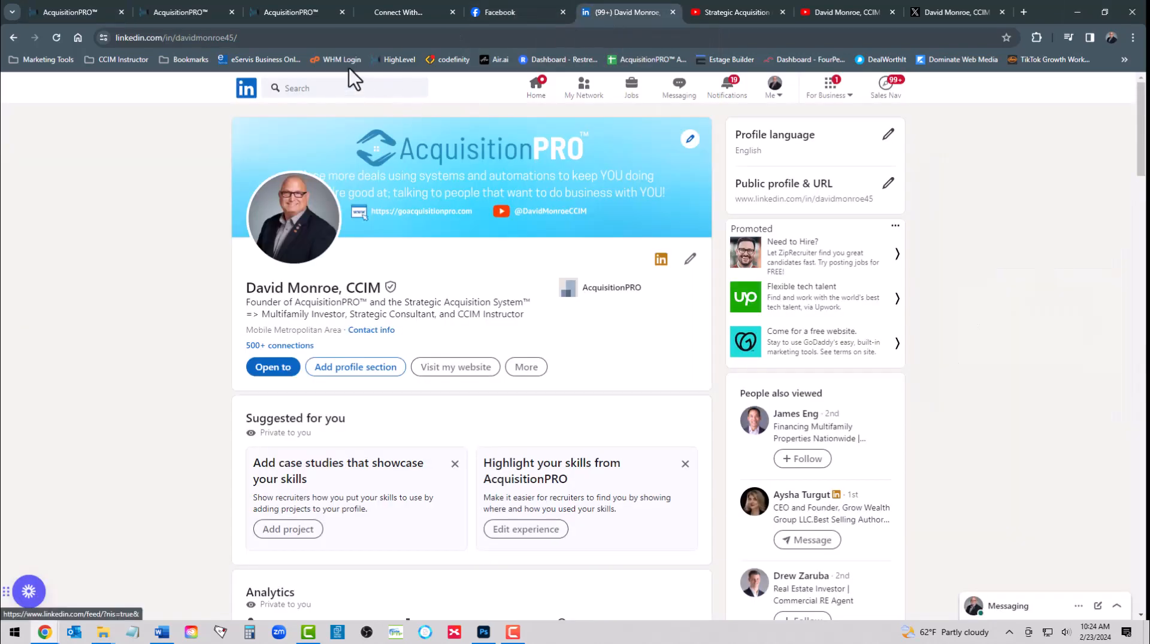
{"action": "left_click", "coordinate": [269, 37]}
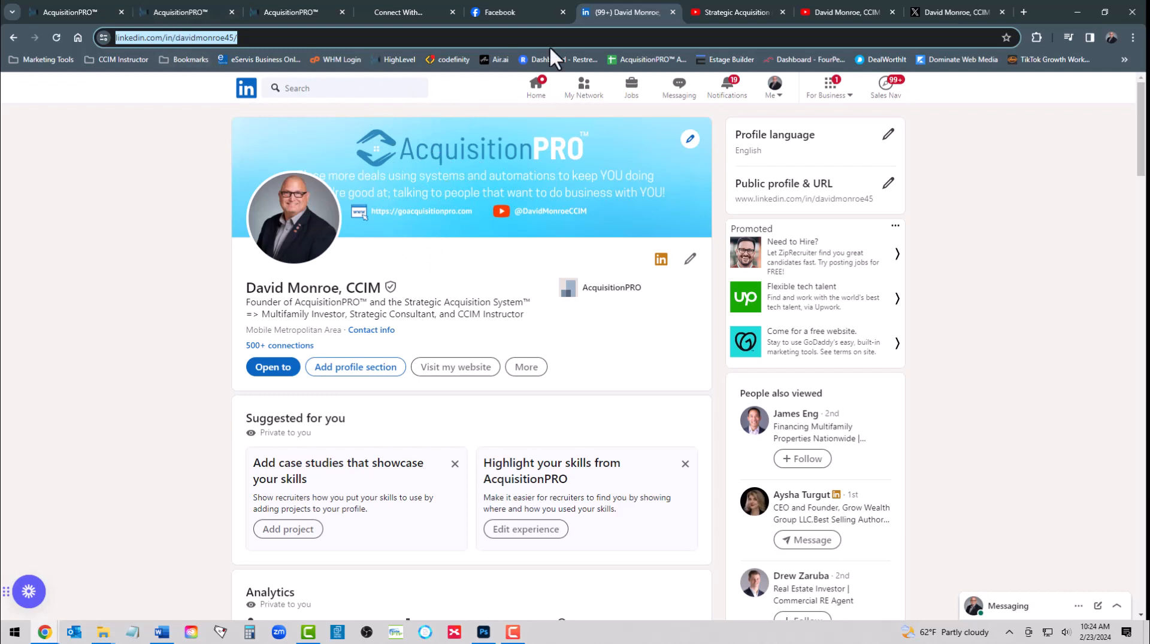
{"action": "left_click", "coordinate": [76, 9]}
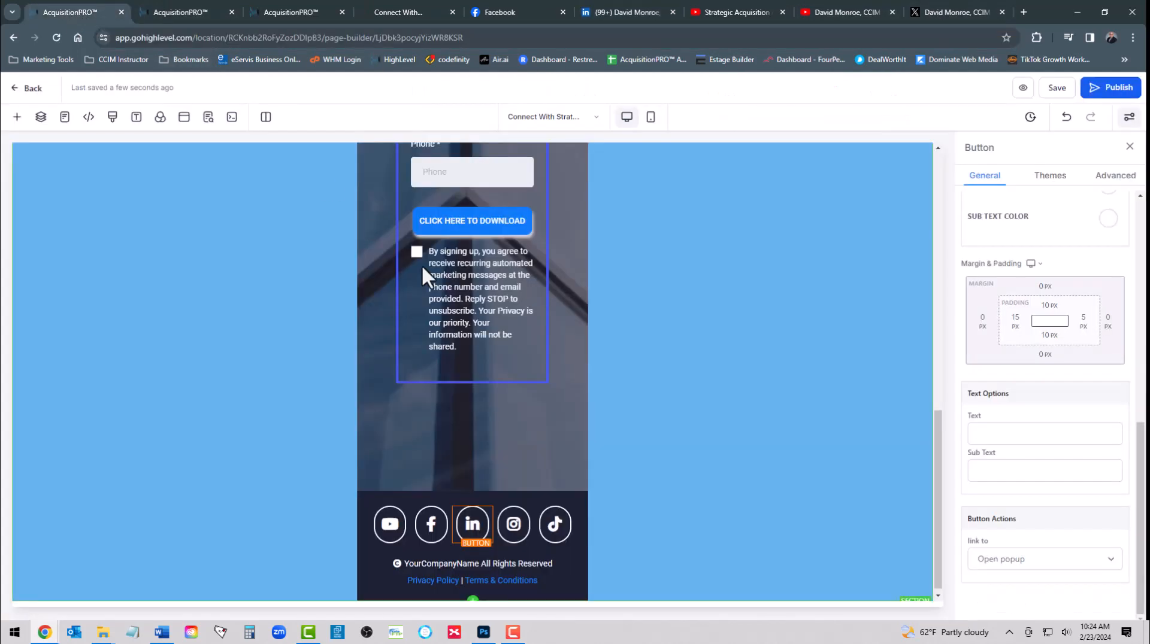
{"action": "left_click", "coordinate": [990, 562]}
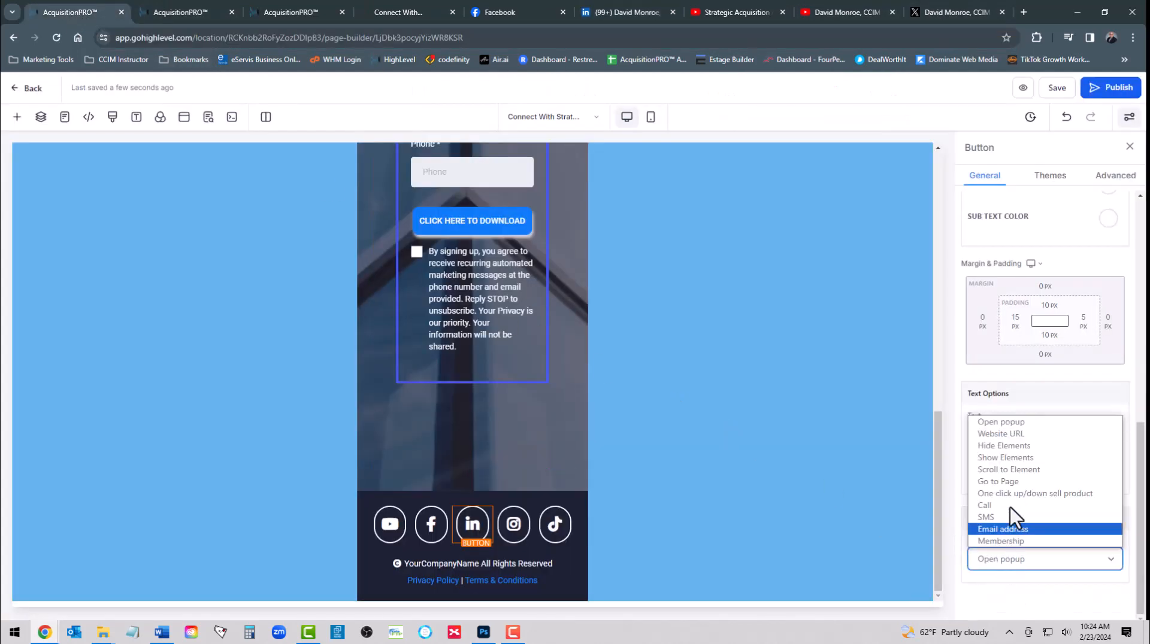
{"action": "left_click", "coordinate": [1015, 430]}
{"action": "left_click", "coordinate": [1010, 592]}
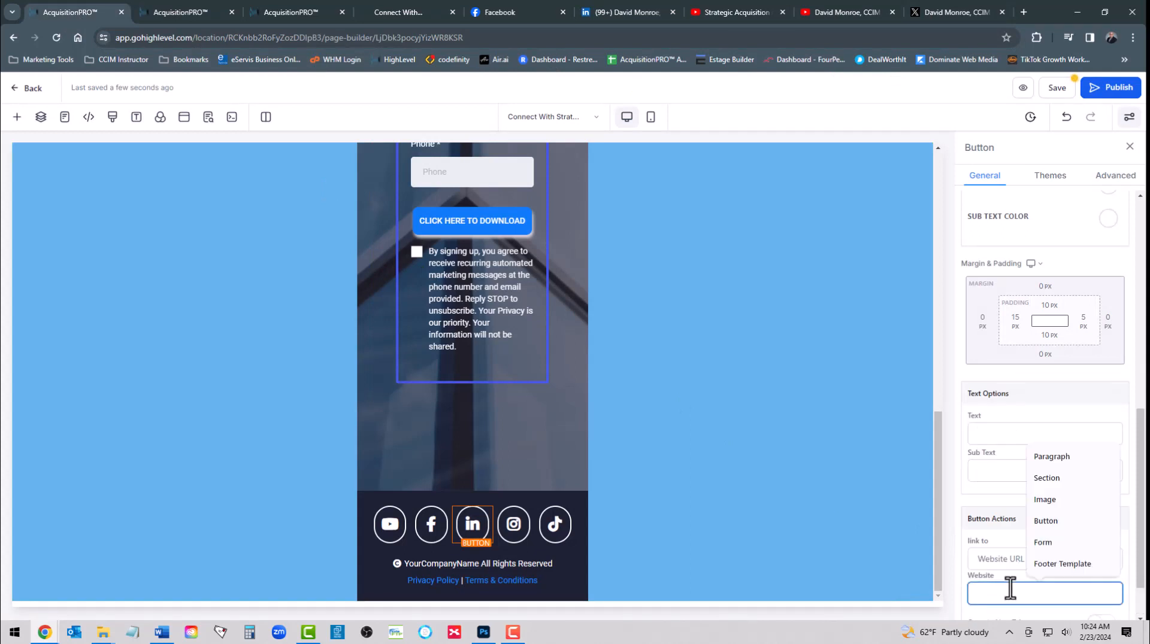
{"action": "key", "text": "ctrl+v"}
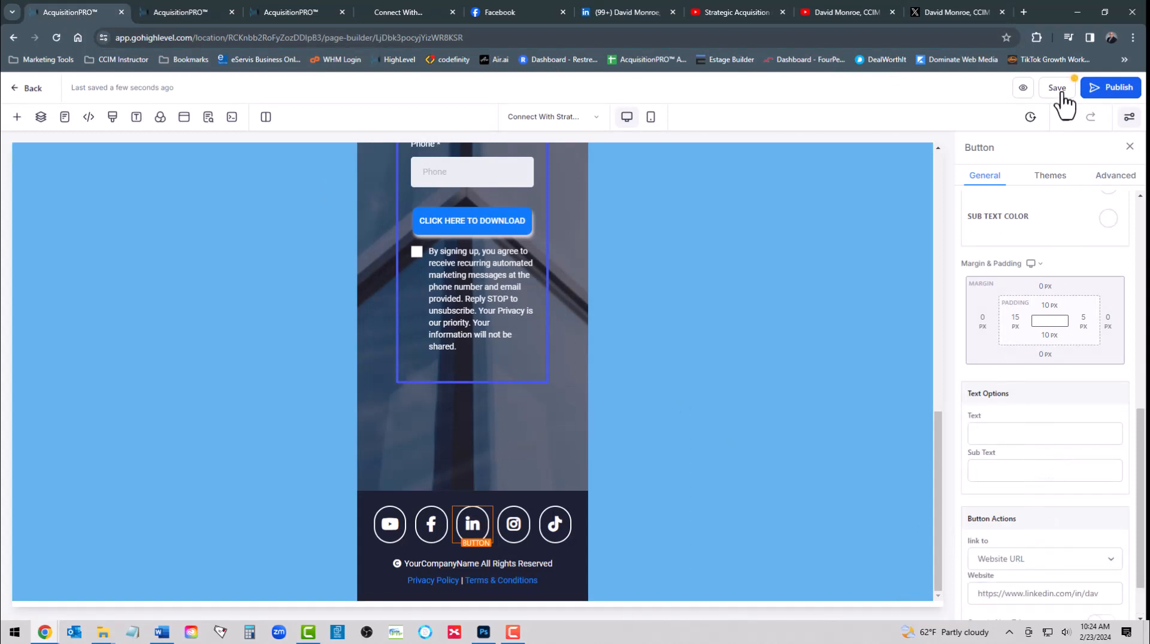
{"action": "left_click", "coordinate": [1062, 93]}
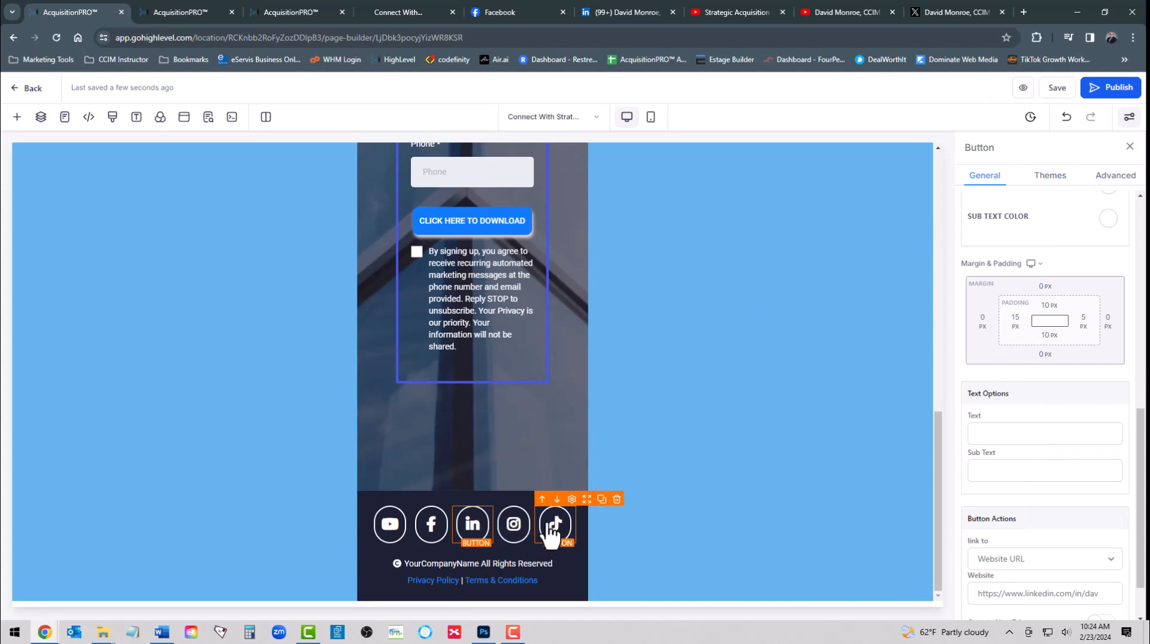
Replace the fourth footer icon's Instagram glyph with the Twitter bird icon
{"action": "left_click", "coordinate": [513, 535]}
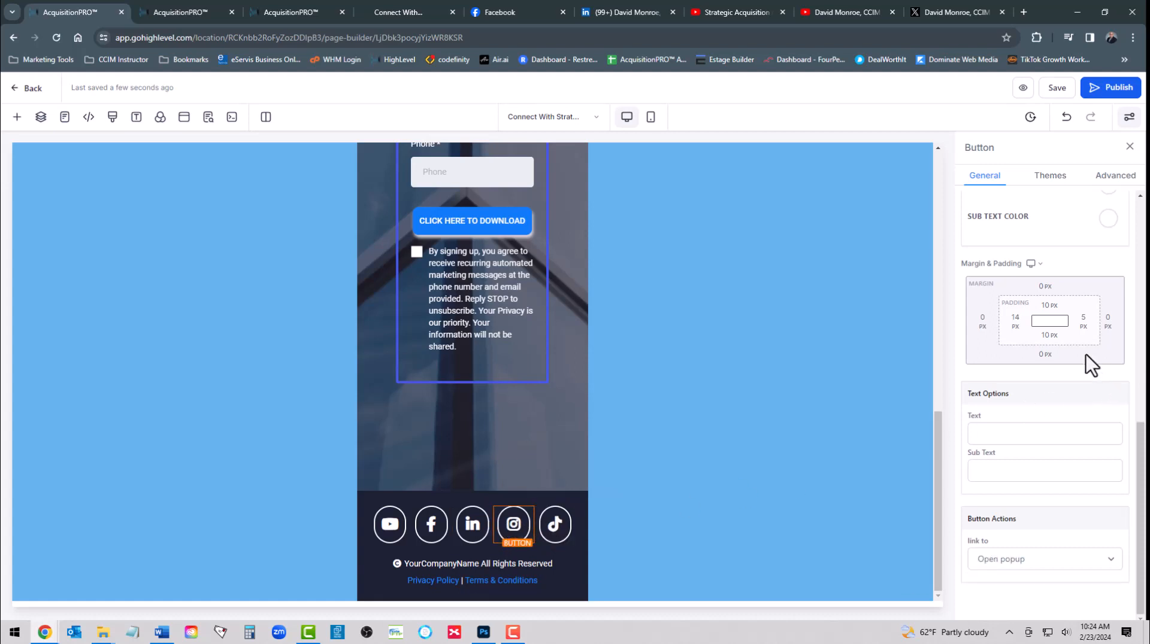
{"action": "scroll", "coordinate": [1086, 354], "scroll_direction": "up", "scroll_amount": 4}
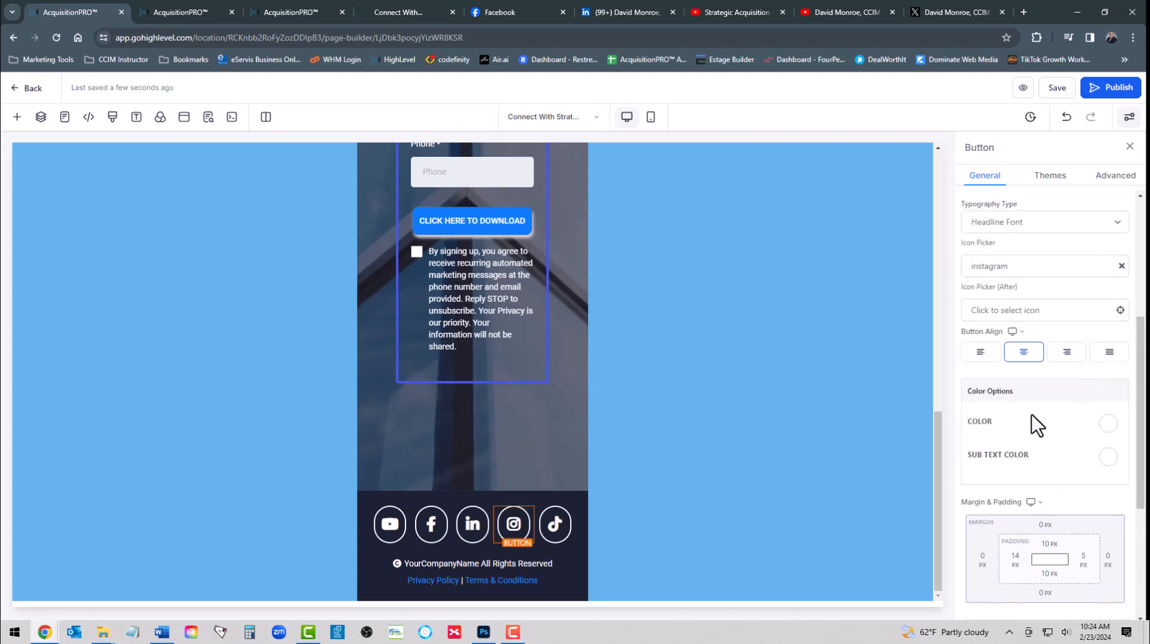
{"action": "scroll", "coordinate": [1037, 425], "scroll_direction": "up", "scroll_amount": 2}
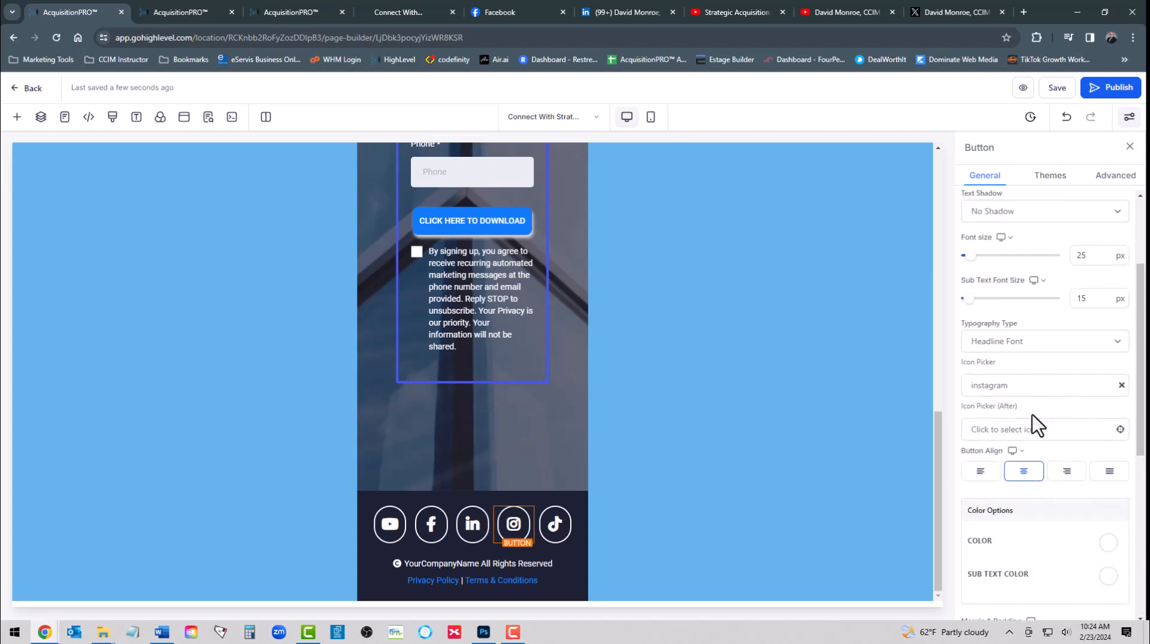
{"action": "left_click", "coordinate": [1095, 431]}
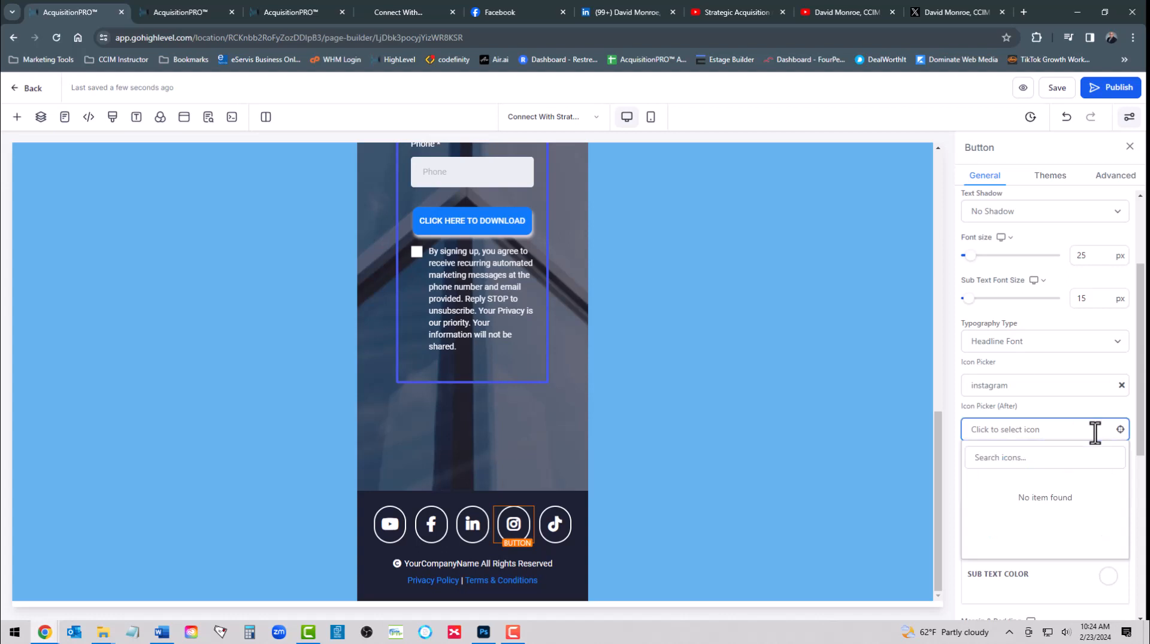
{"action": "left_click", "coordinate": [1002, 459]}
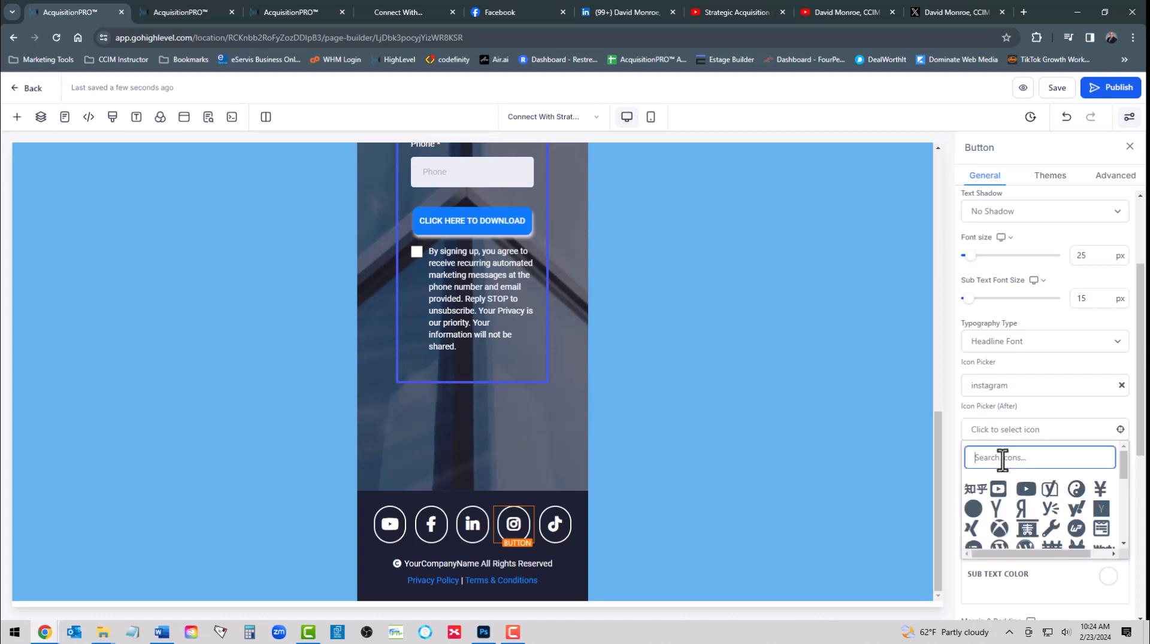
{"action": "type", "text": "twitter"}
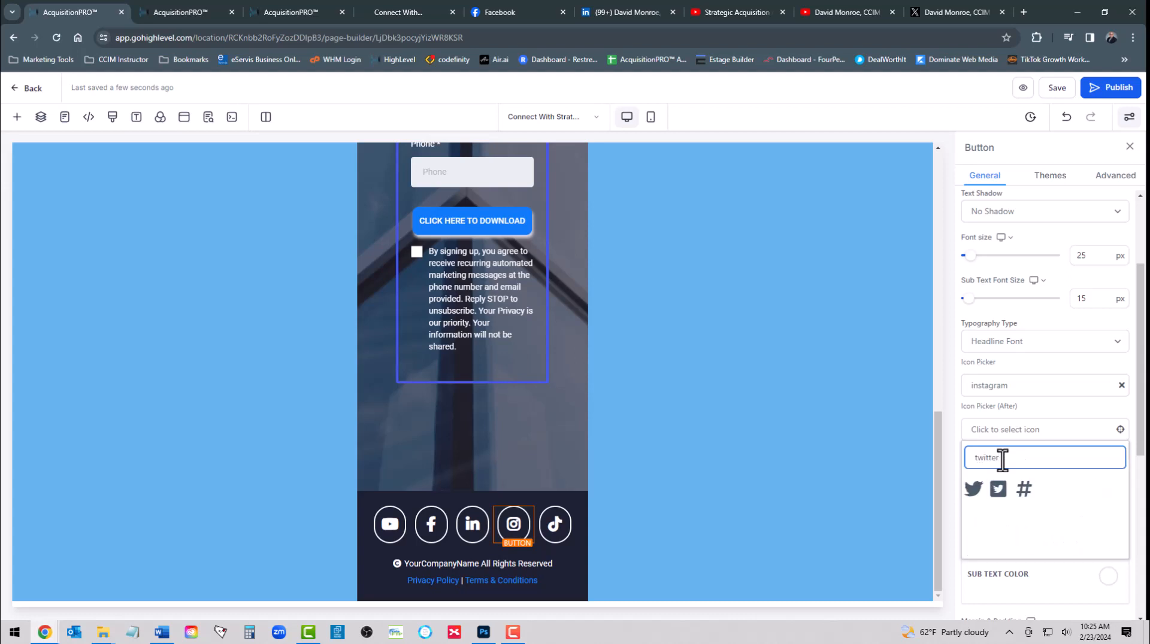
{"action": "left_click", "coordinate": [972, 490]}
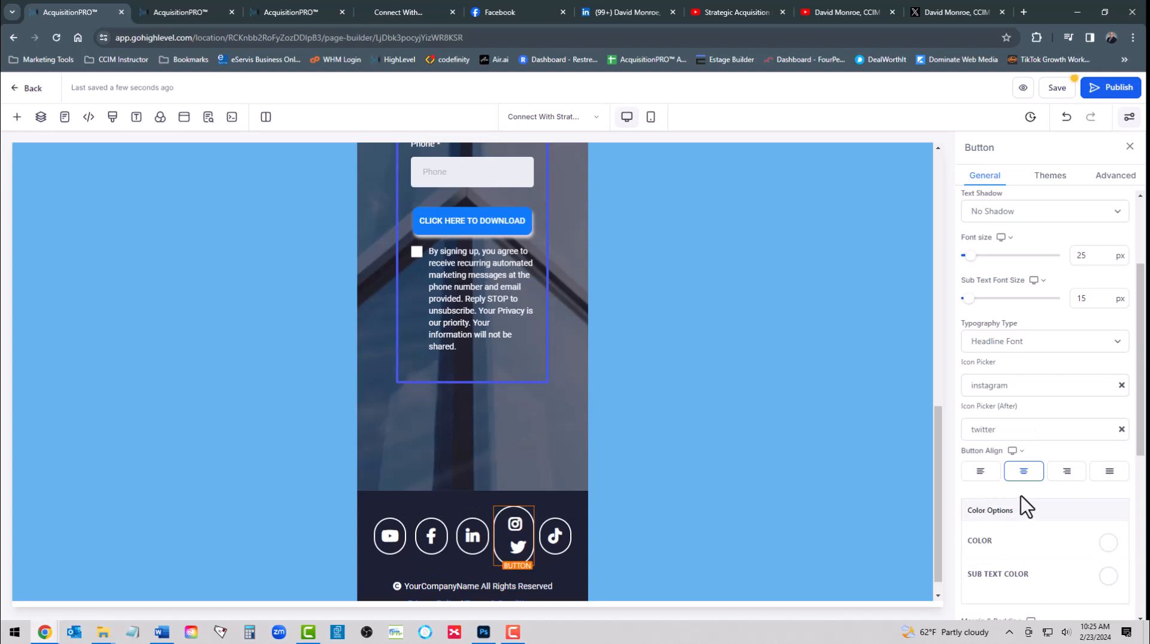
{"action": "left_click", "coordinate": [1121, 386]}
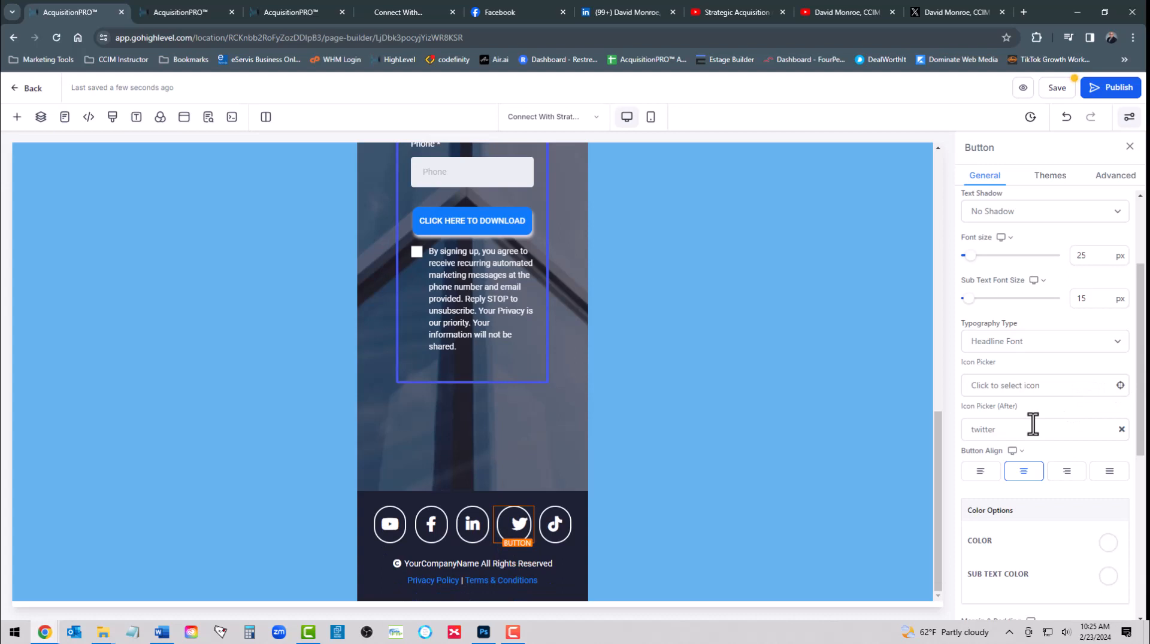
Set the Twitter icon's link action to Website URL
{"action": "scroll", "coordinate": [1040, 504], "scroll_direction": "down", "scroll_amount": 4}
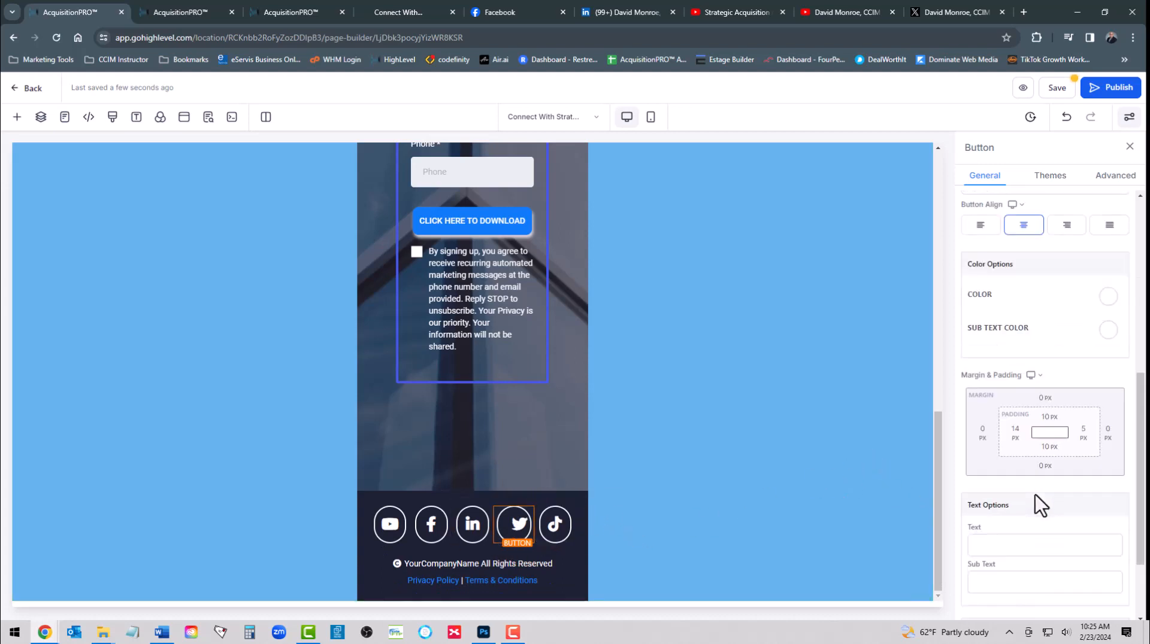
{"action": "scroll", "coordinate": [1035, 497], "scroll_direction": "down", "scroll_amount": 2}
{"action": "left_click", "coordinate": [1020, 563]}
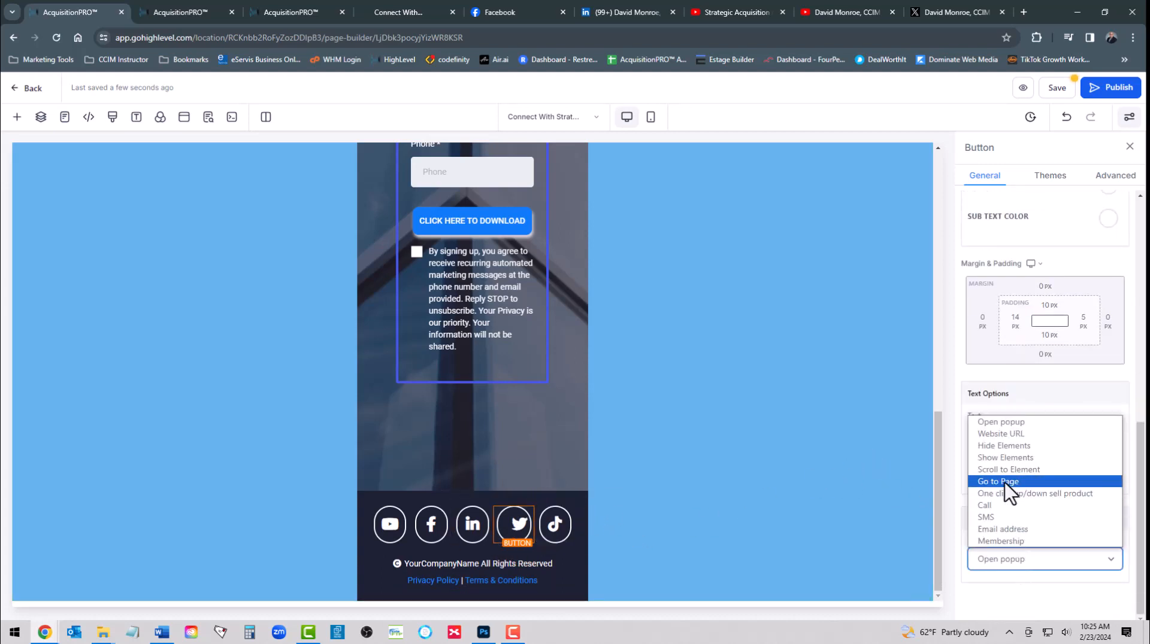
{"action": "left_click", "coordinate": [999, 435]}
{"action": "left_click", "coordinate": [1002, 589]}
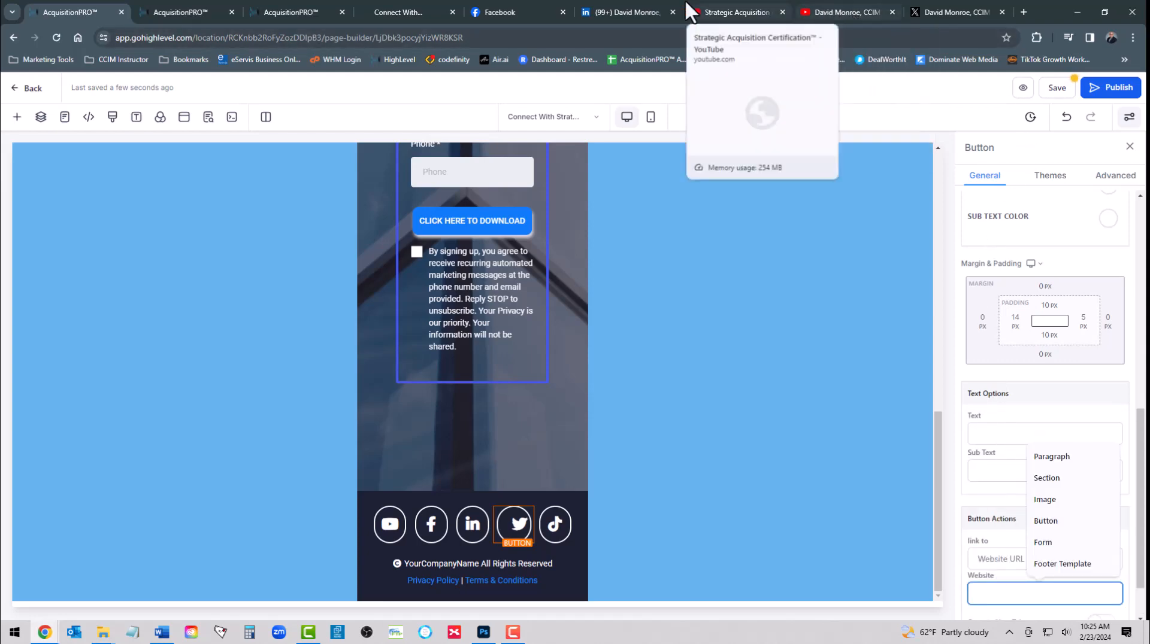
Paste the copied Twitter profile URL into the bird icon's Website field and save the page
{"action": "left_click", "coordinate": [915, 24]}
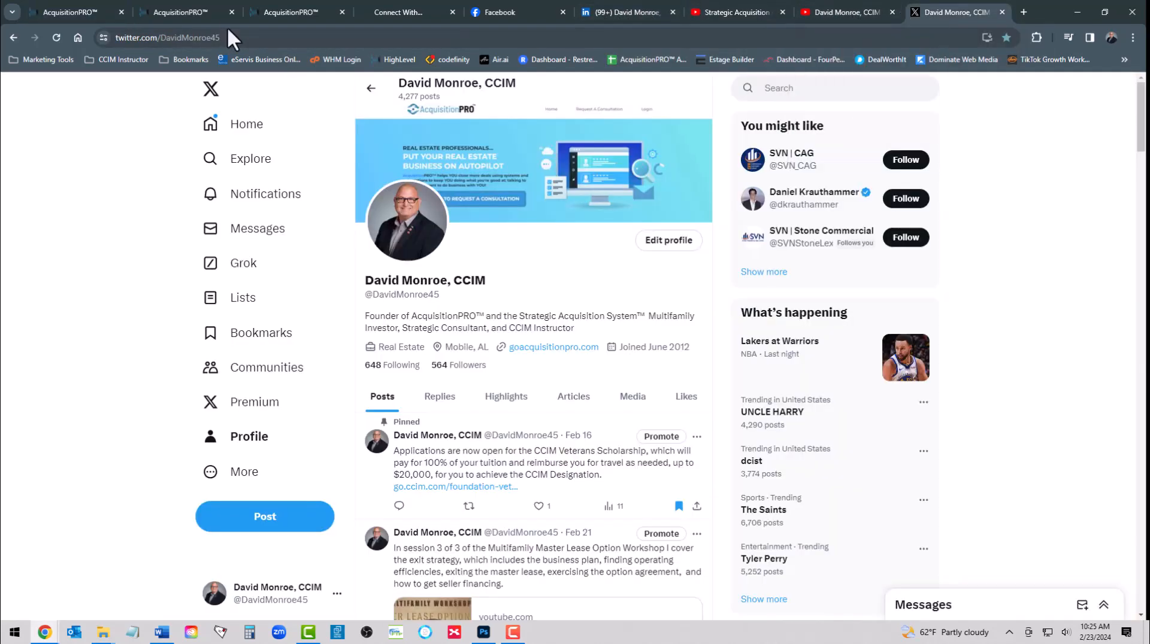
{"action": "left_click", "coordinate": [240, 37]}
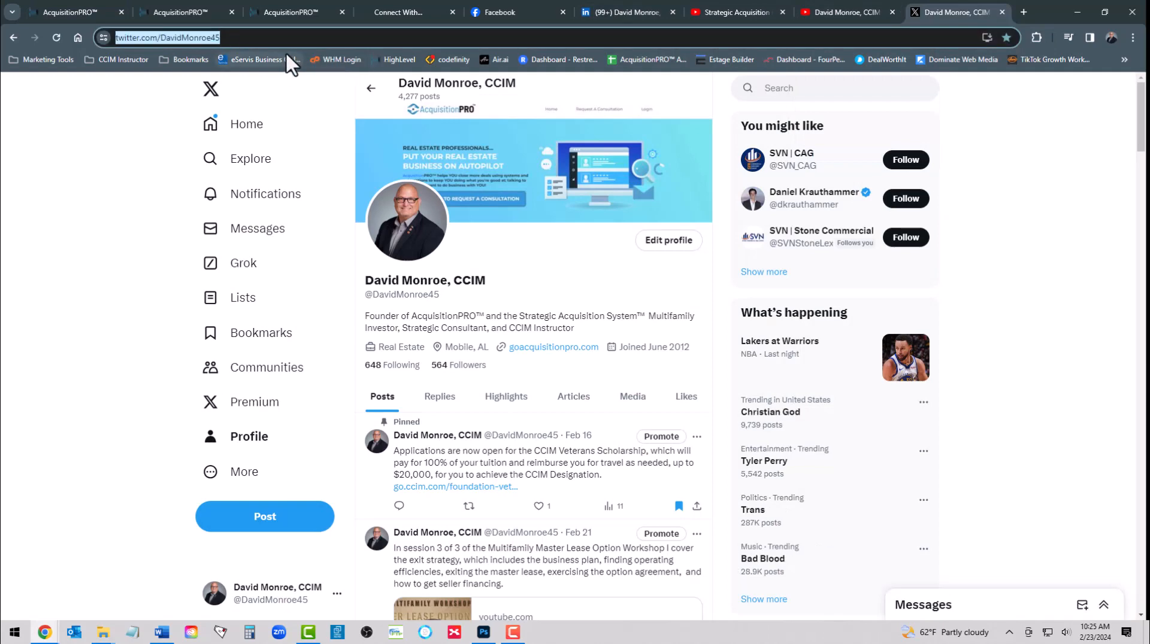
{"action": "left_click", "coordinate": [73, 9]}
{"action": "left_click", "coordinate": [1017, 594]}
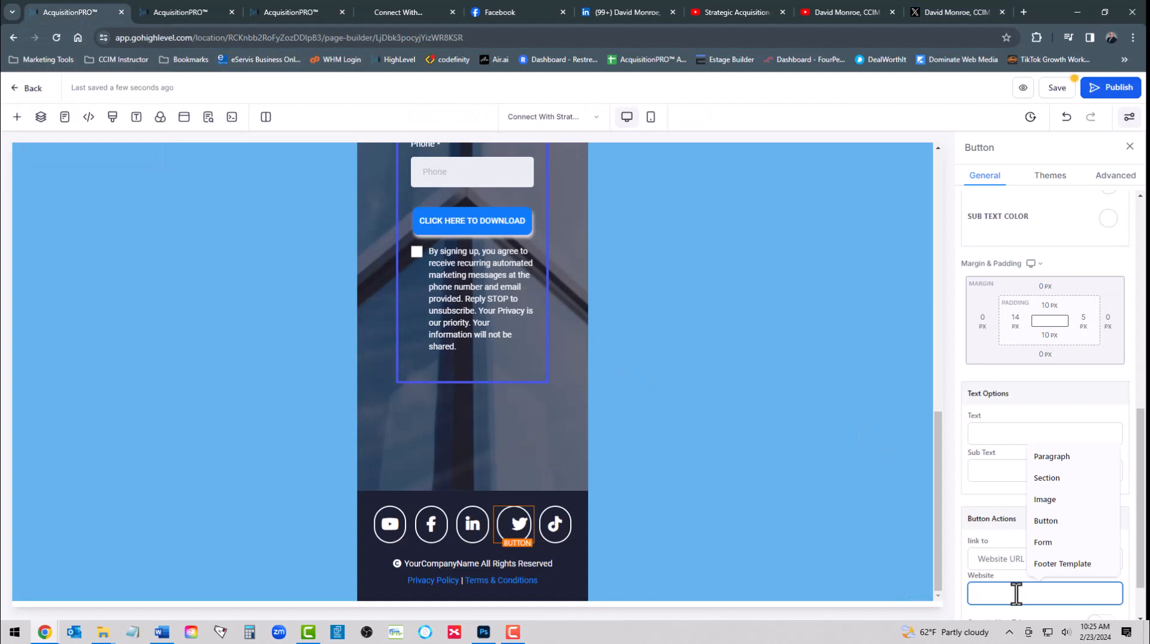
{"action": "key", "text": "ctrl+v"}
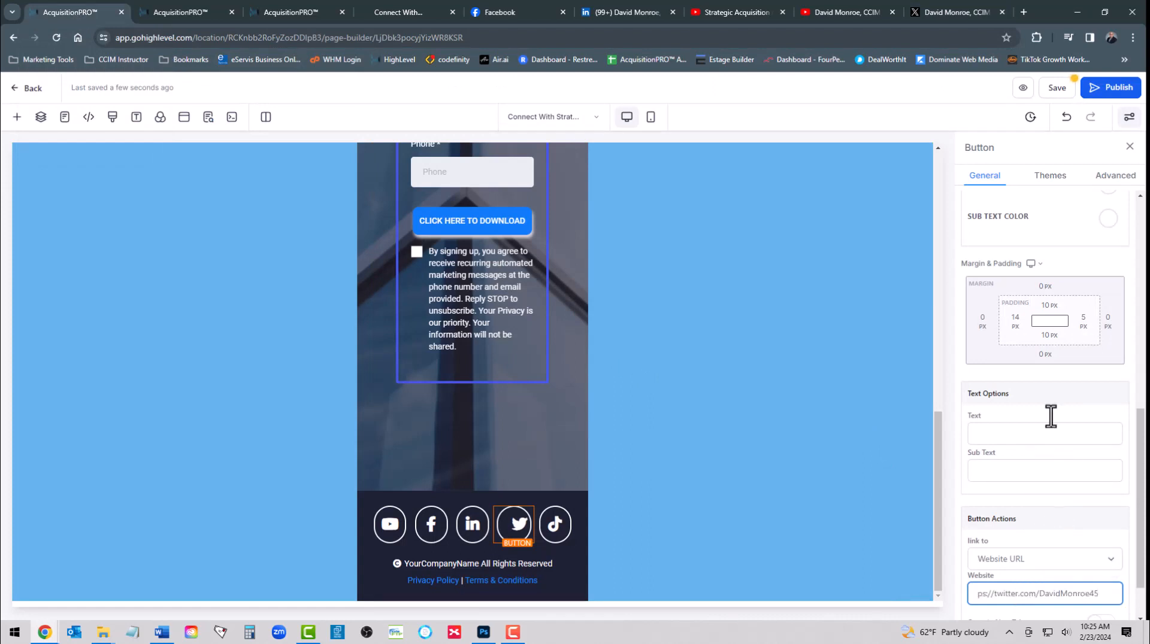
{"action": "left_click", "coordinate": [1057, 90]}
{"action": "left_click", "coordinate": [1057, 96]}
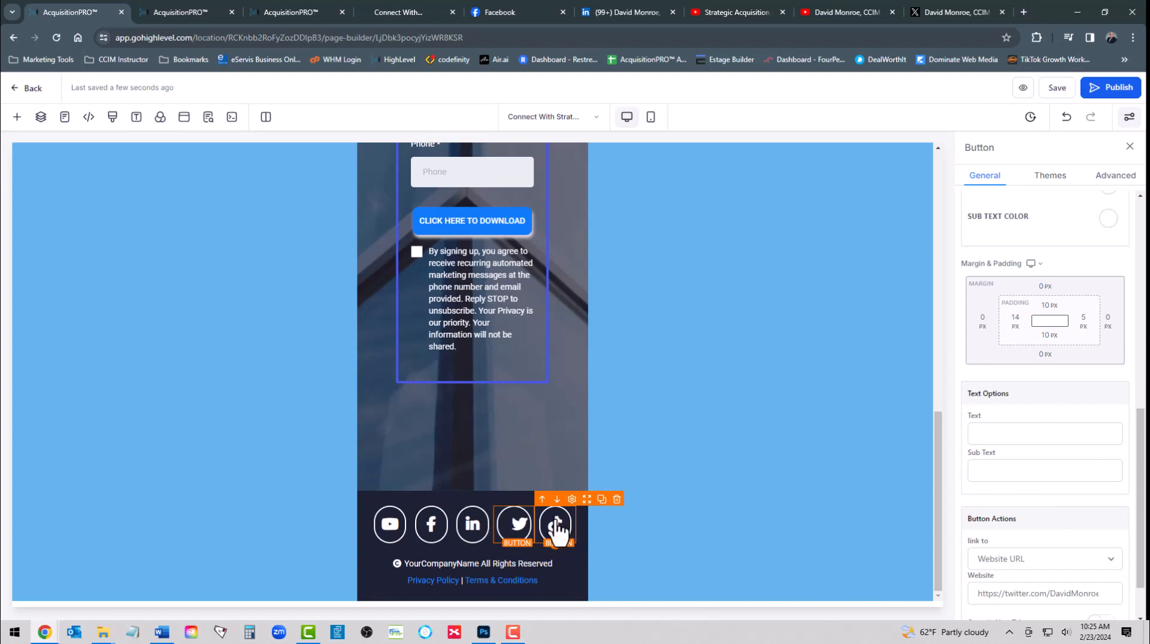
In the Layers tree, expand the copyright row and select its paragraph layer
{"action": "left_click", "coordinate": [39, 120]}
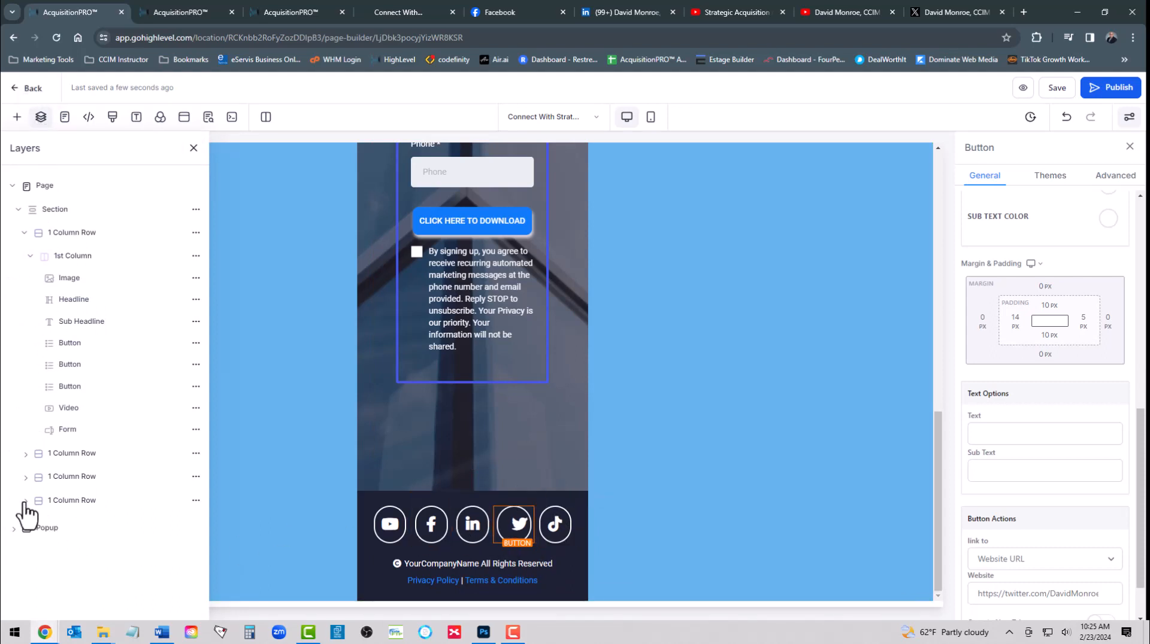
{"action": "left_click", "coordinate": [25, 479]}
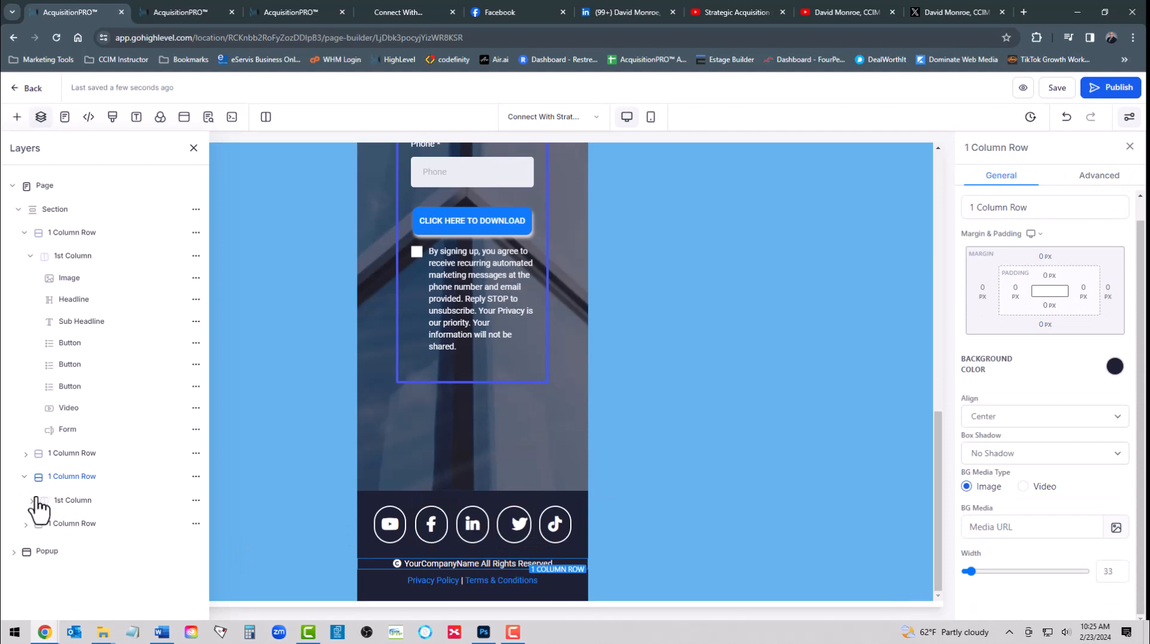
{"action": "left_click", "coordinate": [28, 499]}
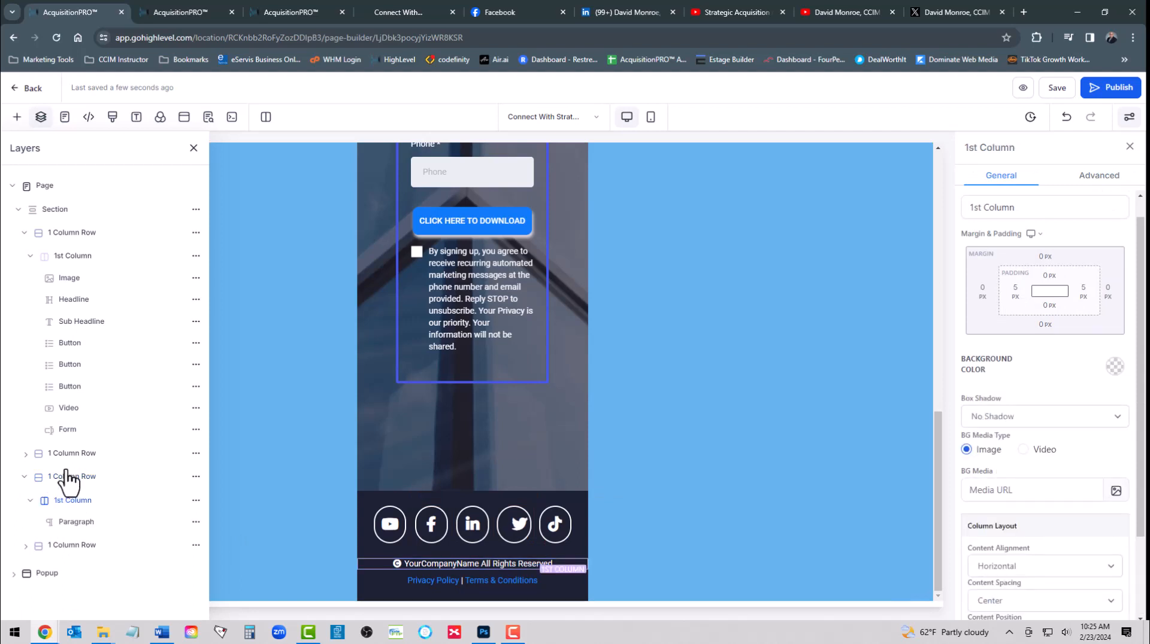
{"action": "left_click", "coordinate": [75, 524]}
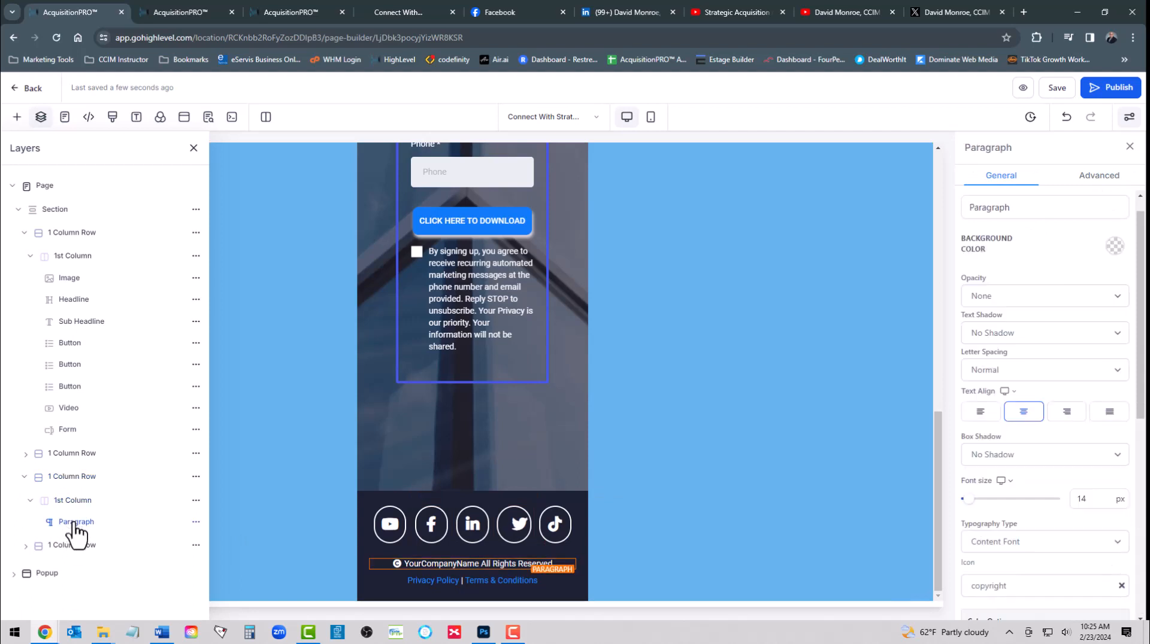
Hide the TikTok button in the social icons row, then save the page
{"action": "left_click", "coordinate": [24, 454]}
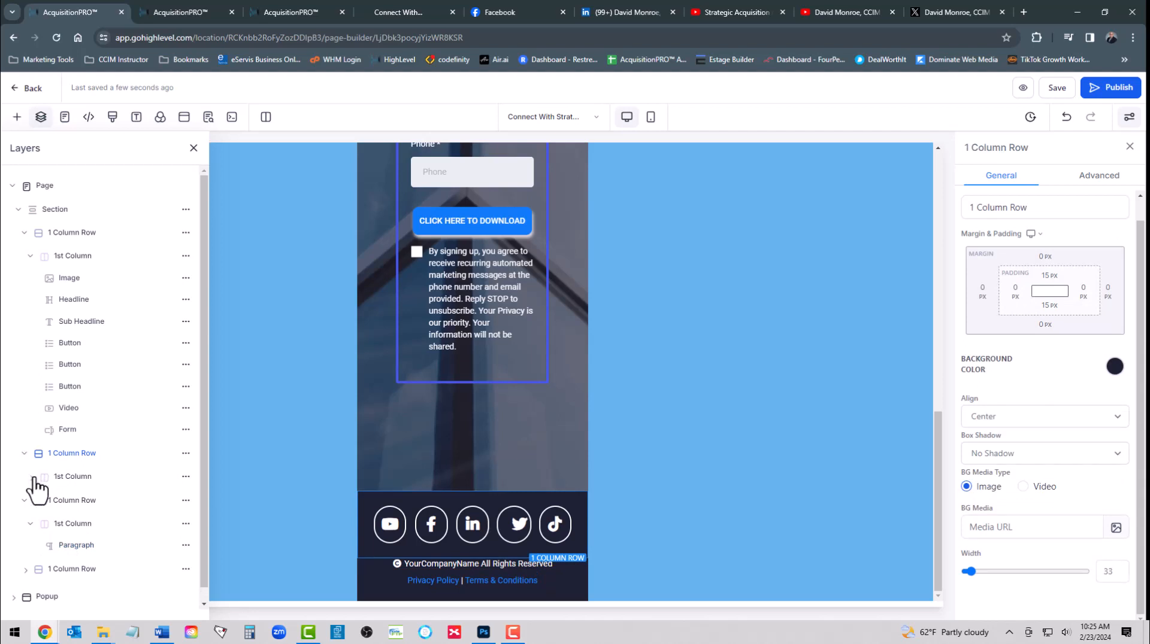
{"action": "left_click", "coordinate": [33, 477]}
{"action": "scroll", "coordinate": [72, 506], "scroll_direction": "down", "scroll_amount": 3}
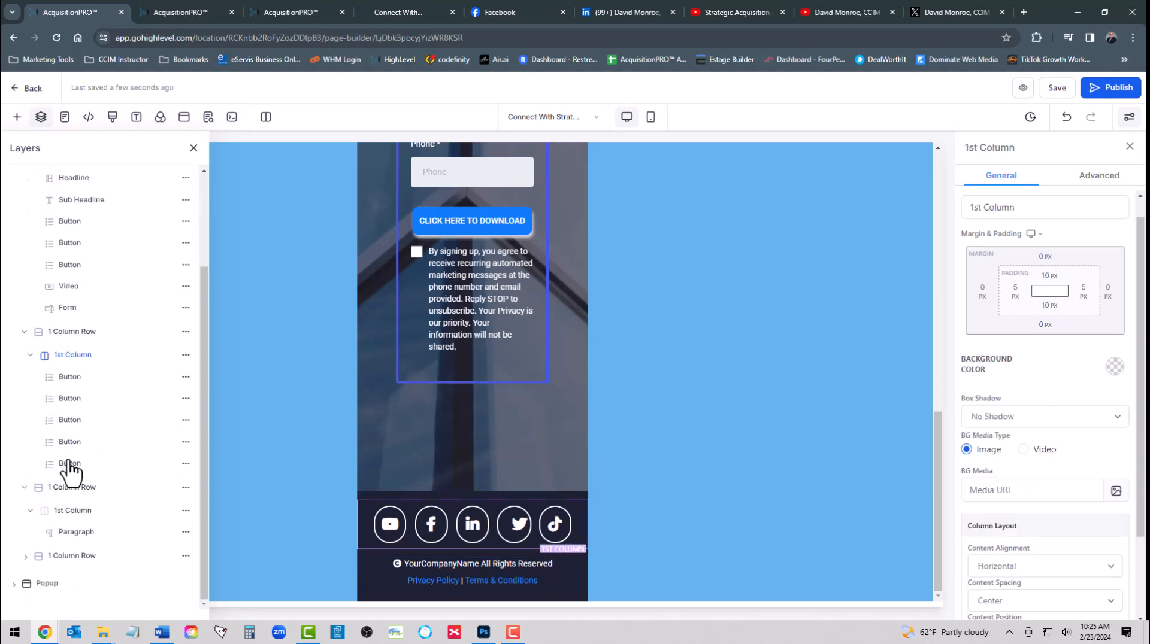
{"action": "left_click", "coordinate": [69, 464]}
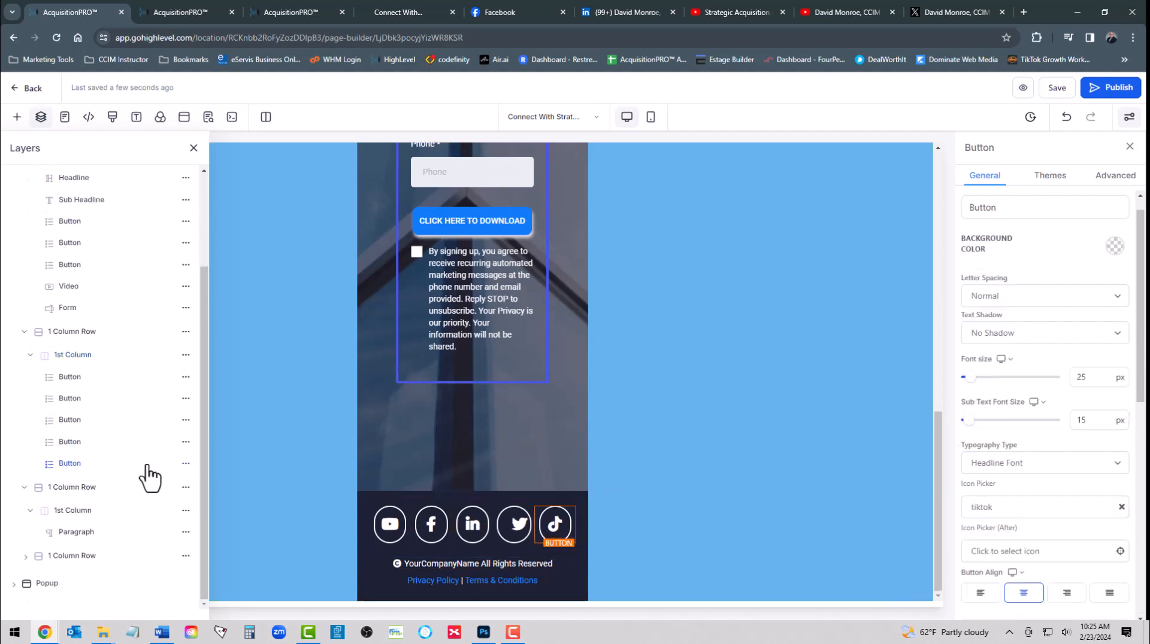
{"action": "left_click", "coordinate": [185, 464]}
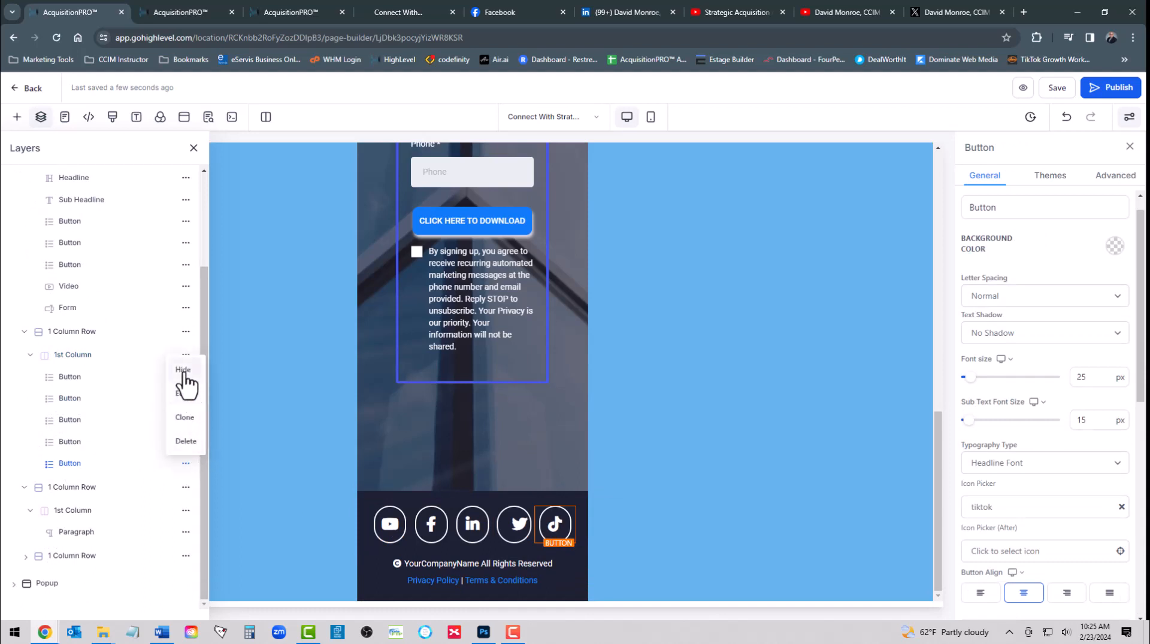
{"action": "left_click", "coordinate": [183, 378]}
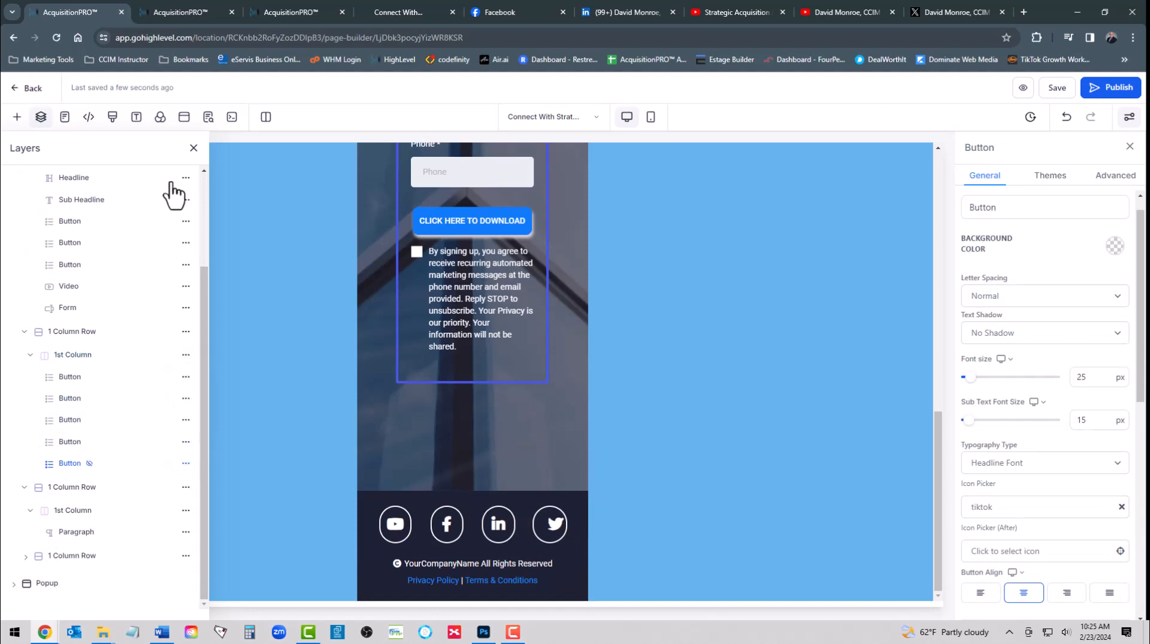
{"action": "left_click", "coordinate": [194, 148]}
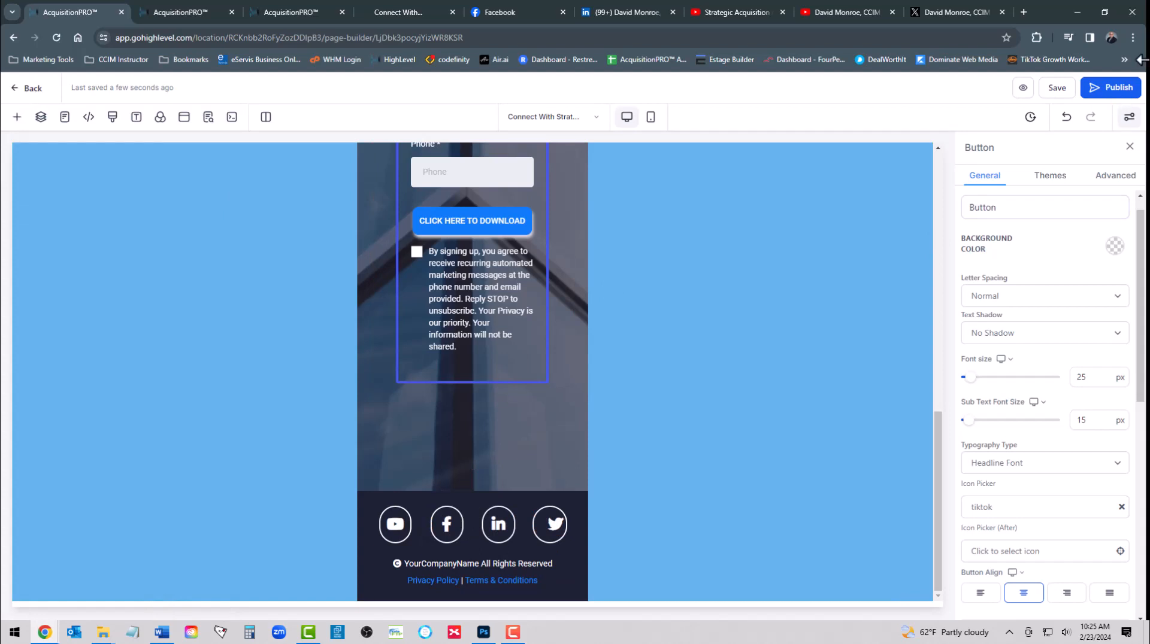
{"action": "left_click", "coordinate": [1057, 88]}
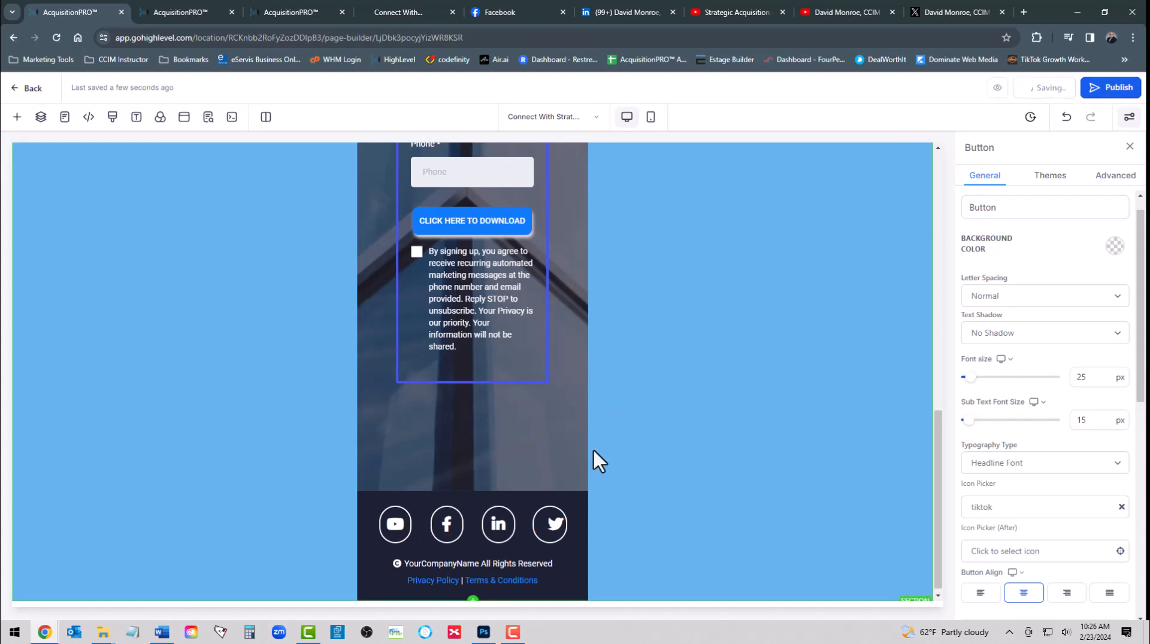
Replace 'YourCompanyName' in the footer copyright line with 'Strategic Acquisition System'
{"action": "left_click", "coordinate": [433, 569]}
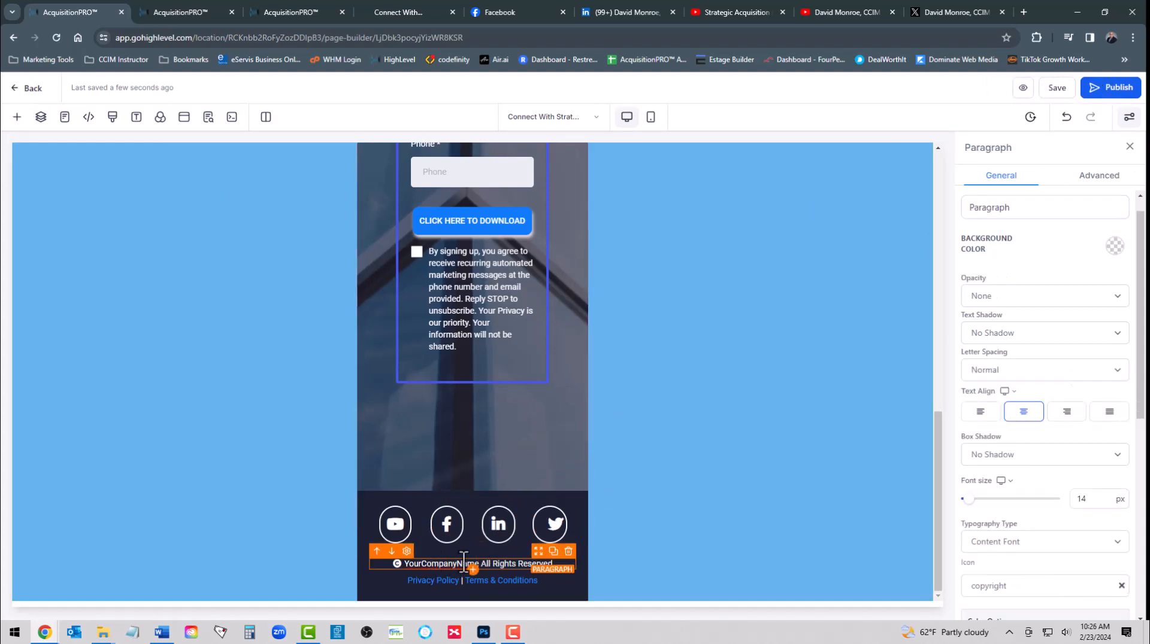
{"action": "triple_click", "coordinate": [431, 569]}
{"action": "left_click", "coordinate": [430, 569]}
{"action": "double_click", "coordinate": [419, 569]}
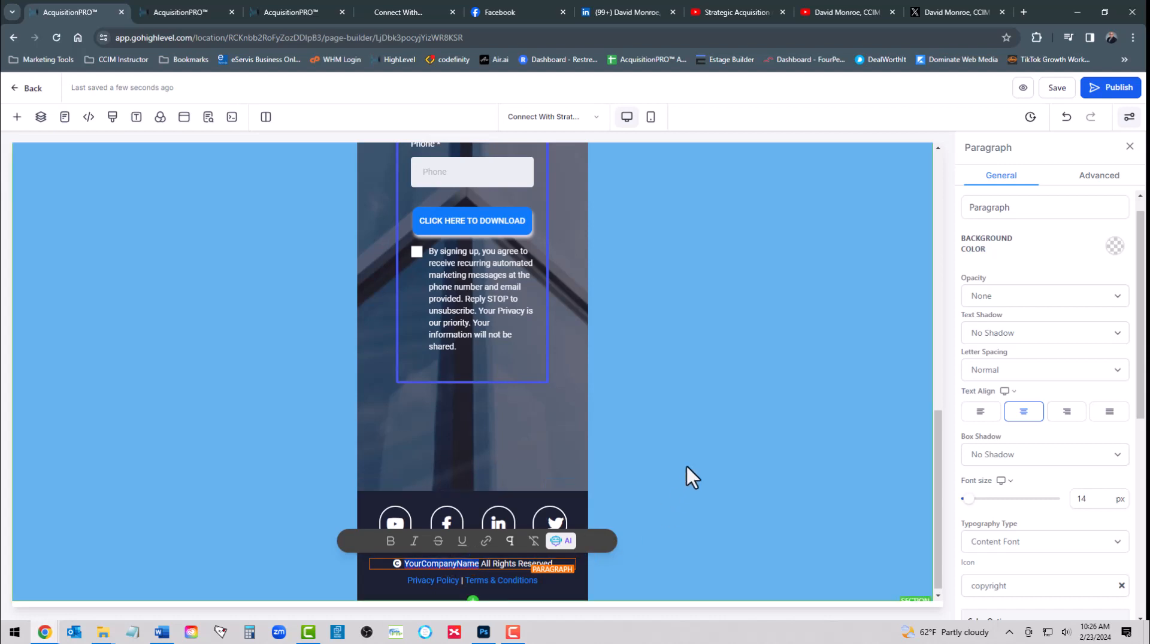
{"action": "type", "text": "Strateg"}
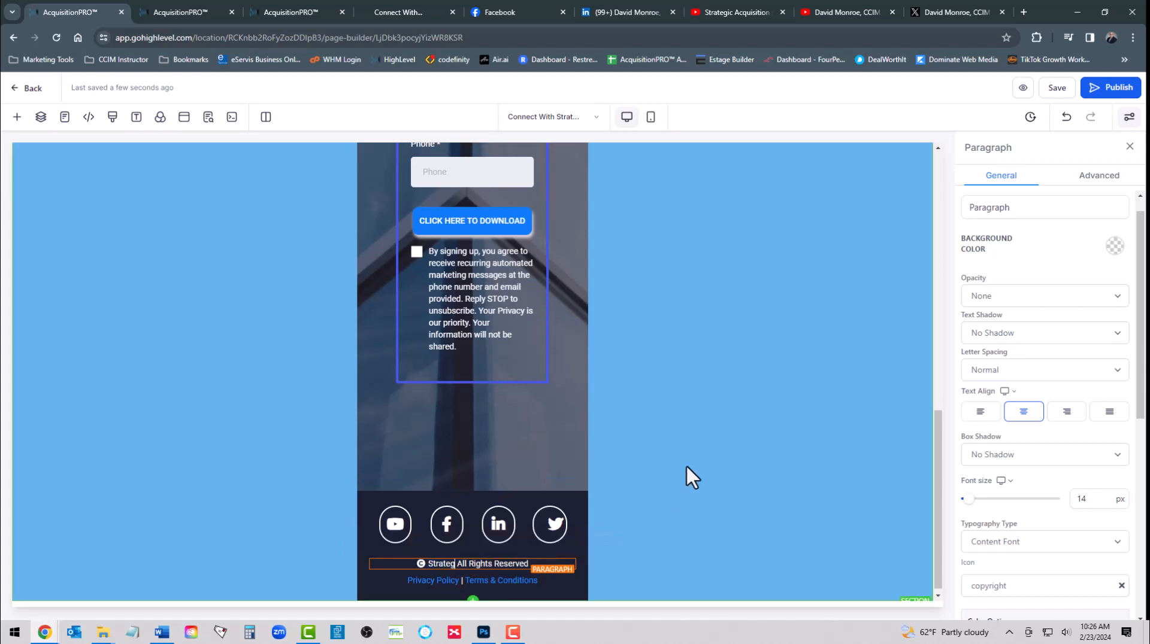
{"action": "type", "text": "ic Acquis"}
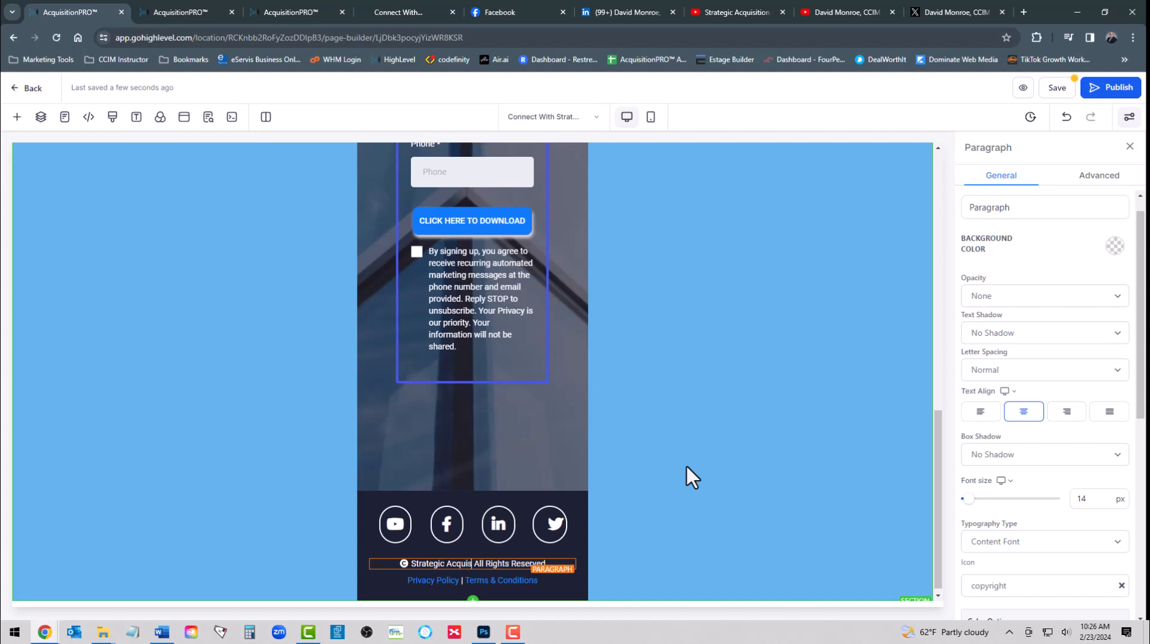
{"action": "type", "text": "ition Sy"}
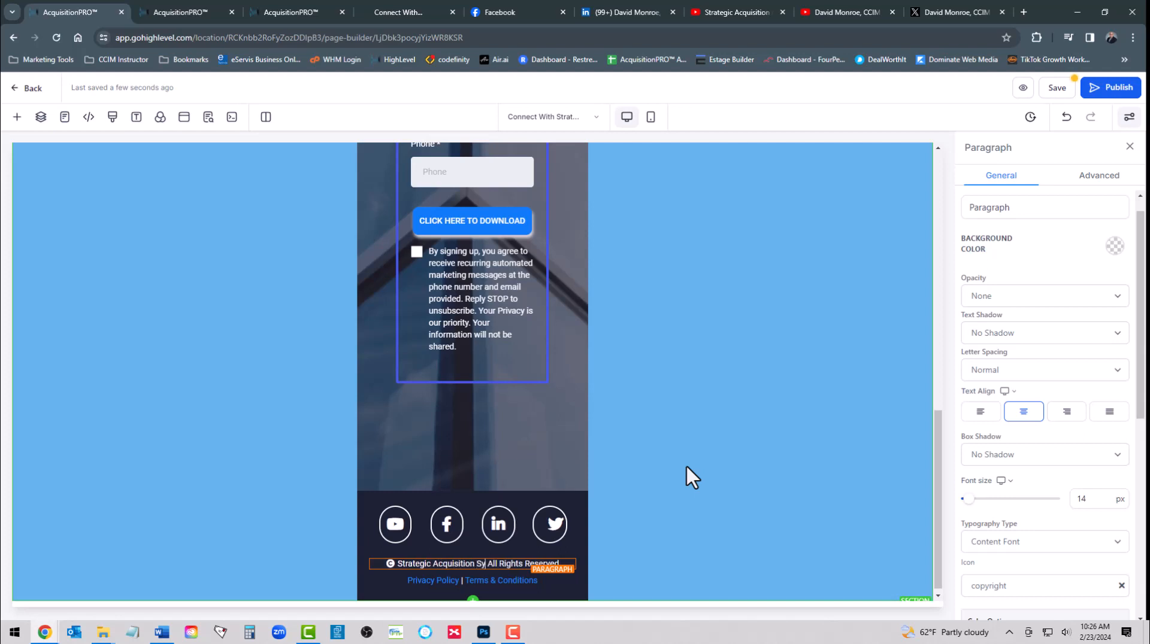
{"action": "type", "text": "stem"}
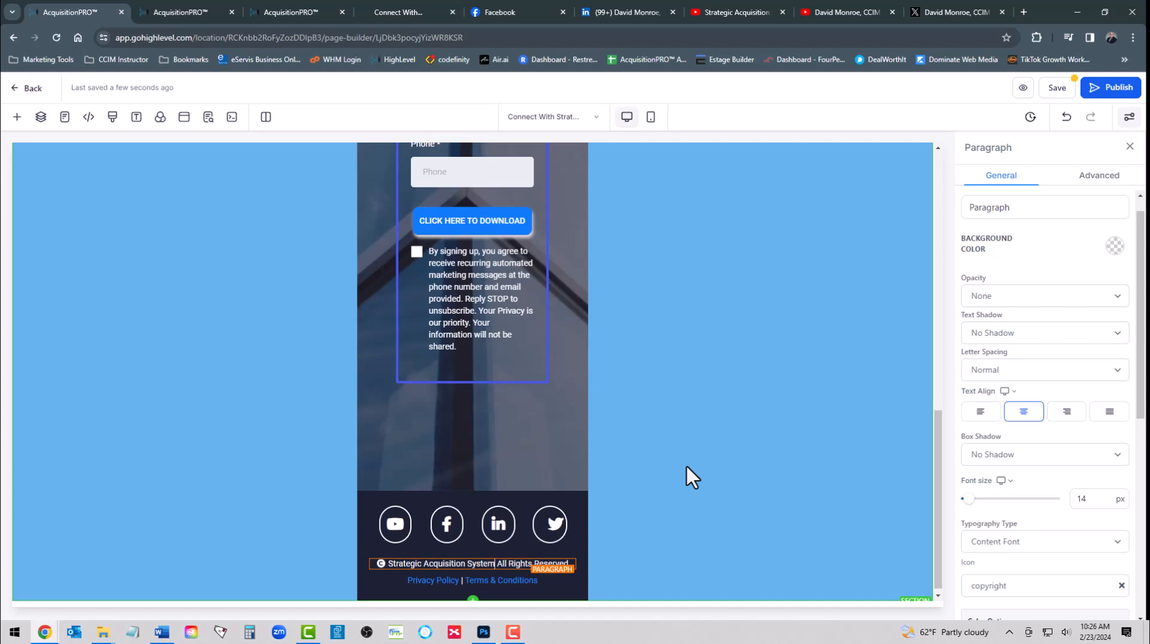
{"action": "left_click", "coordinate": [440, 582]}
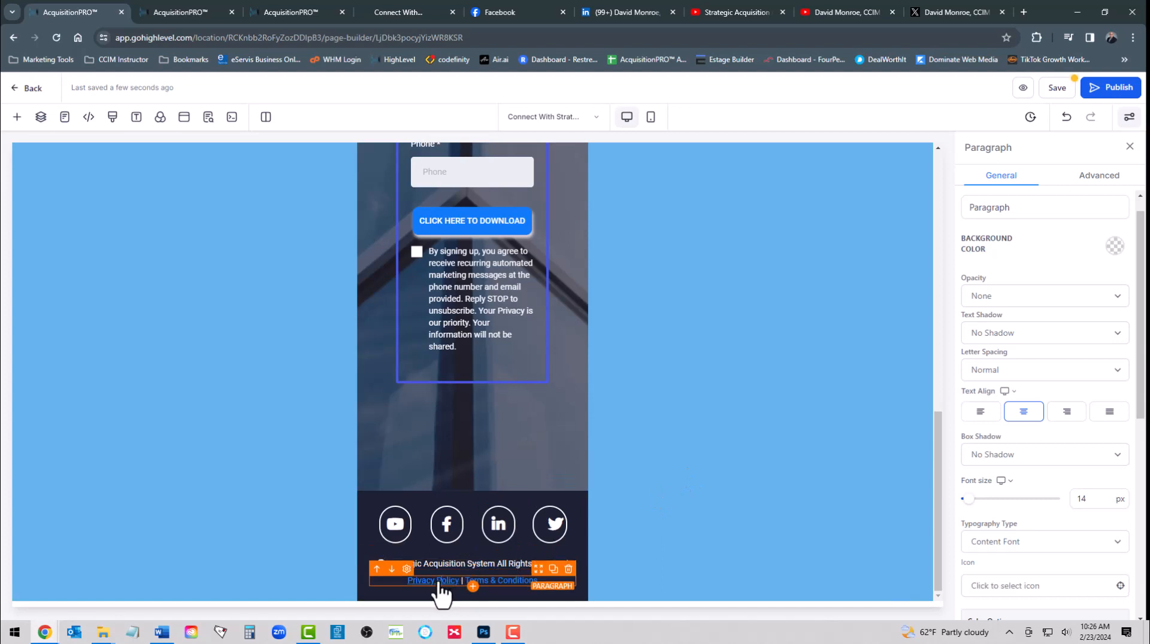
Link the footer's Privacy Policy text to /privacy-policy
{"action": "double_click", "coordinate": [444, 582]}
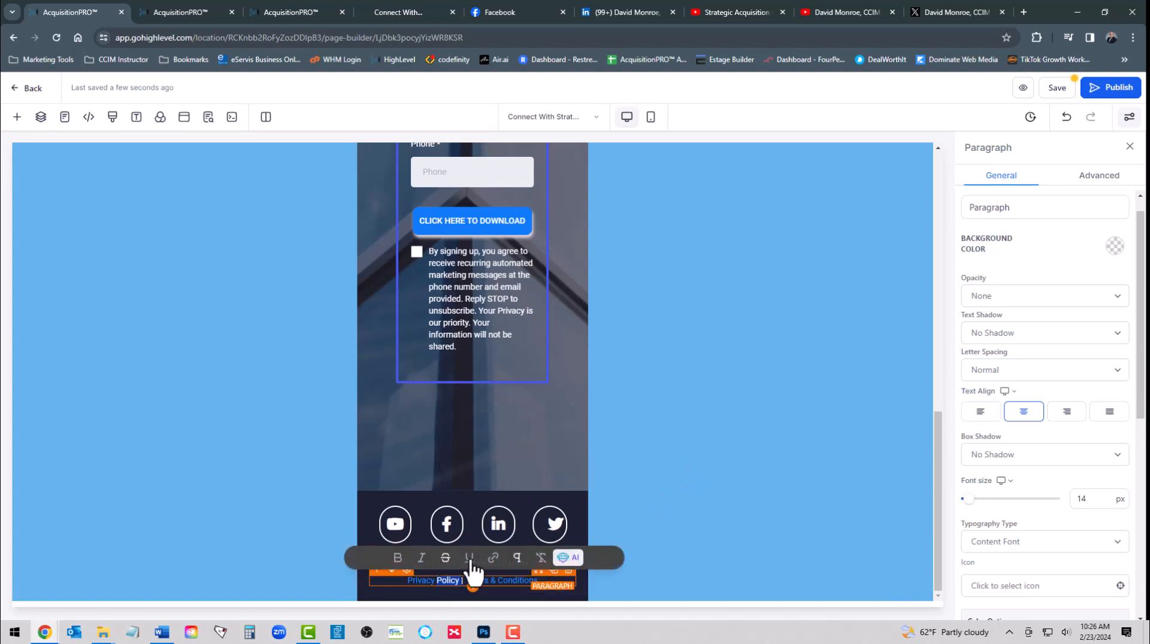
{"action": "left_click", "coordinate": [493, 558]}
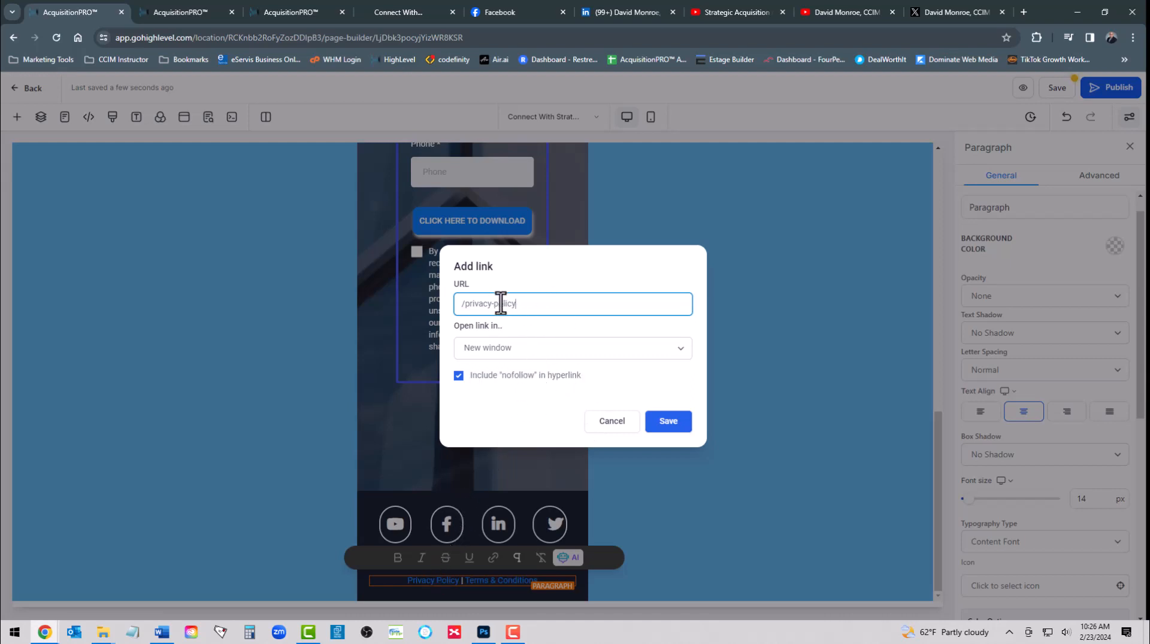
{"action": "left_click", "coordinate": [667, 424]}
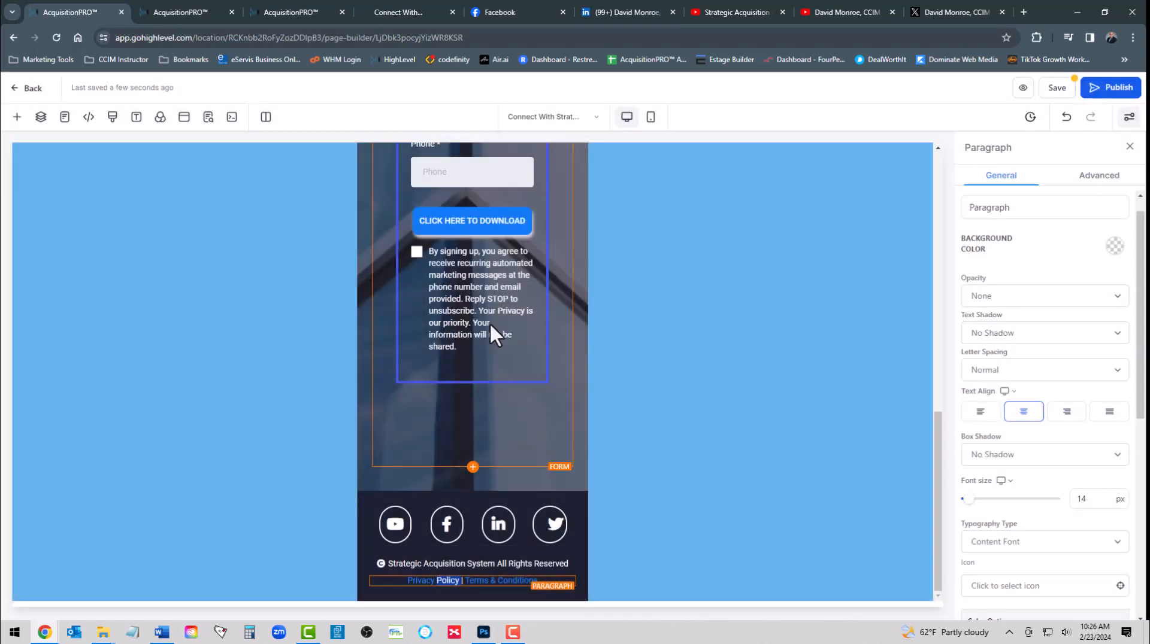
Link the Terms & Conditions text to /terms-conditions and finish editing the footer
{"action": "left_click", "coordinate": [495, 580]}
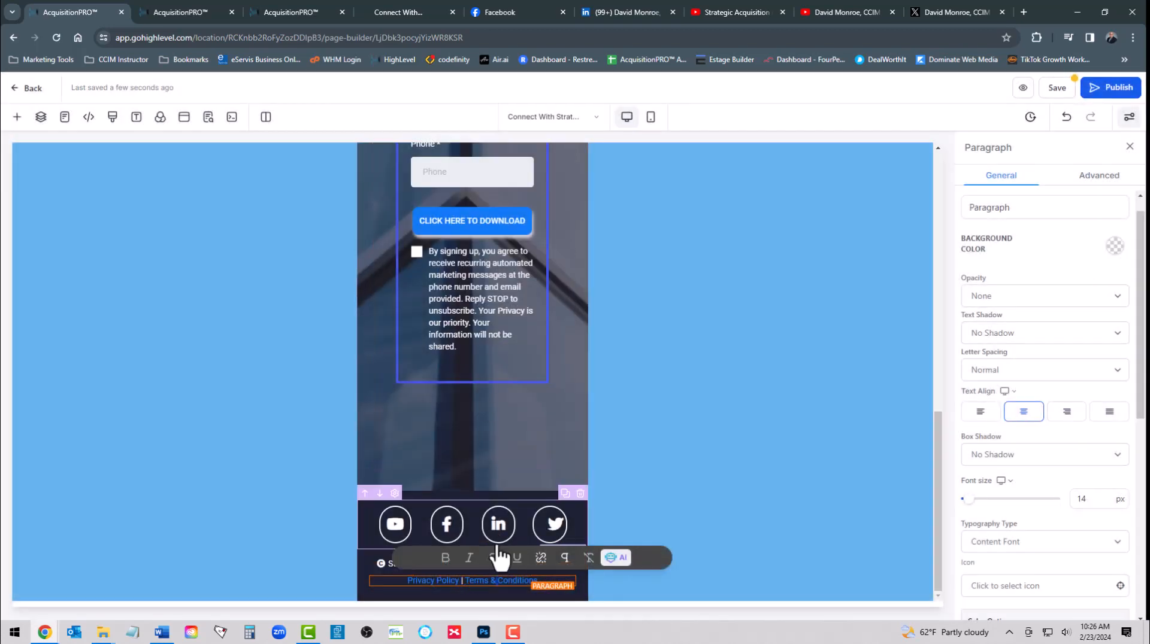
{"action": "left_click", "coordinate": [541, 557]}
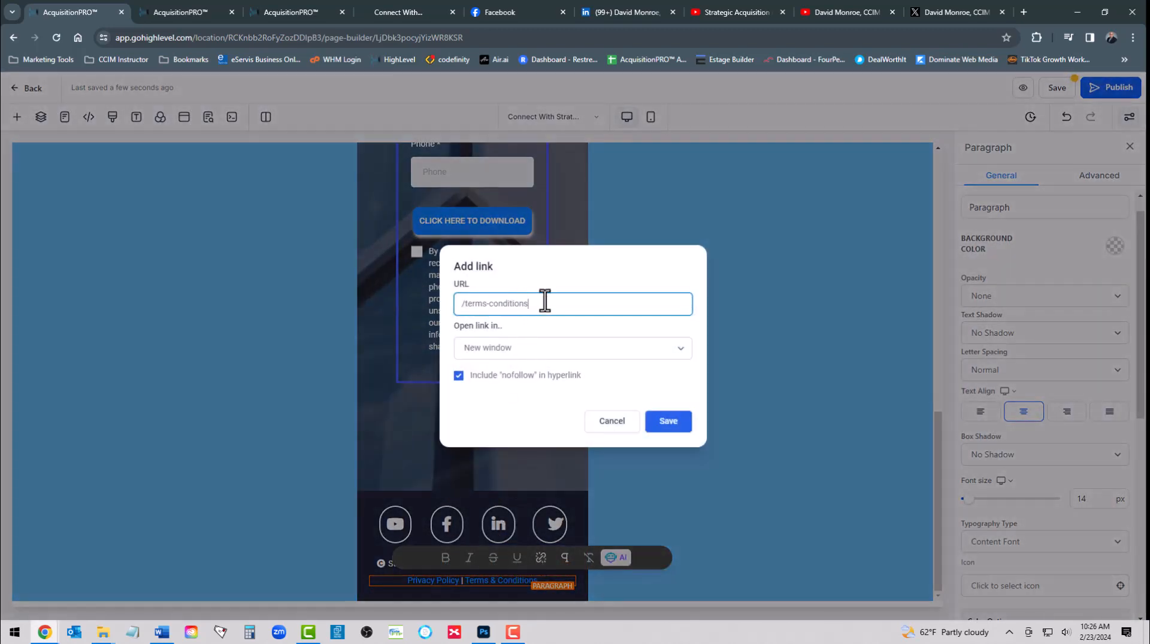
{"action": "left_click", "coordinate": [664, 426]}
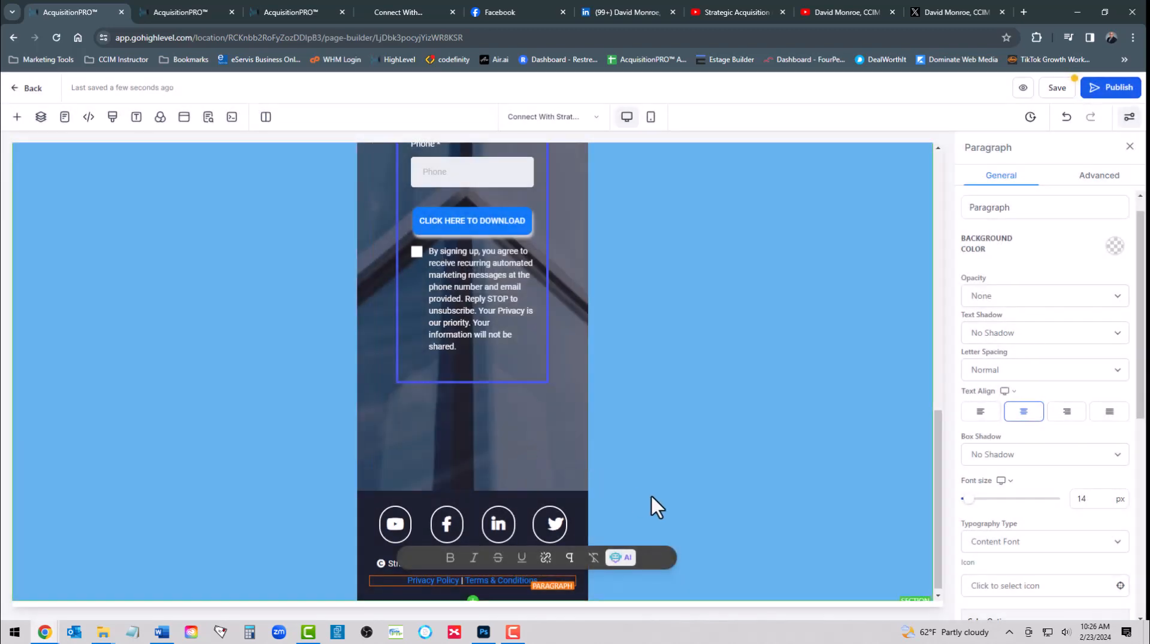
{"action": "left_click", "coordinate": [682, 445]}
{"action": "scroll", "coordinate": [479, 426], "scroll_direction": "up", "scroll_amount": 10}
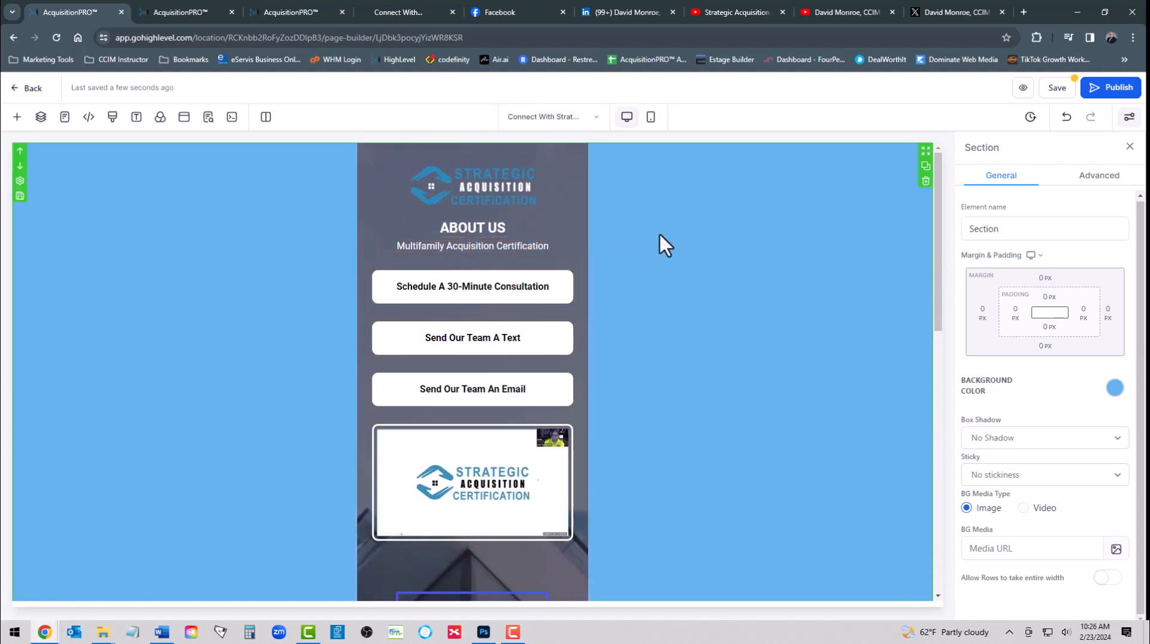
Save the landing page and publish it live
{"action": "left_click", "coordinate": [1049, 90]}
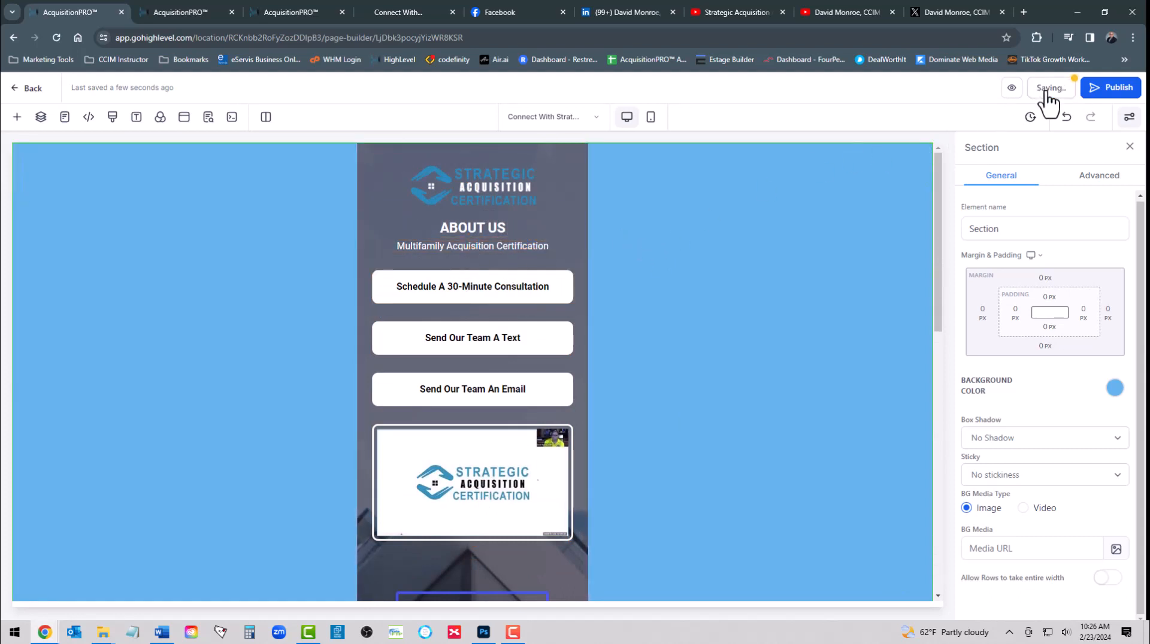
{"action": "left_click", "coordinate": [1097, 96]}
Reload the live multifamilysac.com tab and test the consultation booking calendar popup
{"action": "left_click", "coordinate": [399, 12]}
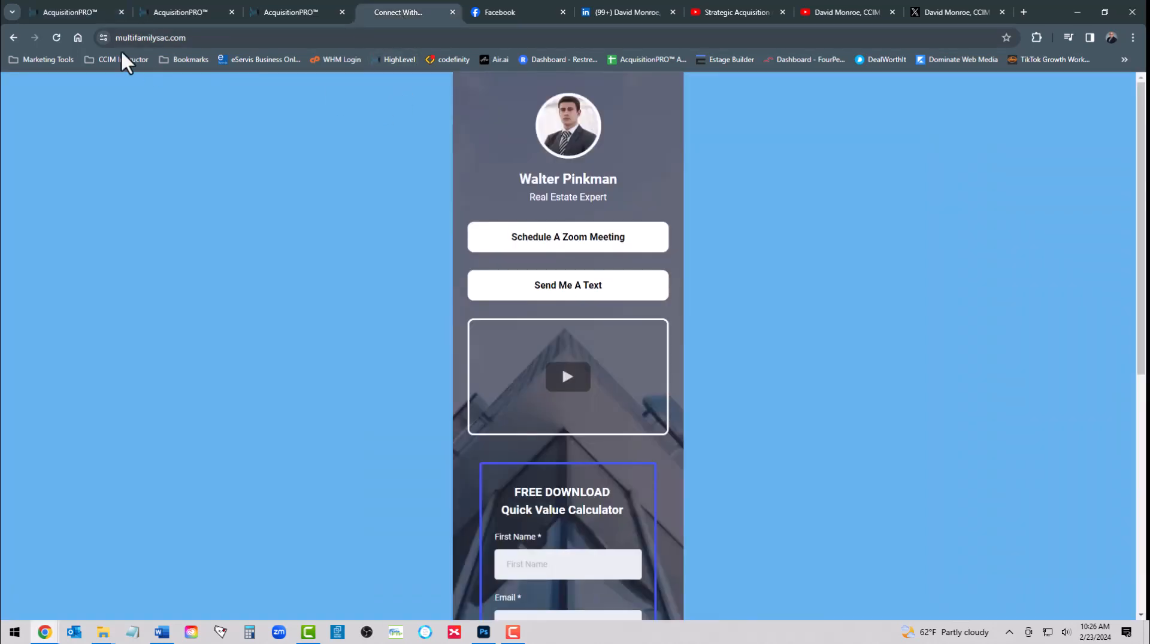
{"action": "left_click", "coordinate": [59, 36]}
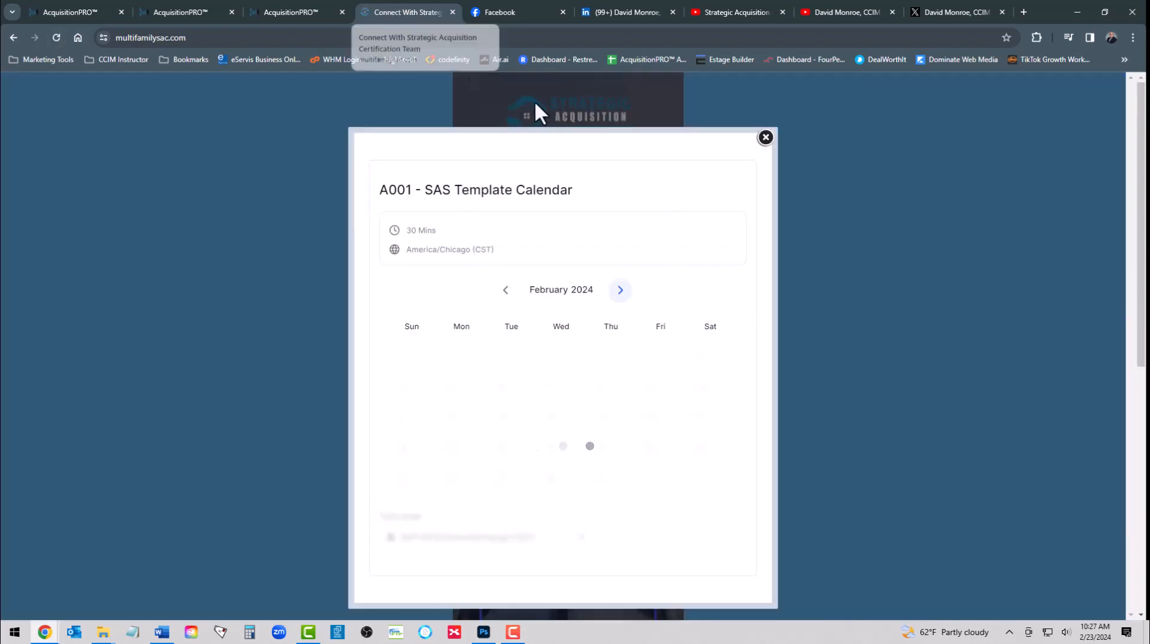
{"action": "left_click", "coordinate": [765, 139]}
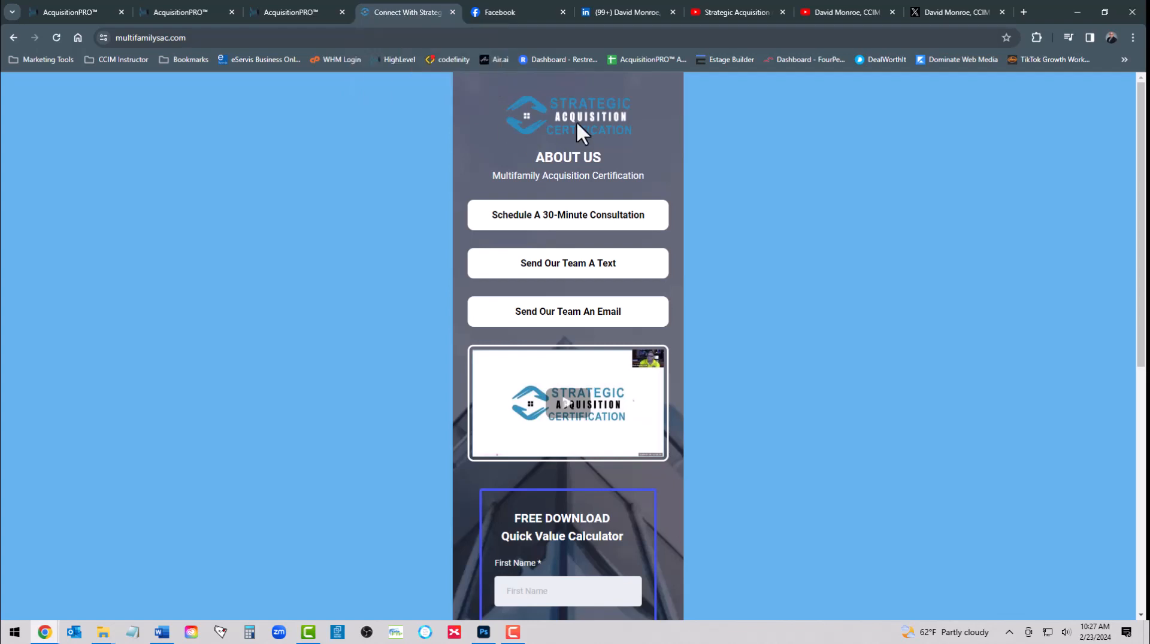
{"action": "left_click", "coordinate": [580, 227]}
{"action": "left_click", "coordinate": [766, 138]}
Play the embedded YouTube video, then pause it
{"action": "scroll", "coordinate": [611, 226], "scroll_direction": "down", "scroll_amount": 4}
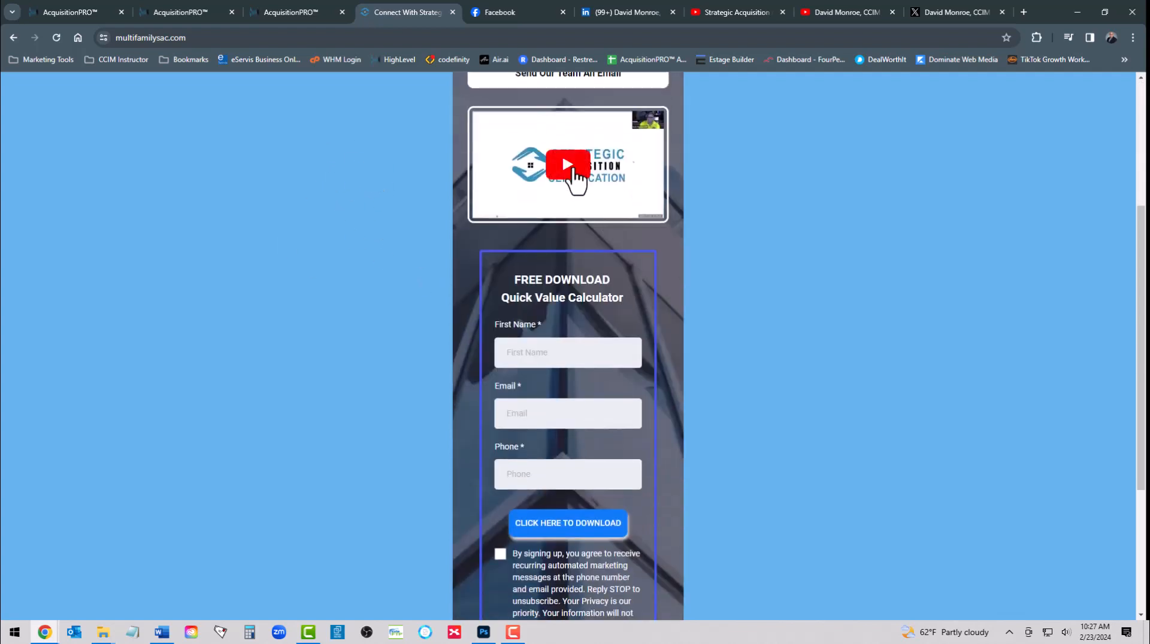
{"action": "left_click", "coordinate": [573, 171]}
{"action": "scroll", "coordinate": [581, 180], "scroll_direction": "up", "scroll_amount": 3}
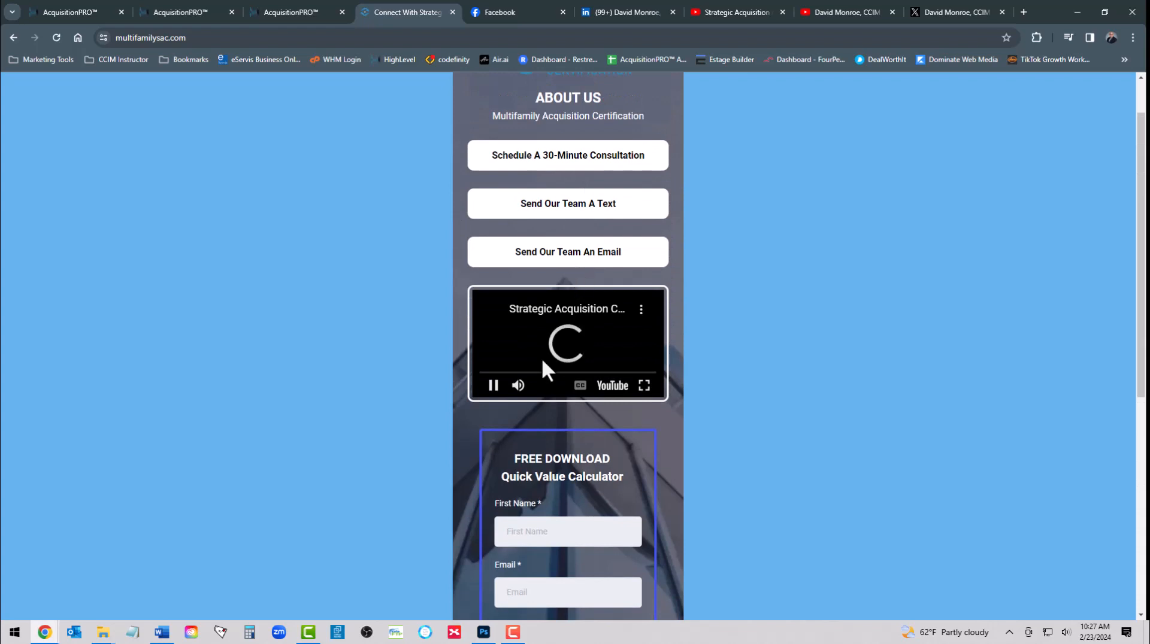
{"action": "left_click", "coordinate": [558, 336]}
Scroll to the opt-in form and tick the marketing consent checkbox
{"action": "scroll", "coordinate": [557, 303], "scroll_direction": "down", "scroll_amount": 2}
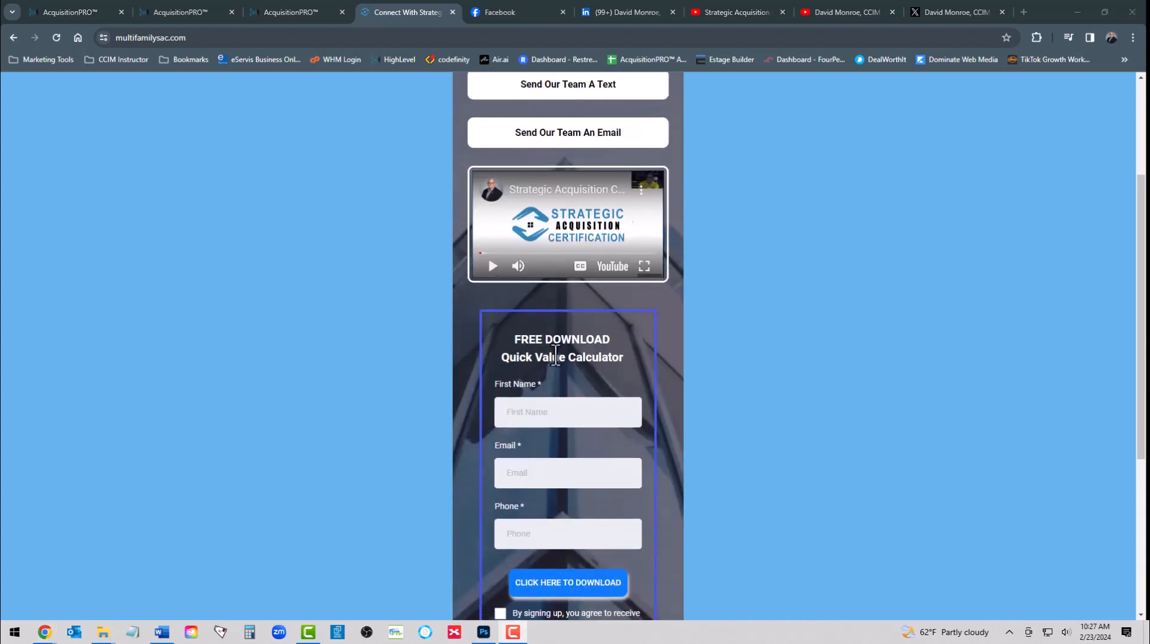
{"action": "scroll", "coordinate": [558, 295], "scroll_direction": "down", "scroll_amount": 2}
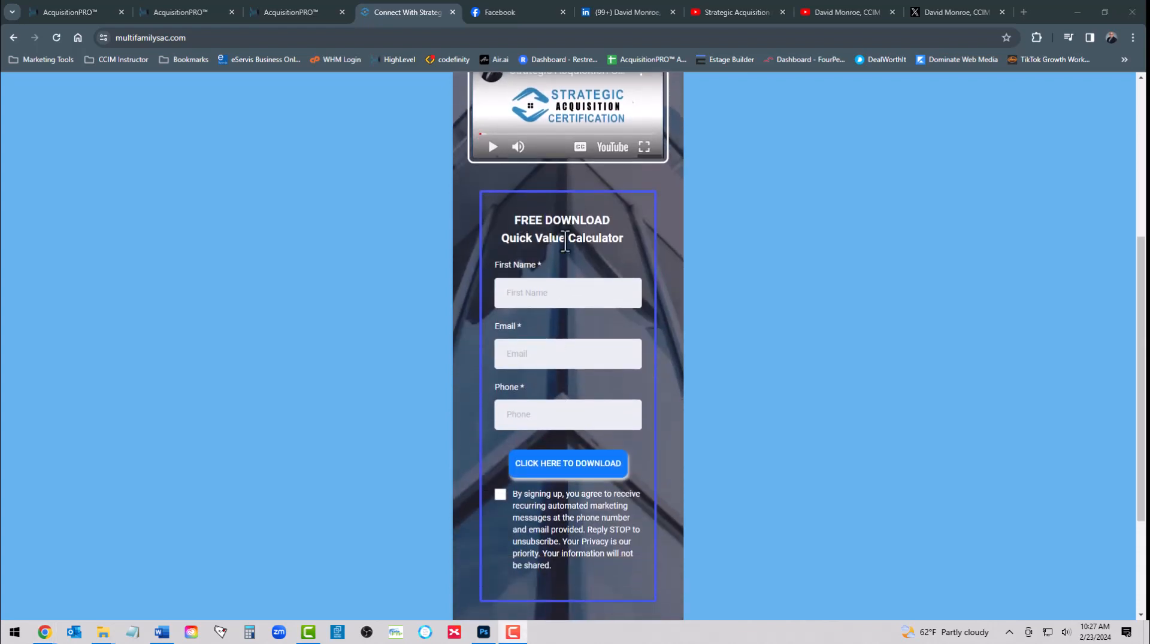
{"action": "scroll", "coordinate": [562, 393], "scroll_direction": "down", "scroll_amount": 2}
{"action": "scroll", "coordinate": [571, 234], "scroll_direction": "up", "scroll_amount": 3}
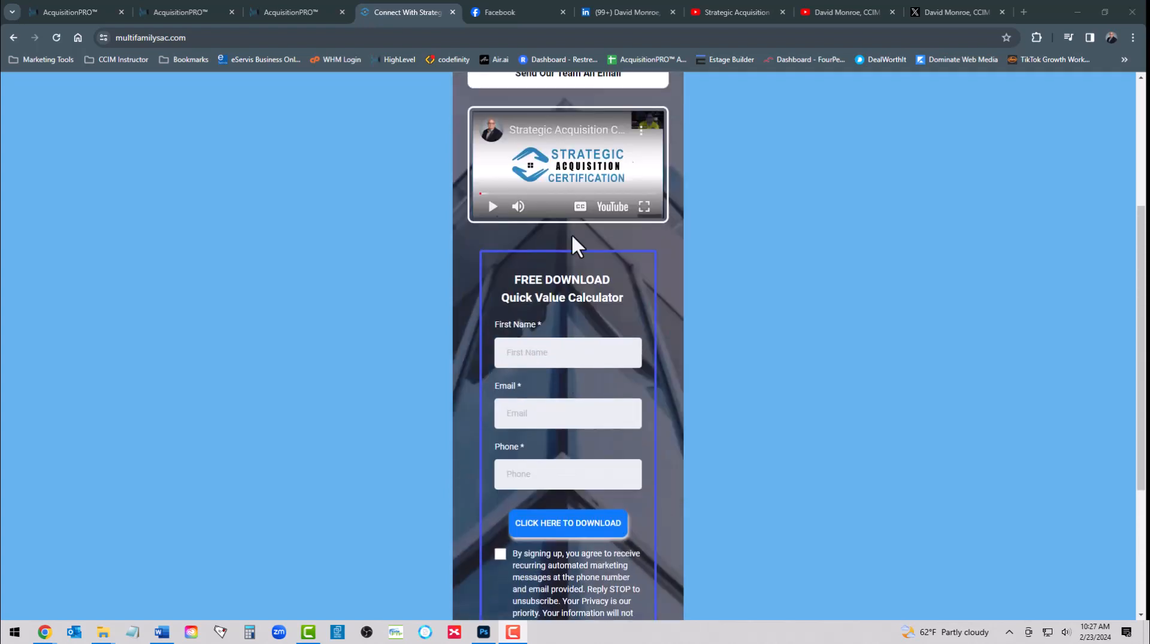
{"action": "scroll", "coordinate": [570, 359], "scroll_direction": "down", "scroll_amount": 1}
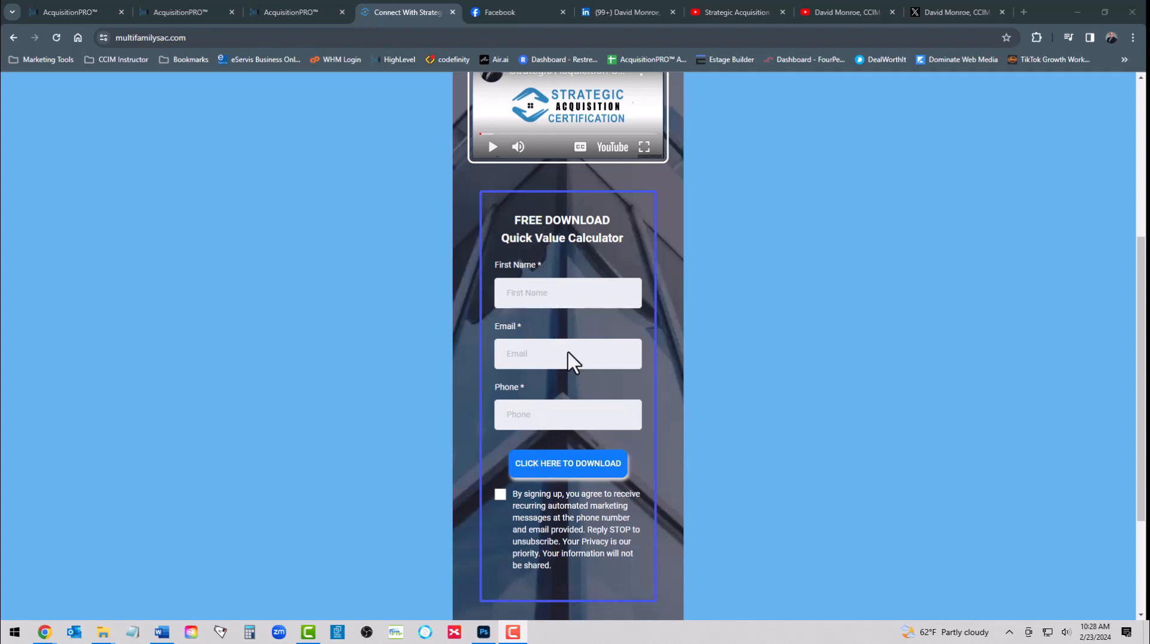
{"action": "left_click", "coordinate": [498, 494]}
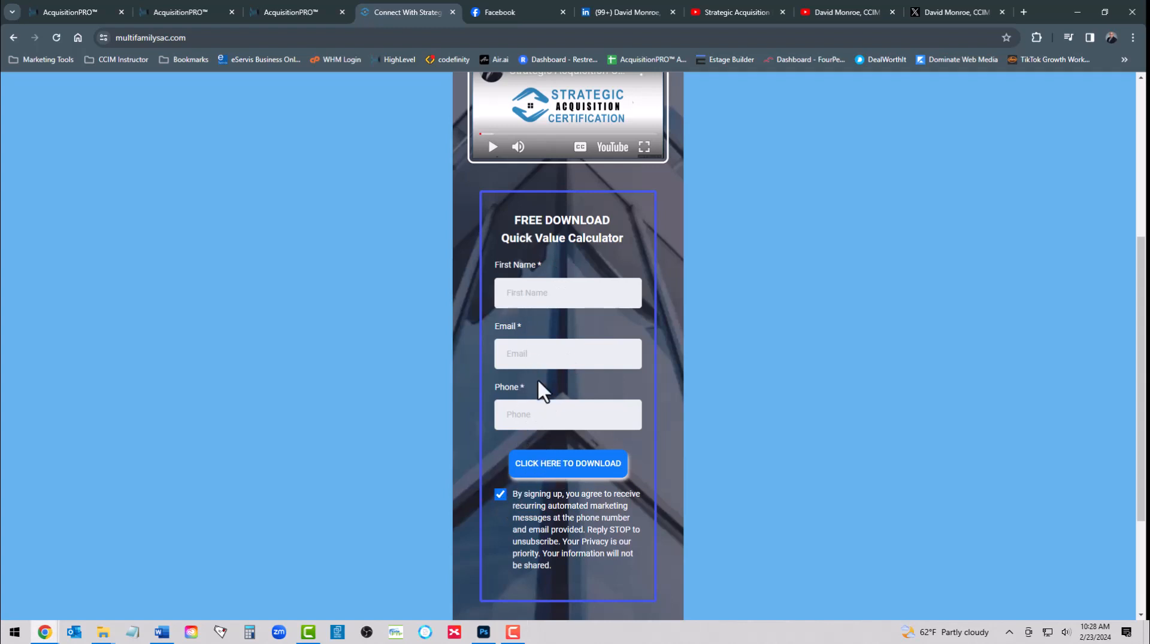
Test the footer Privacy Policy link, then close that page
{"action": "scroll", "coordinate": [545, 300], "scroll_direction": "down", "scroll_amount": 1}
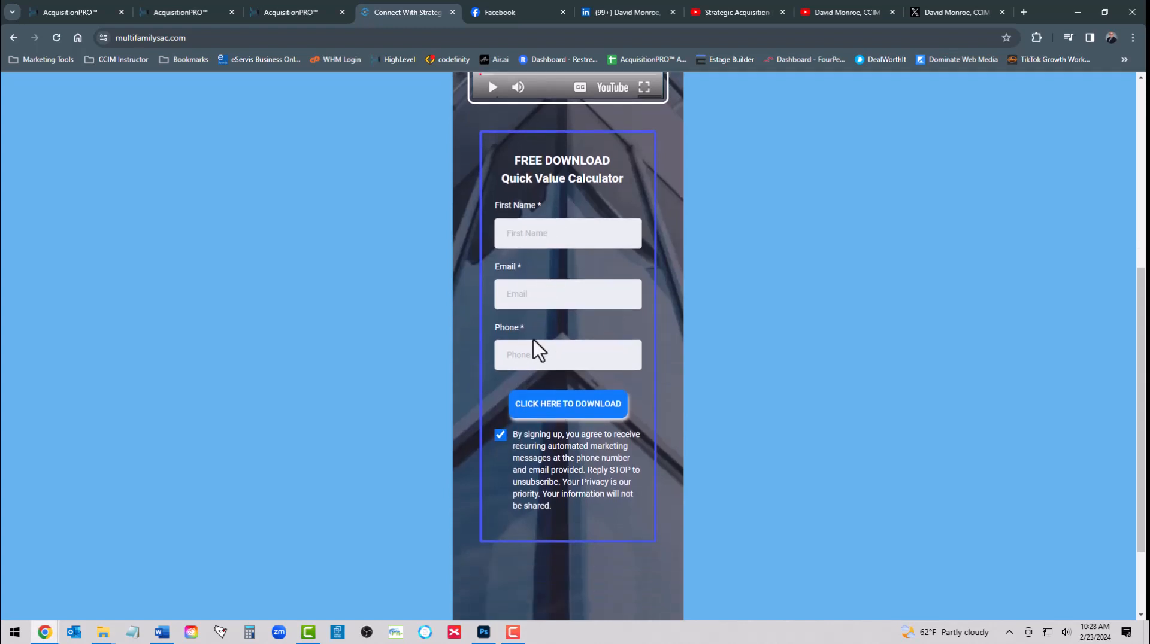
{"action": "scroll", "coordinate": [578, 313], "scroll_direction": "down", "scroll_amount": 2}
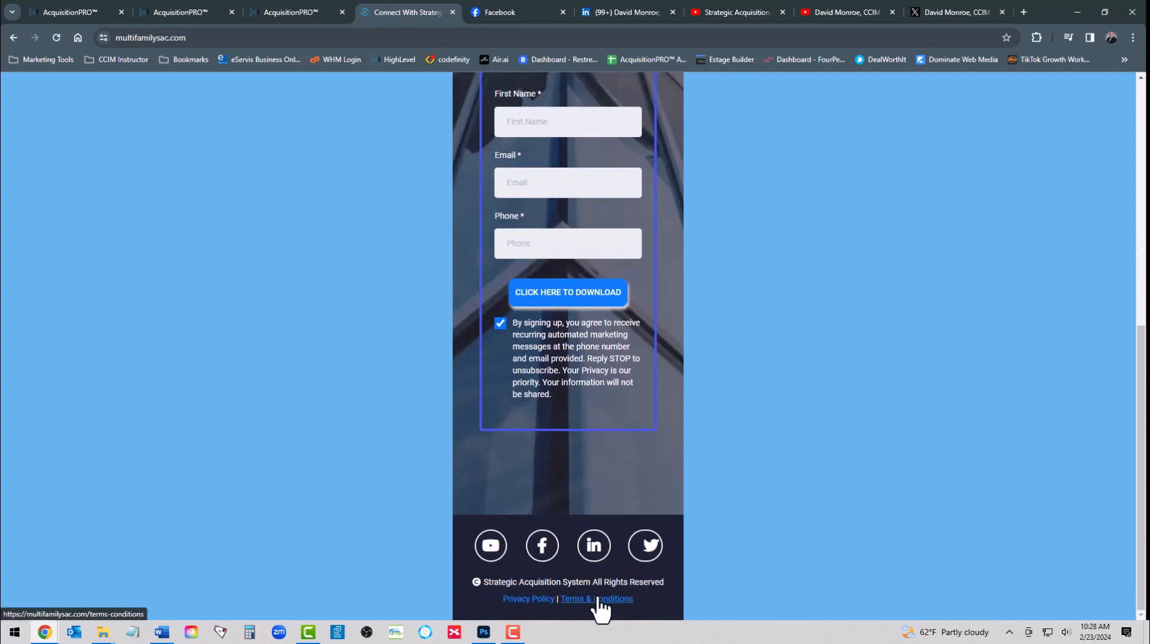
{"action": "left_click", "coordinate": [522, 600]}
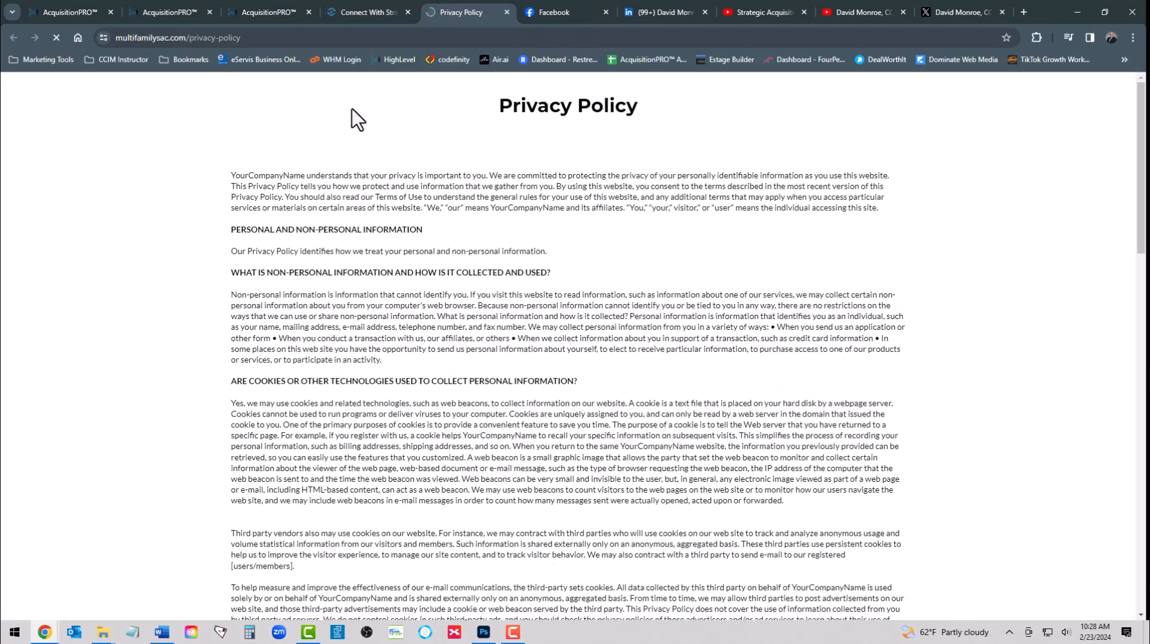
{"action": "left_click", "coordinate": [505, 10]}
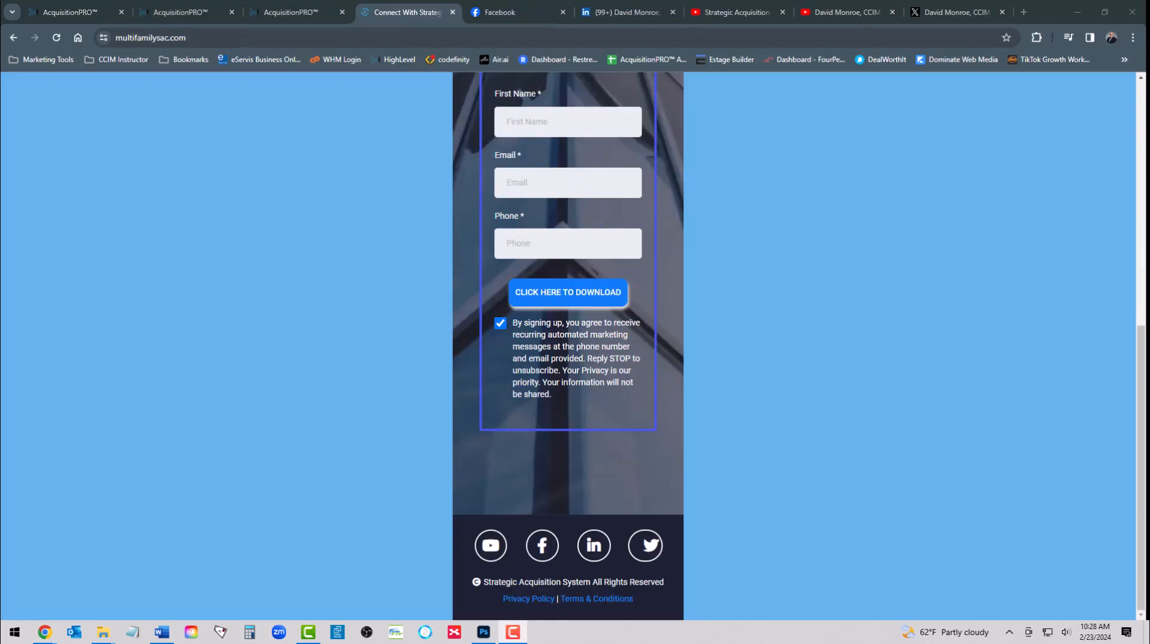